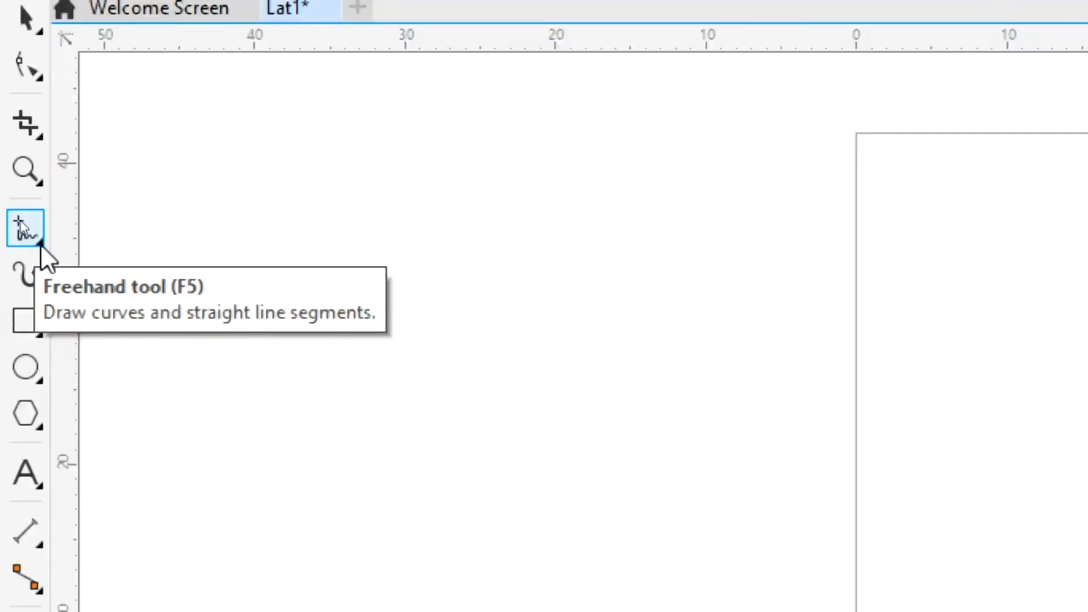
Draw a freehand zigzag curve across the page edge, then delete it.
click(39, 243)
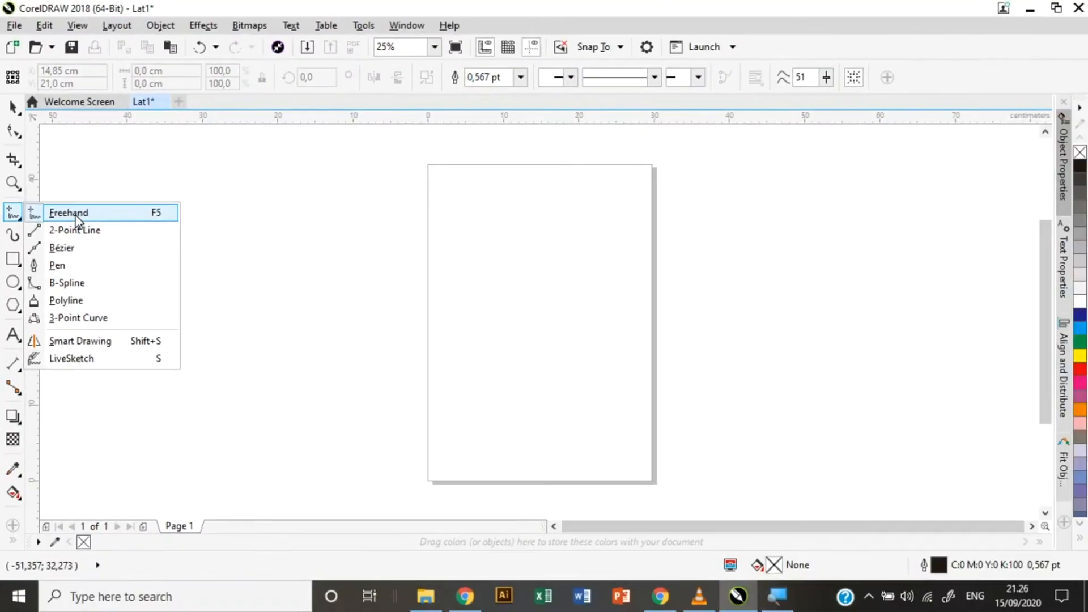
click(77, 220)
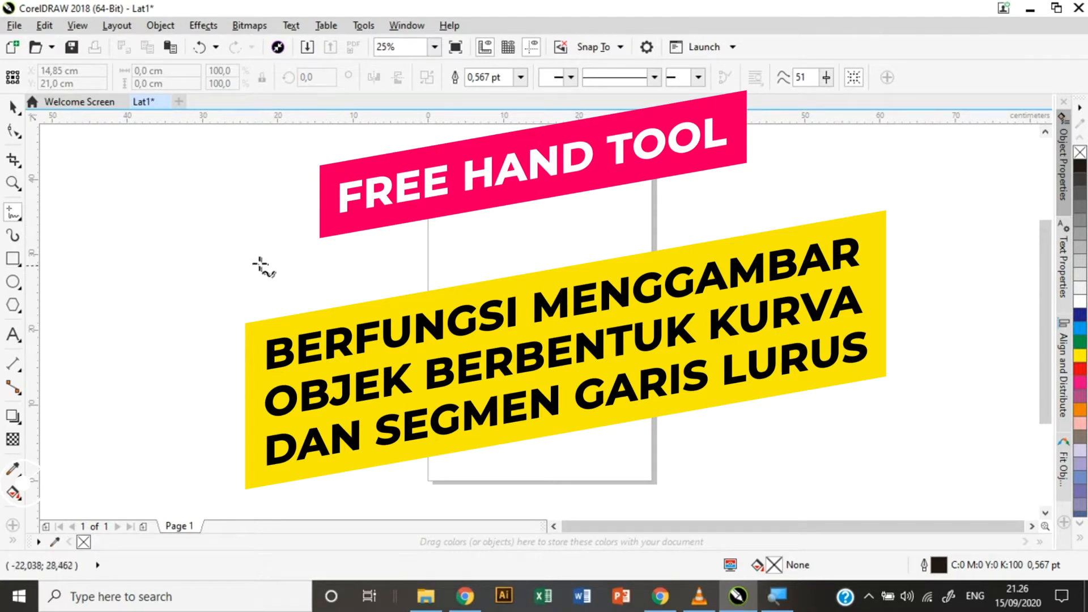
mouse_move(241, 244)
mouse_down()
mouse_move(327, 251)
mouse_move(281, 301)
mouse_move(366, 301)
mouse_move(320, 368)
mouse_move(398, 368)
mouse_move(328, 421)
mouse_move(396, 429)
mouse_move(348, 464)
mouse_up()
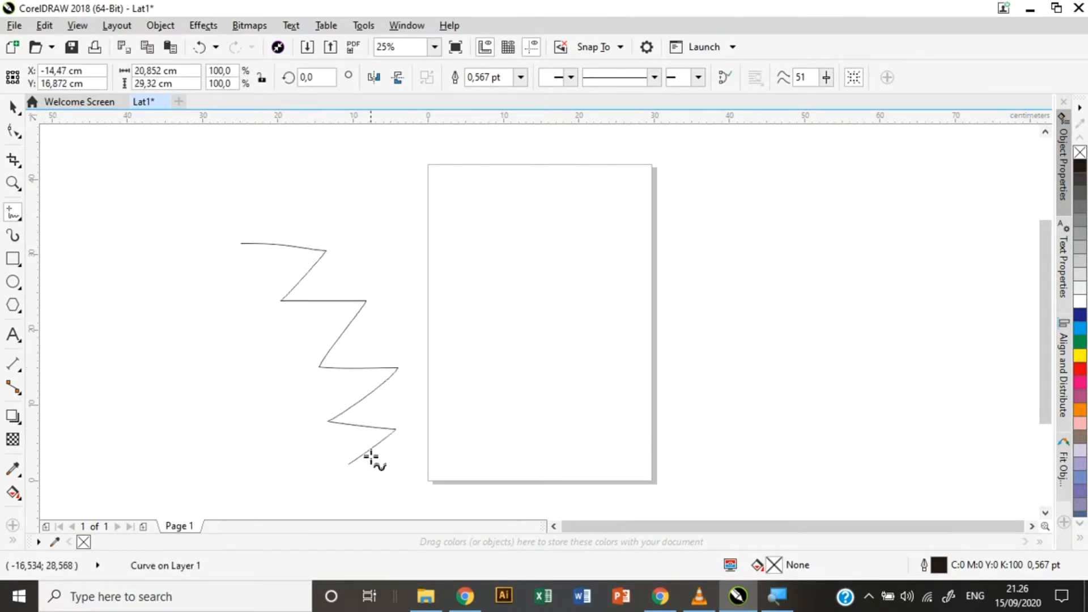
mouse_move(349, 463)
mouse_down()
mouse_move(450, 434)
mouse_move(470, 338)
mouse_move(540, 428)
mouse_move(573, 344)
mouse_move(600, 416)
mouse_move(685, 367)
mouse_move(677, 335)
mouse_move(666, 417)
mouse_move(680, 358)
mouse_move(784, 373)
mouse_move(816, 338)
mouse_up()
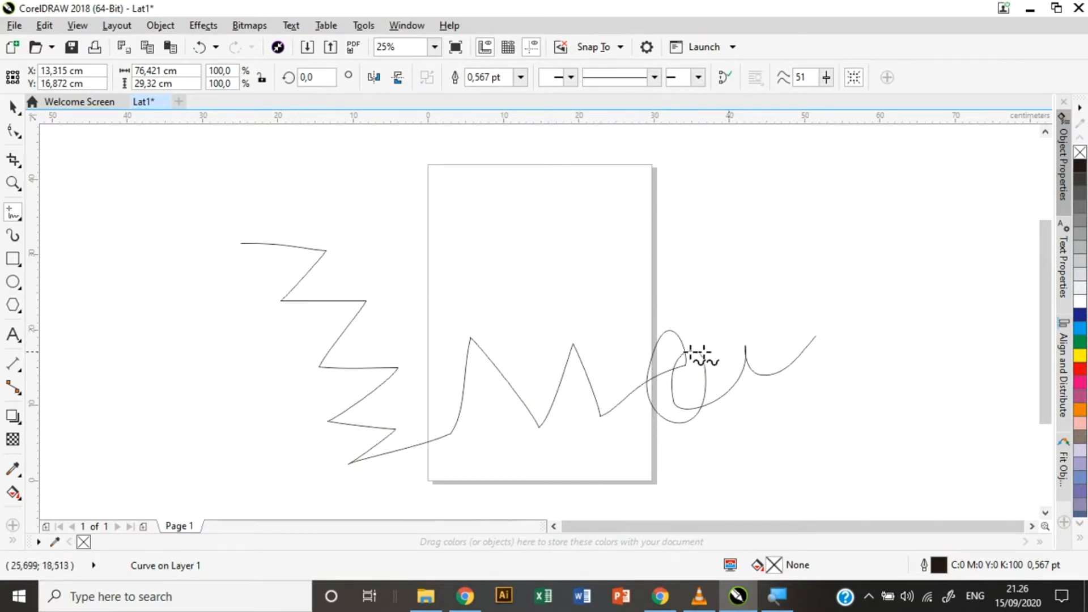
key(space)
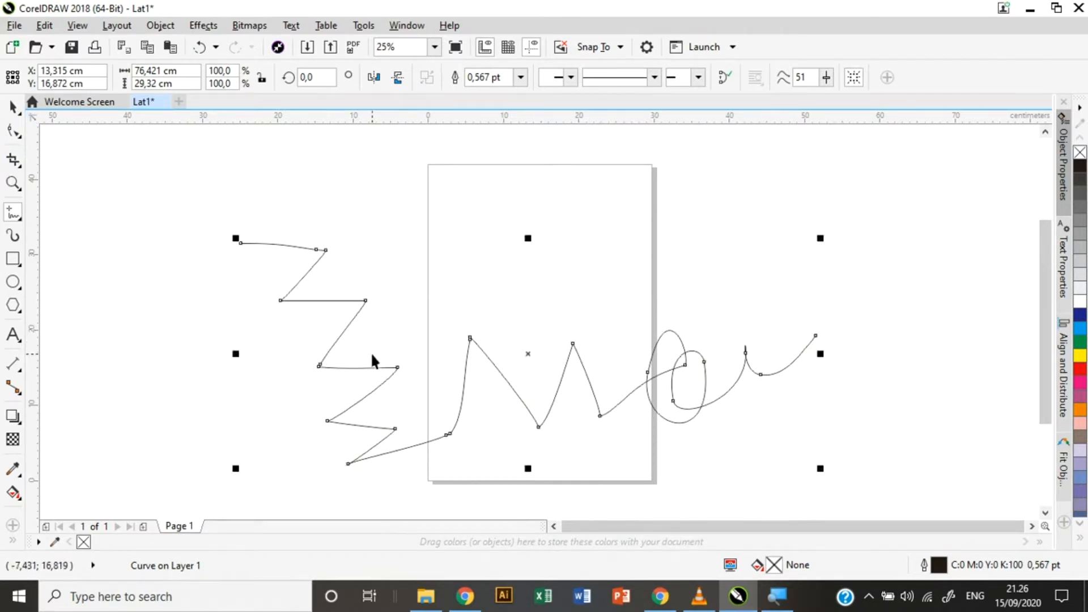
key(Delete)
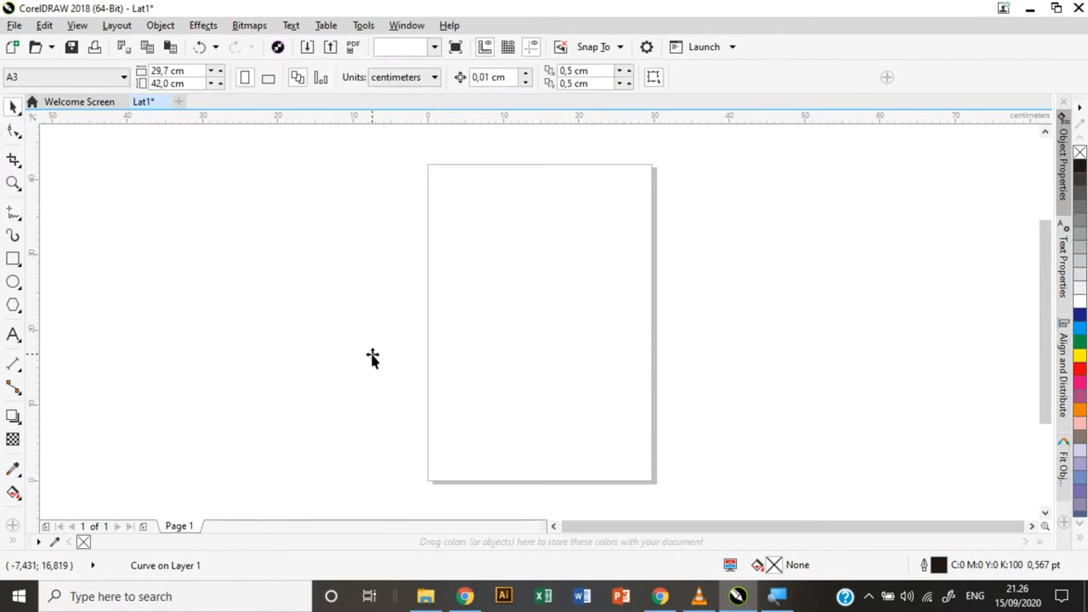
With 2-Point Line, draw an L-shaped outline and a closed crossed shape over the page edge.
click(17, 219)
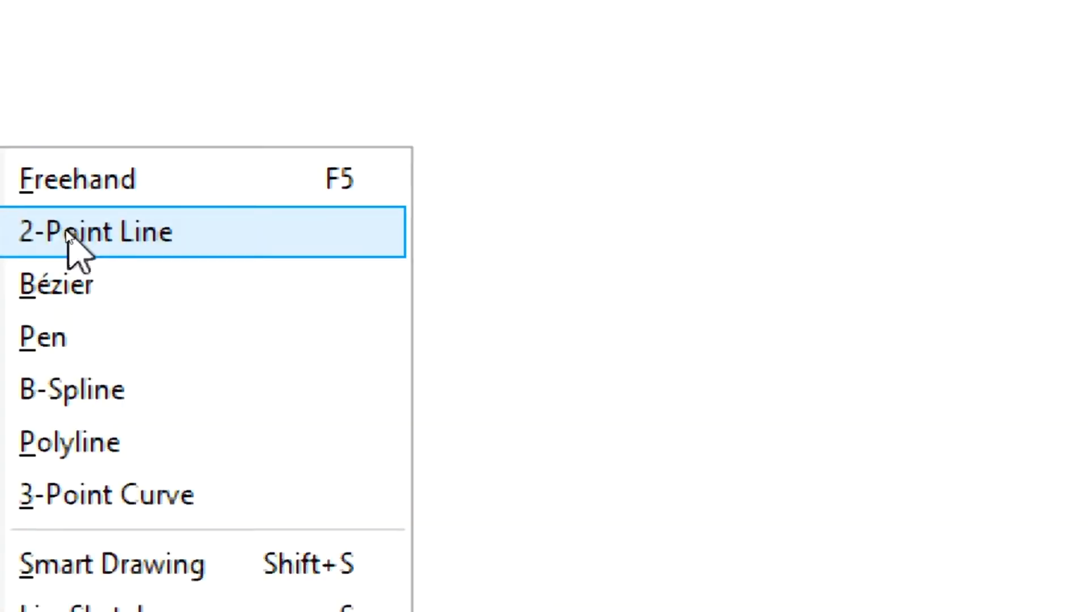
click(45, 177)
click(44, 177)
click(44, 176)
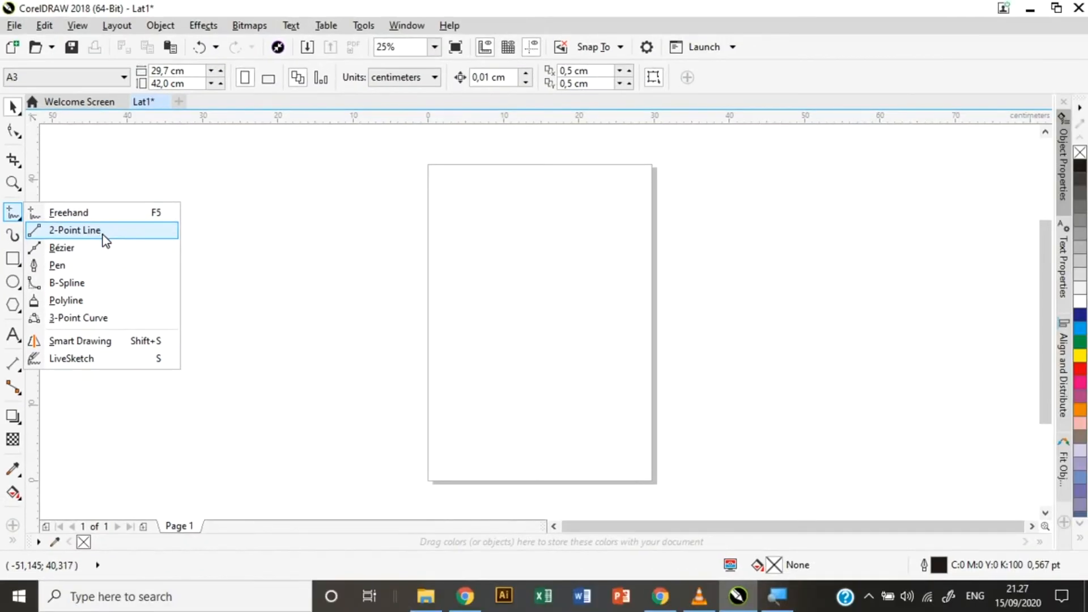
click(105, 241)
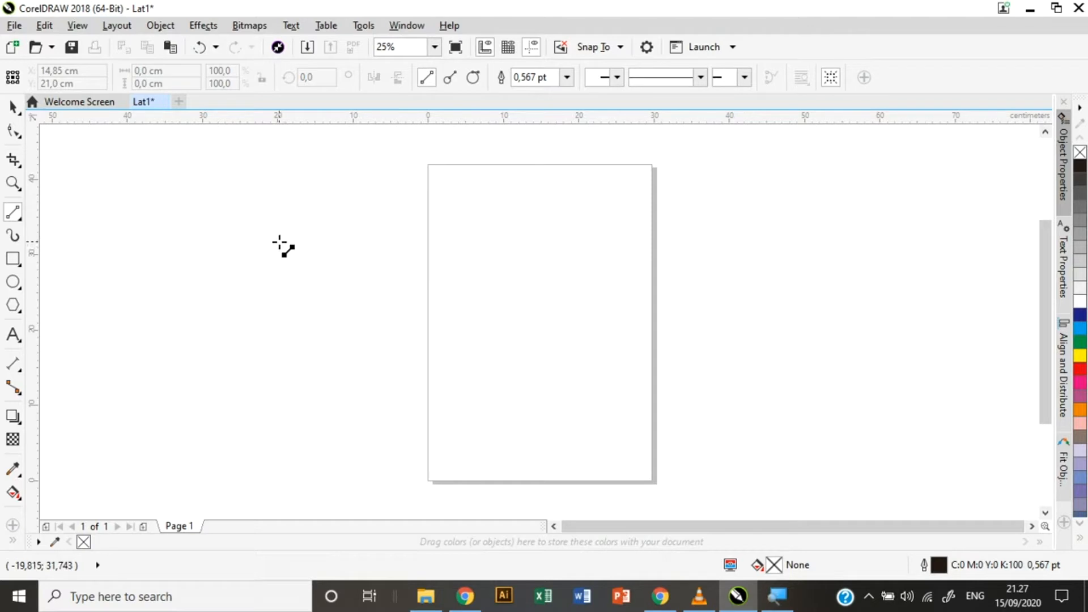
mouse_move(279, 242)
mouse_down()
mouse_move(335, 242)
mouse_move(335, 307)
mouse_move(450, 301)
mouse_move(456, 366)
mouse_move(288, 376)
mouse_move(279, 241)
mouse_up()
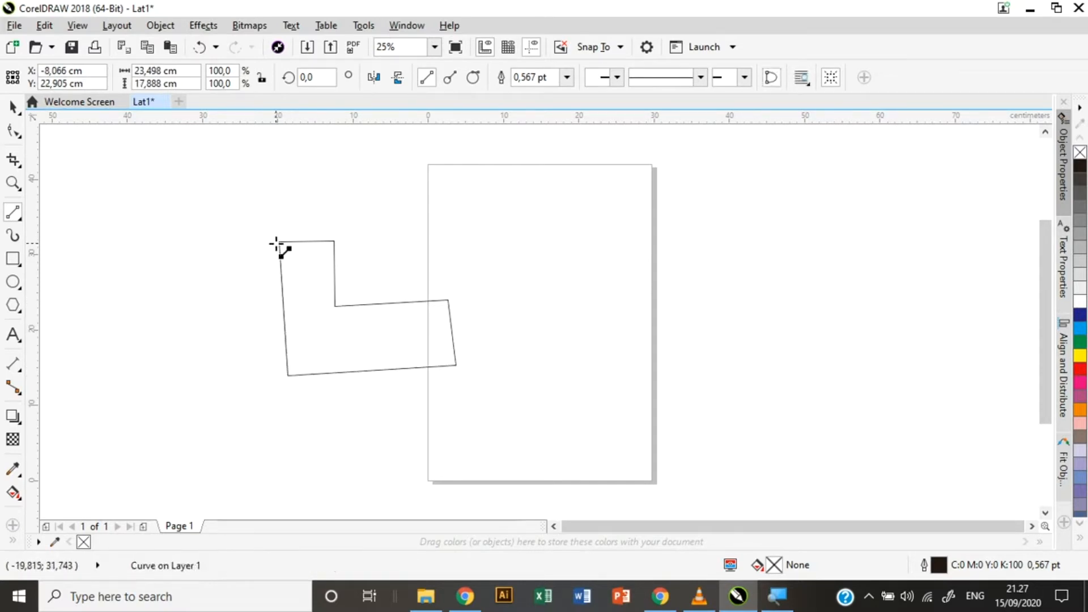
mouse_move(555, 262)
mouse_down()
mouse_move(676, 258)
mouse_move(678, 368)
mouse_move(508, 377)
mouse_move(504, 471)
mouse_move(672, 470)
mouse_move(639, 359)
mouse_move(593, 289)
mouse_move(556, 261)
mouse_up()
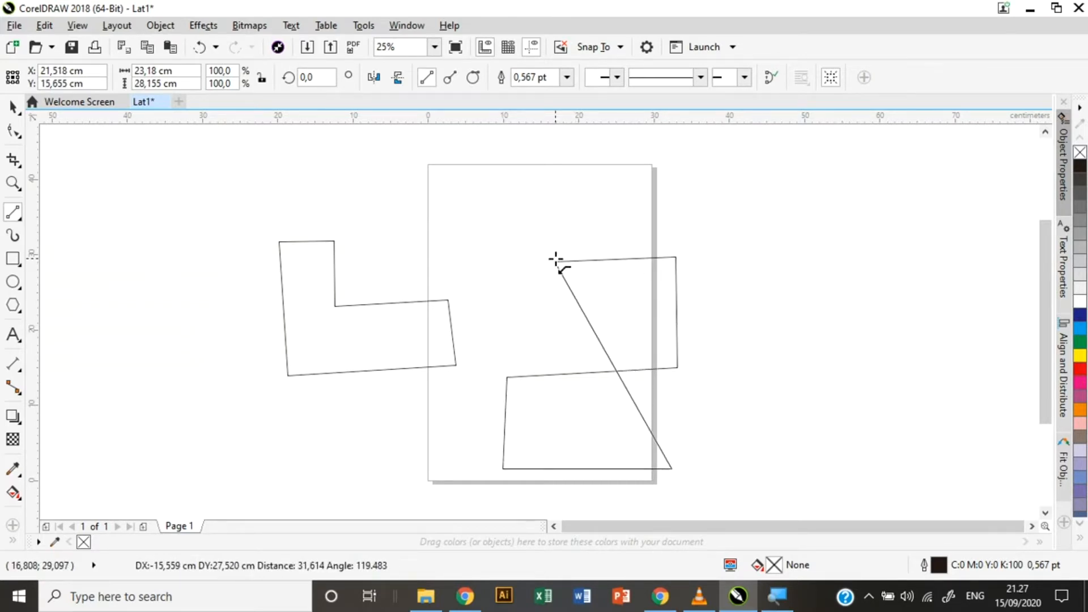
mouse_move(556, 261)
mouse_down()
mouse_move(584, 321)
mouse_move(553, 261)
mouse_up()
click(555, 262)
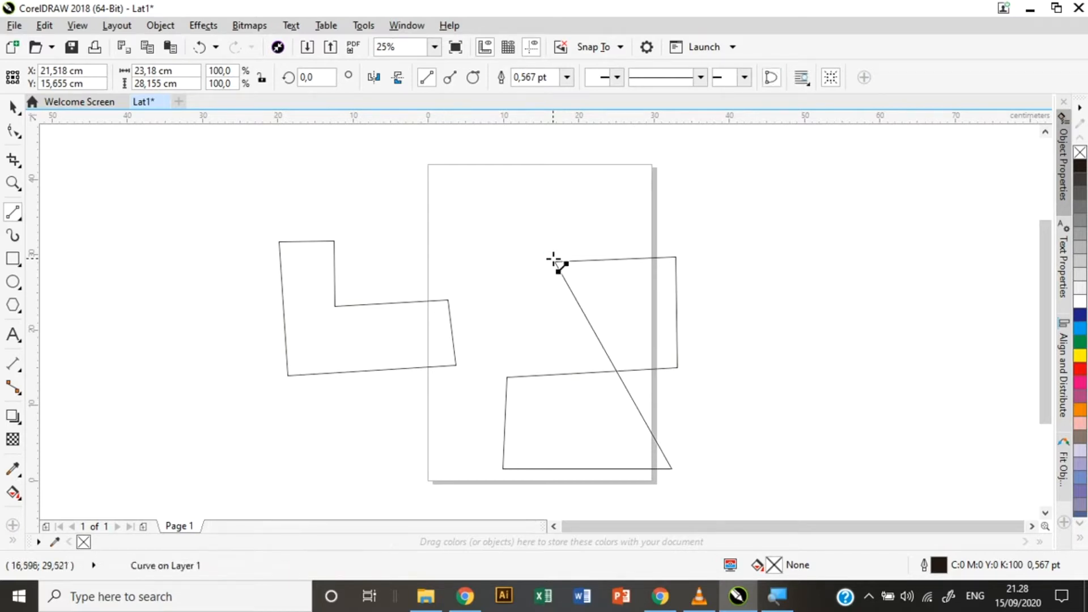
Draw a V-shaped 2-point line above the two shapes.
click(12, 213)
mouse_move(262, 188)
mouse_down()
mouse_move(405, 190)
mouse_move(412, 252)
mouse_move(466, 164)
mouse_move(488, 243)
mouse_move(501, 150)
mouse_move(524, 150)
mouse_move(534, 230)
mouse_move(551, 160)
mouse_move(559, 214)
mouse_move(559, 169)
mouse_up()
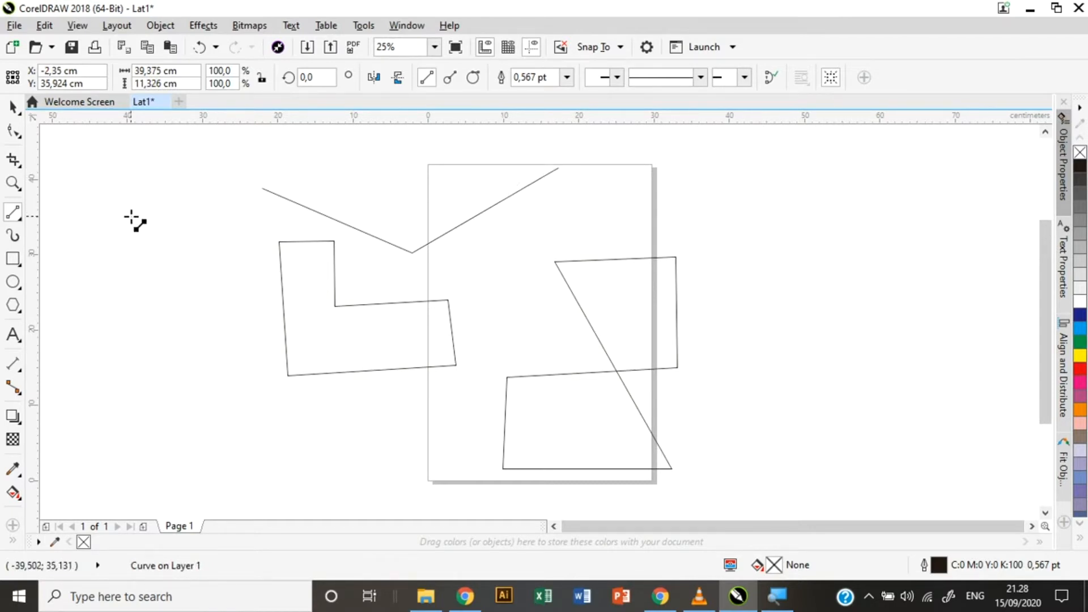
click(15, 221)
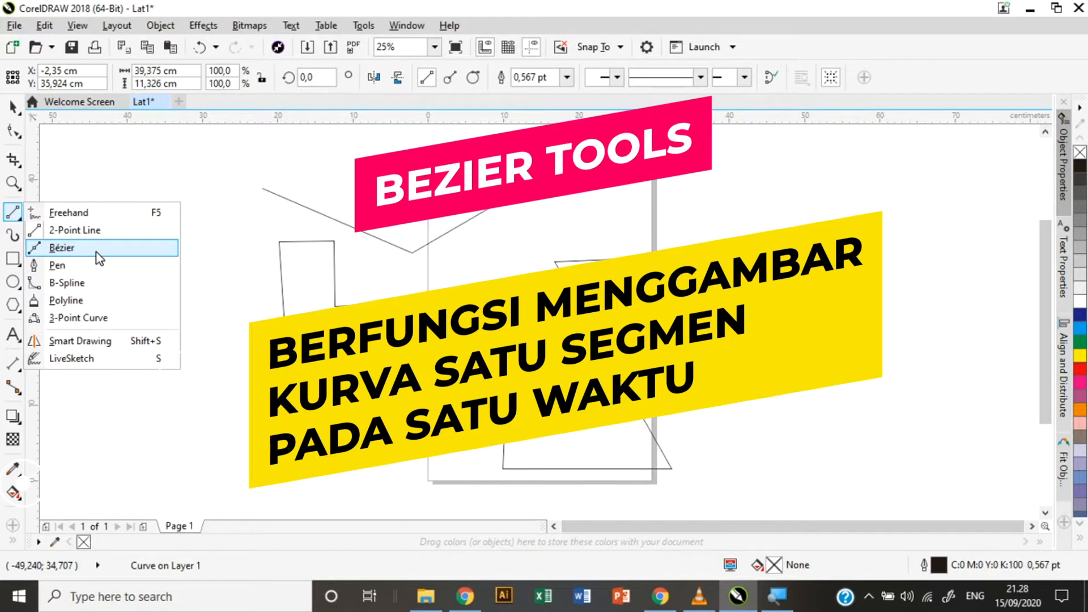
Switch to the Bézier tool and delete all the earlier straight-line shapes.
click(96, 253)
key(ctrl+a)
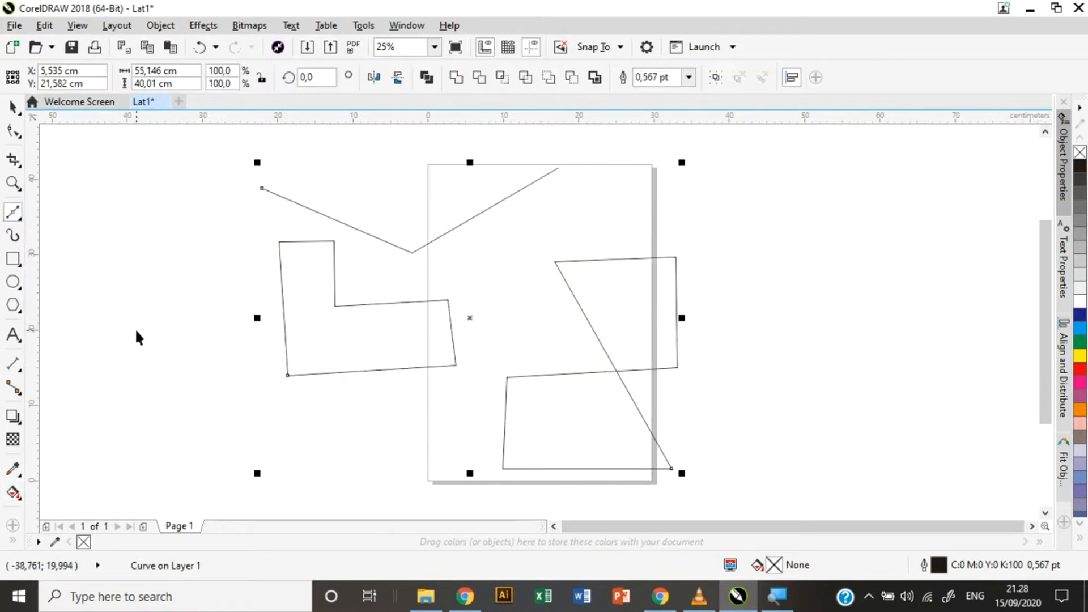
key(Delete)
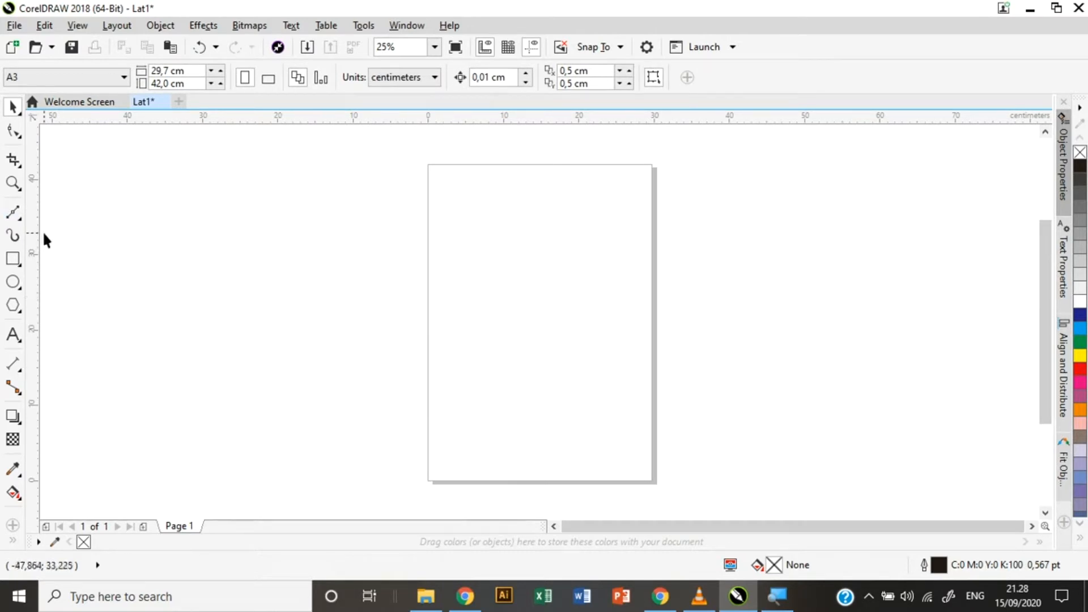
Start a Bézier path with curved segments from left of the page to its centre.
click(11, 213)
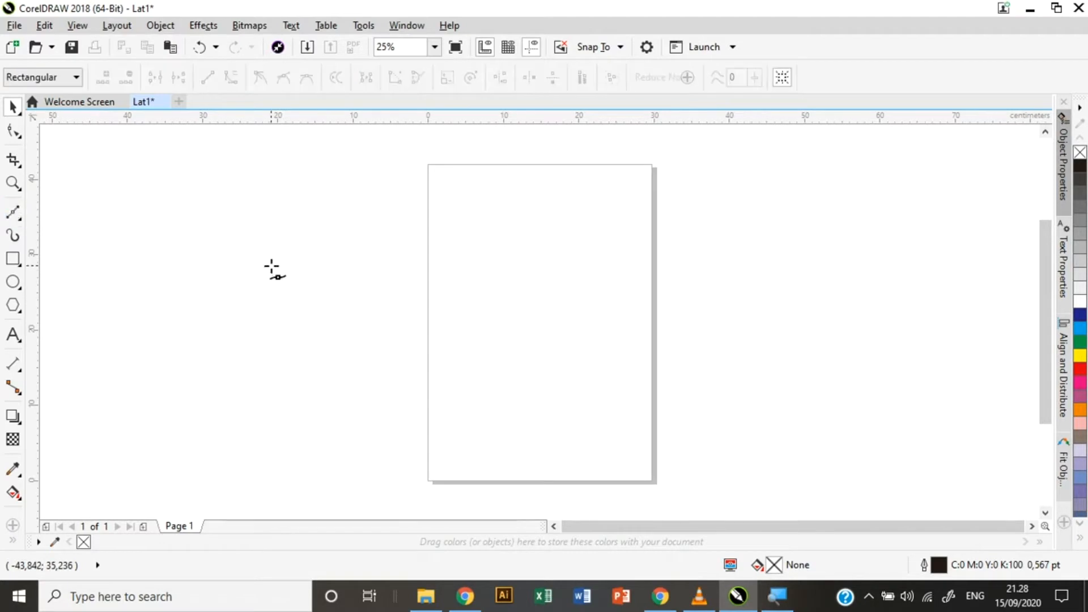
drag(219, 255, 266, 306)
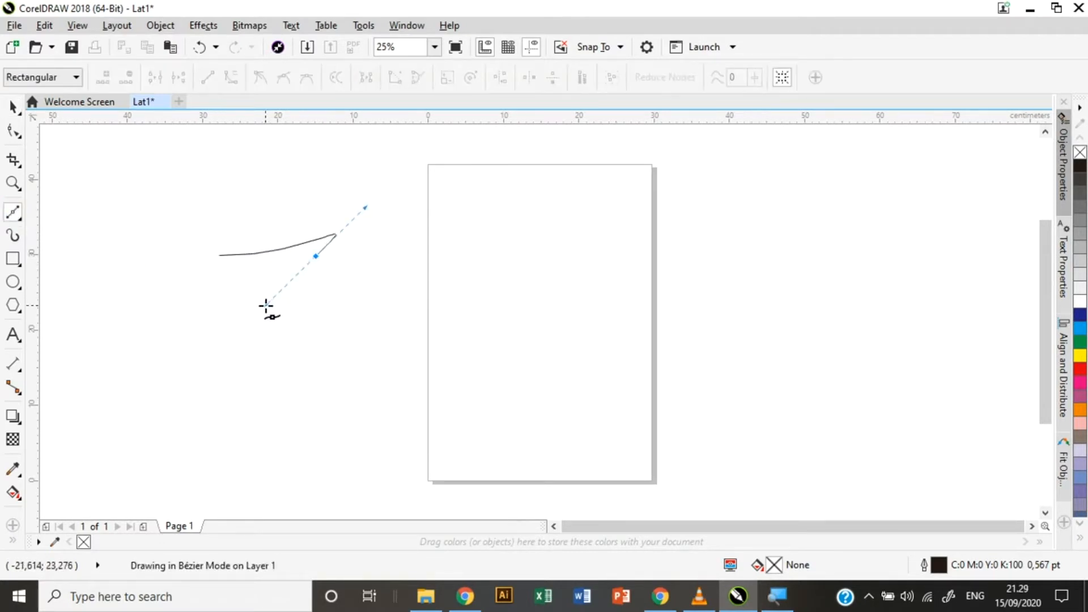
mouse_move(266, 306)
mouse_down()
mouse_move(355, 315)
mouse_move(293, 344)
mouse_up()
drag(293, 344, 448, 361)
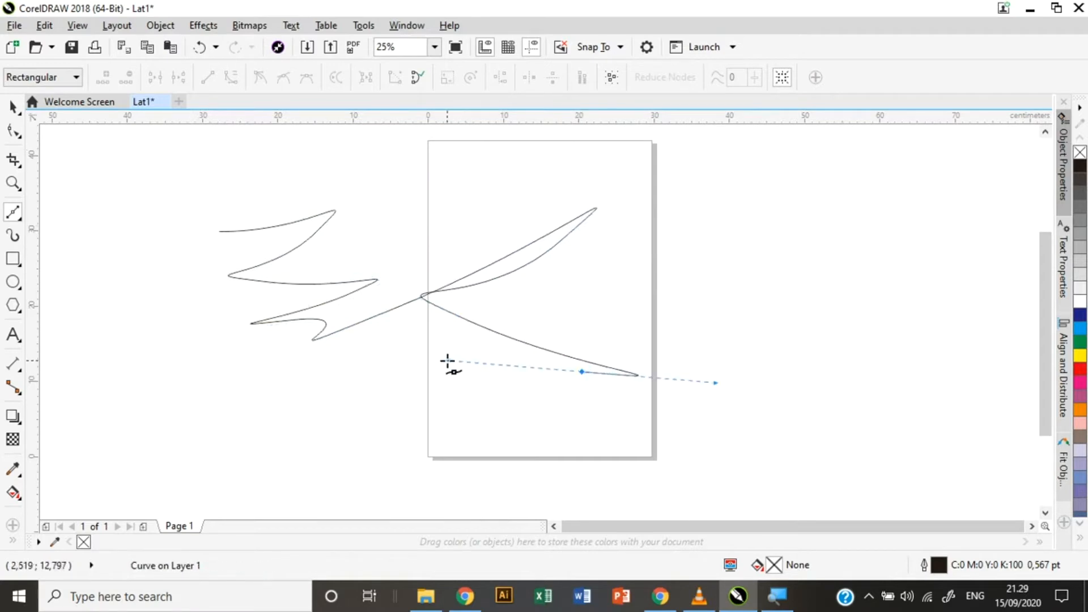
click(437, 380)
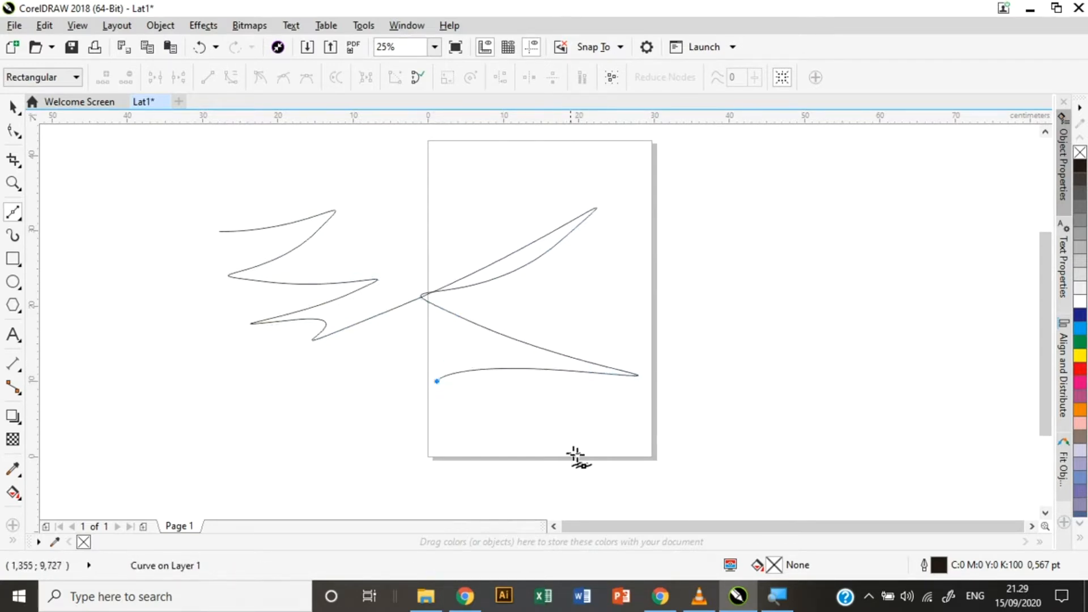
Continue the Bézier path with straight zigzag segments and close it at its start.
click(625, 468)
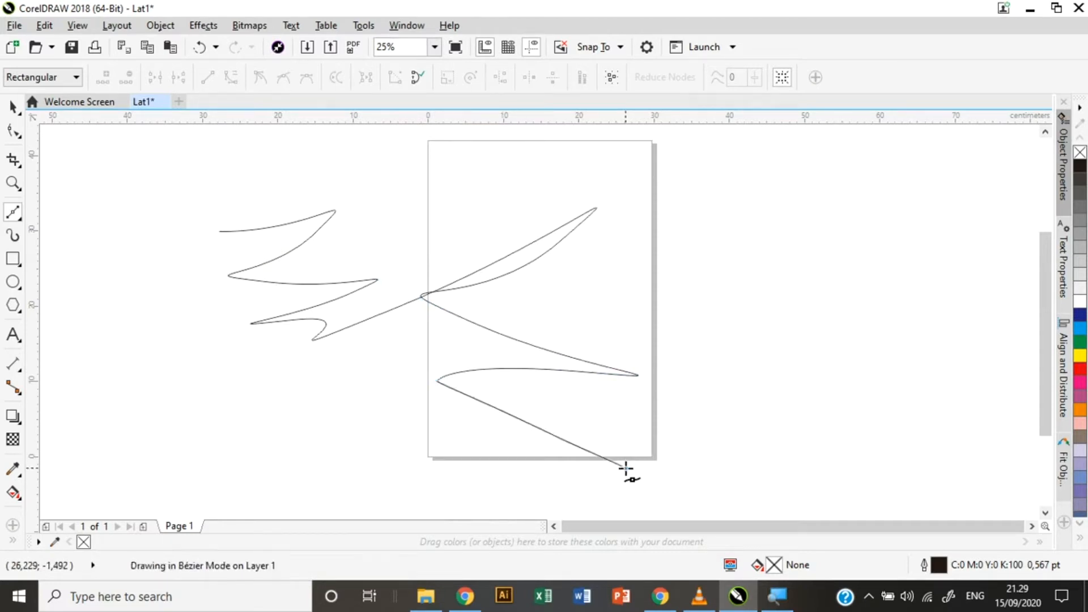
click(684, 247)
click(752, 409)
click(768, 212)
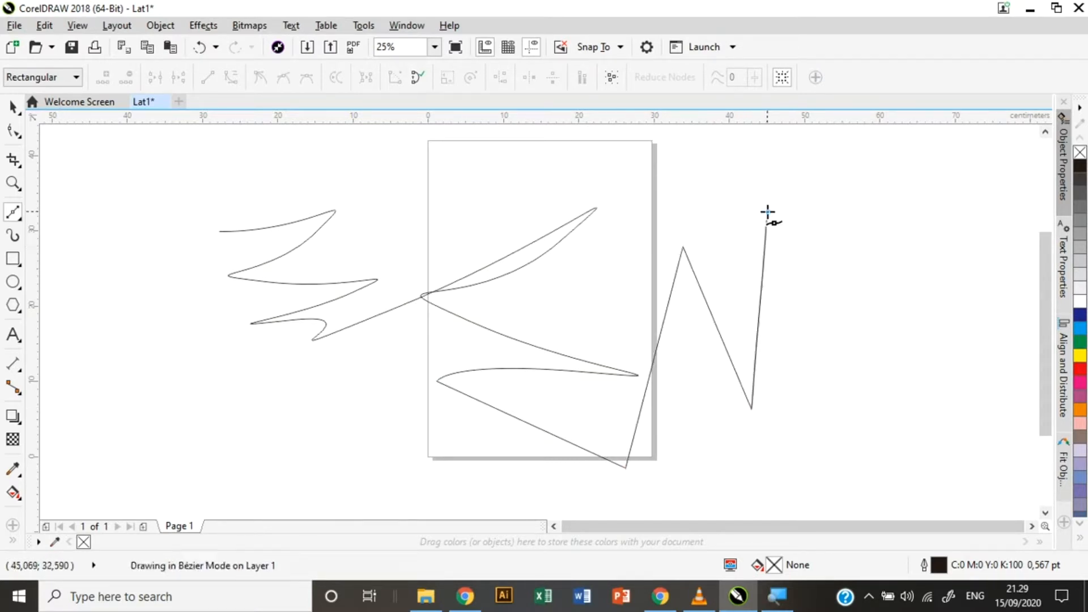
click(866, 450)
click(655, 449)
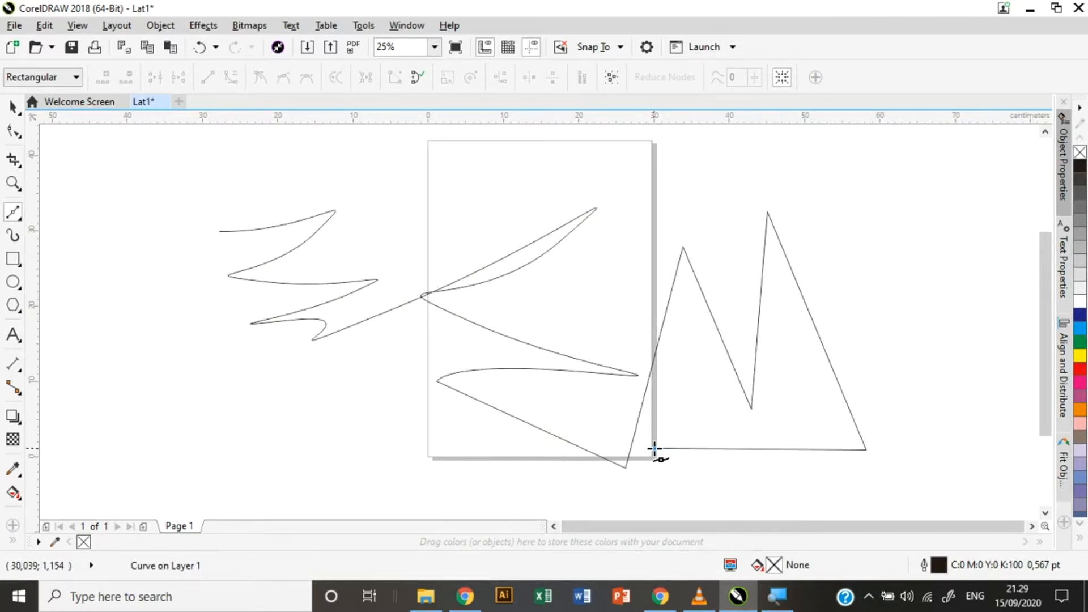
click(432, 213)
click(538, 214)
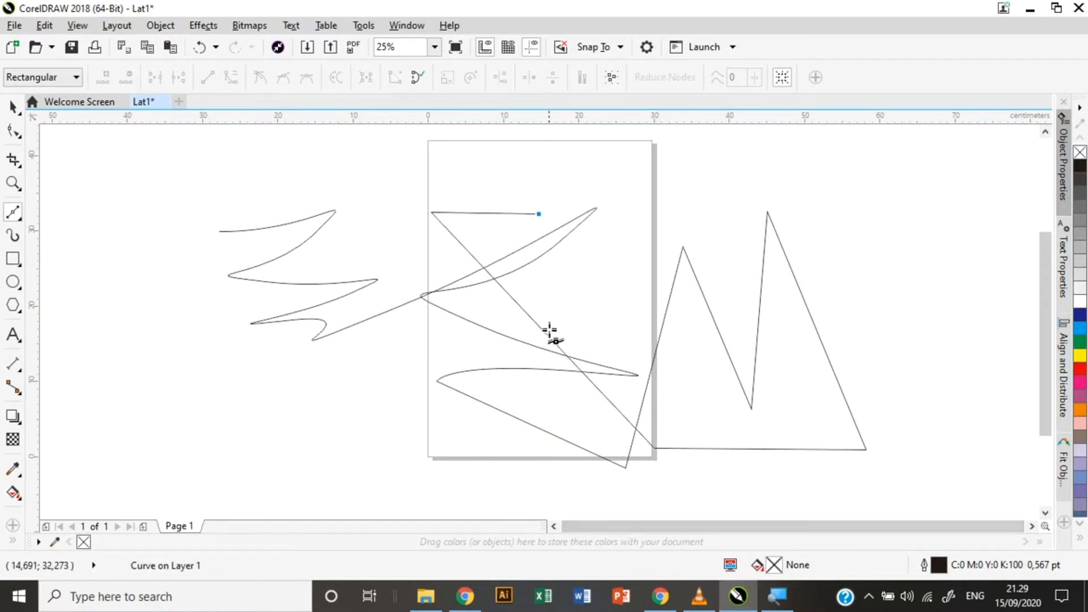
click(219, 231)
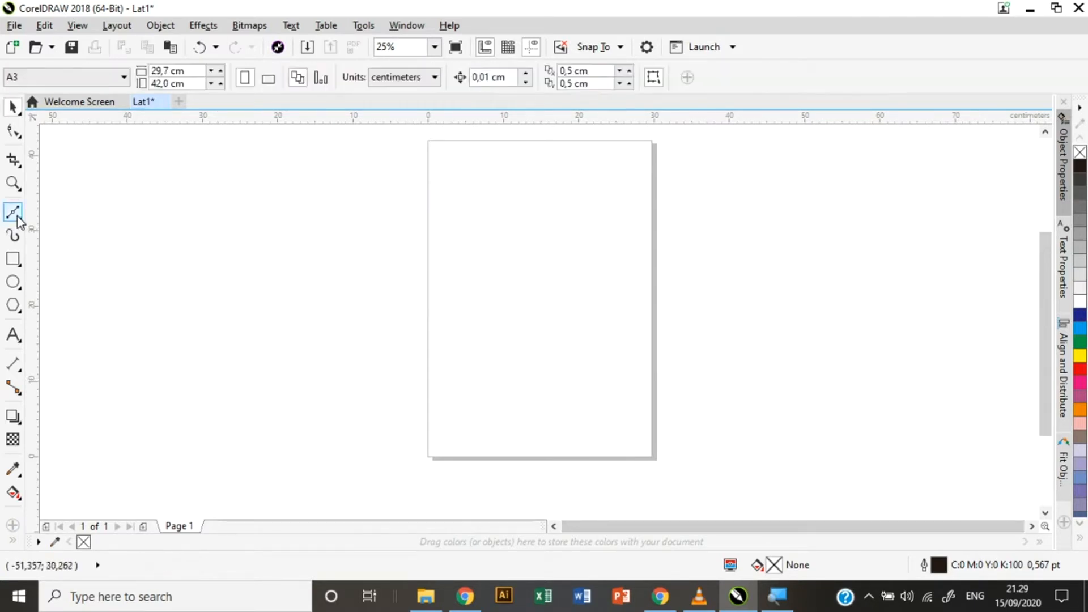
click(18, 216)
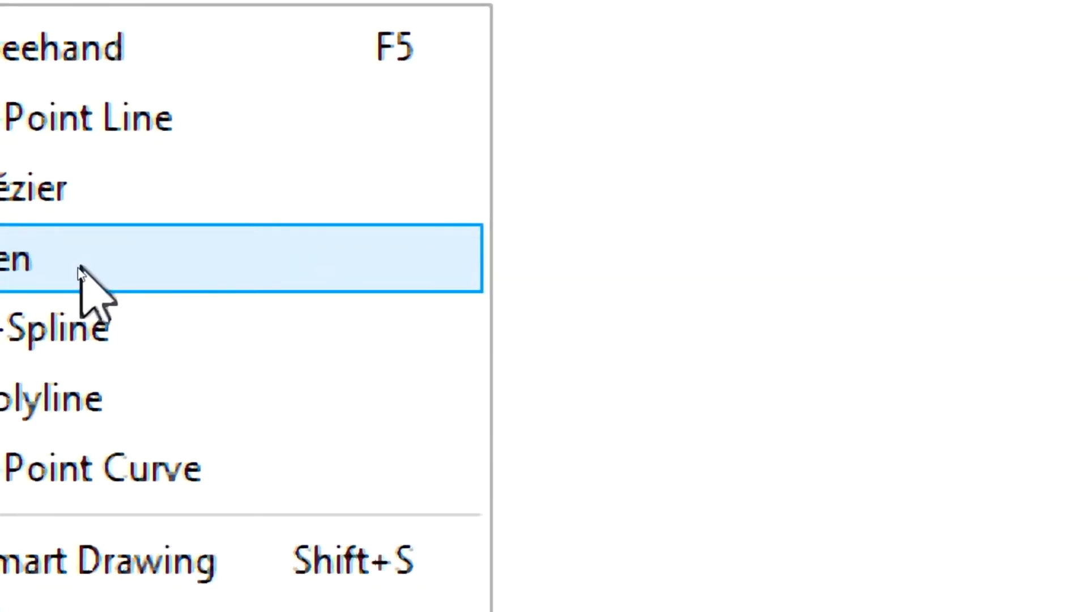
Start a Pen zigzag path near the page's left edge, with one curved node.
click(218, 261)
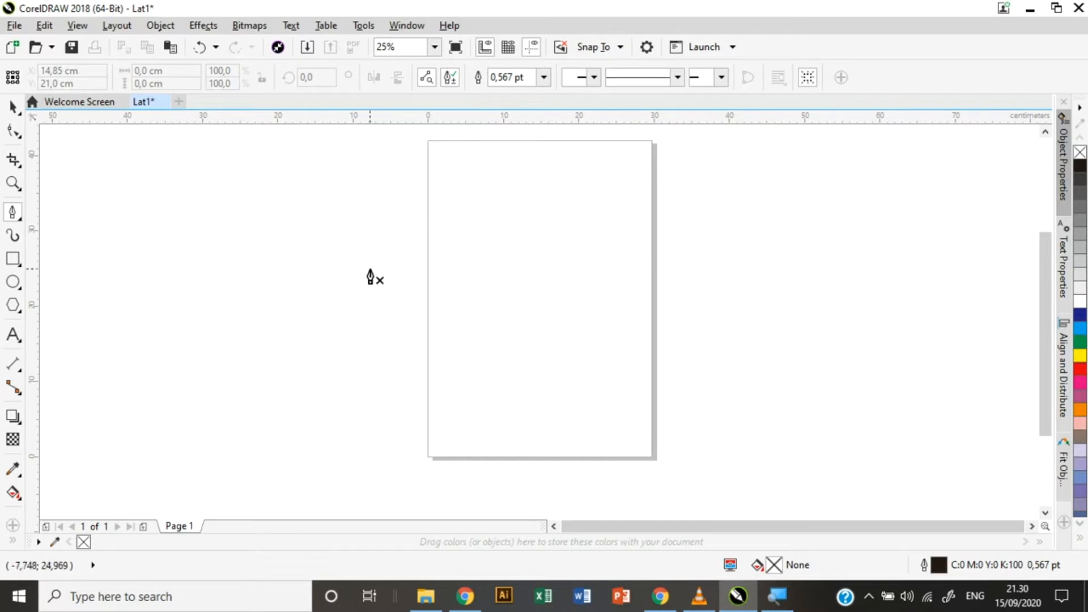
click(433, 243)
click(466, 262)
click(466, 289)
click(507, 279)
click(507, 254)
click(543, 273)
click(542, 306)
click(584, 308)
drag(610, 260, 637, 312)
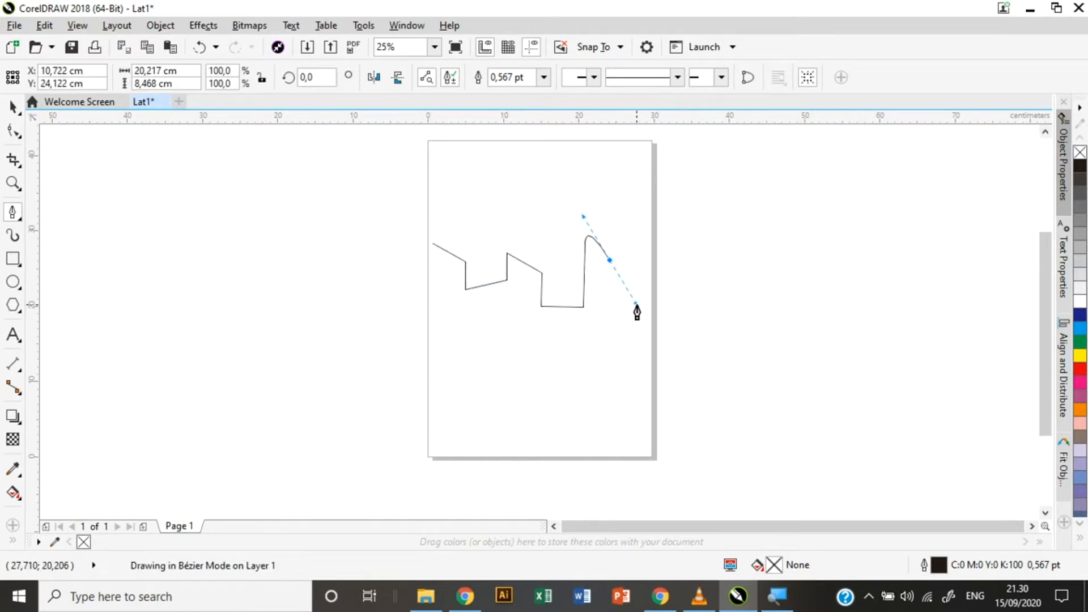
drag(637, 313, 584, 375)
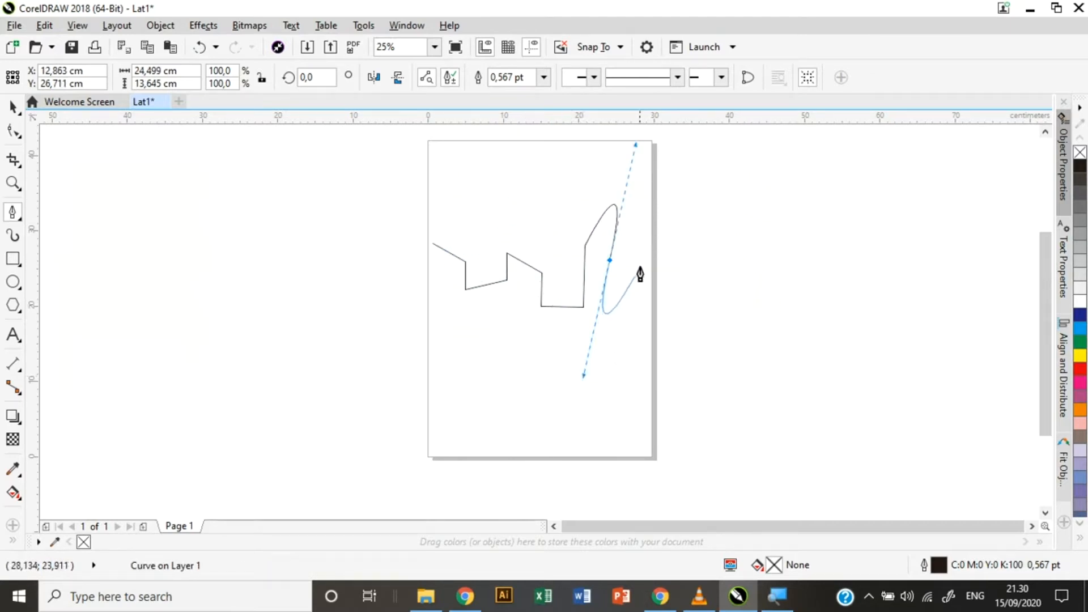
Extend the zigzag rightward across the page, then back toward the left.
click(640, 260)
click(623, 355)
click(670, 355)
click(676, 279)
click(706, 343)
click(734, 260)
click(760, 290)
click(731, 336)
click(760, 336)
click(792, 268)
click(800, 316)
click(785, 346)
click(835, 337)
click(832, 271)
click(856, 271)
click(854, 330)
click(896, 292)
click(899, 340)
click(858, 378)
click(830, 356)
click(778, 384)
click(759, 359)
click(722, 389)
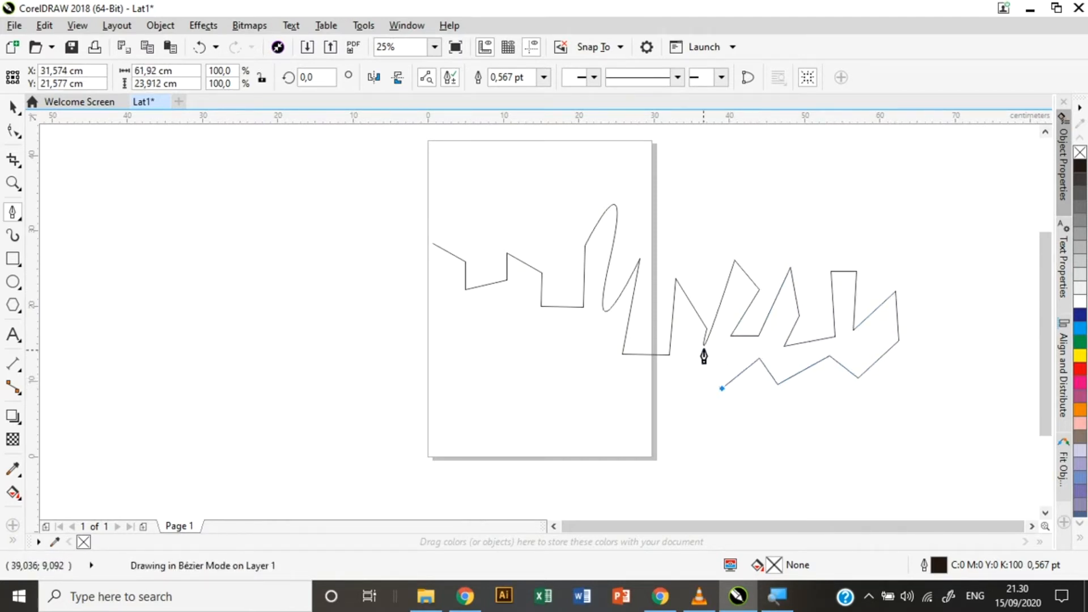
click(678, 386)
click(644, 377)
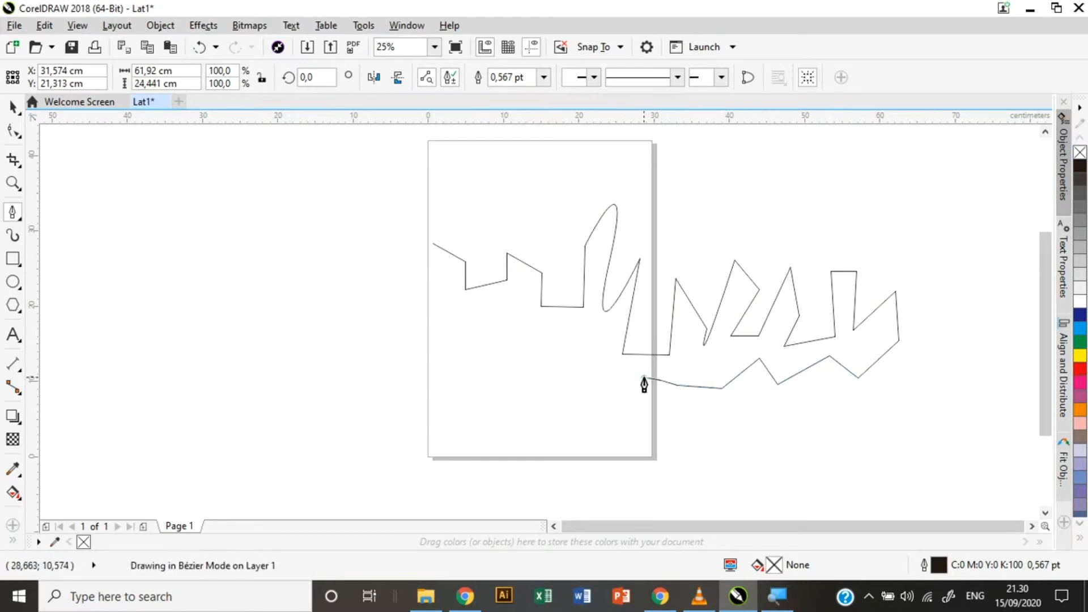
click(566, 388)
Finish the zigzag line and delete it.
key(space)
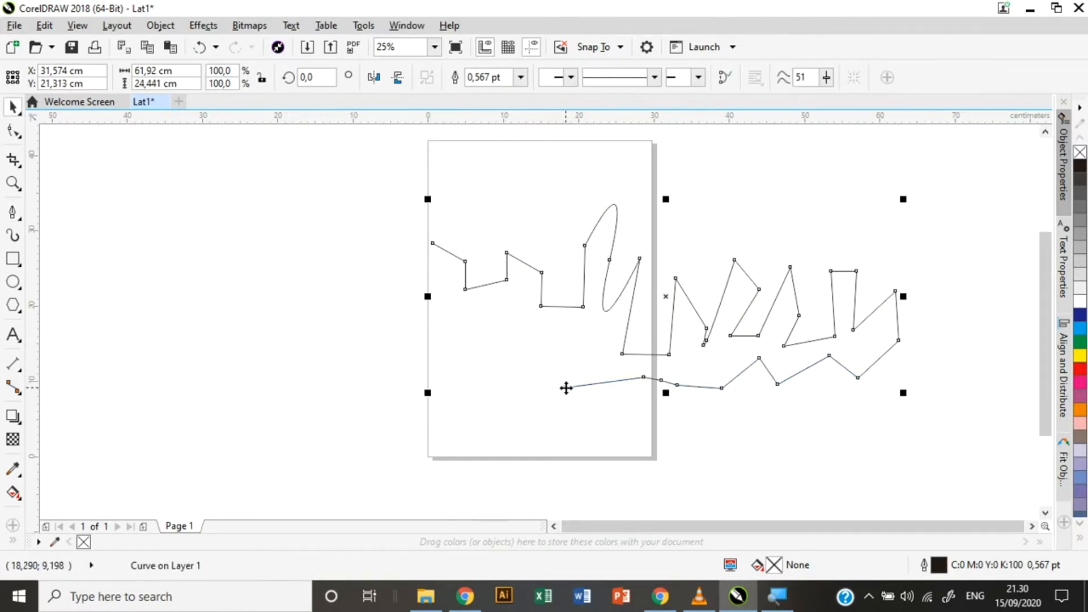
key(Delete)
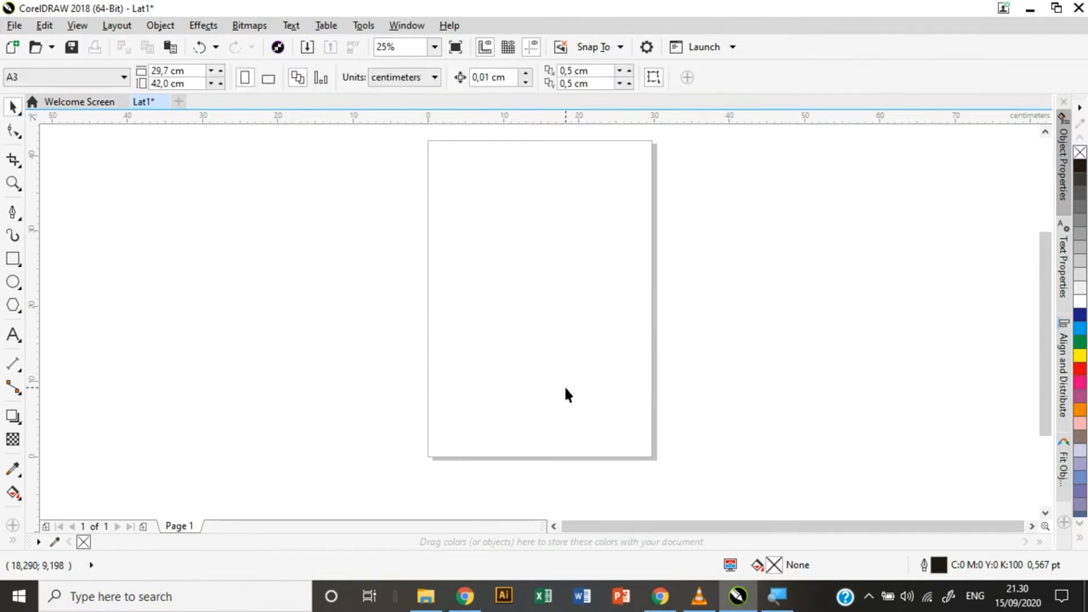
click(13, 217)
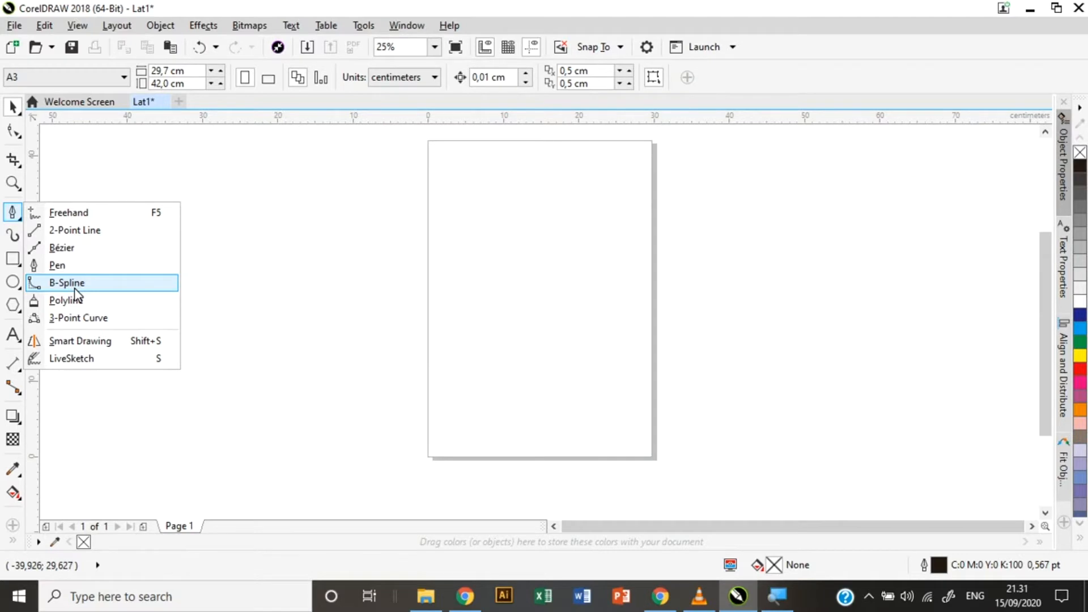
Draw a B-spline with alternating control points from the page top down past its lower right.
click(75, 284)
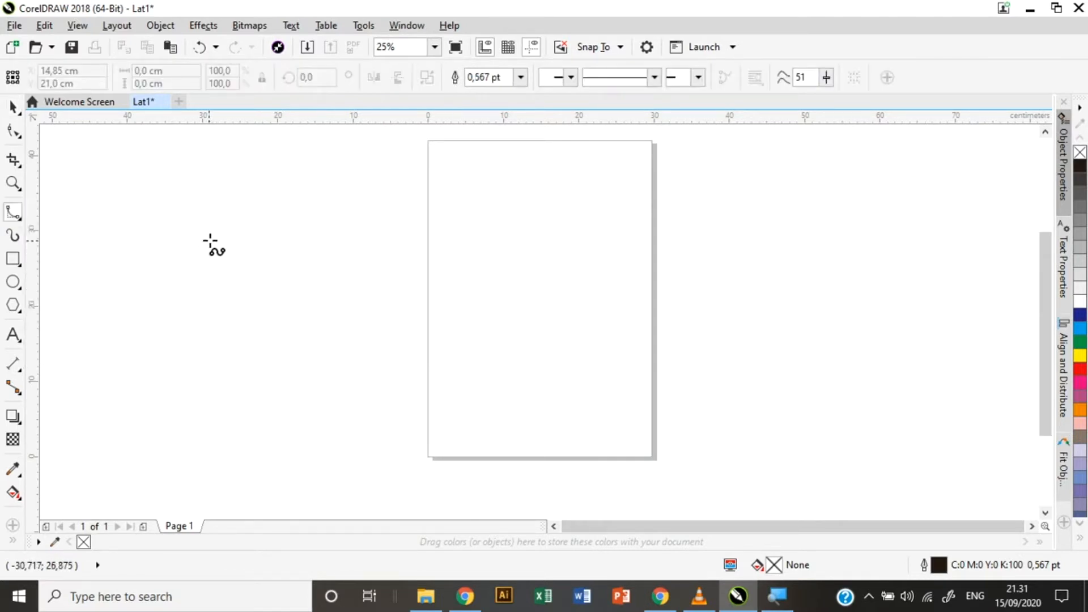
click(476, 218)
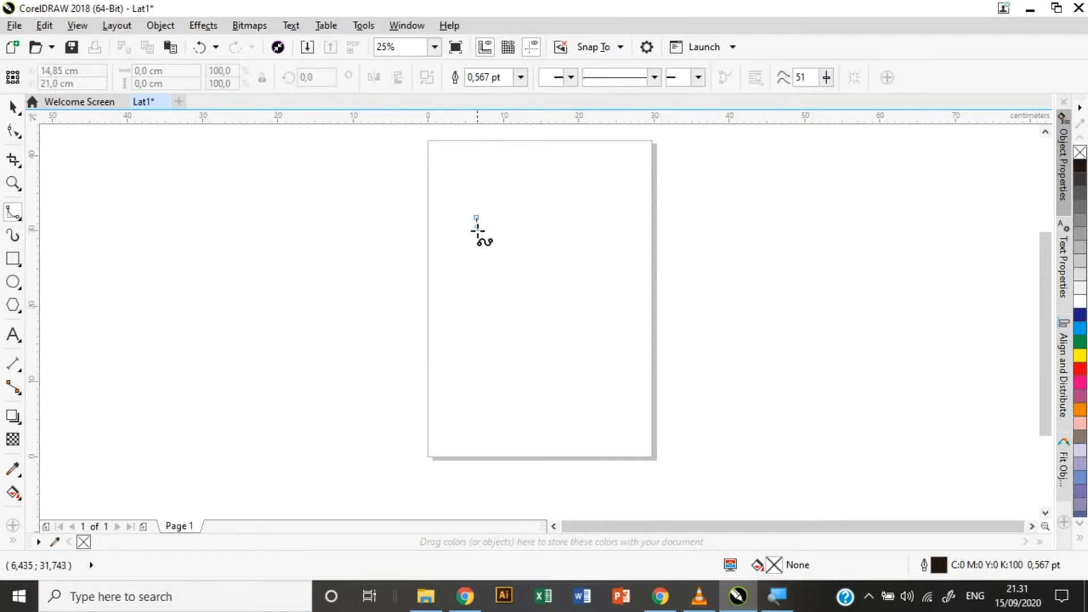
click(452, 291)
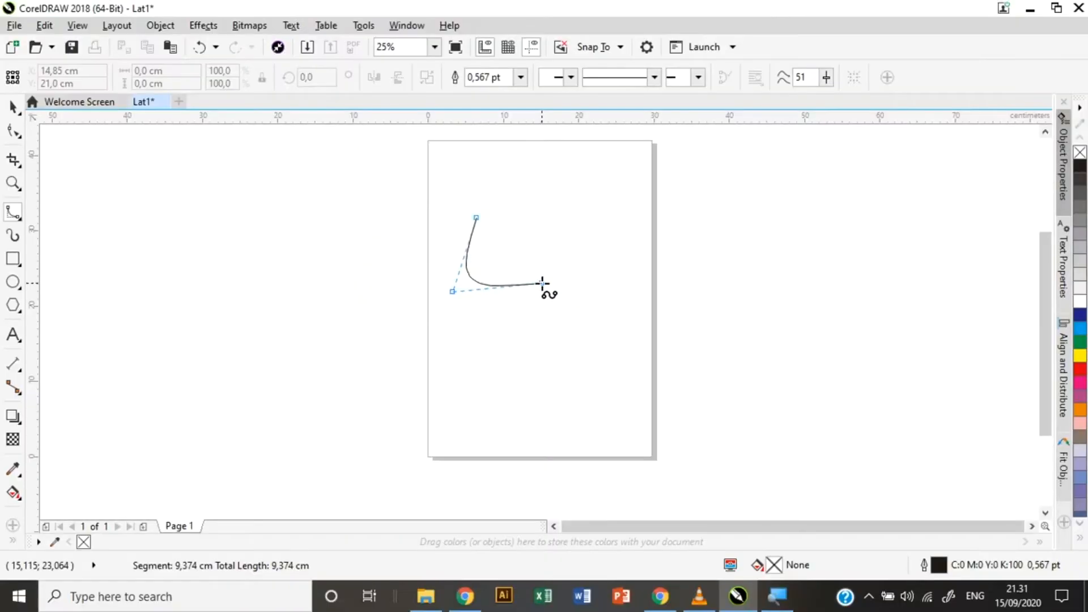
click(542, 283)
click(508, 358)
click(618, 356)
click(542, 410)
click(652, 412)
click(579, 457)
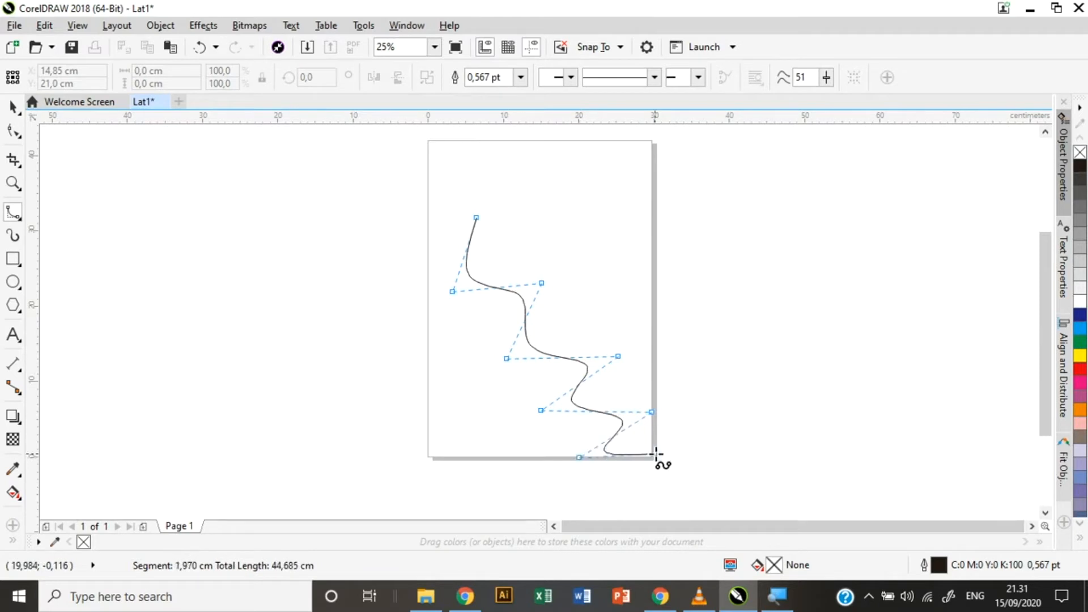
click(681, 452)
click(612, 491)
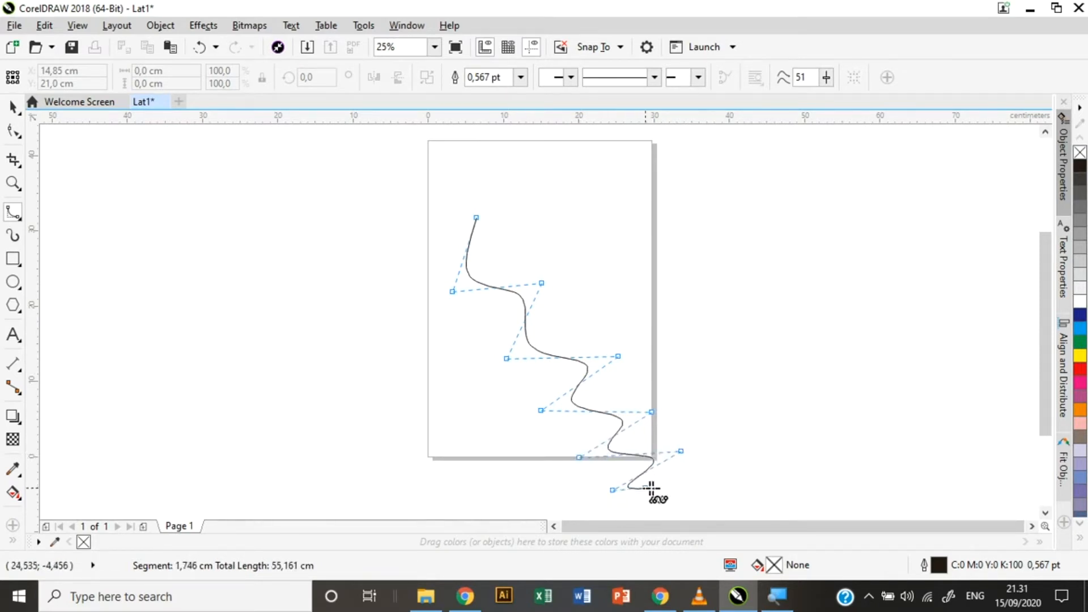
click(722, 481)
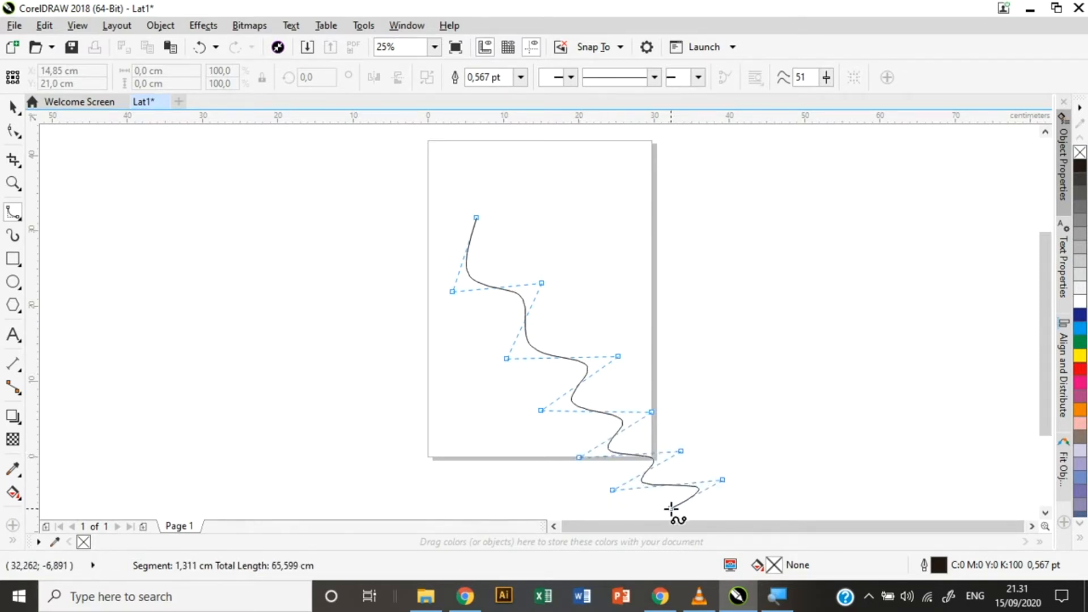
double_click(671, 510)
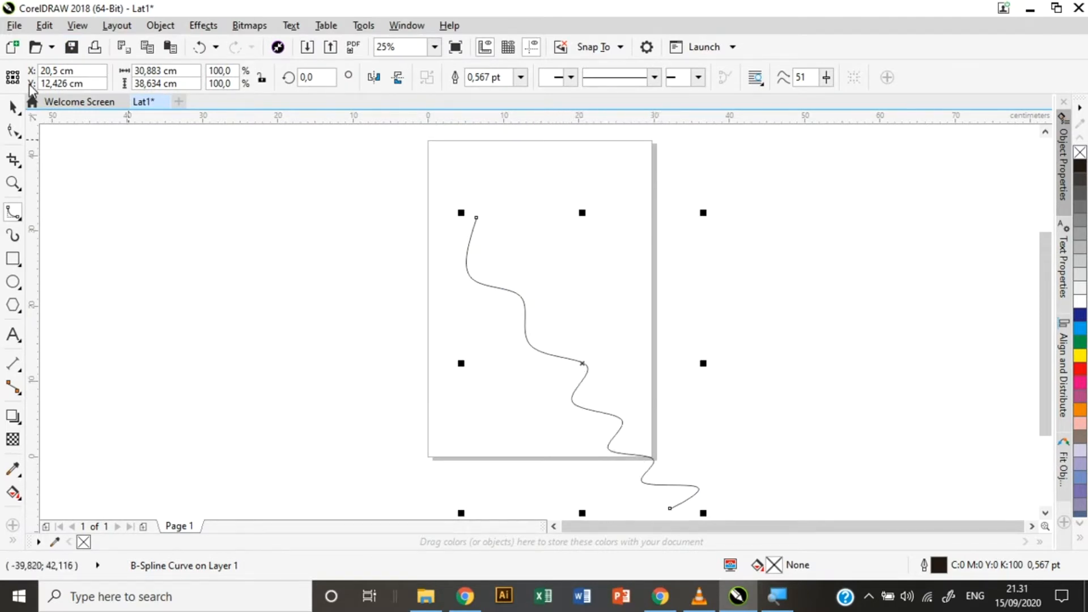
Drag four B-spline control points with the Shape tool to widen its swings, then delete the curve.
click(12, 133)
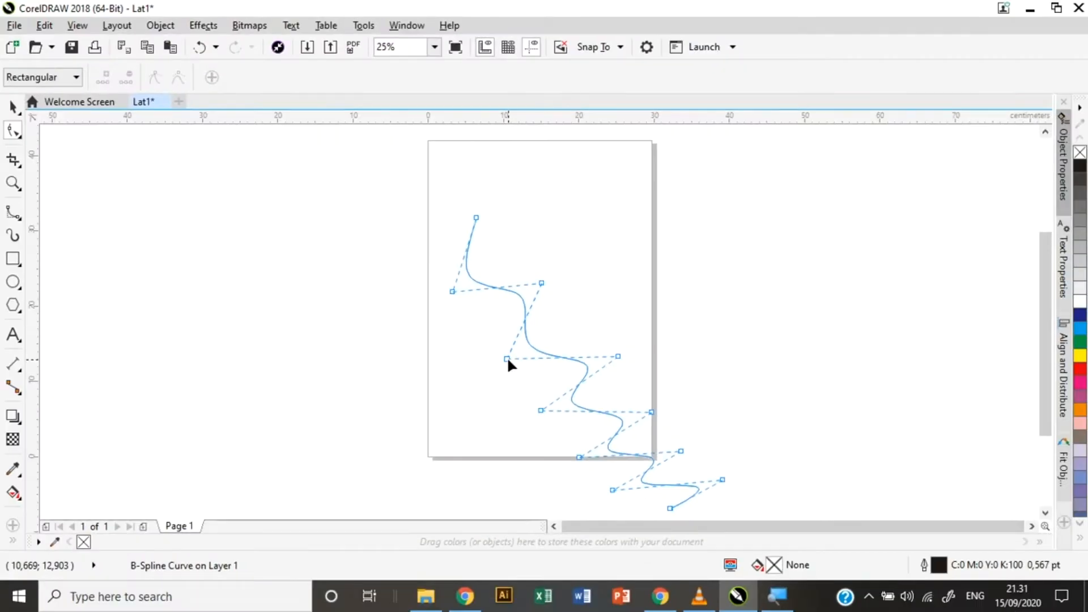
drag(506, 358, 448, 385)
drag(542, 283, 619, 276)
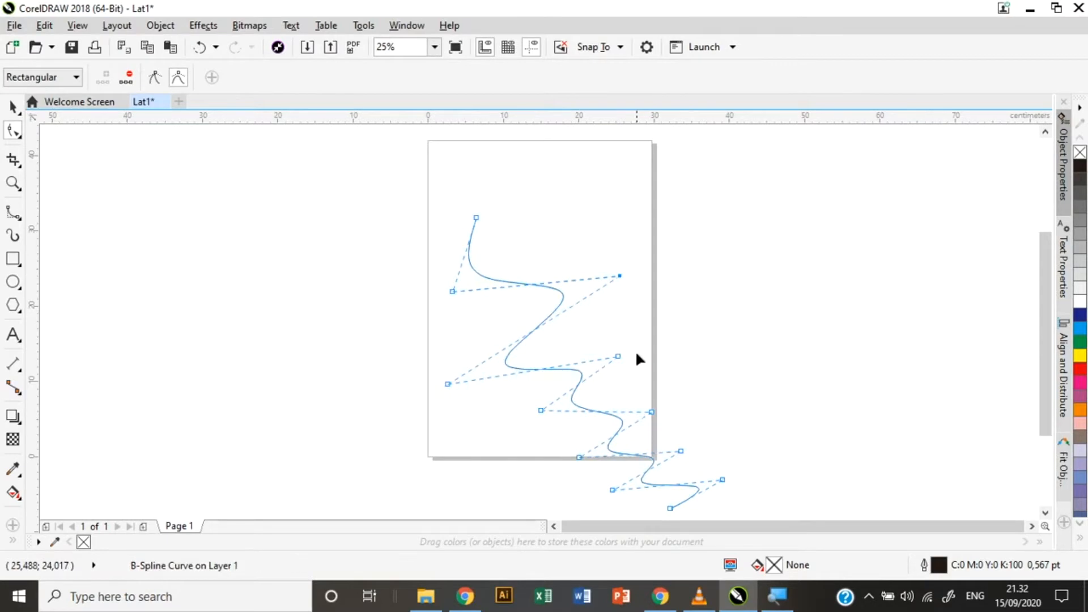
drag(616, 357, 662, 311)
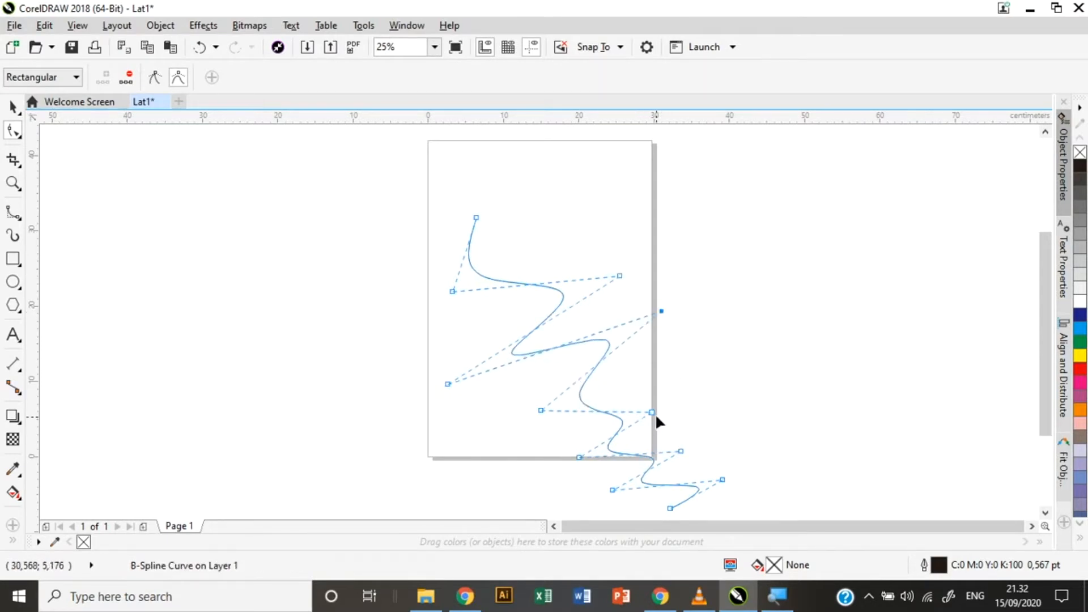
drag(711, 386, 716, 381)
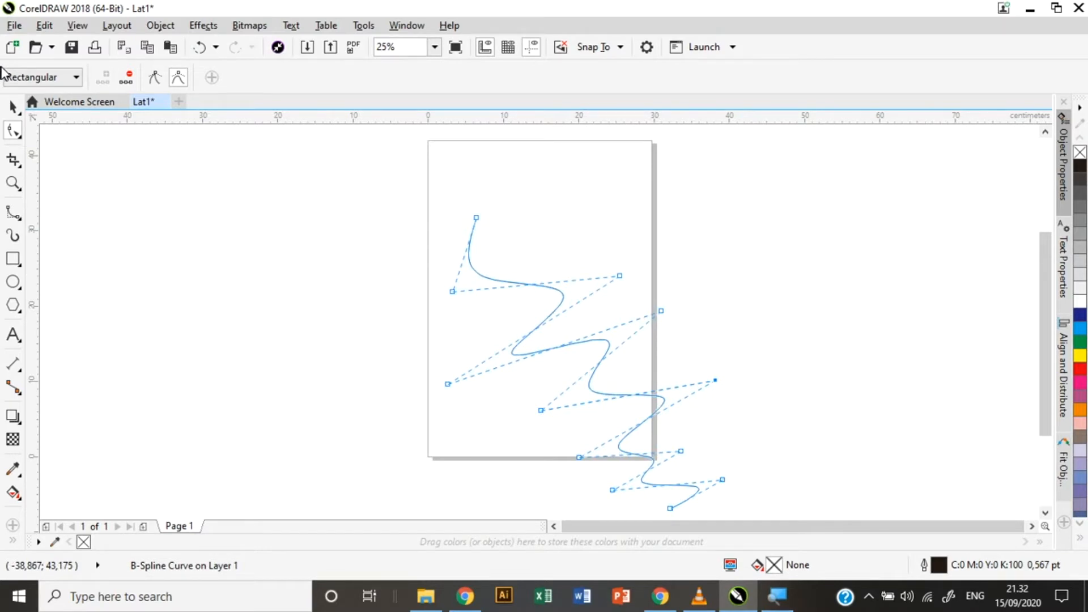
click(14, 107)
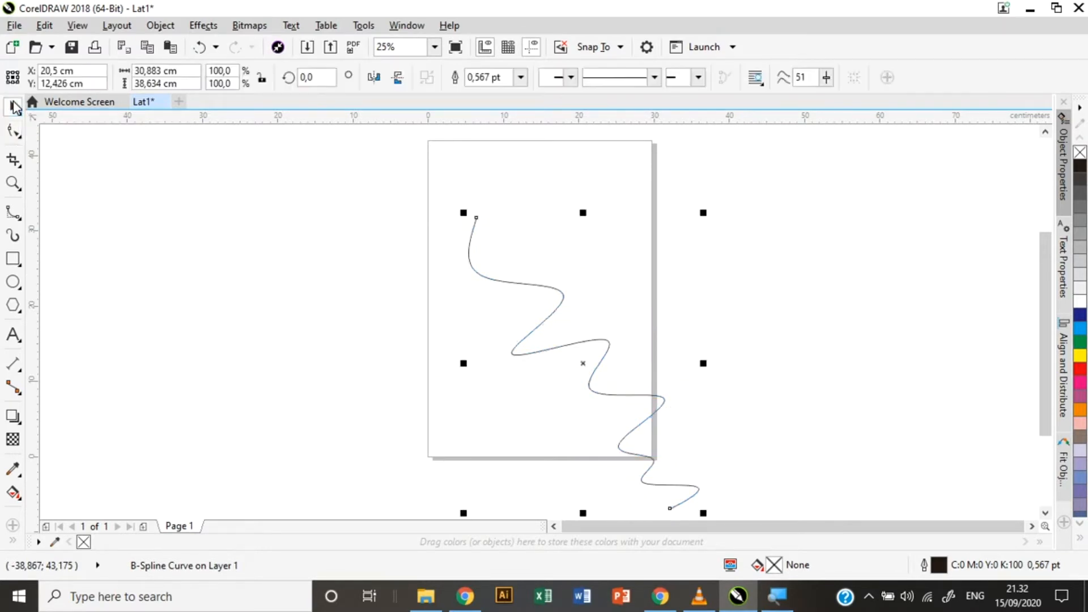
key(Delete)
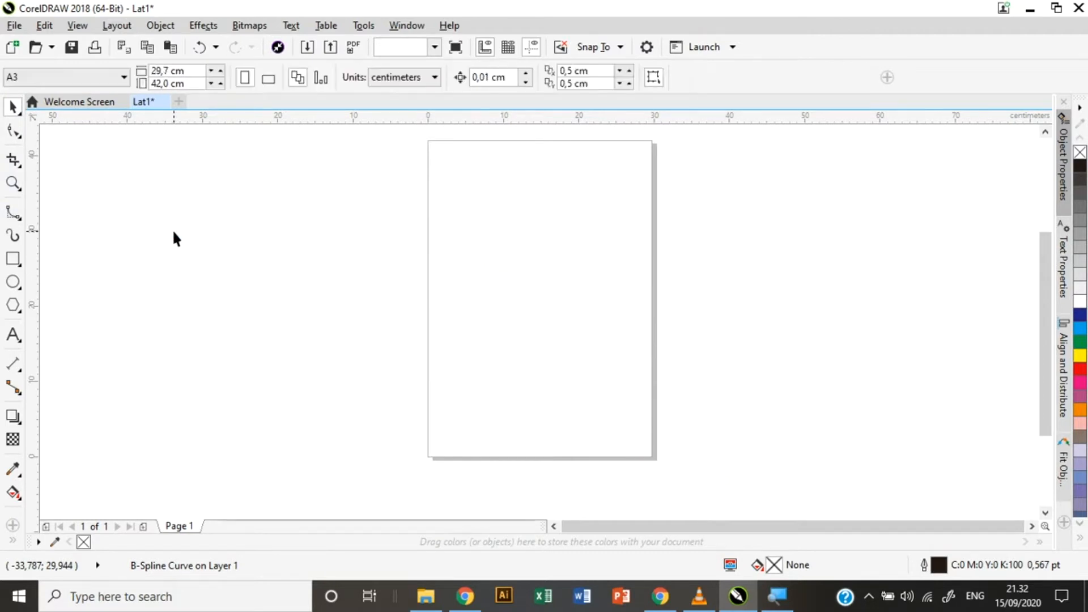
click(13, 213)
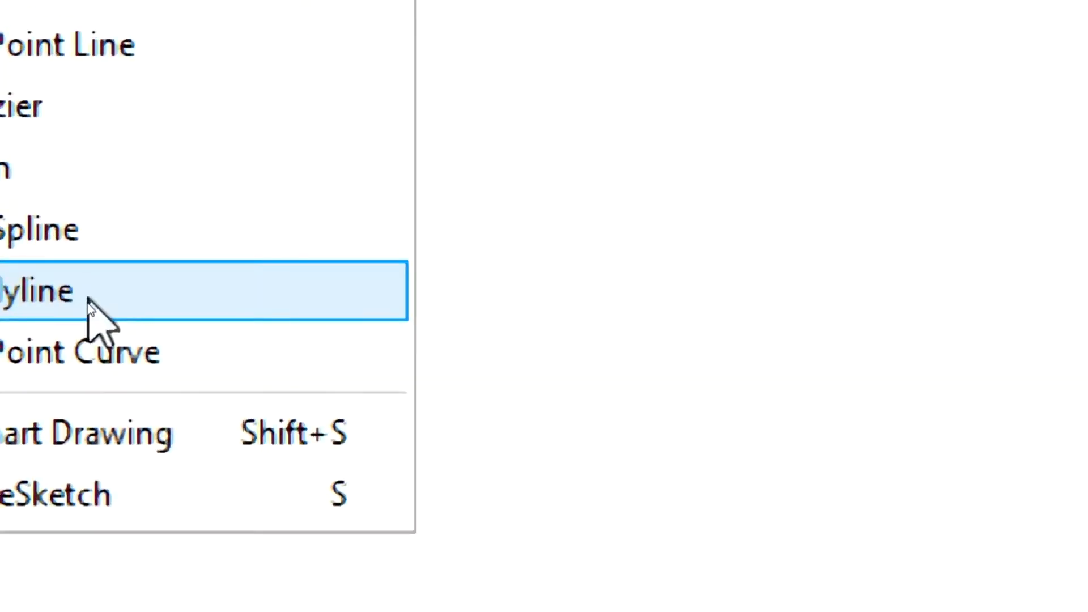
click(16, 304)
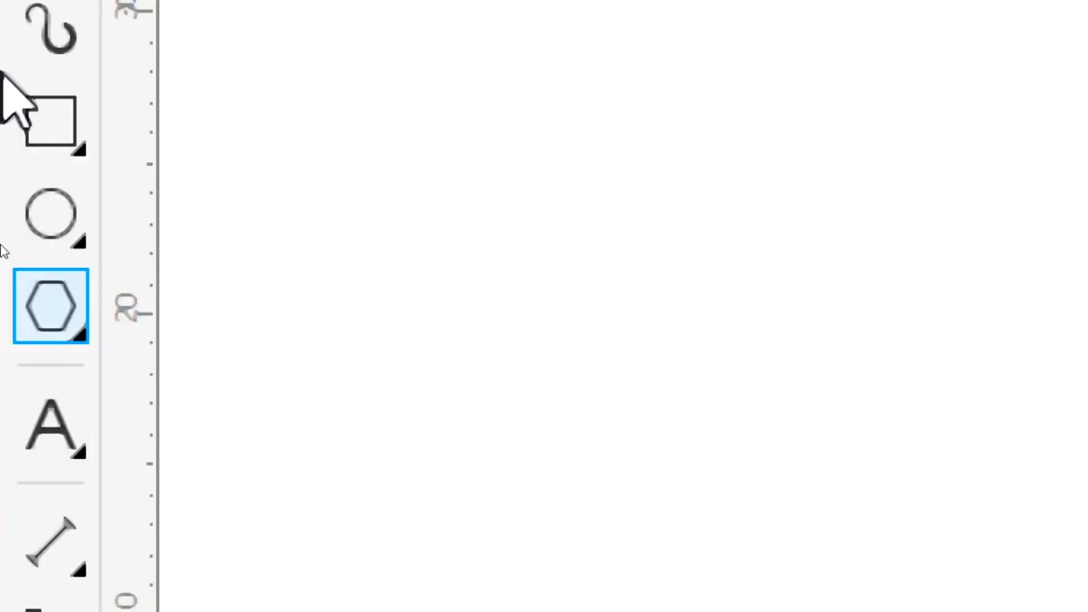
click(71, 51)
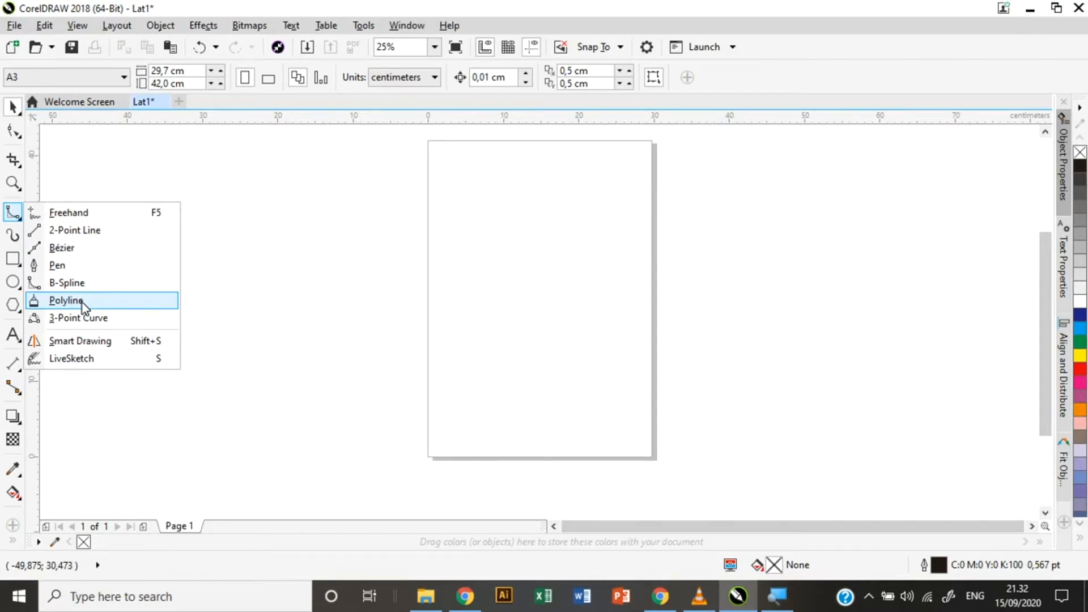
click(83, 303)
mouse_move(332, 262)
mouse_down()
mouse_move(376, 319)
mouse_move(349, 358)
mouse_move(300, 333)
mouse_move(336, 315)
mouse_move(343, 333)
mouse_move(271, 263)
mouse_move(194, 299)
mouse_move(206, 335)
mouse_move(237, 317)
mouse_move(208, 321)
mouse_move(205, 380)
mouse_move(231, 399)
mouse_move(352, 423)
mouse_up()
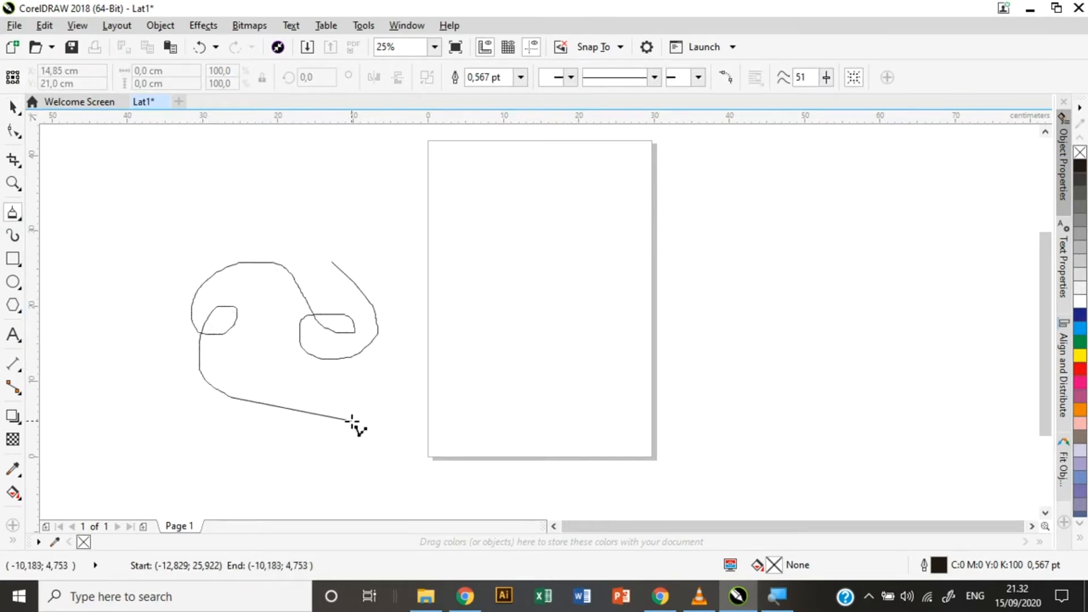
click(456, 339)
click(474, 401)
click(535, 315)
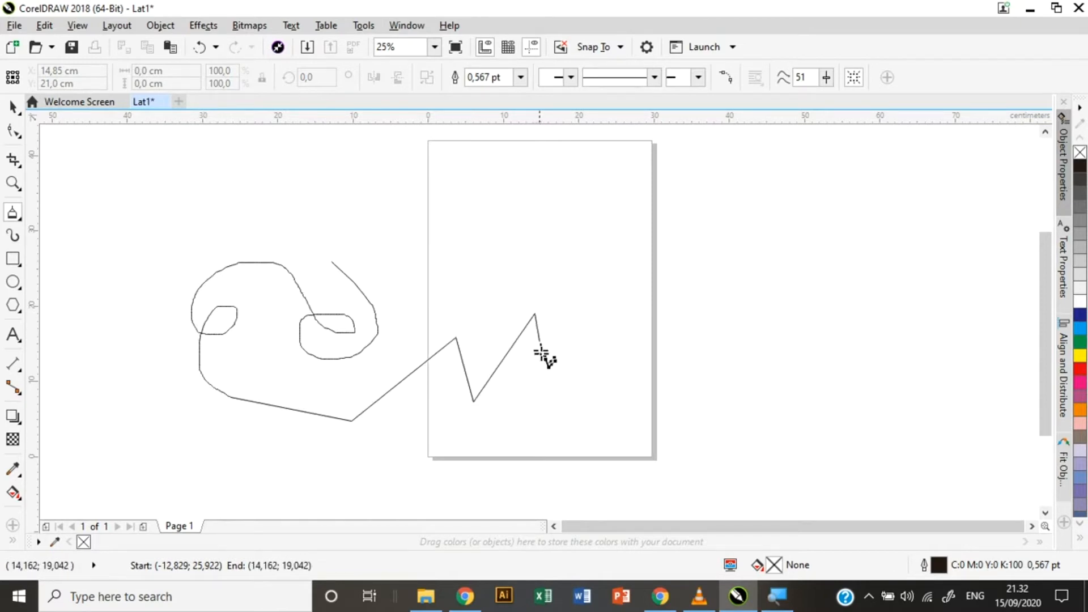
click(552, 405)
click(632, 425)
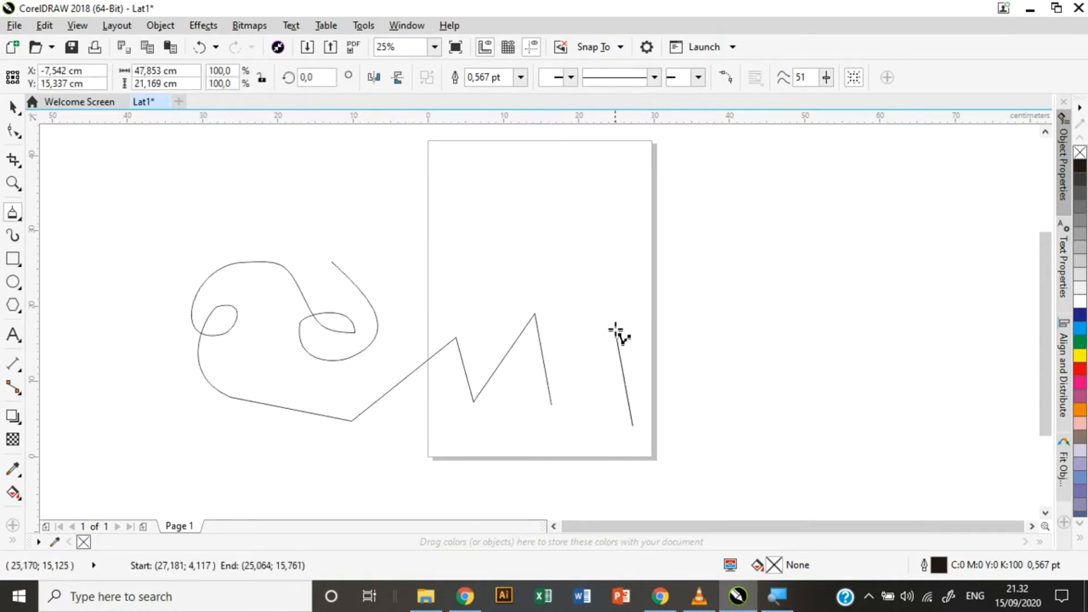
click(600, 302)
click(643, 334)
click(570, 334)
click(598, 284)
mouse_move(627, 317)
mouse_down()
mouse_move(506, 263)
mouse_move(412, 244)
mouse_move(360, 242)
mouse_move(332, 259)
mouse_up()
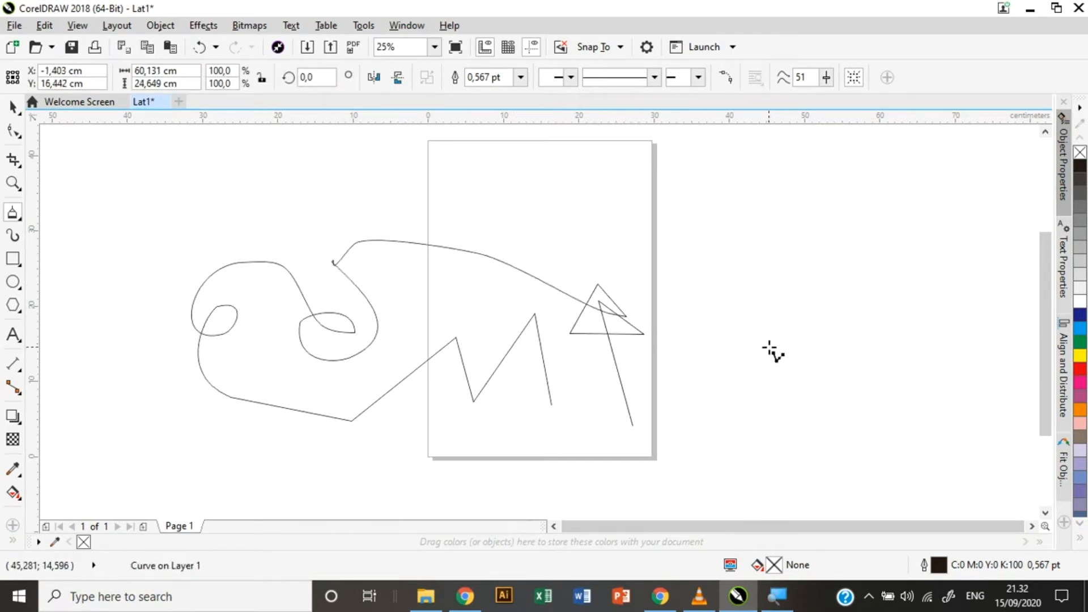
mouse_move(634, 424)
mouse_down()
mouse_move(405, 390)
mouse_move(306, 350)
mouse_move(317, 300)
mouse_move(337, 263)
mouse_move(554, 410)
mouse_move(533, 396)
mouse_move(511, 430)
mouse_move(408, 437)
mouse_move(400, 373)
mouse_move(420, 388)
mouse_move(695, 460)
mouse_move(737, 350)
mouse_up()
mouse_move(701, 439)
mouse_down()
mouse_move(750, 472)
mouse_move(812, 385)
mouse_move(755, 374)
mouse_move(720, 412)
mouse_up()
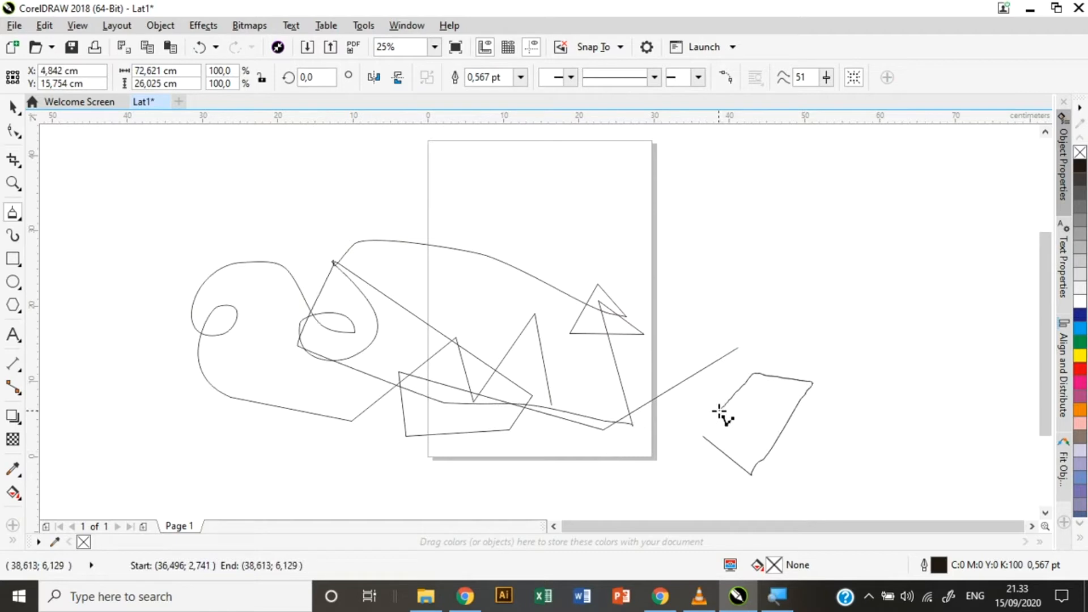
key(space)
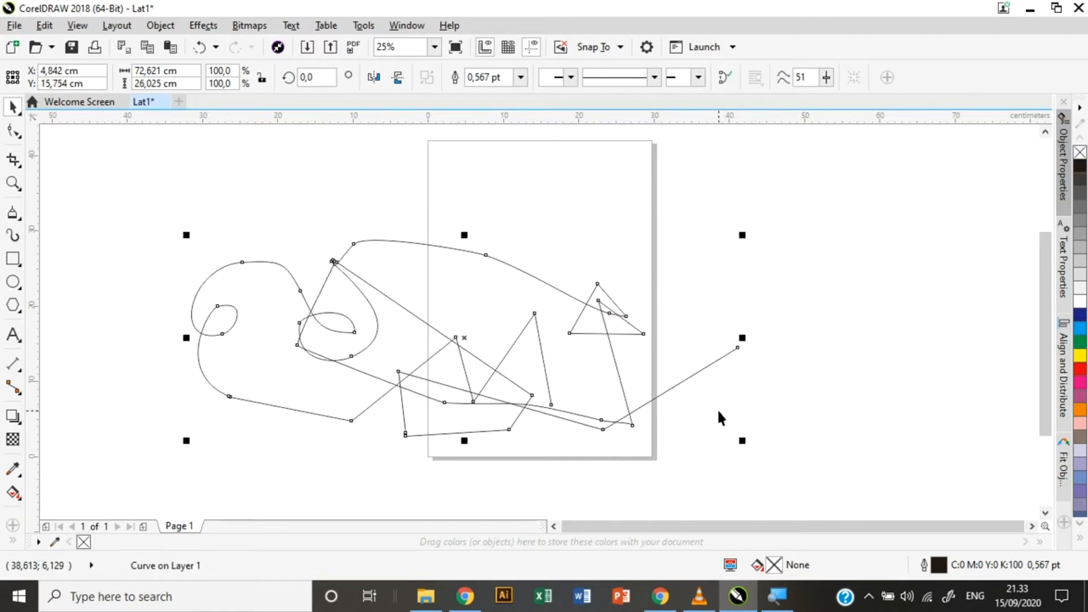
key(Delete)
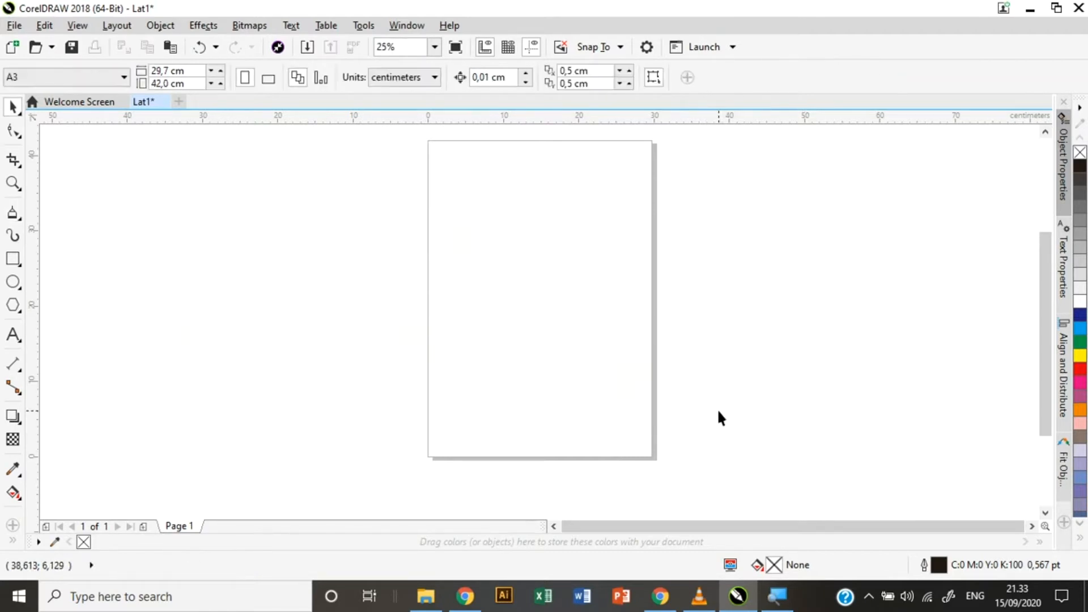
Draw three arcs on the page with the 3-Point Curve tool.
click(13, 213)
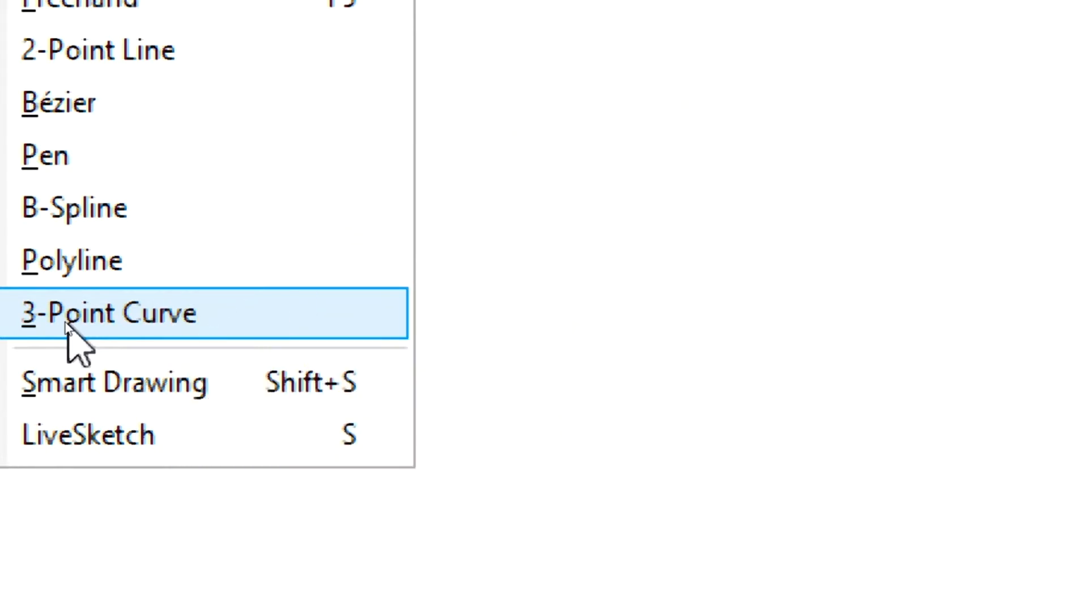
click(67, 323)
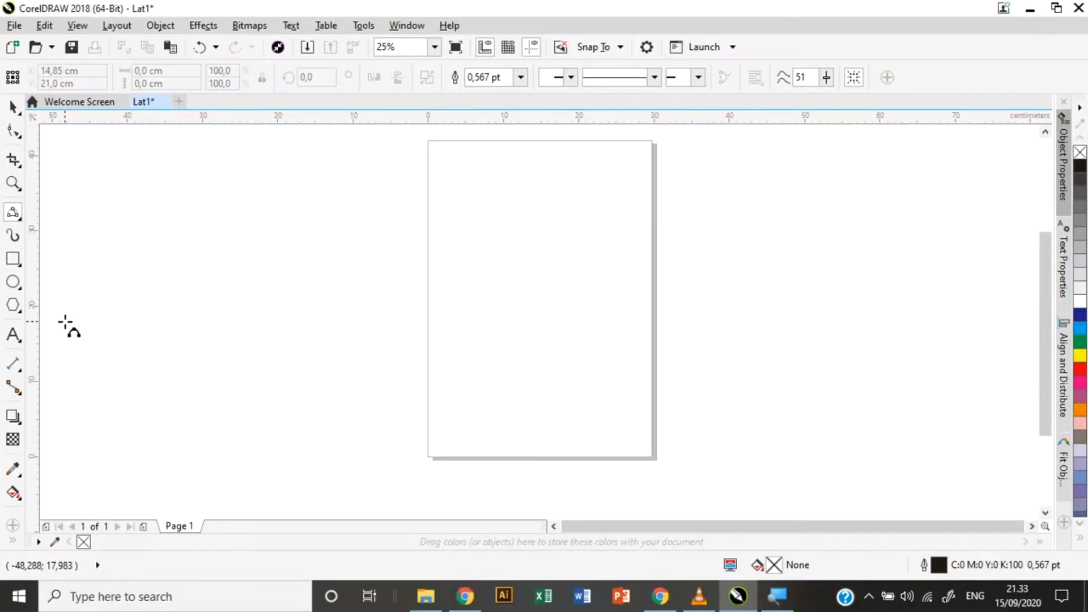
drag(344, 257, 463, 256)
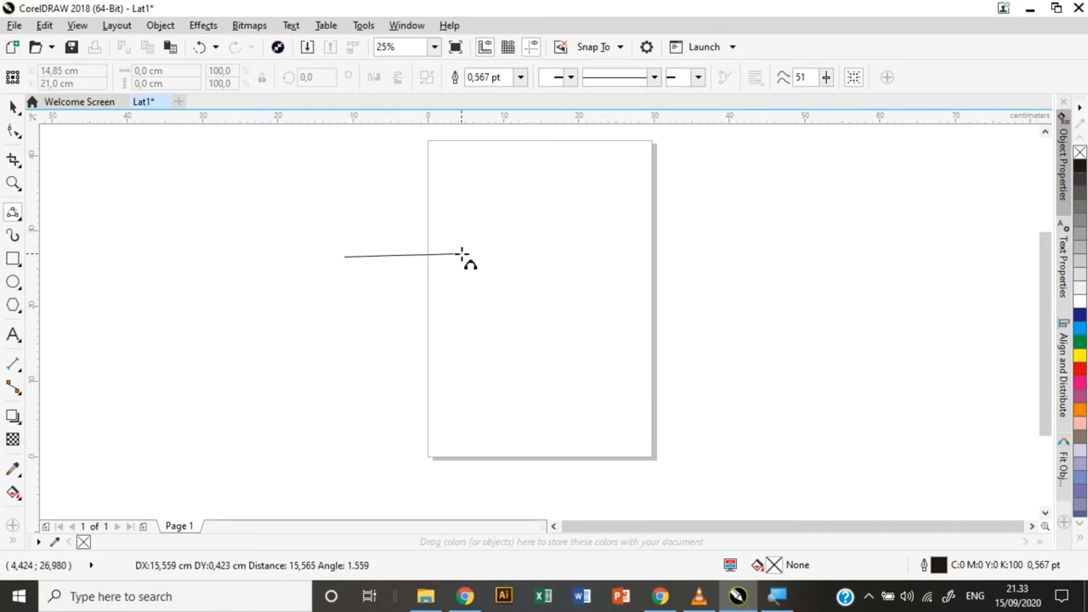
click(409, 310)
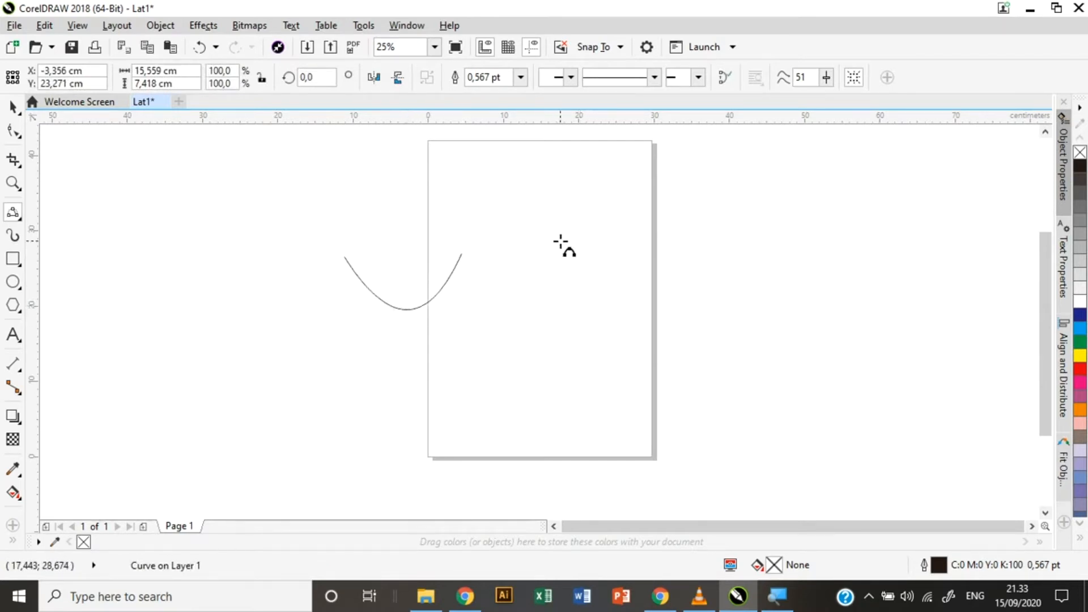
drag(533, 238, 670, 234)
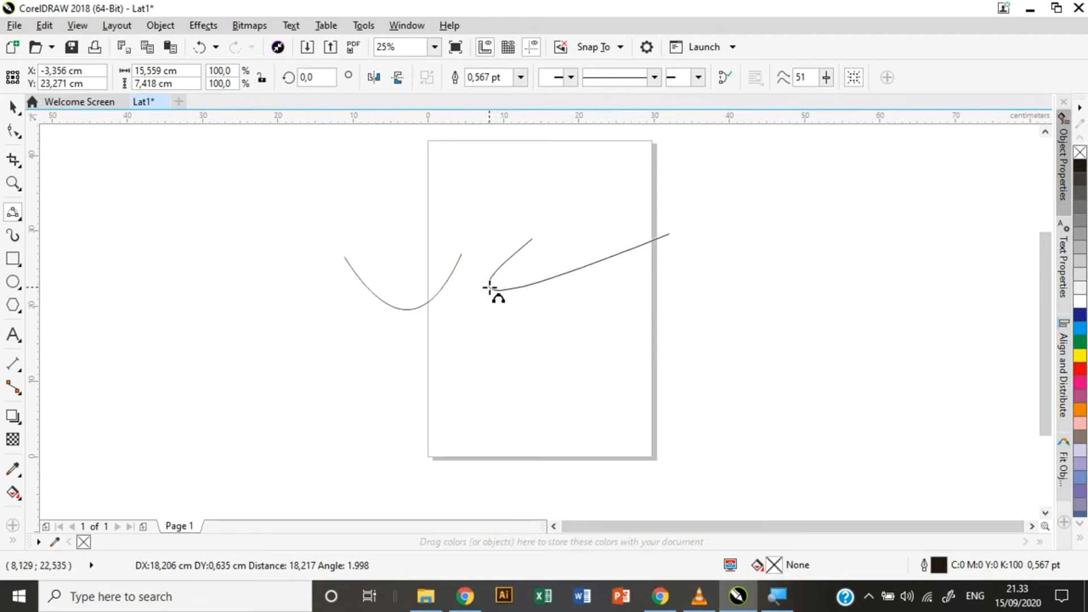
click(491, 288)
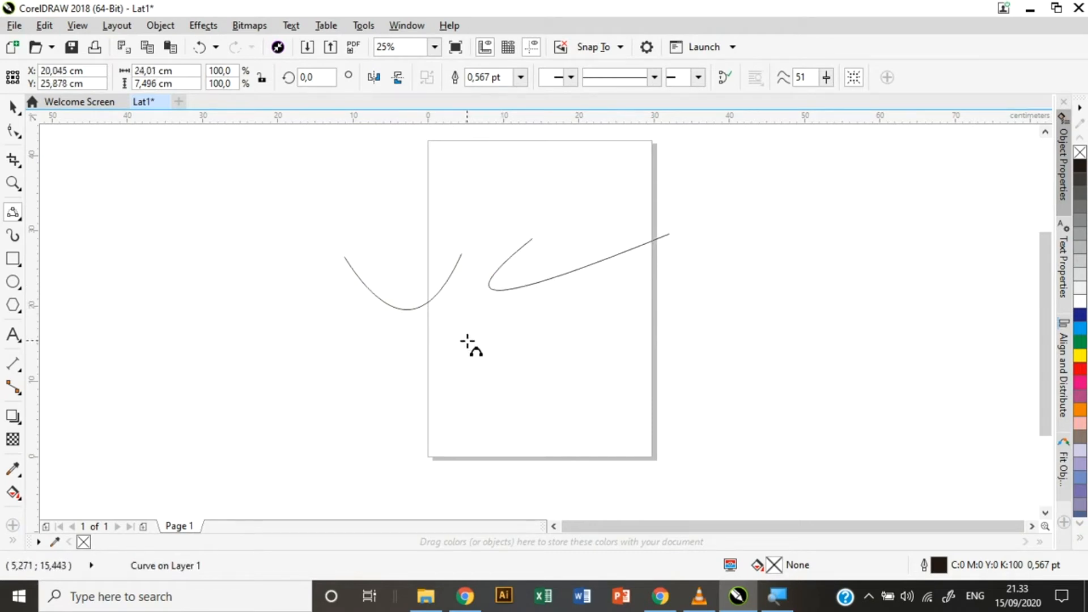
drag(493, 342, 534, 341)
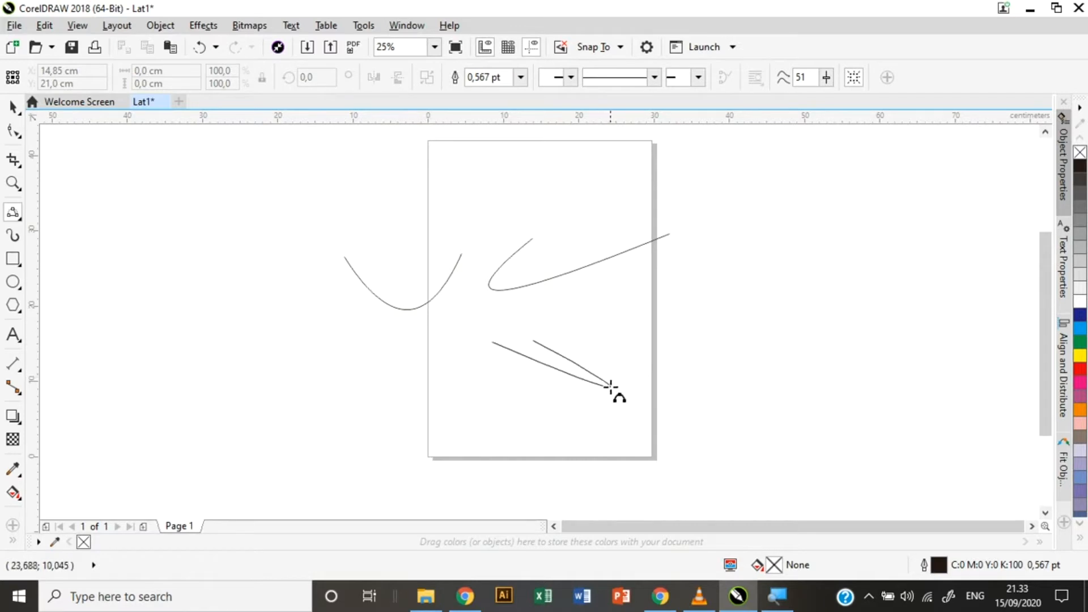
click(650, 283)
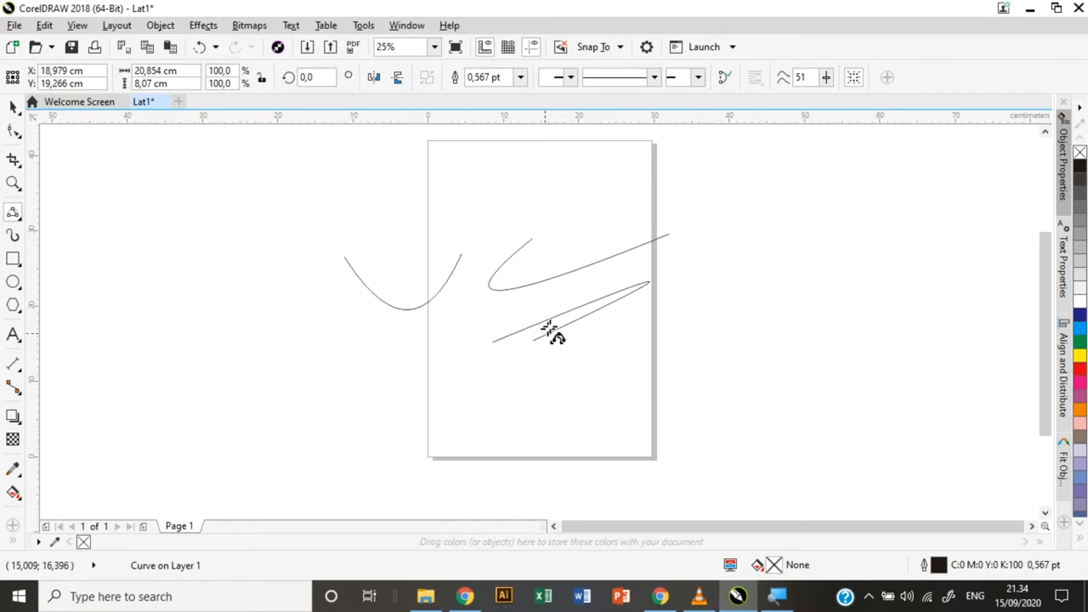
Draw a fourth arc near the page bottom, then select and delete all curves.
click(463, 387)
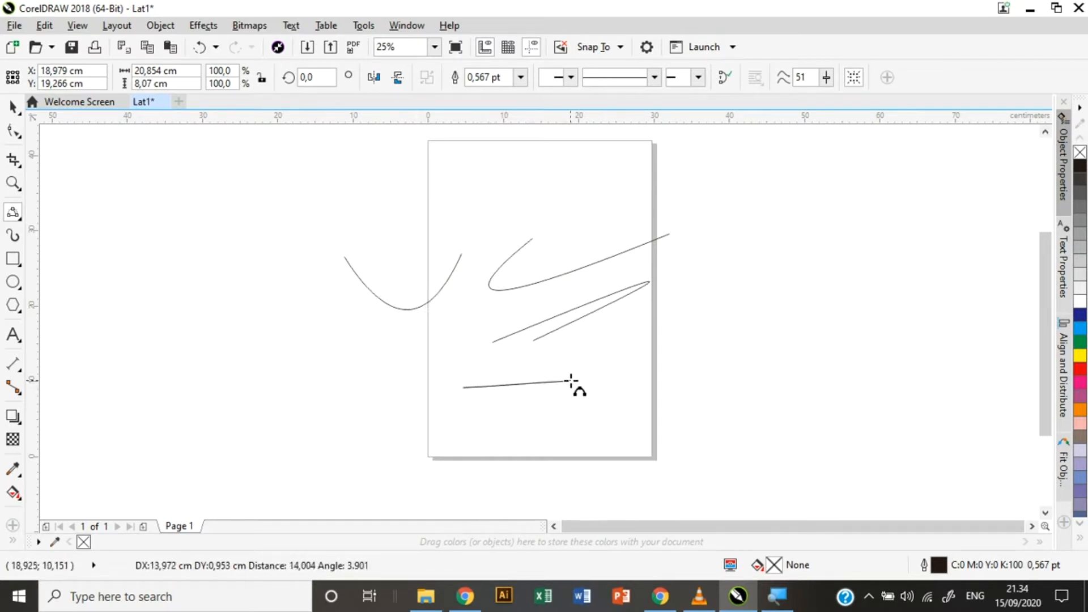
click(569, 380)
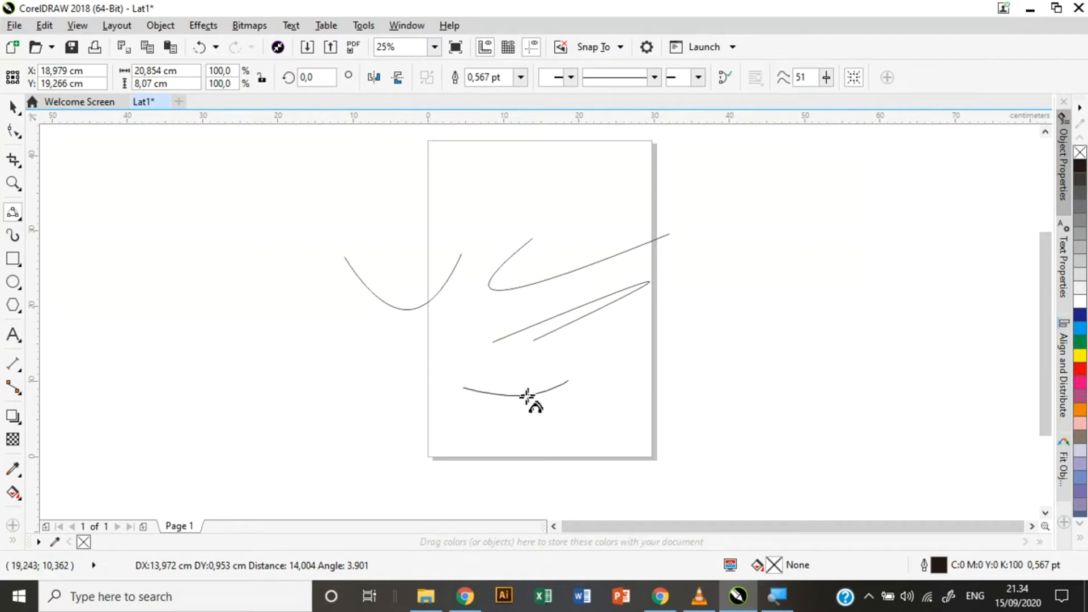
click(542, 435)
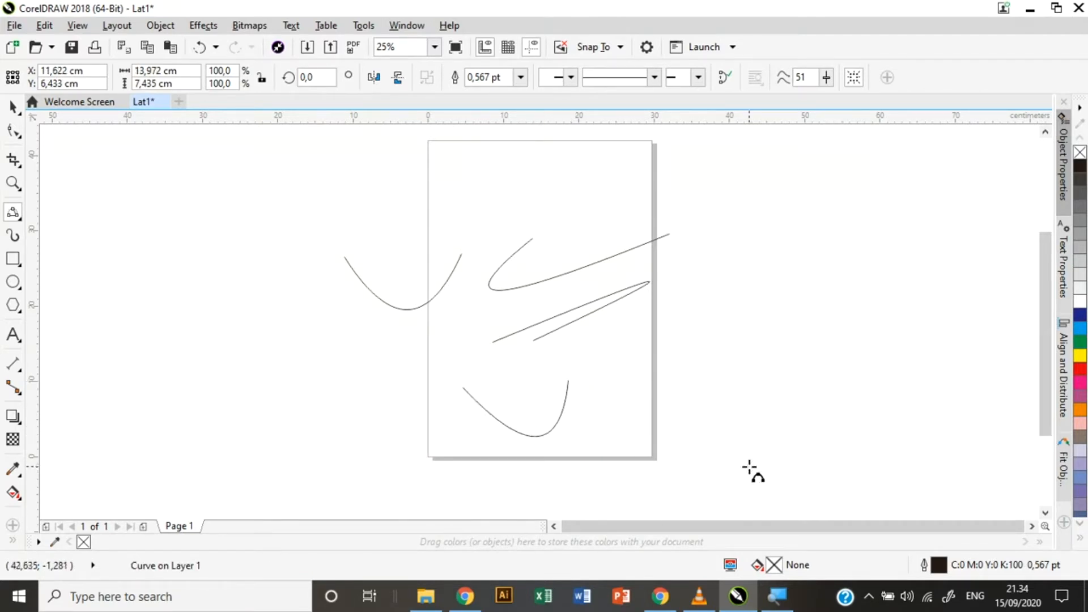
key(ctrl+a)
key(Delete)
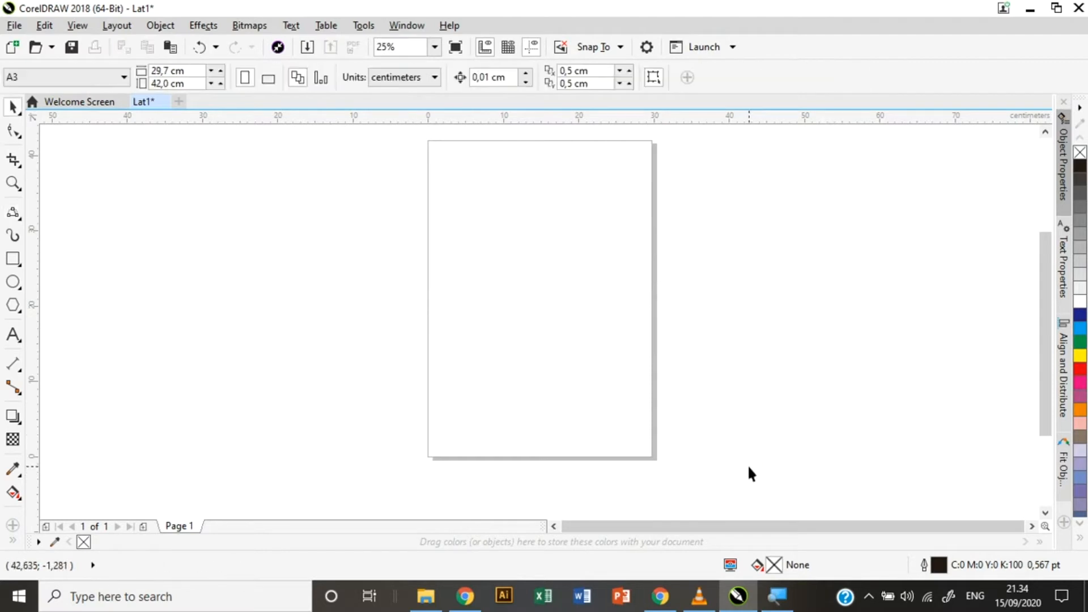
click(15, 215)
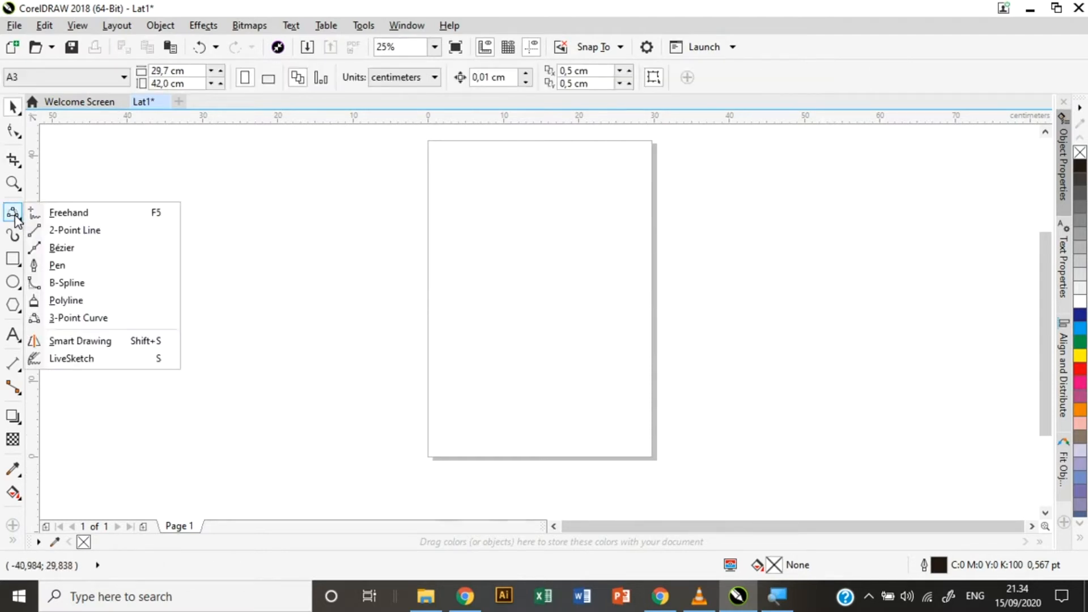
click(109, 343)
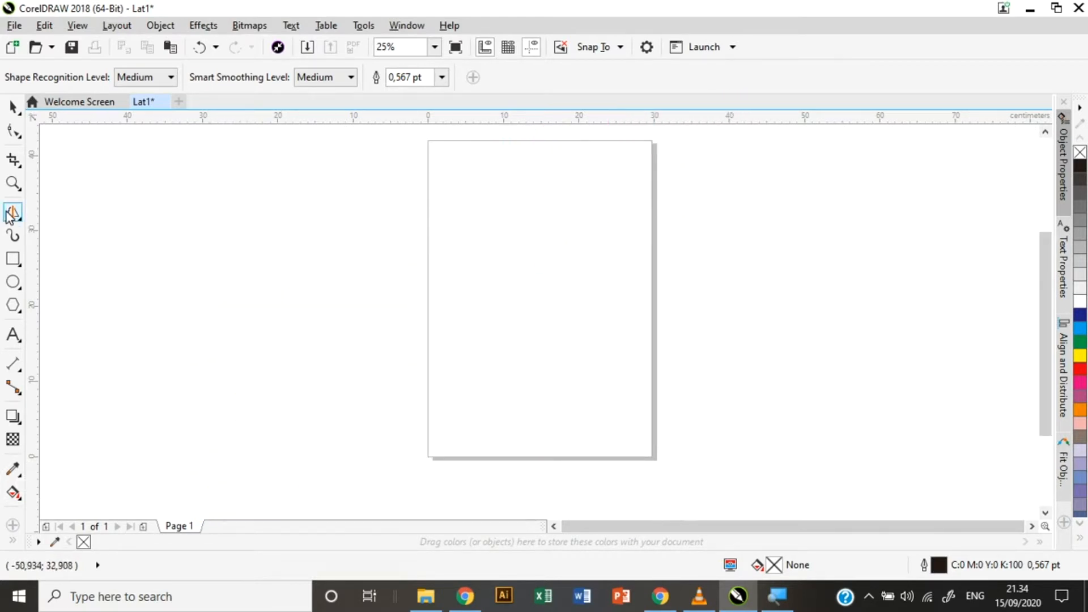
drag(157, 211, 271, 211)
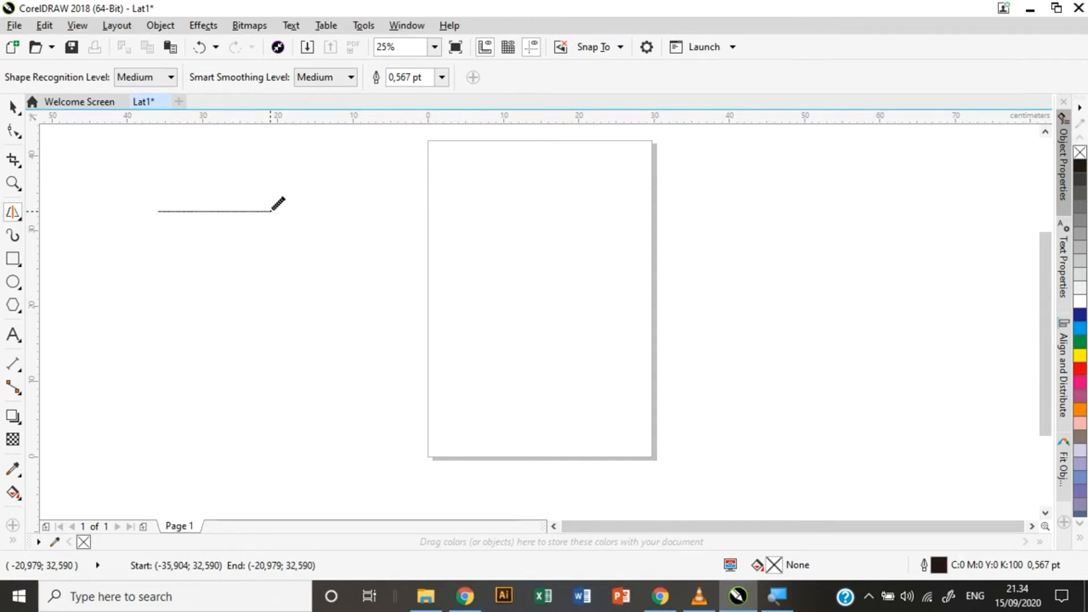
mouse_move(270, 220)
mouse_down()
mouse_move(251, 318)
mouse_move(126, 297)
mouse_move(159, 251)
mouse_move(157, 211)
mouse_up()
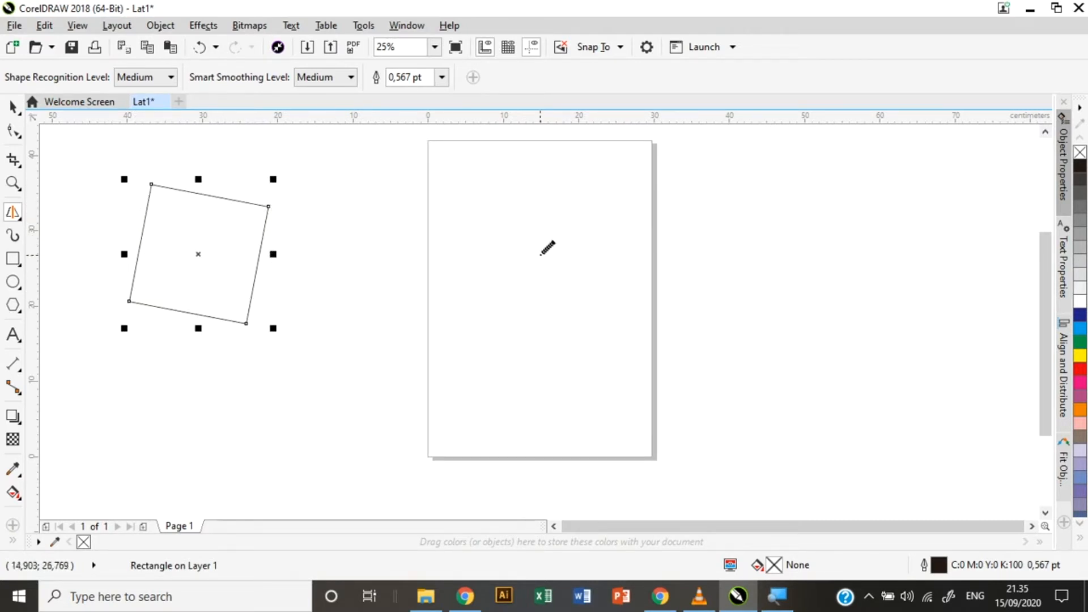
mouse_move(465, 230)
mouse_down()
mouse_move(583, 222)
mouse_move(569, 349)
mouse_move(453, 339)
mouse_move(465, 229)
mouse_up()
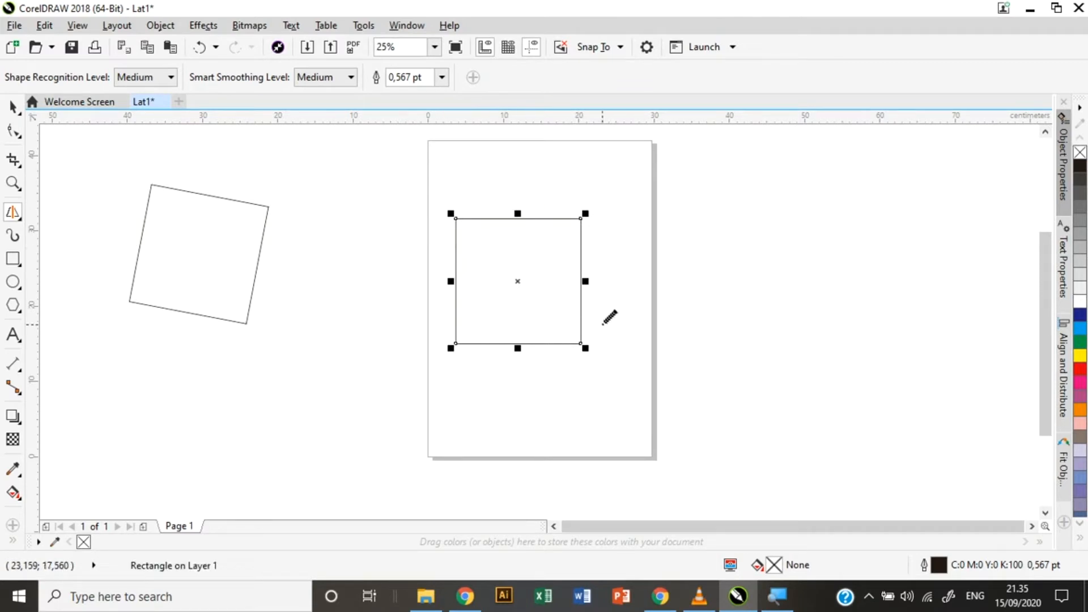
key(ctrl+a)
key(Delete)
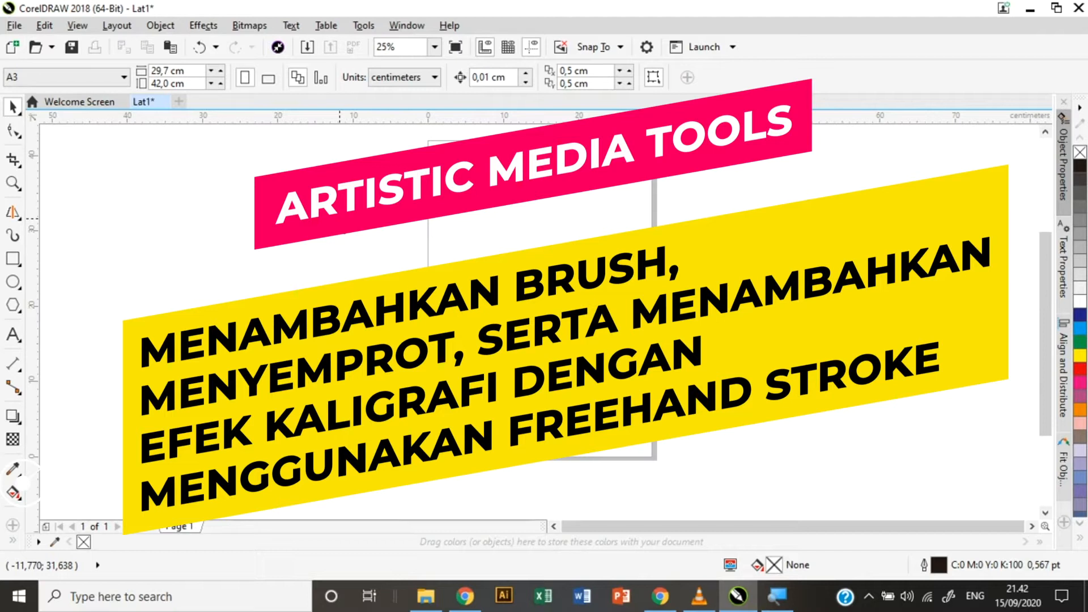
Spray two rows of artistic media left of the page, then delete both.
click(15, 237)
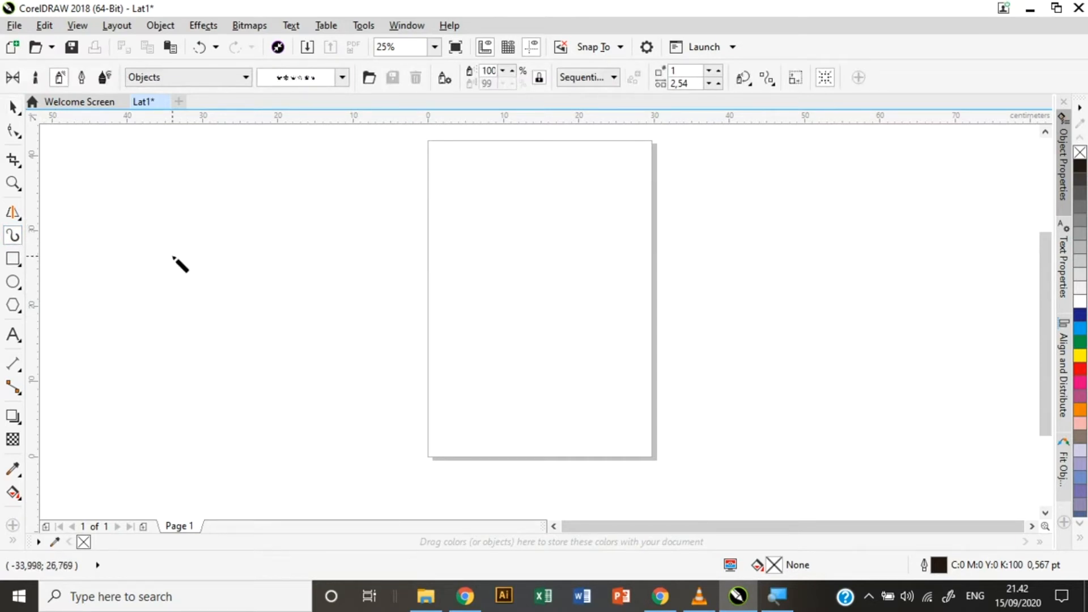
mouse_move(174, 257)
mouse_down()
mouse_move(197, 230)
mouse_move(207, 247)
mouse_move(242, 230)
mouse_move(254, 249)
mouse_move(278, 226)
mouse_move(300, 262)
mouse_move(341, 242)
mouse_up()
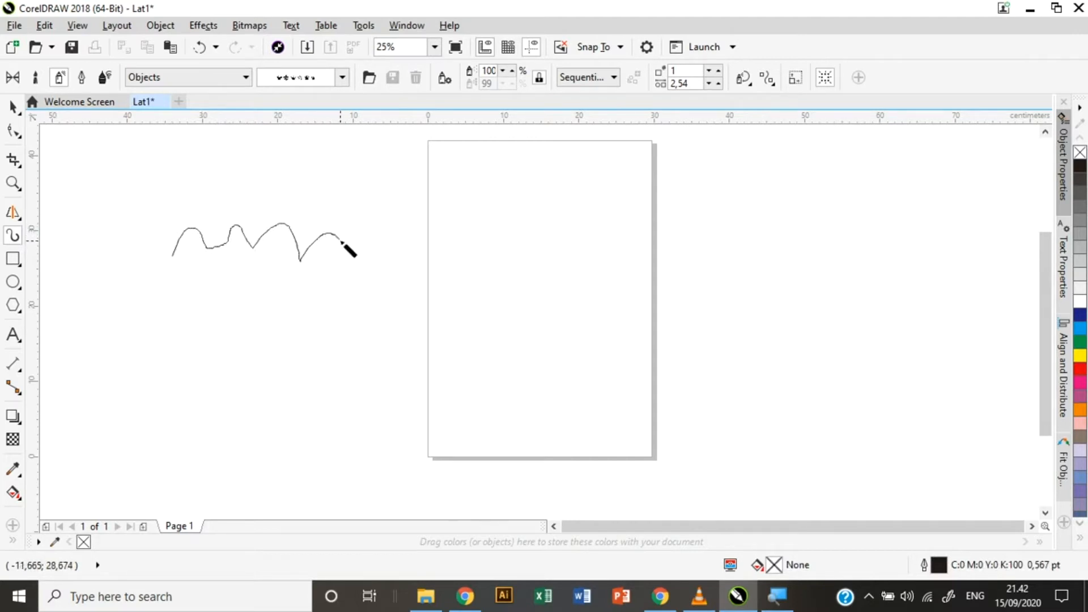
mouse_move(341, 242)
mouse_down()
mouse_move(381, 241)
mouse_move(385, 259)
mouse_move(429, 226)
mouse_move(437, 240)
mouse_move(459, 211)
mouse_move(479, 235)
mouse_move(526, 221)
mouse_move(537, 239)
mouse_move(559, 236)
mouse_up()
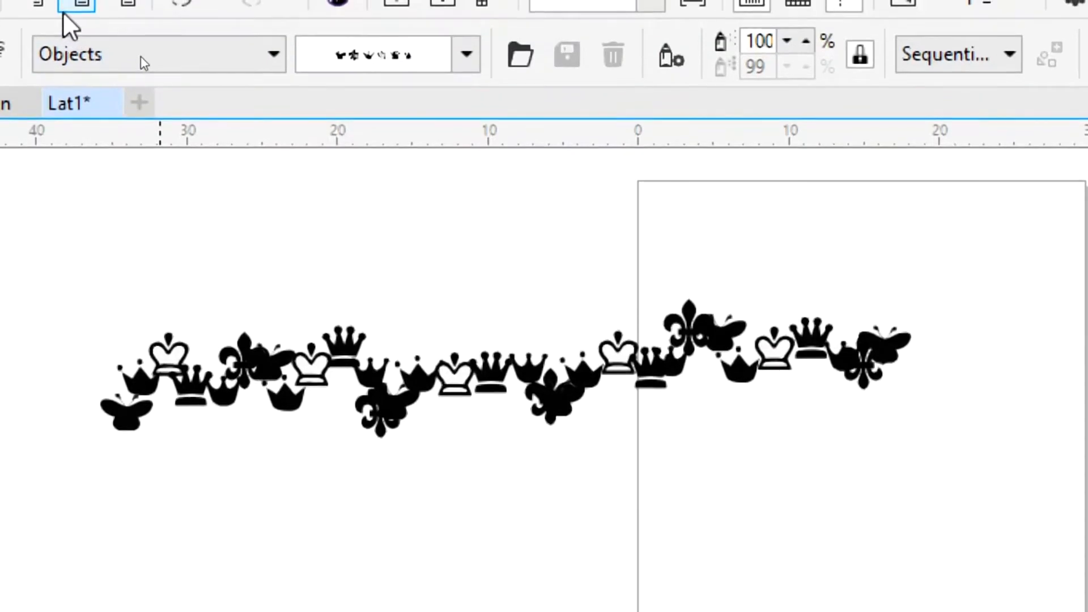
mouse_move(147, 493)
mouse_down()
mouse_move(257, 531)
mouse_move(353, 483)
mouse_move(417, 513)
mouse_up()
key(ctrl+a)
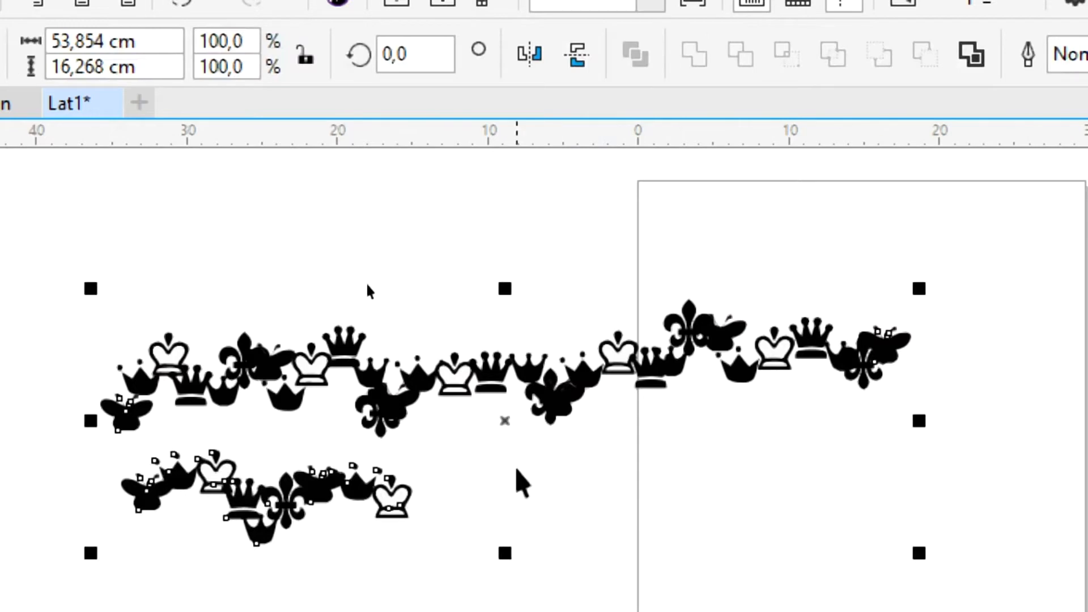
key(Delete)
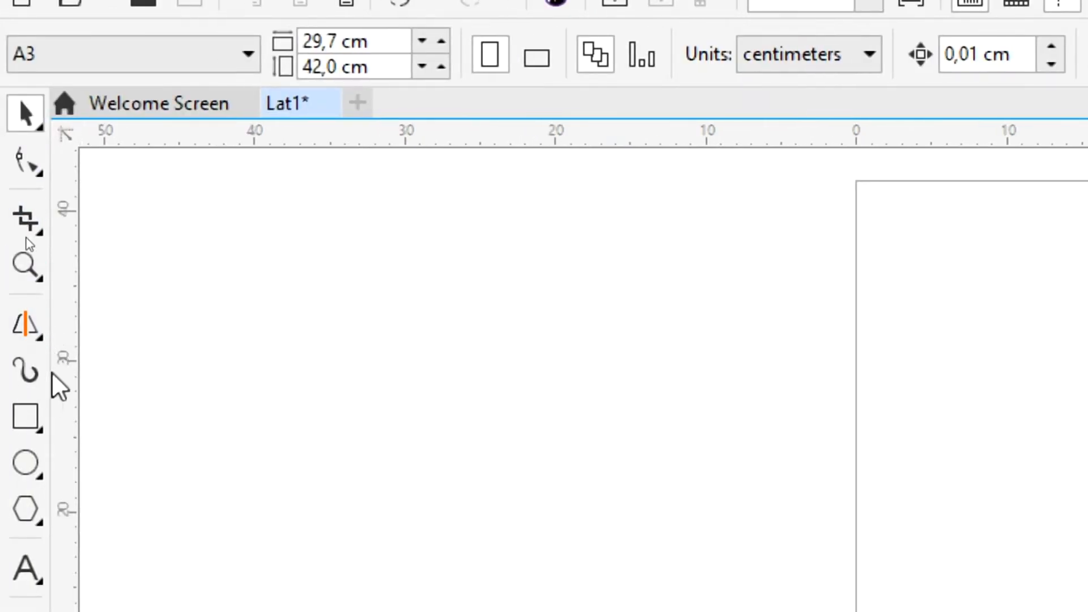
Spray a row of crowns and fleurs-de-lis, then set the spray category to Brush Strokes.
click(31, 374)
mouse_move(622, 391)
mouse_down()
mouse_move(713, 364)
mouse_move(779, 387)
mouse_move(846, 370)
mouse_move(920, 389)
mouse_up()
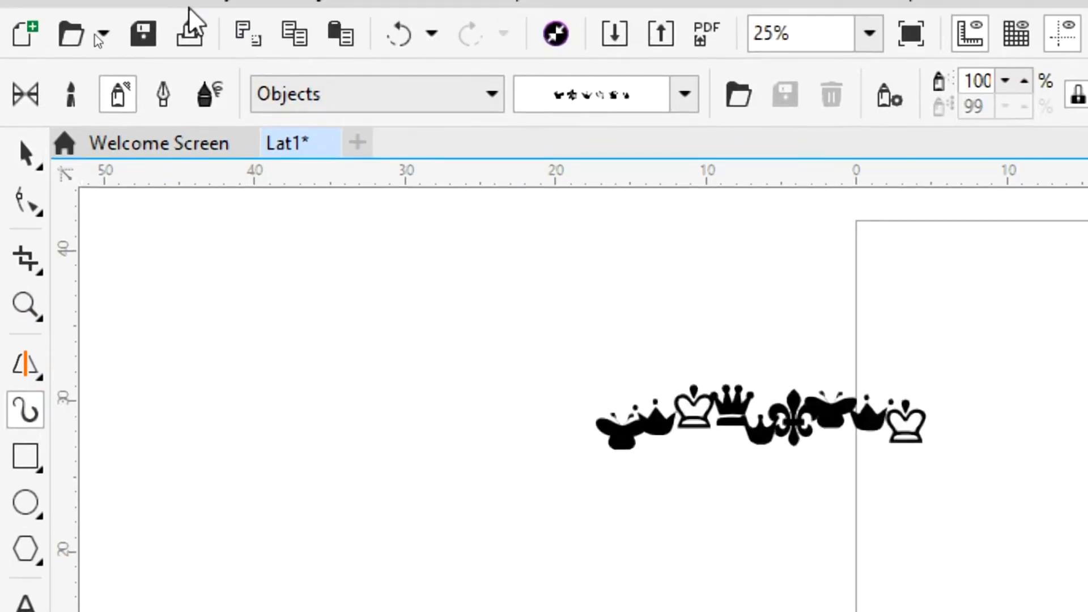
click(350, 98)
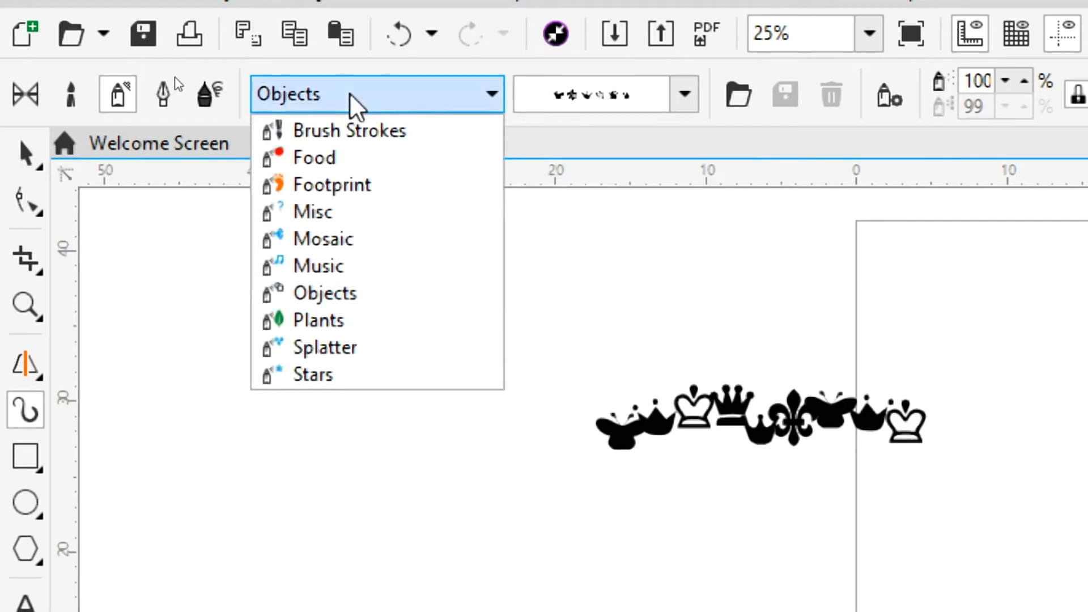
click(360, 148)
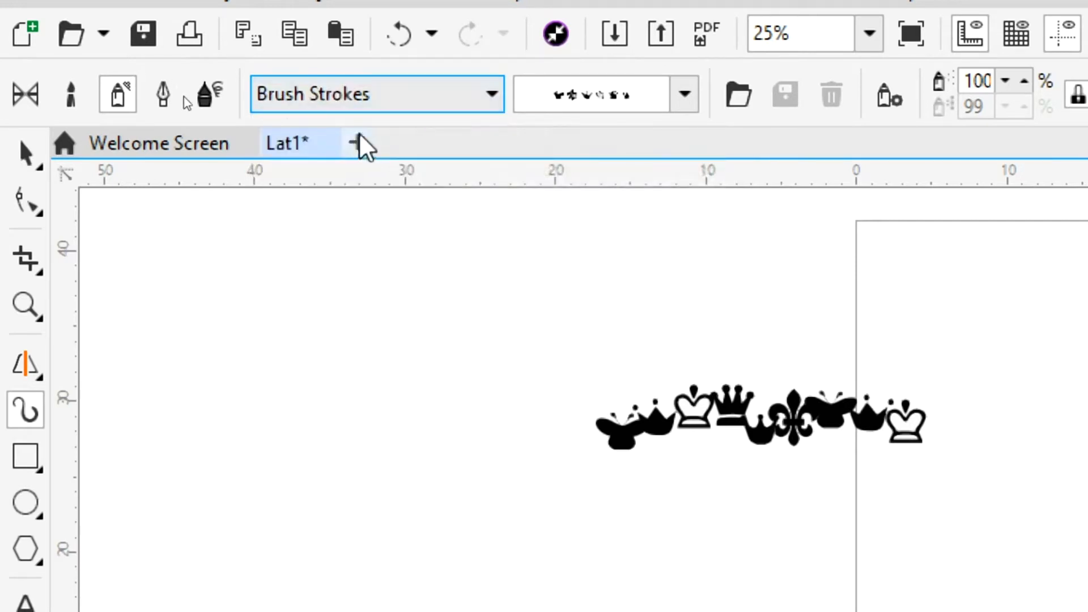
click(684, 95)
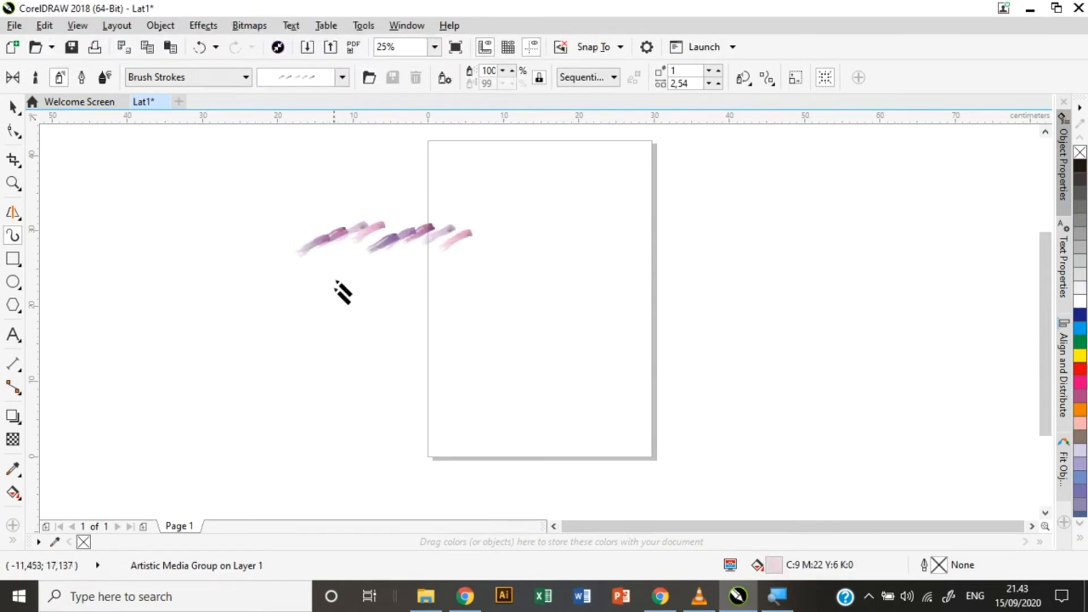
click(203, 84)
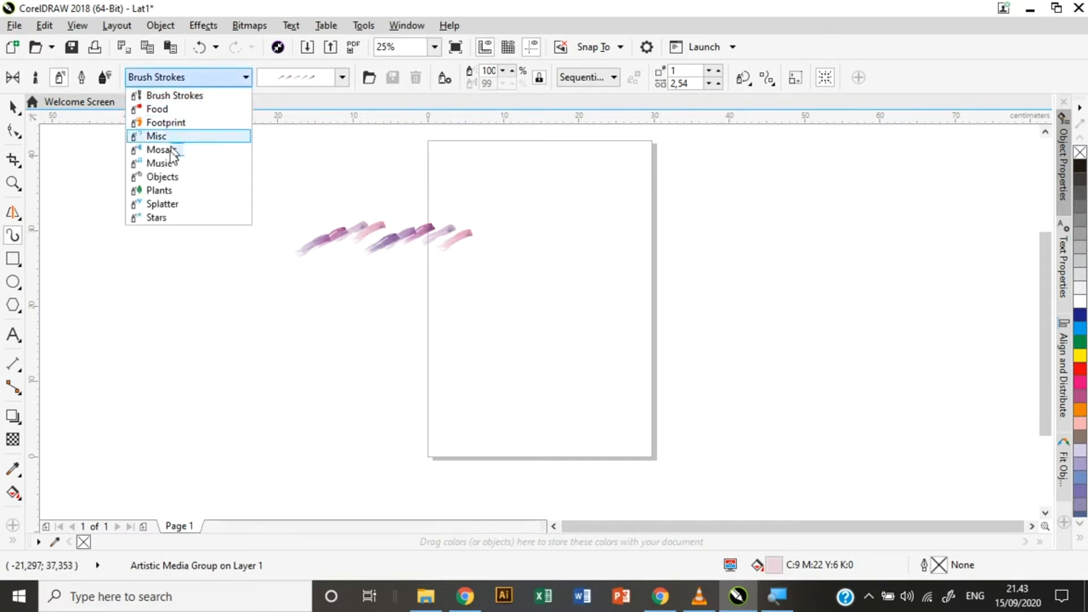
click(102, 83)
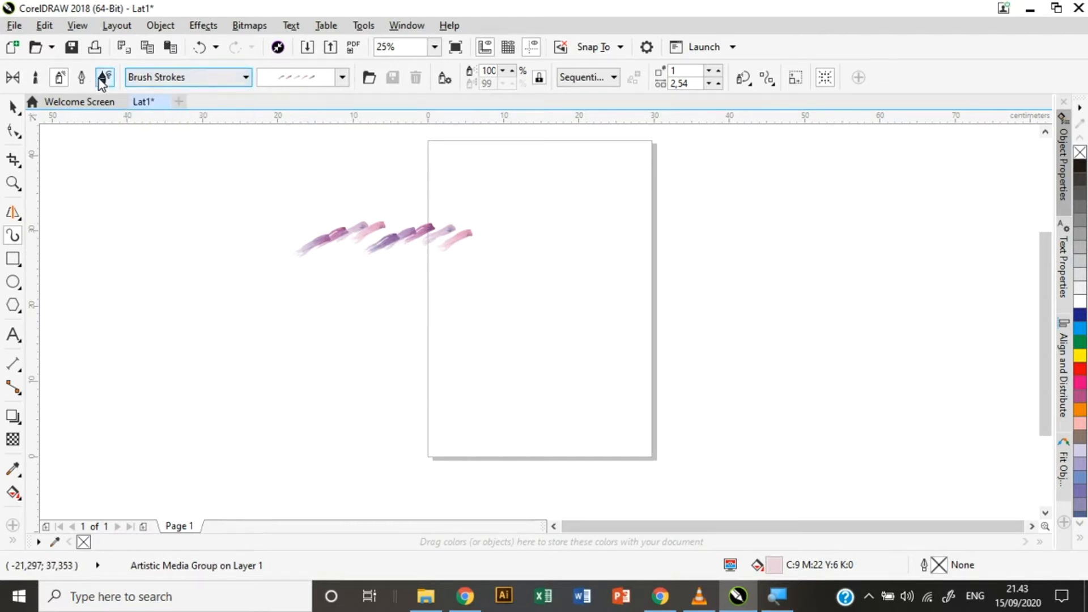
click(105, 80)
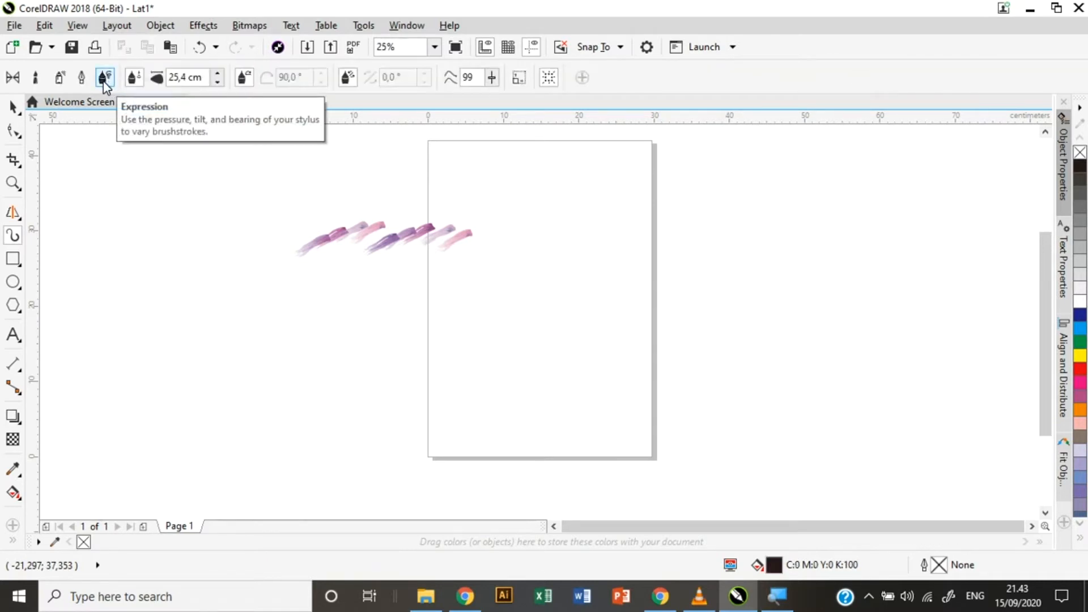
click(59, 78)
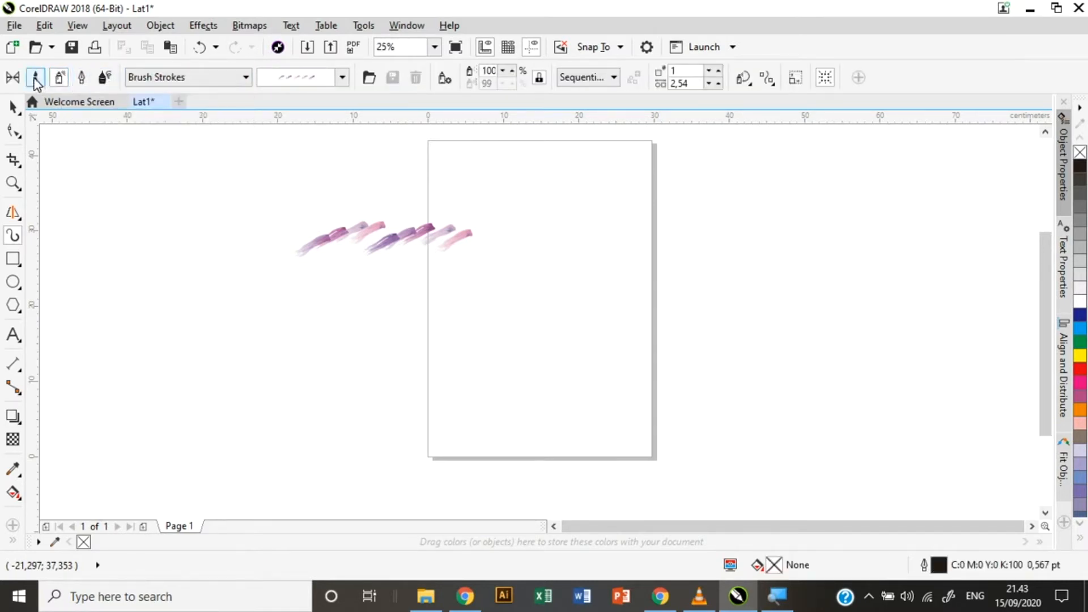
Set the brush category to Calligraphy with a thin stroke and draw two strokes across the page.
click(215, 79)
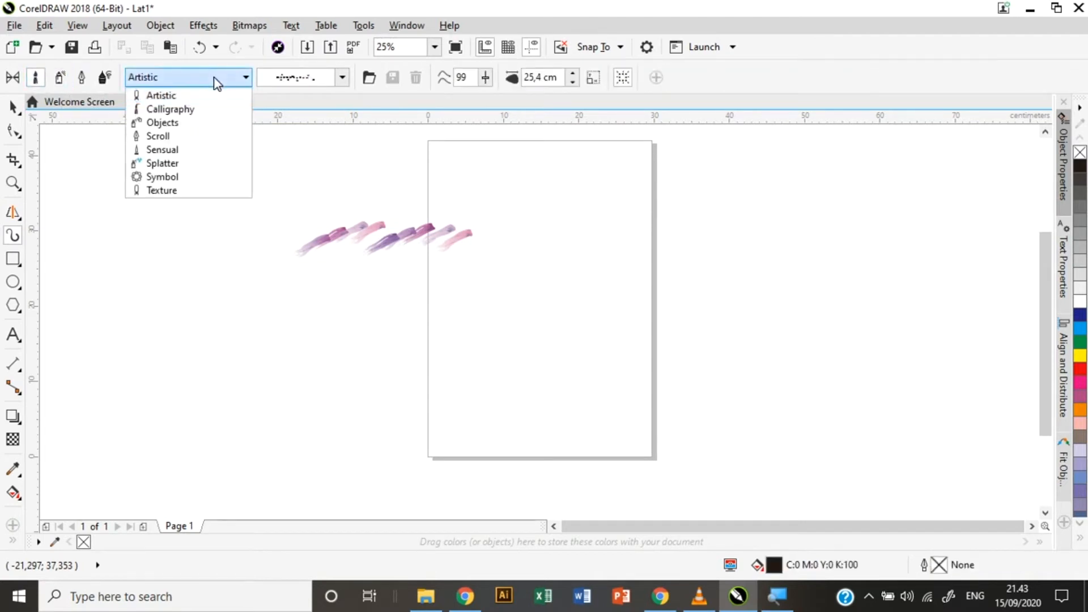
click(183, 109)
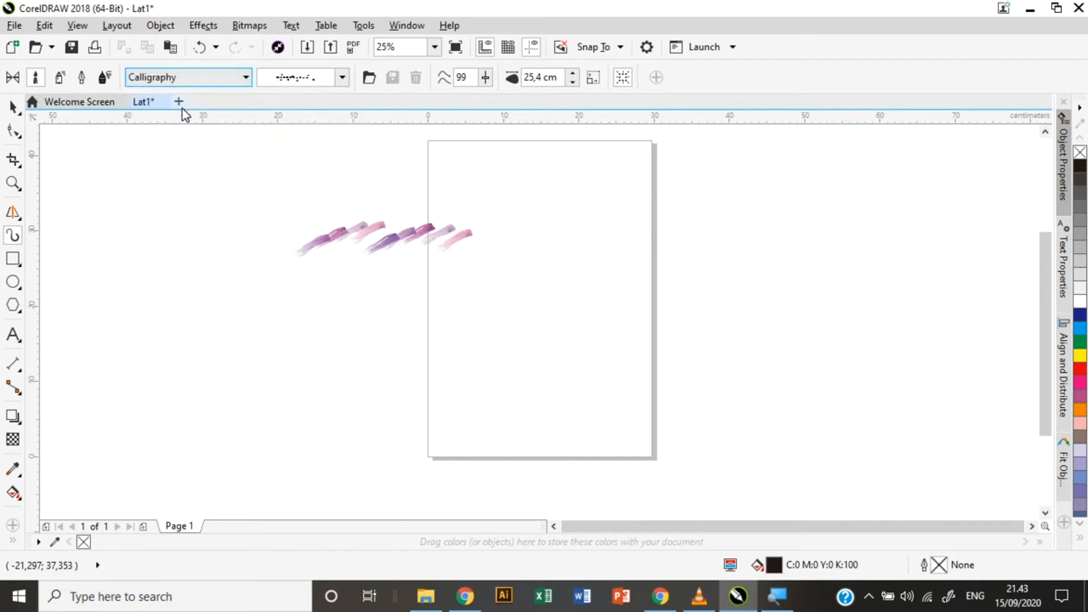
click(341, 80)
click(336, 56)
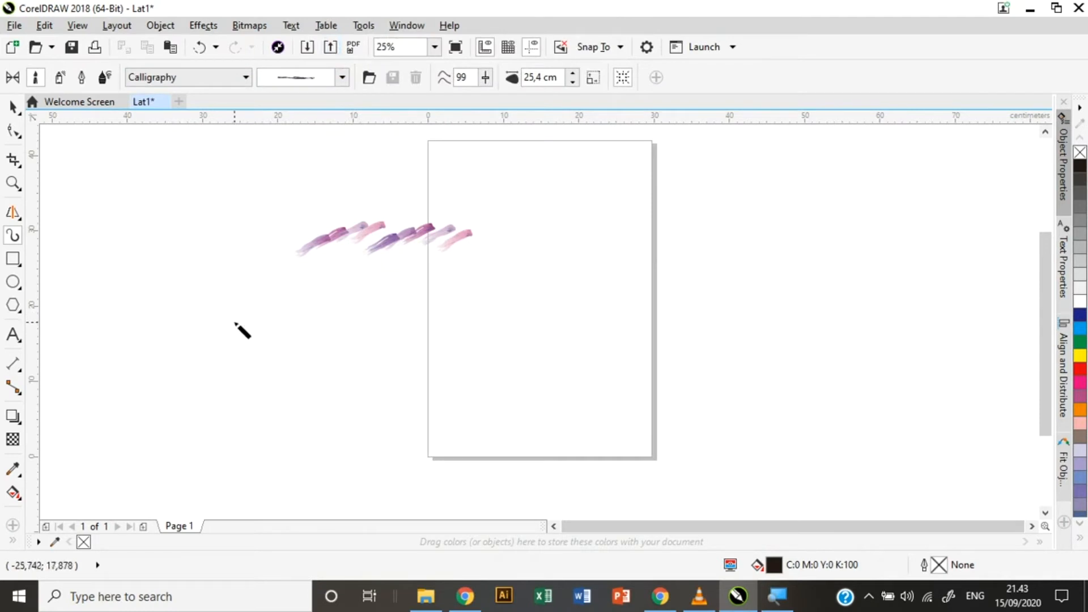
drag(235, 323, 442, 317)
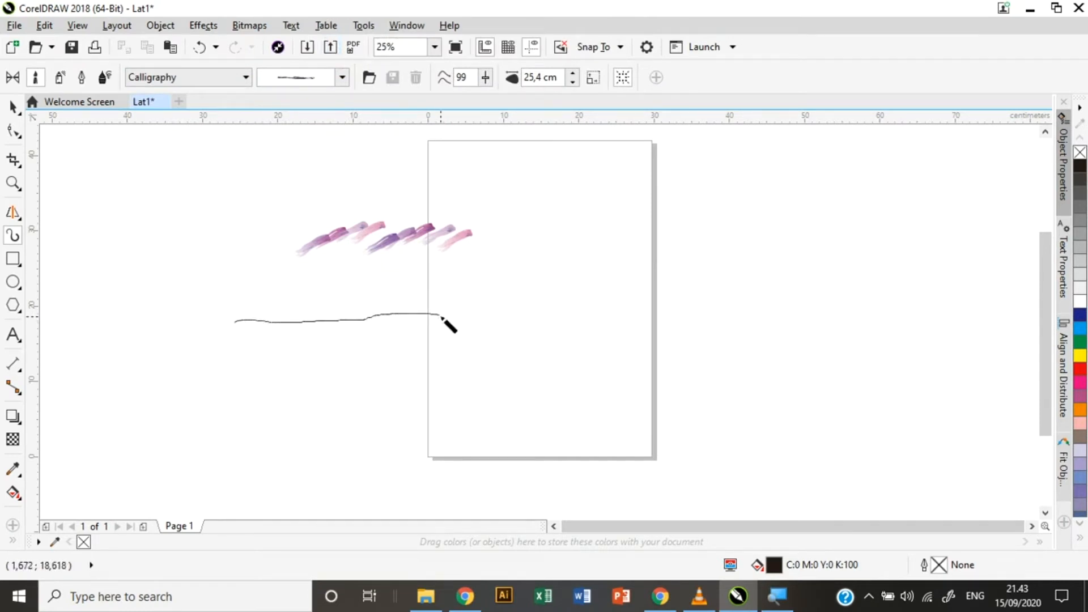
drag(441, 317, 486, 309)
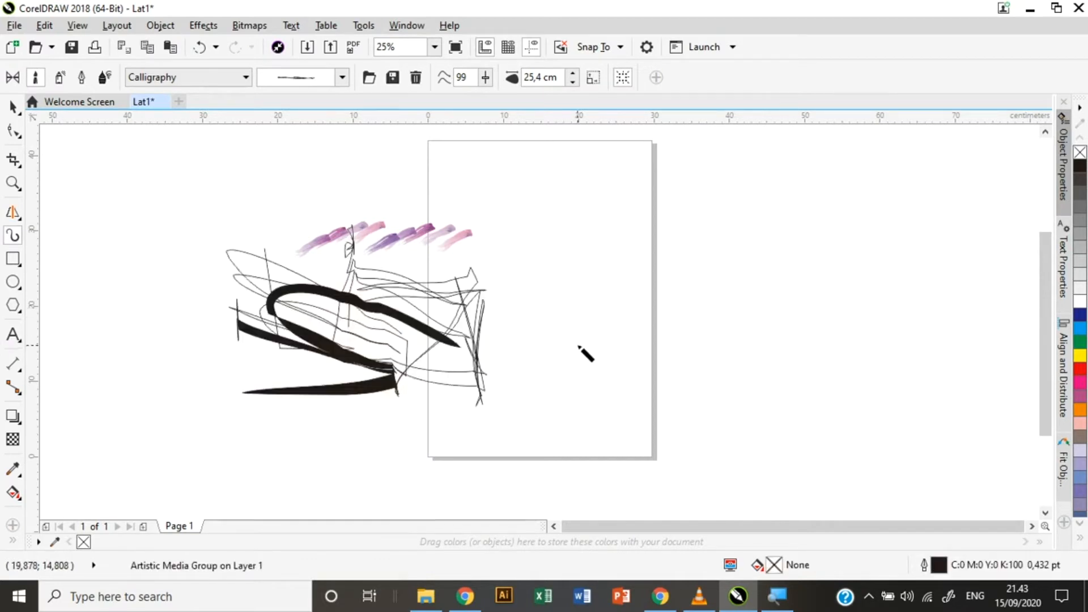
mouse_move(579, 346)
mouse_down()
mouse_move(685, 346)
mouse_move(710, 371)
mouse_move(769, 352)
mouse_up()
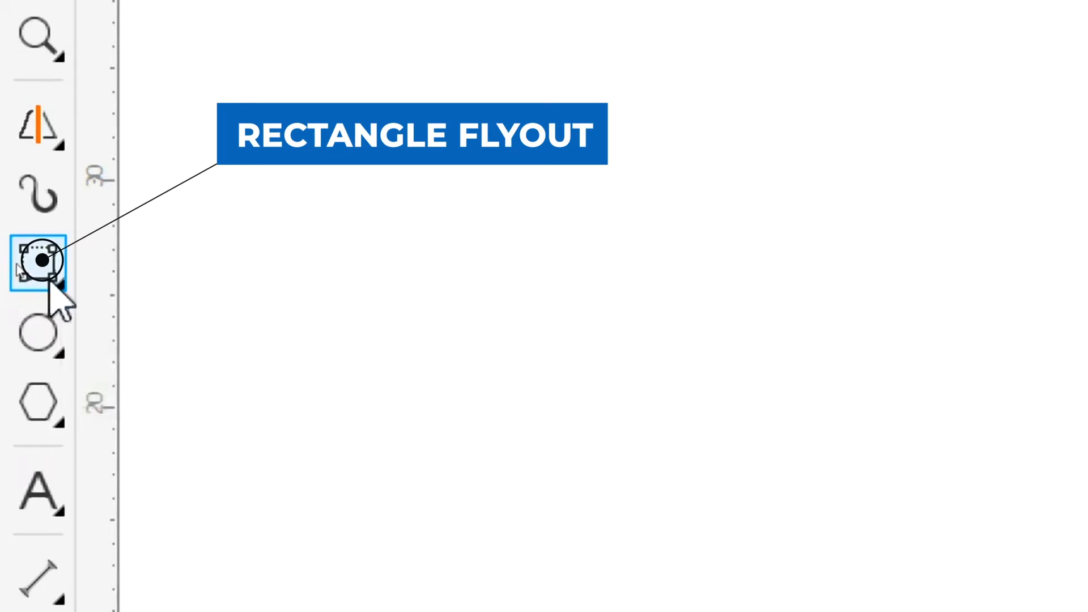
Draw two rectangles on the page with the Rectangle tool, deleting each after drawing.
click(50, 283)
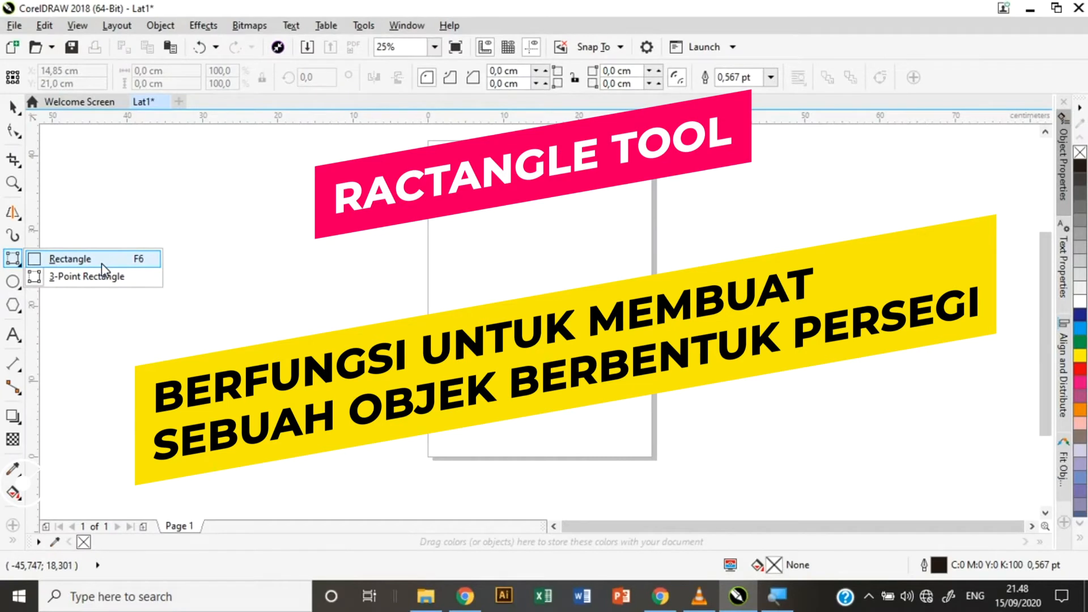
click(102, 265)
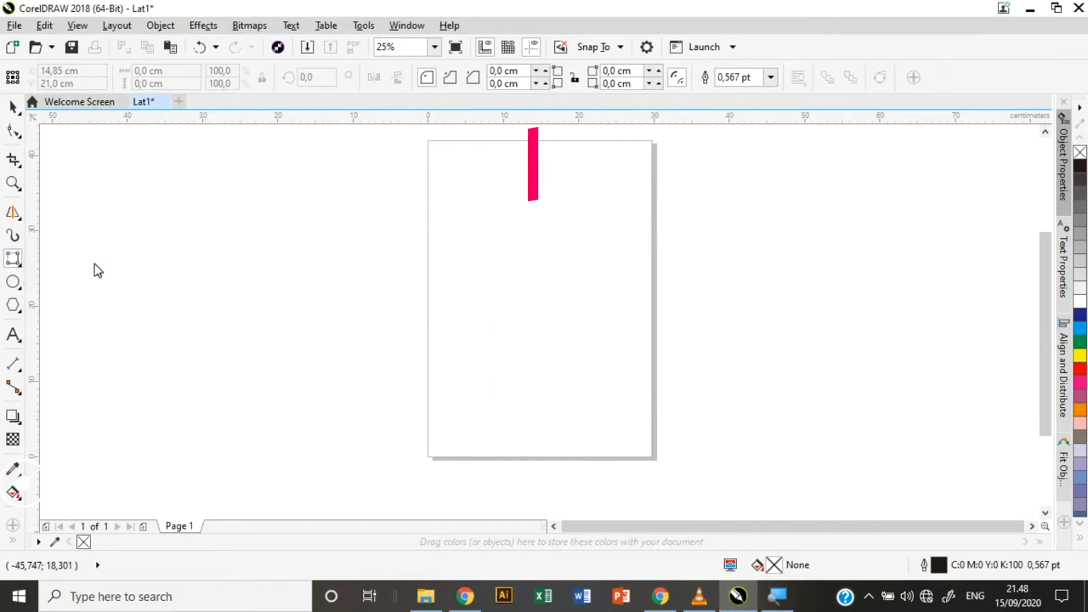
drag(451, 202, 620, 370)
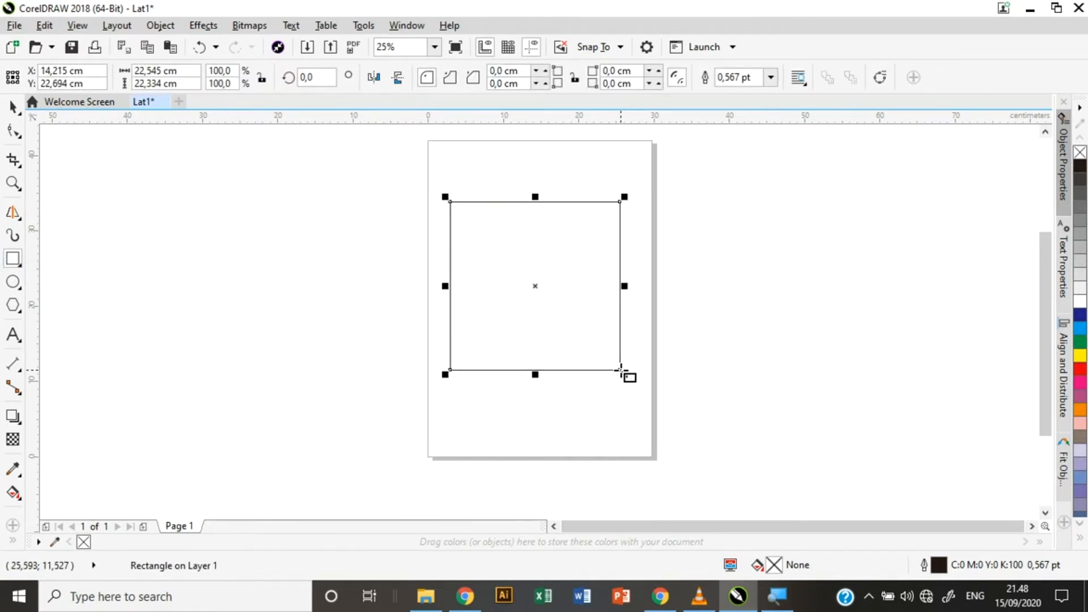
key(Delete)
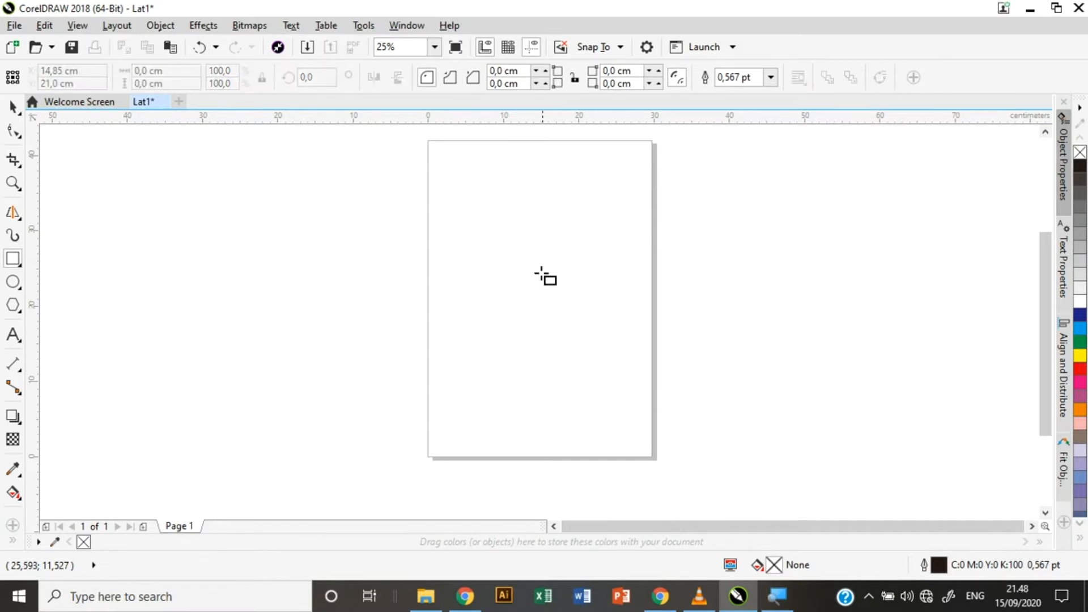
drag(468, 207, 644, 389)
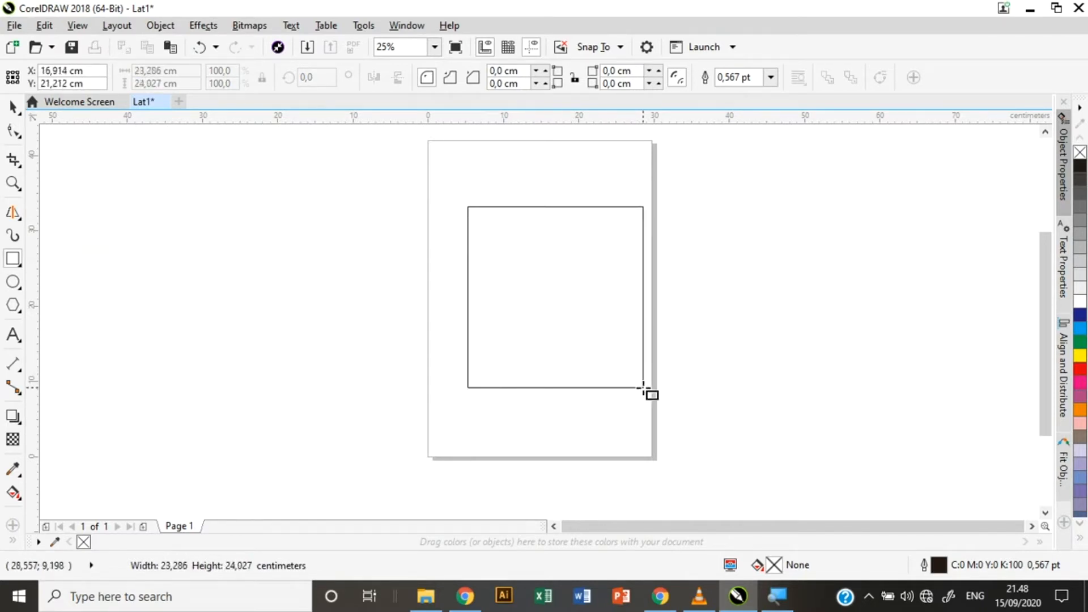
drag(644, 389, 631, 420)
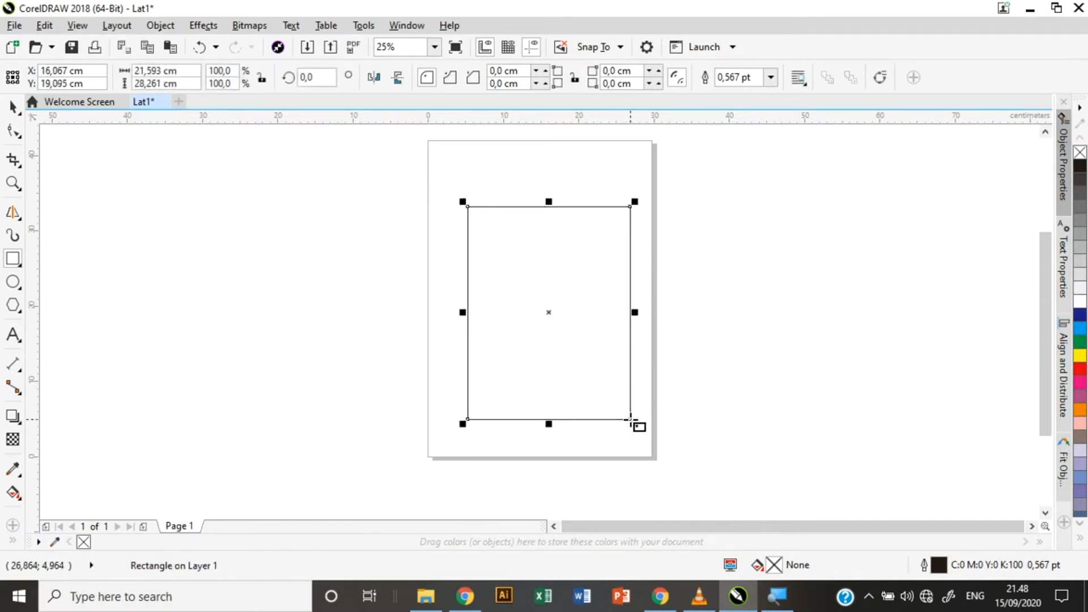
key(Delete)
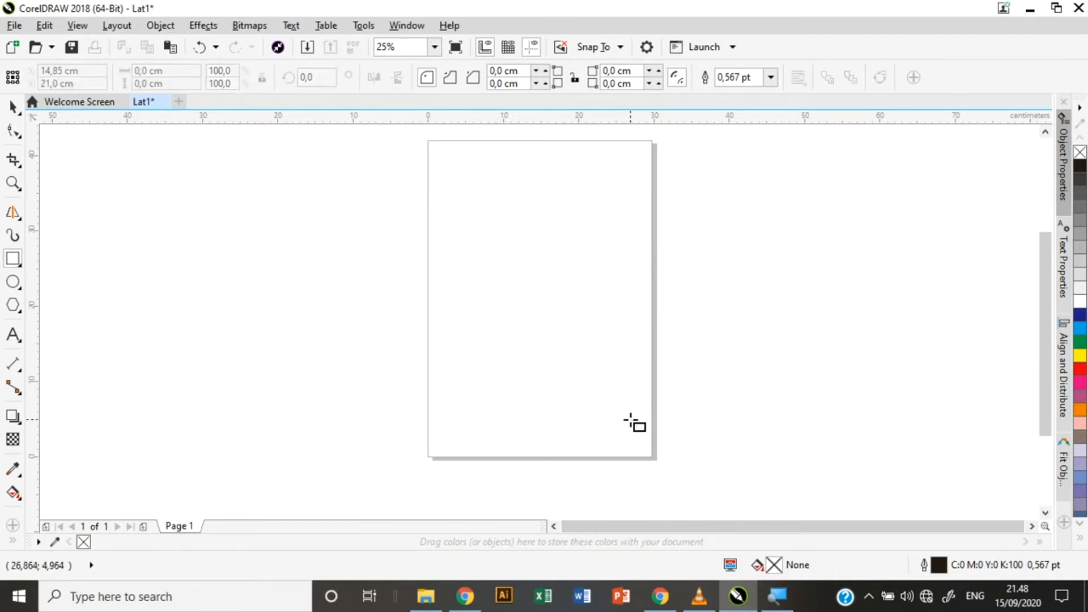
Draw an upright rectangle on the page with the 3-Point Rectangle tool.
click(17, 262)
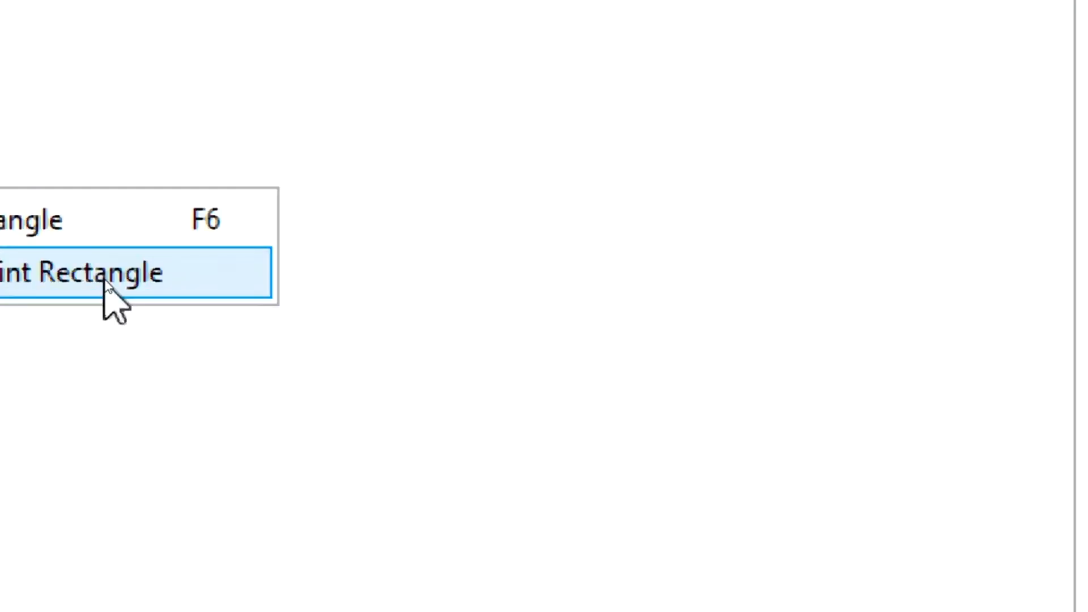
click(104, 277)
click(13, 245)
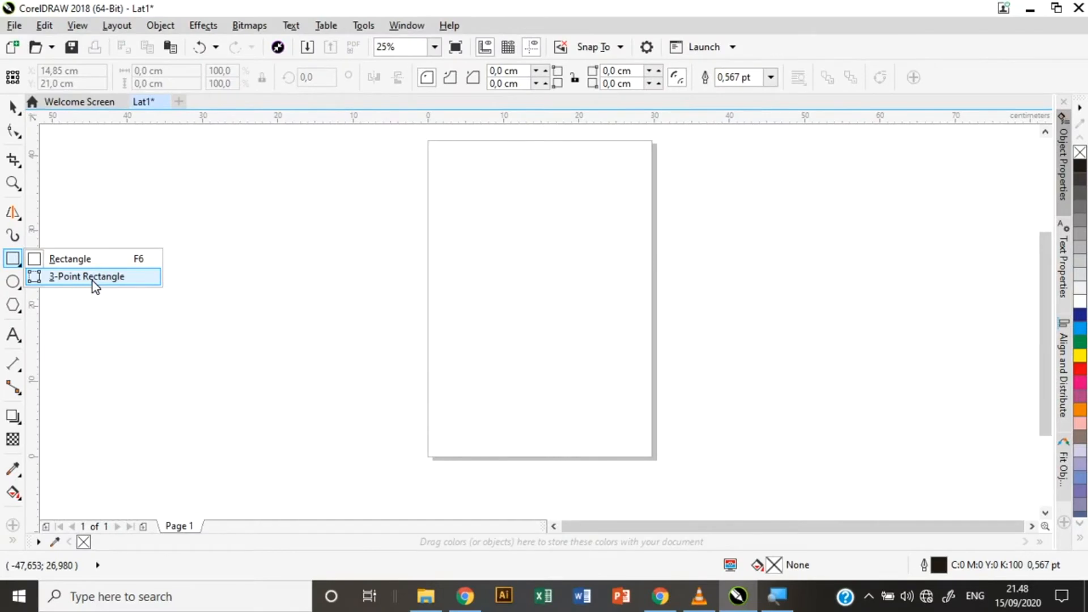
click(93, 276)
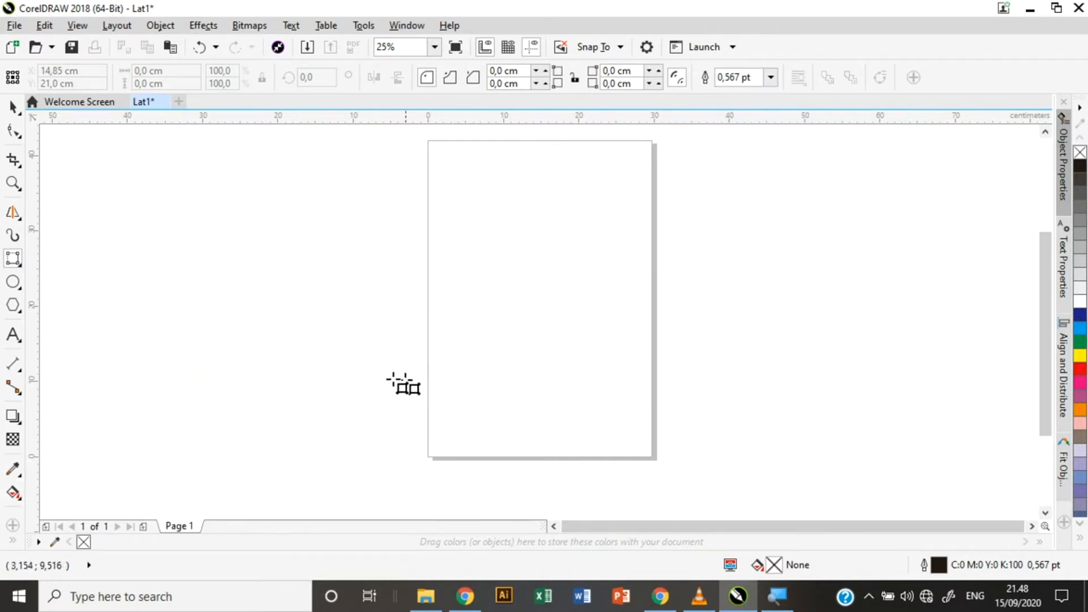
drag(307, 357, 469, 359)
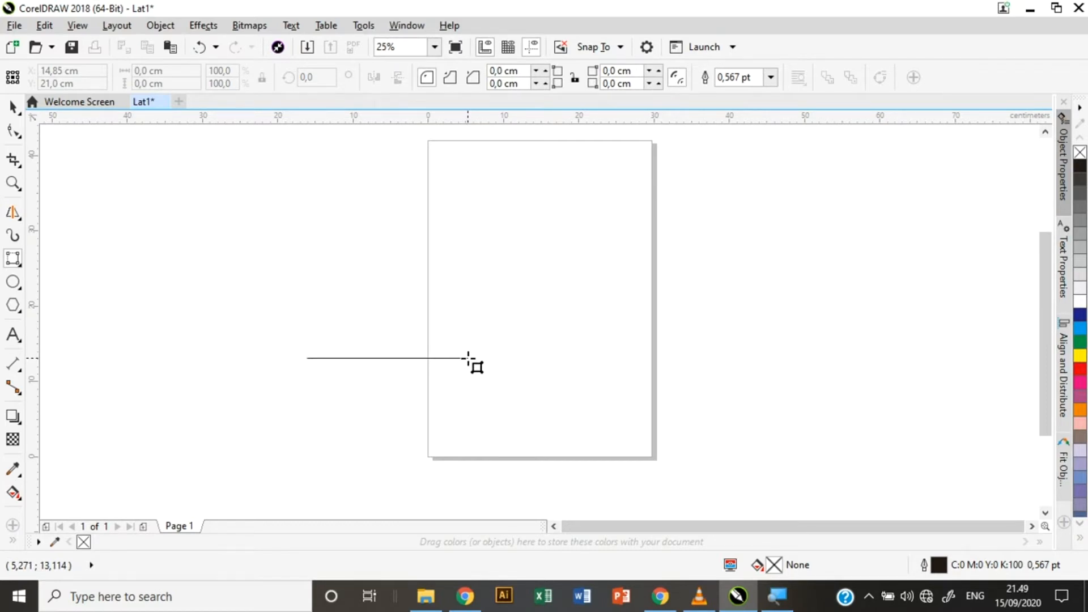
drag(468, 357, 472, 216)
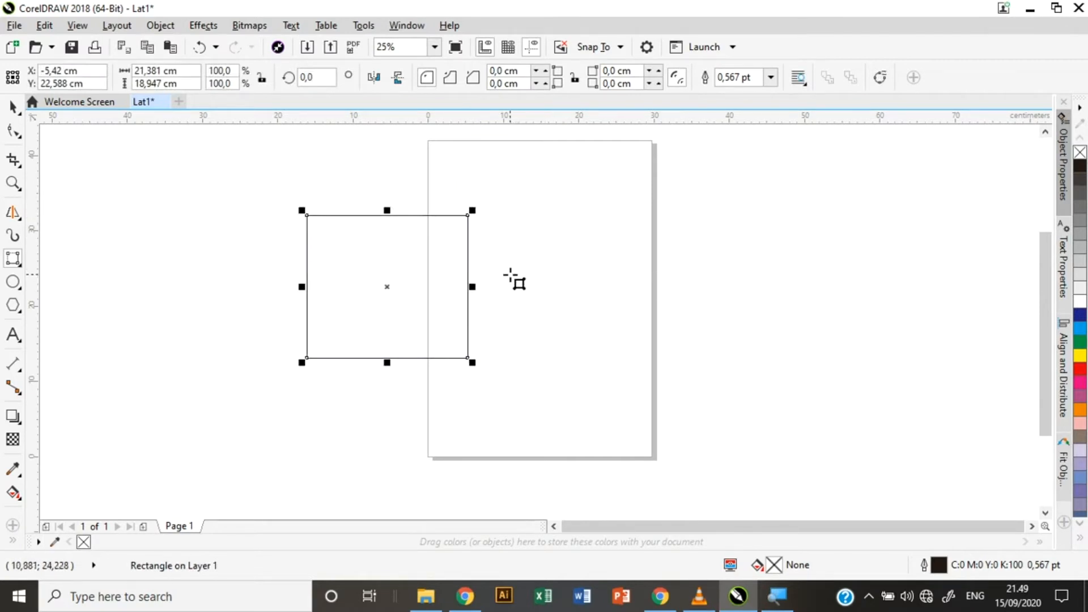
Draw a steeply rotated rectangle, then a slightly tilted one right of the page.
drag(502, 293, 619, 217)
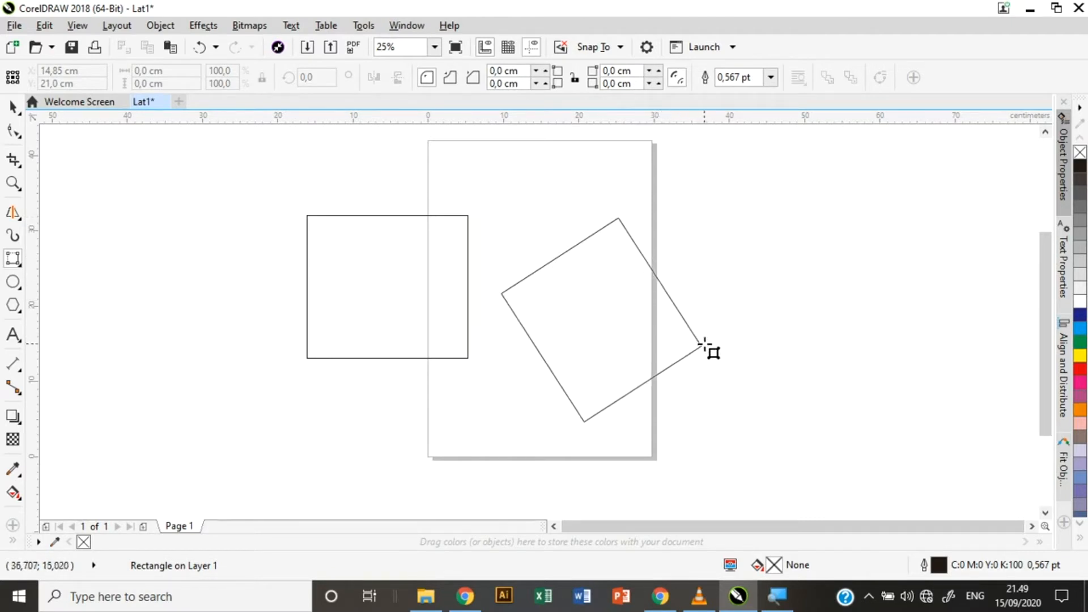
click(741, 398)
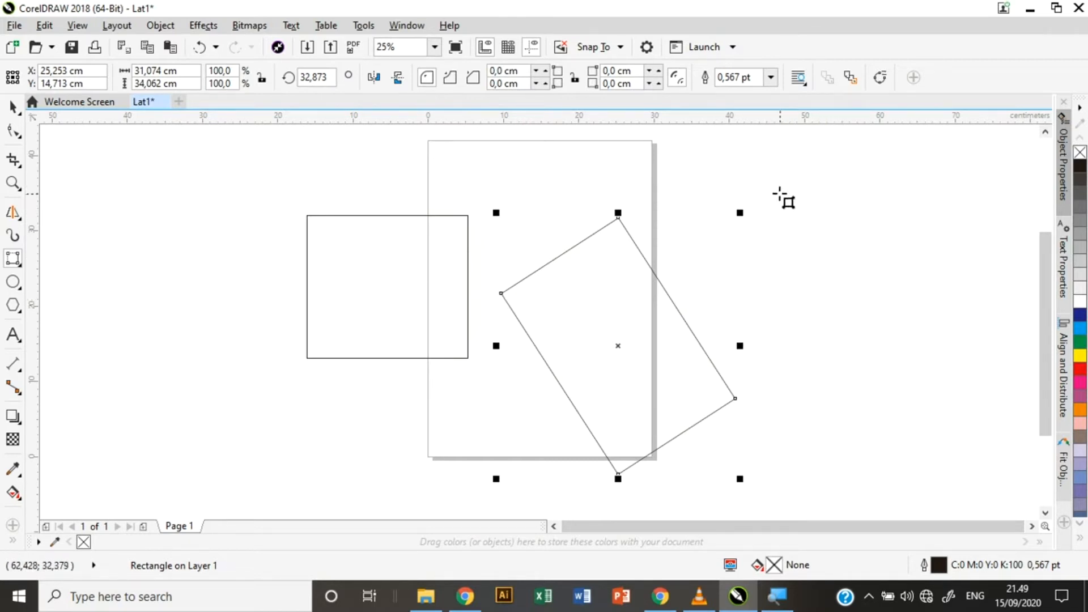
drag(749, 171, 934, 164)
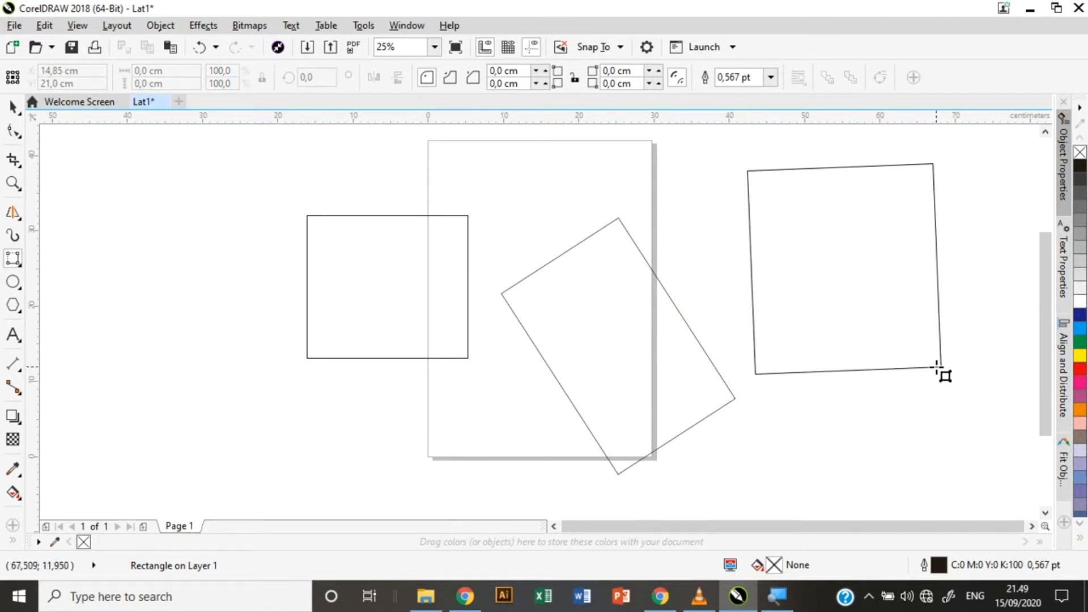
click(937, 368)
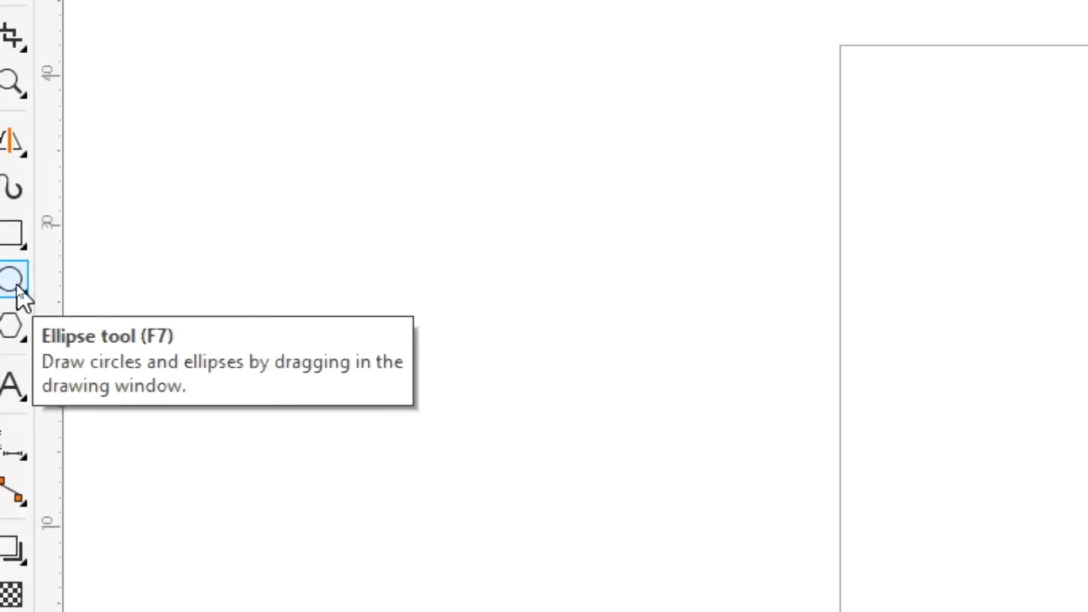
Draw a circle over the page edge, convert it to a 270° pie, then an arc, and delete it.
click(13, 282)
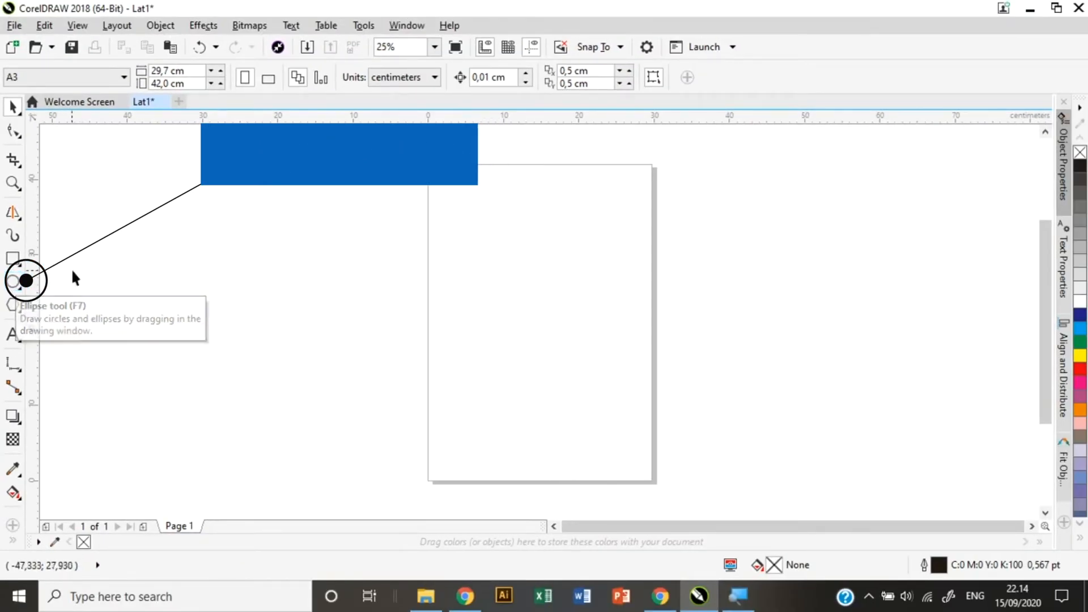
click(20, 287)
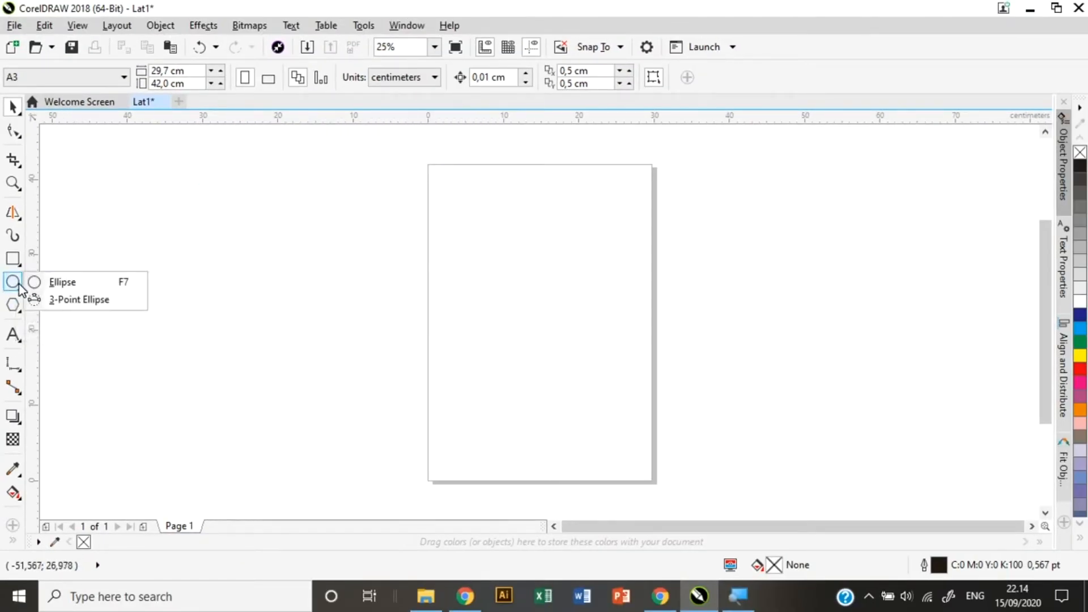
click(82, 287)
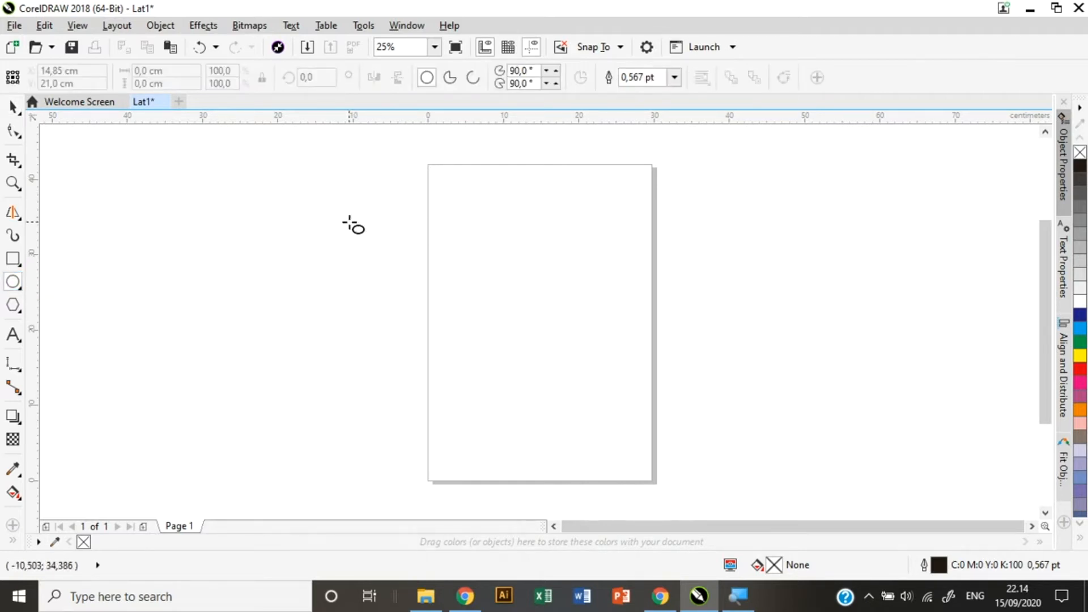
drag(350, 221, 502, 372)
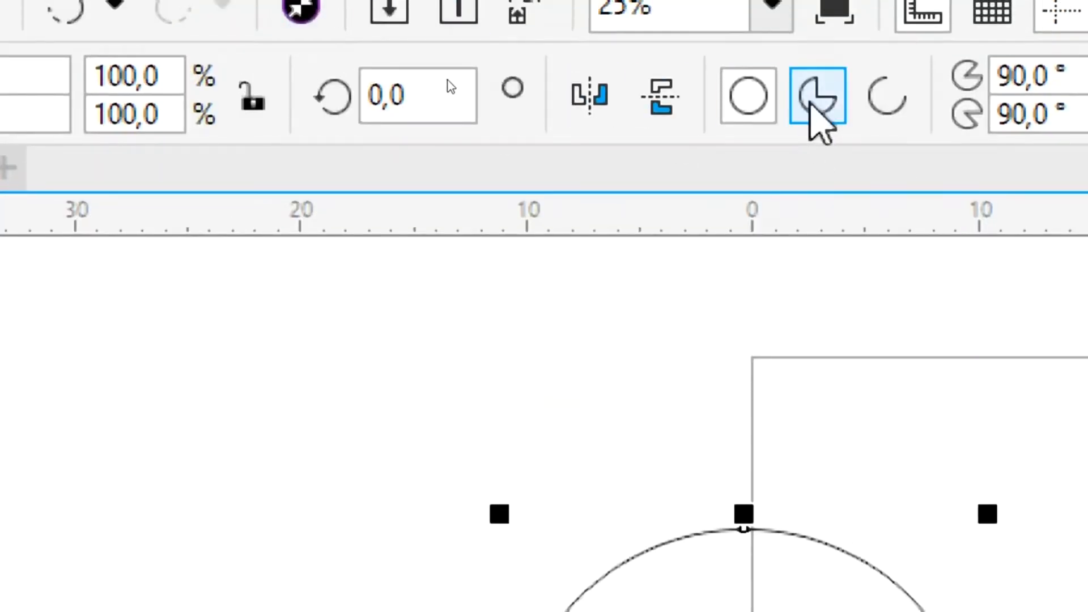
click(815, 108)
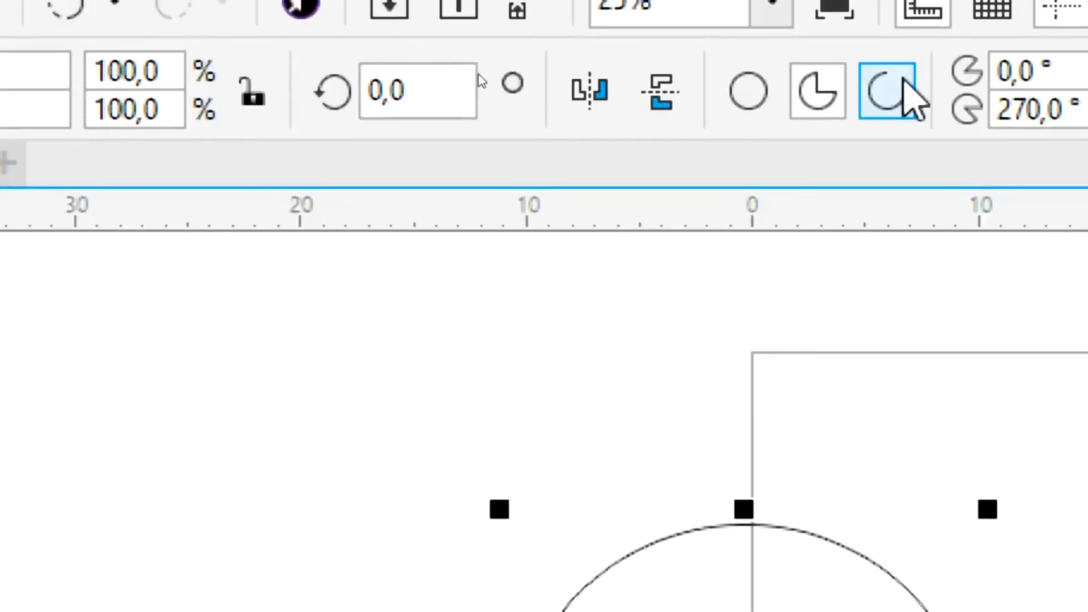
click(905, 96)
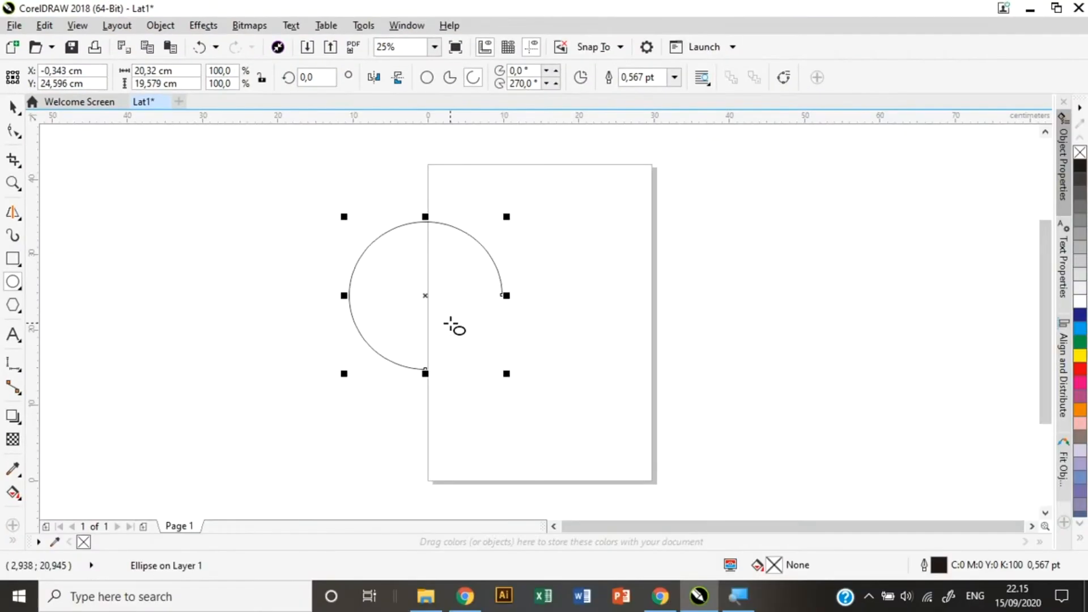
key(Delete)
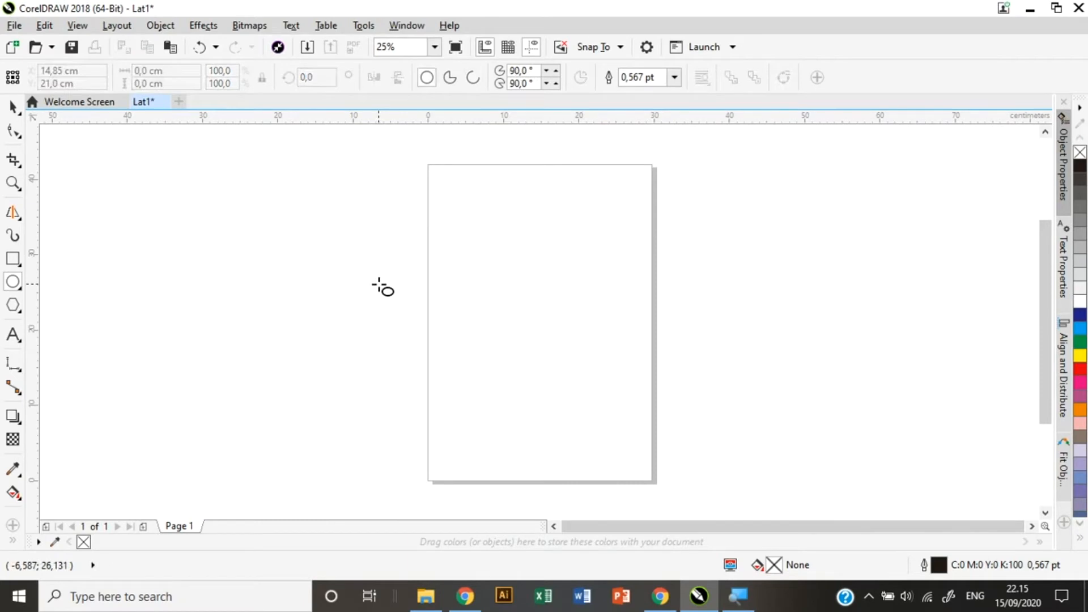
Draw two circles with the 3-Point Ellipse tool, then select both and delete them.
click(16, 283)
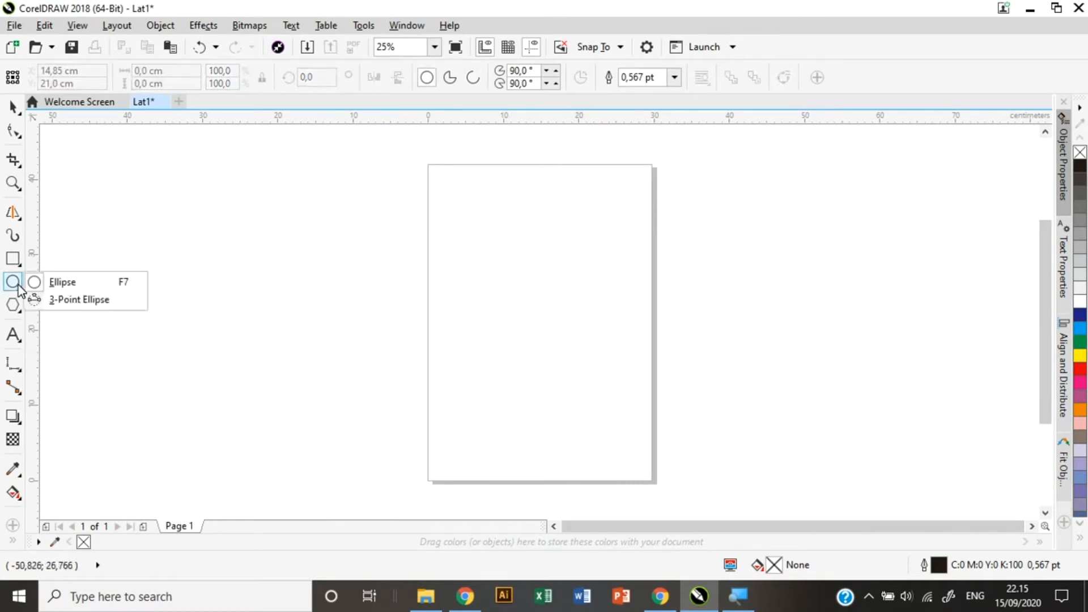
click(90, 300)
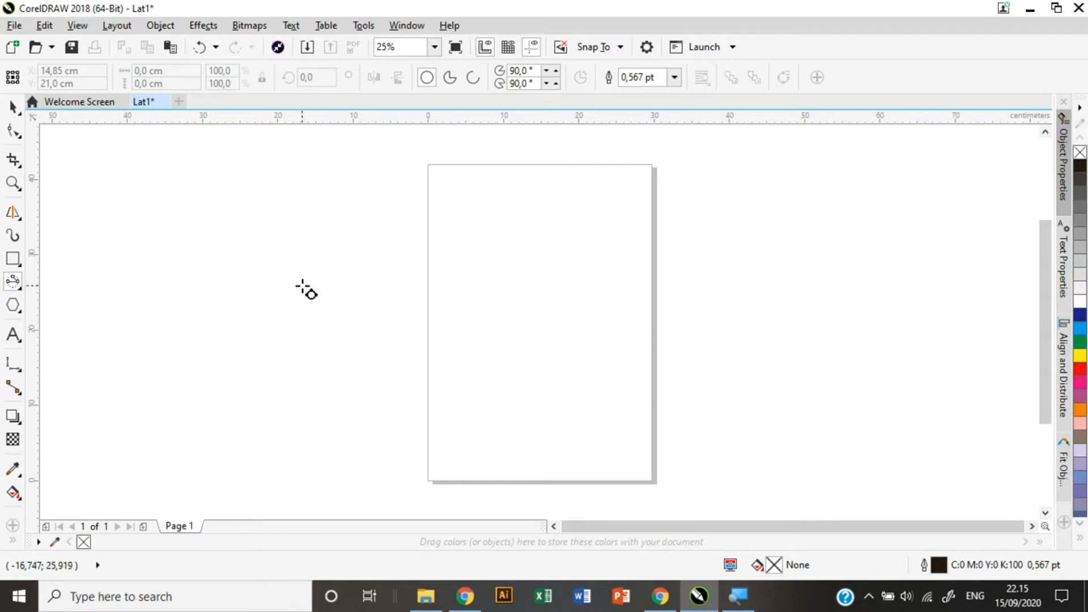
drag(303, 285, 399, 224)
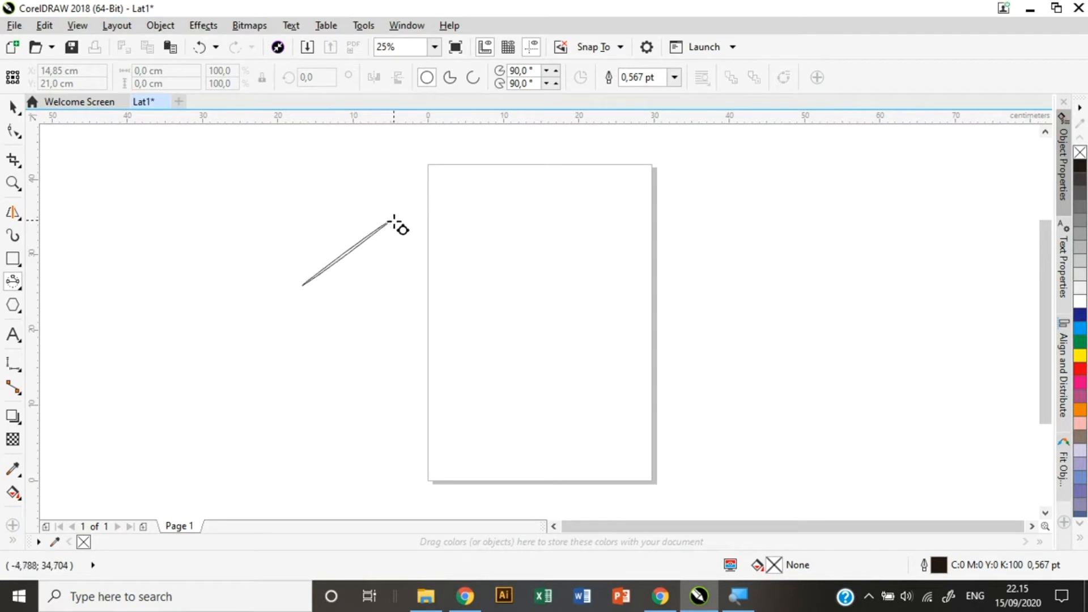
click(429, 256)
drag(424, 356, 493, 271)
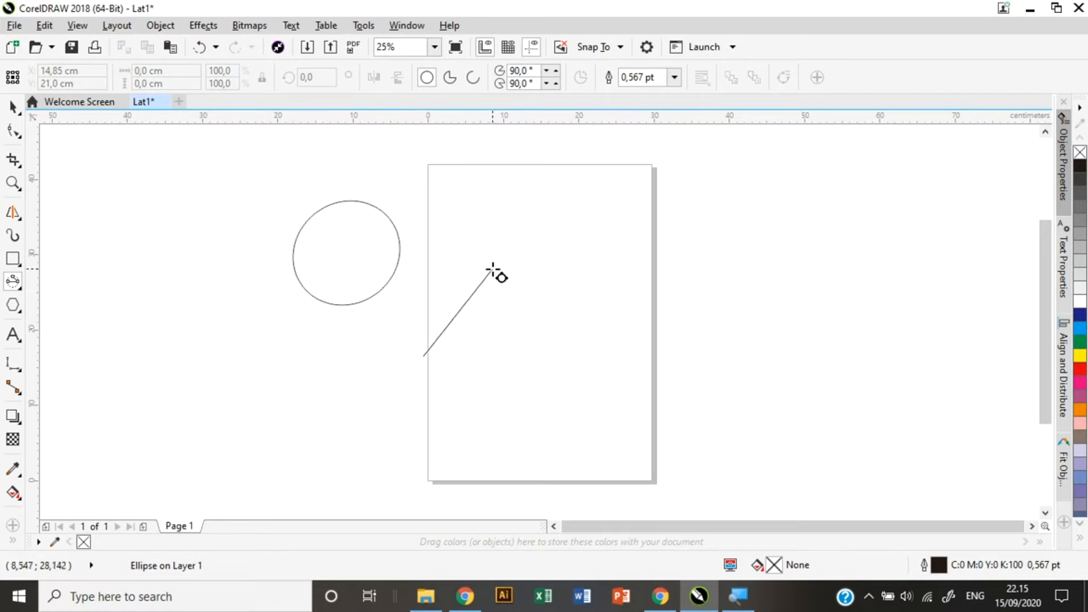
drag(493, 271, 494, 271)
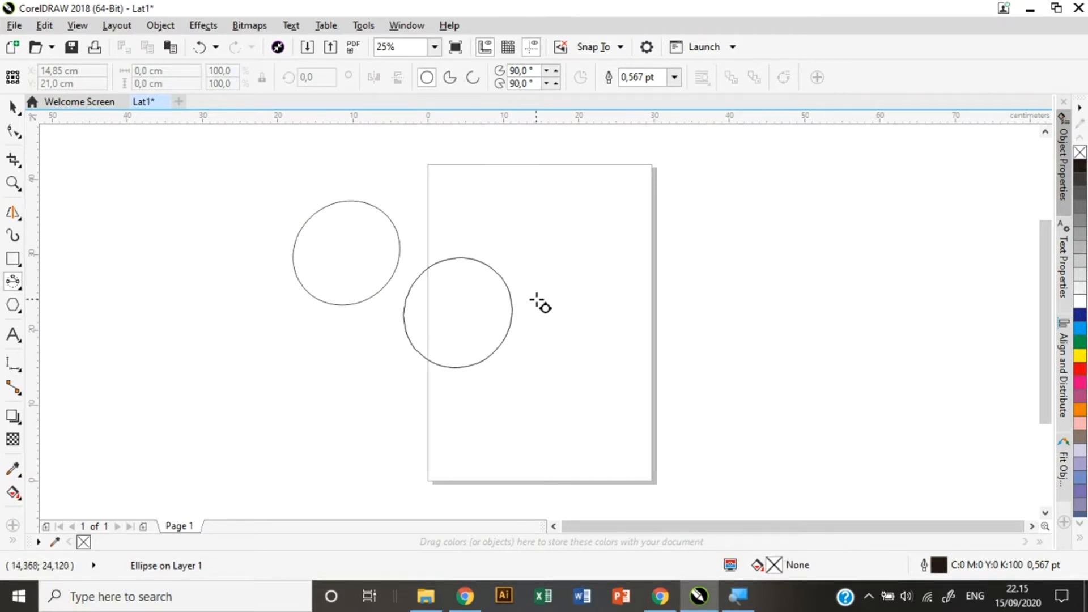
click(539, 303)
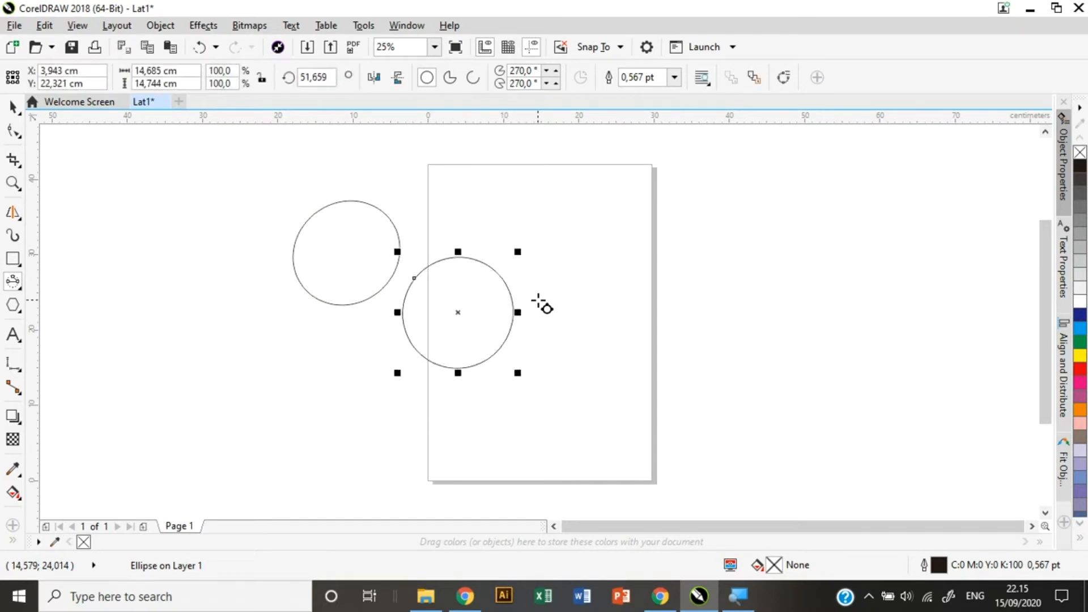
key(ctrl+a)
key(Delete)
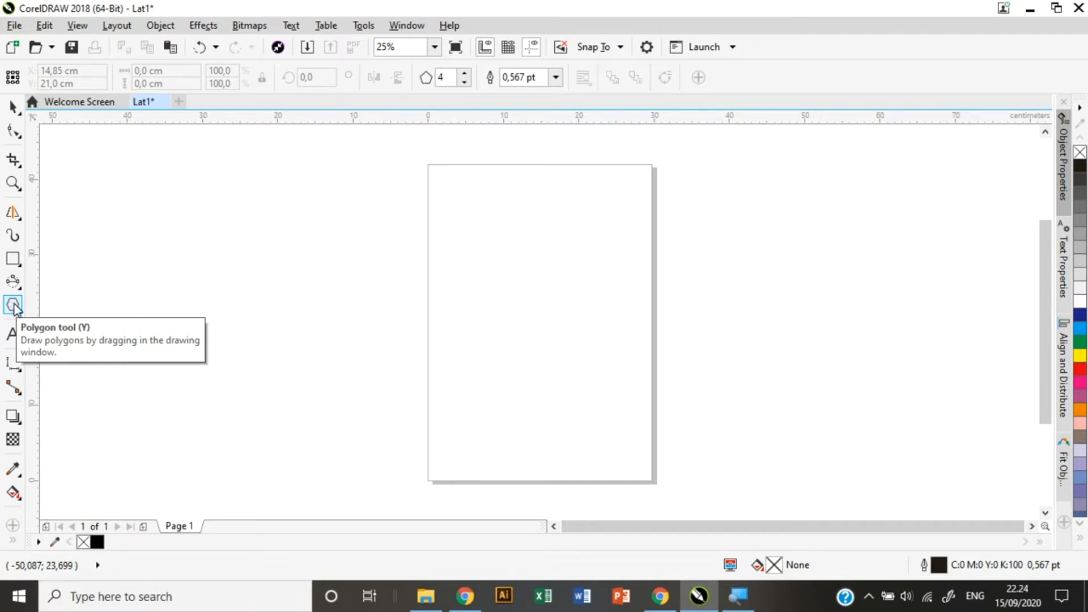
Draw a polygon in the upper half of the page and raise it to 7 sides.
click(19, 313)
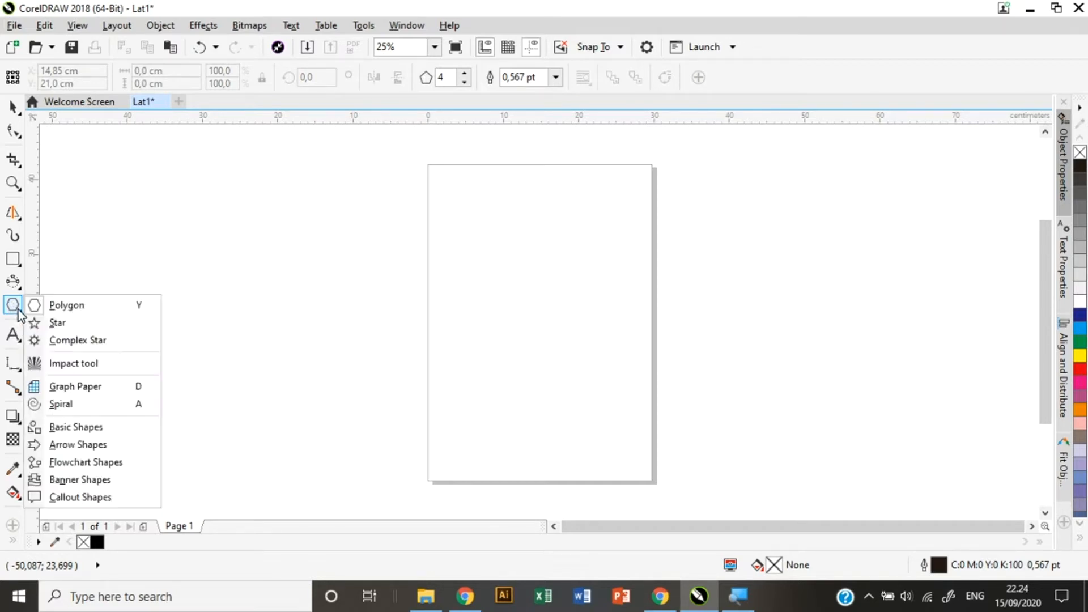
click(65, 304)
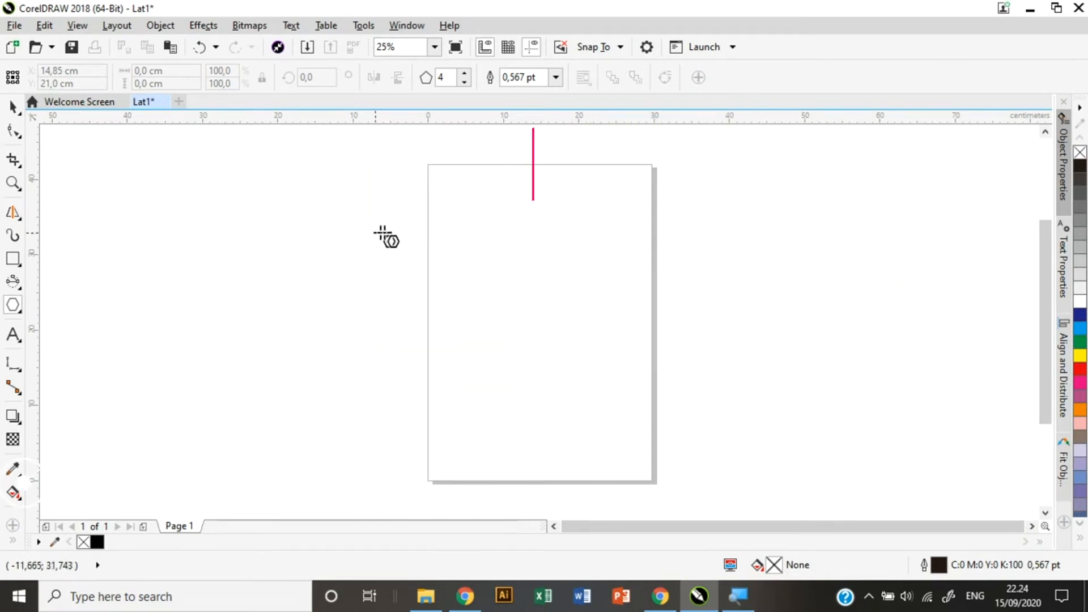
drag(457, 219, 615, 377)
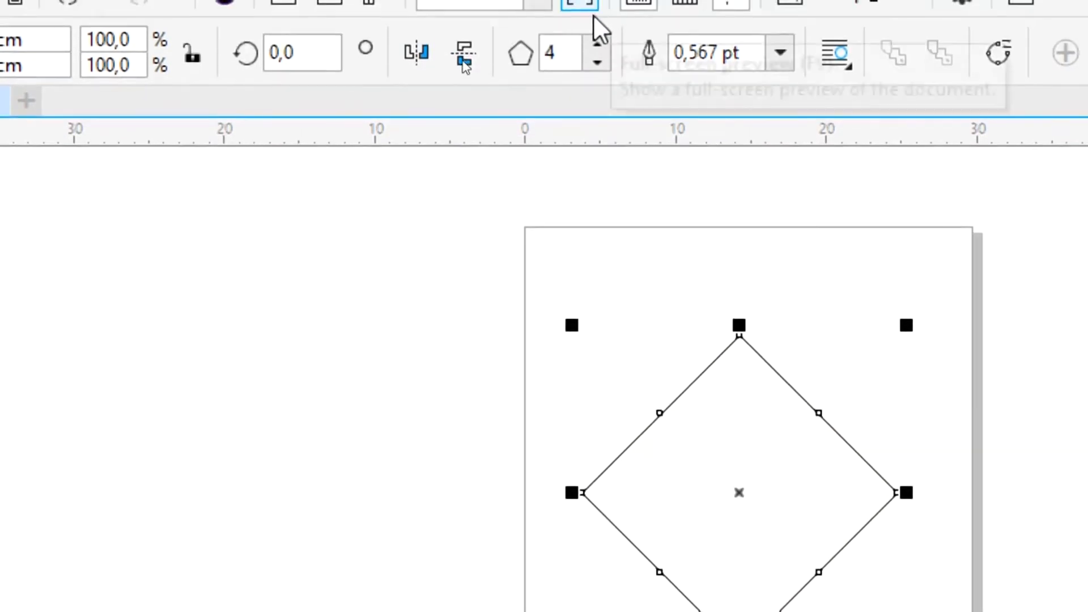
click(597, 48)
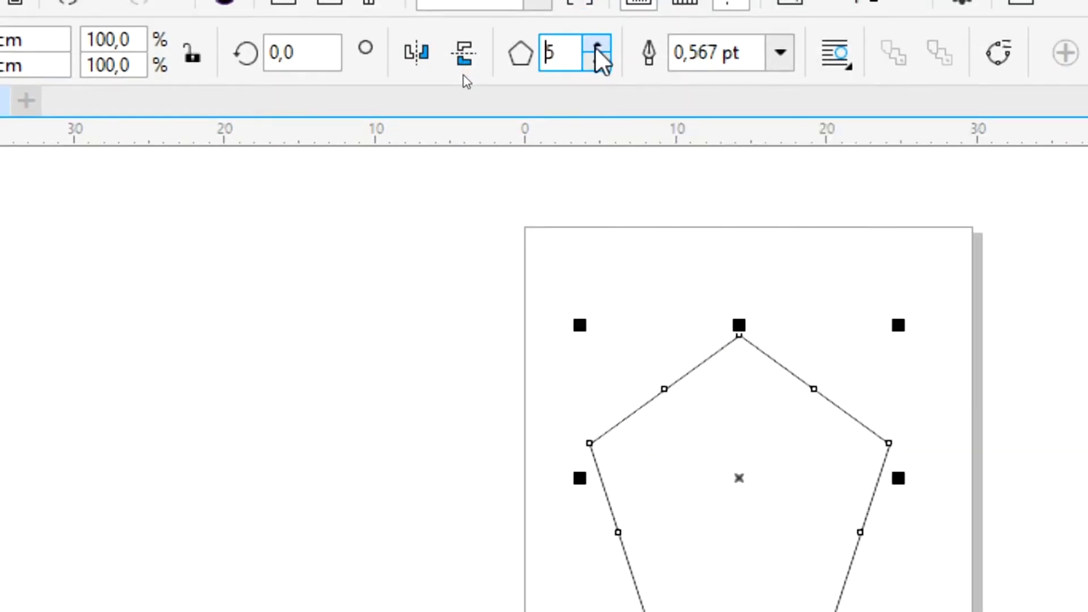
click(597, 47)
click(597, 48)
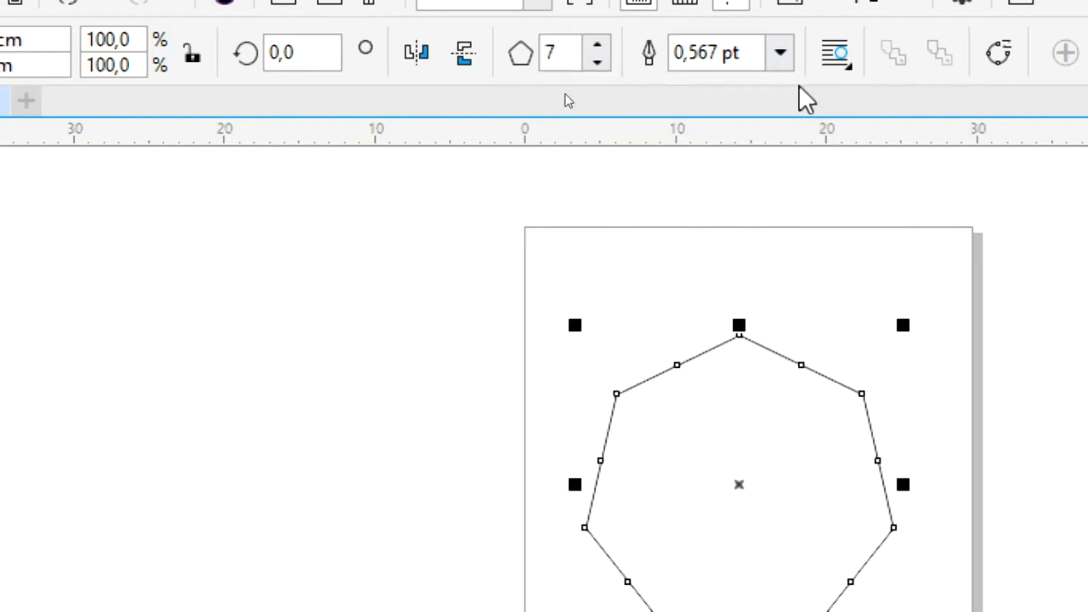
Give the heptagon a 16 pt outline, trying 2 pt first.
click(777, 35)
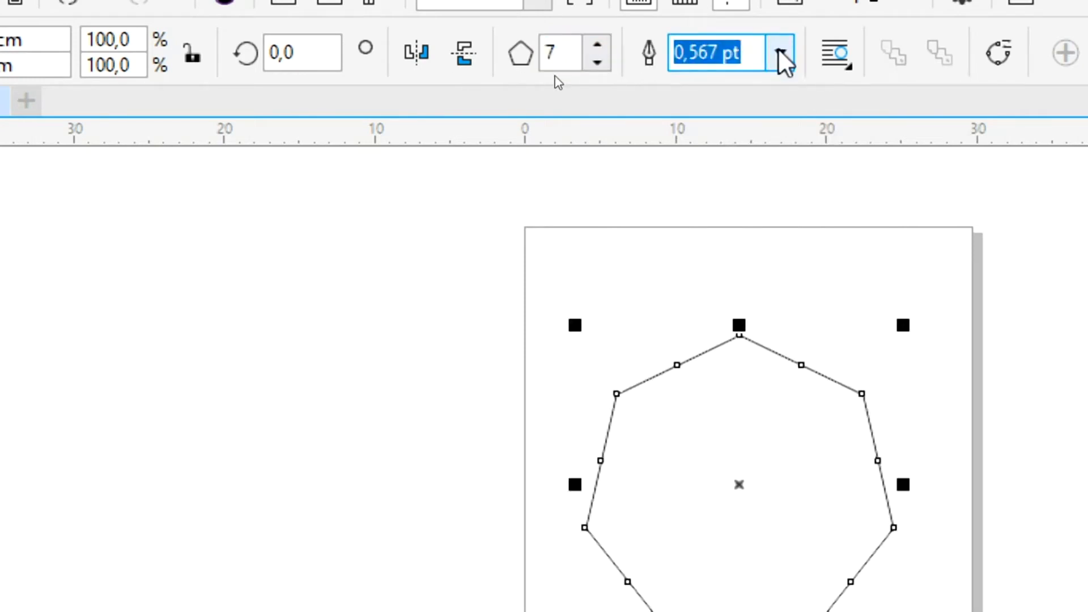
click(781, 54)
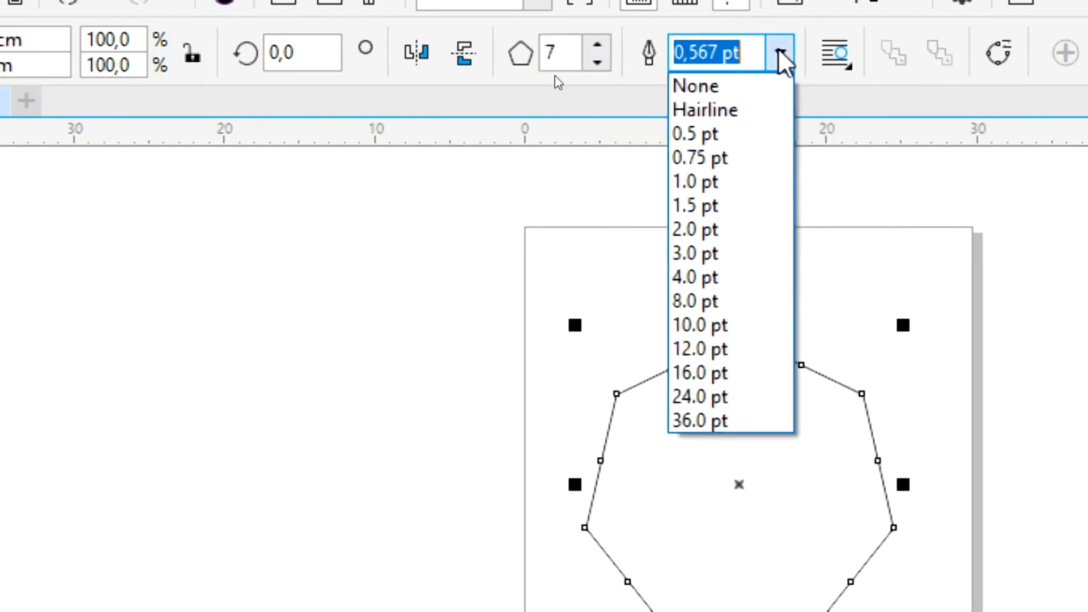
click(679, 228)
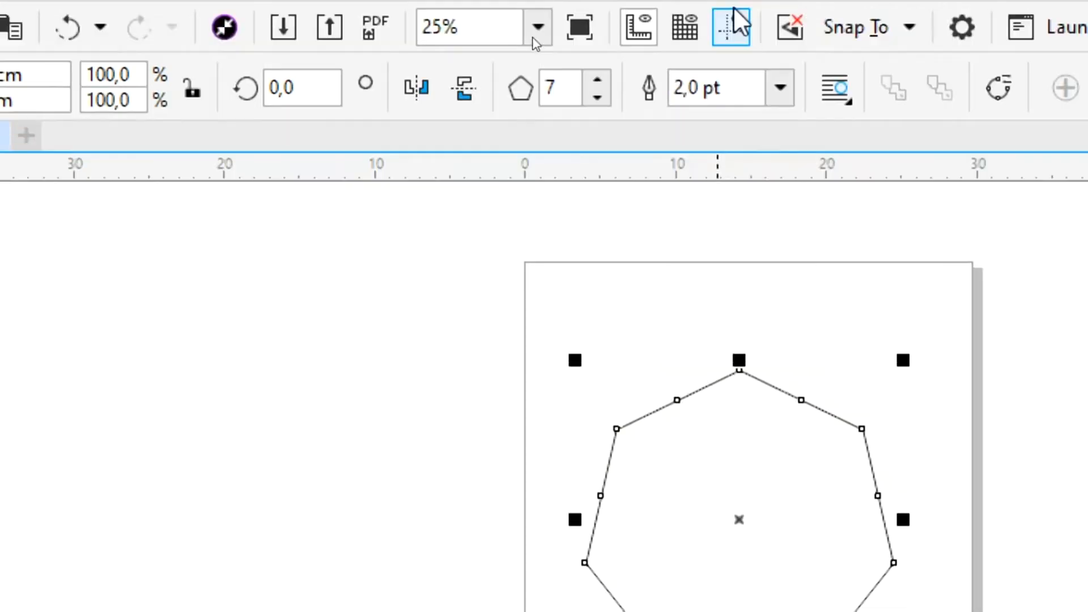
click(781, 88)
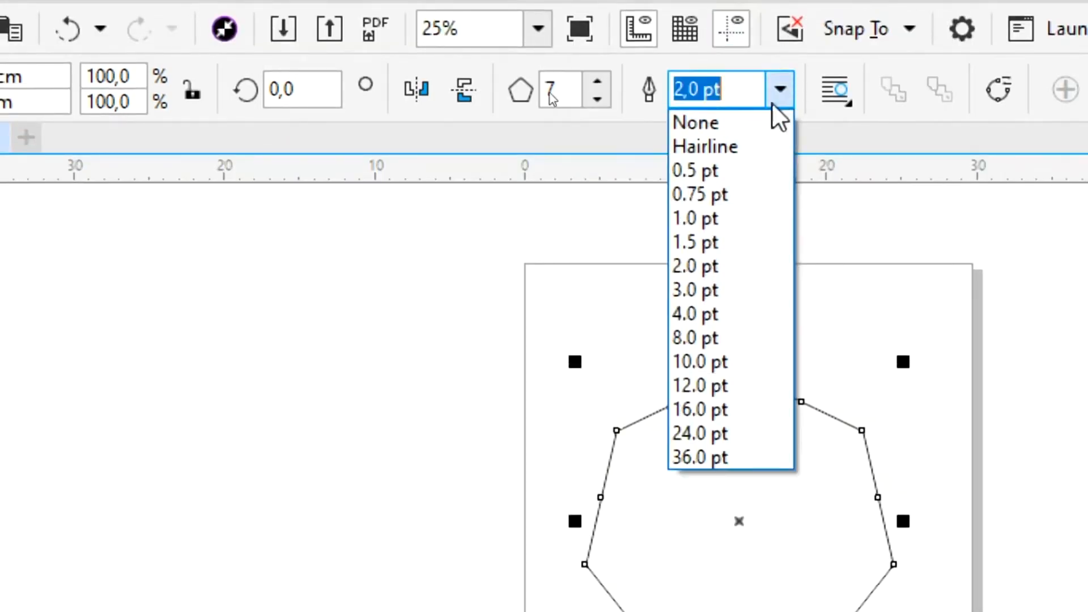
click(719, 410)
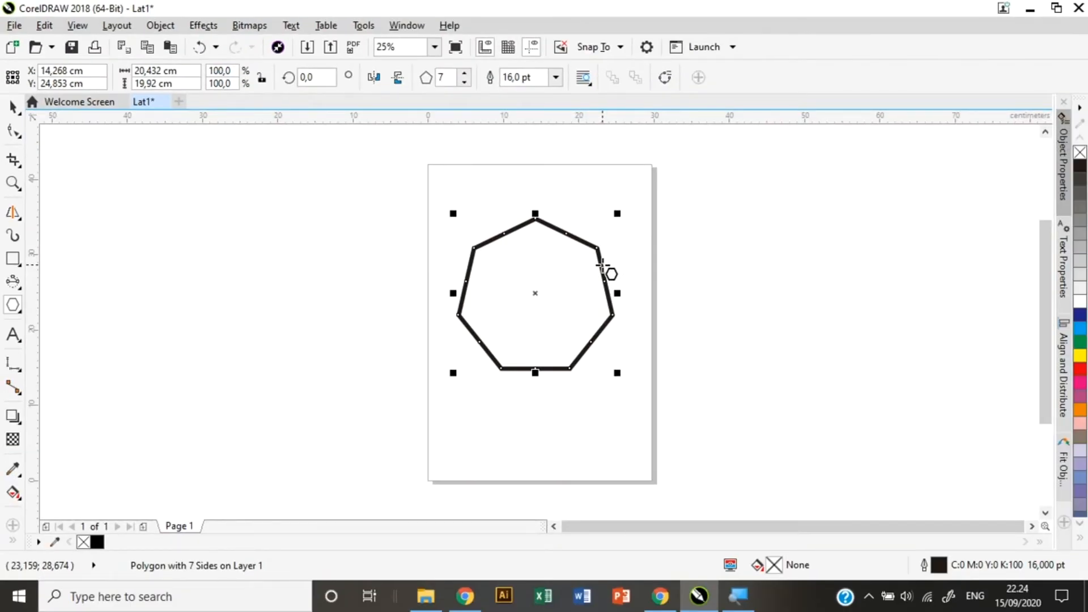
click(21, 310)
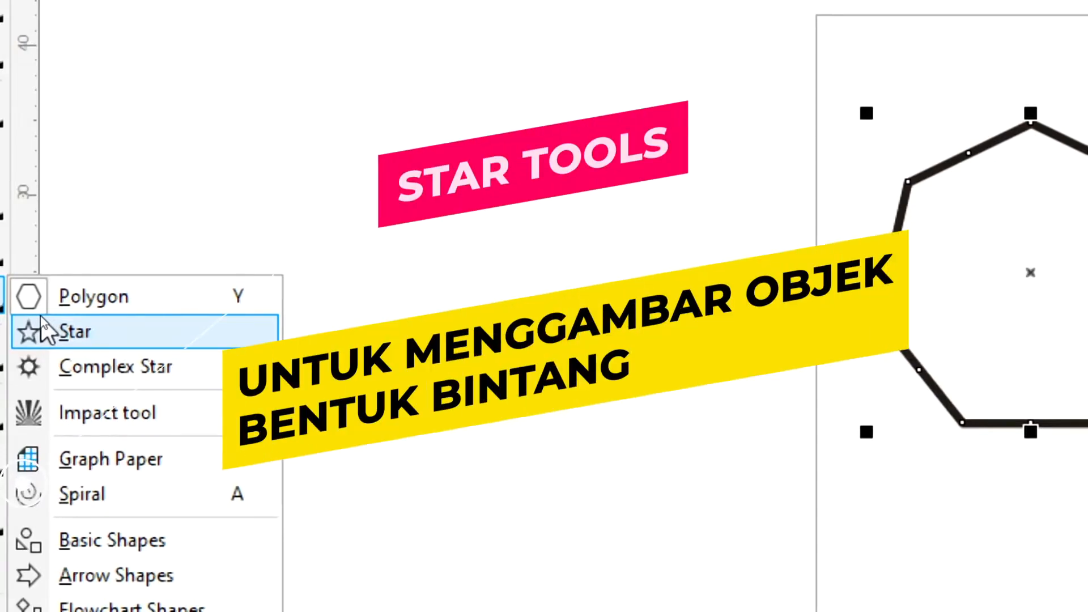
Draw a star right of the page and set it to 9 points.
click(40, 316)
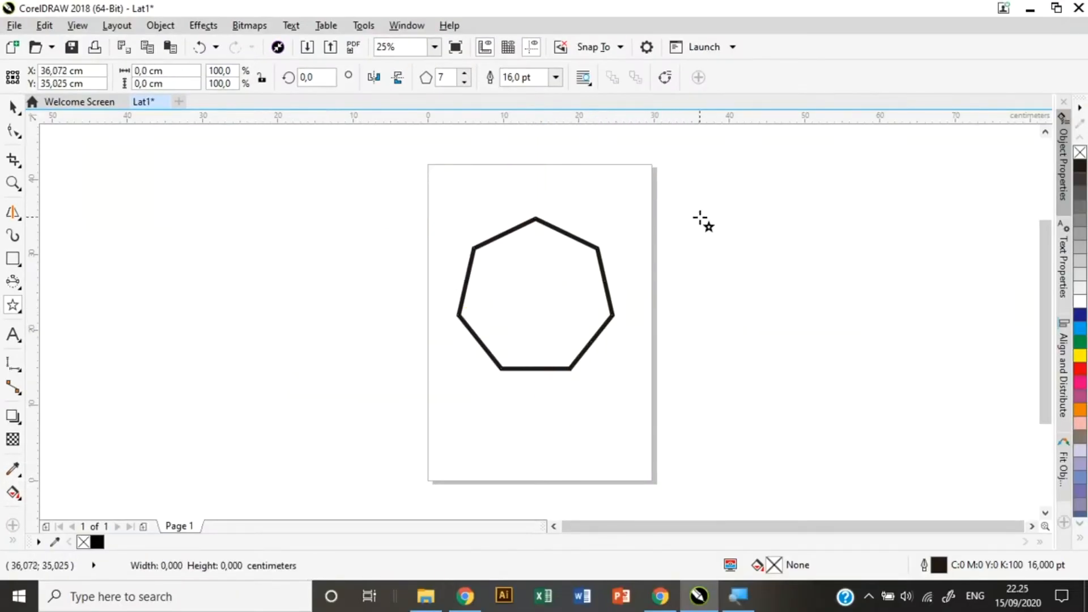
drag(703, 222, 890, 419)
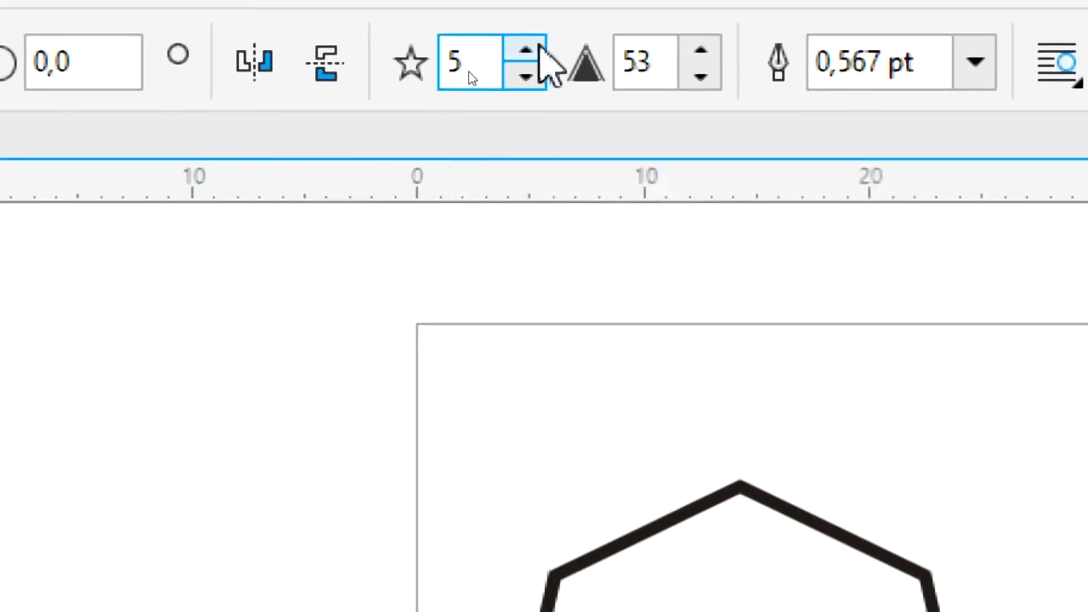
click(539, 51)
triple_click(539, 51)
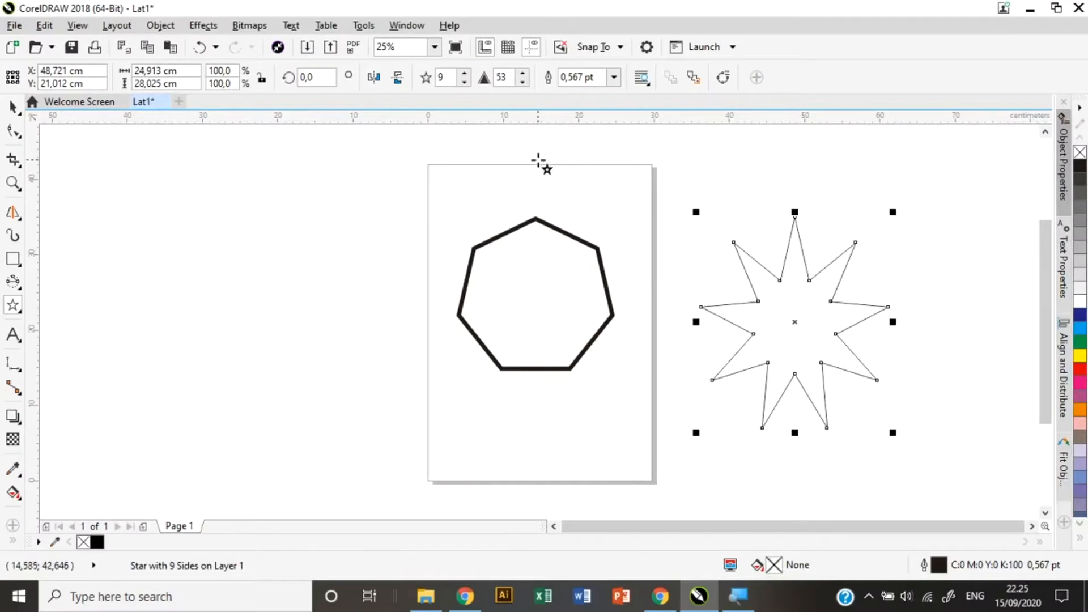
Sharpen the star's points, settling on sharpness 80 after trying 40.
click(523, 74)
click(523, 74)
click(523, 74)
click(522, 74)
click(522, 74)
click(522, 74)
click(522, 74)
click(522, 74)
click(522, 74)
click(522, 75)
click(522, 74)
click(522, 75)
click(522, 74)
click(523, 74)
click(522, 74)
click(522, 74)
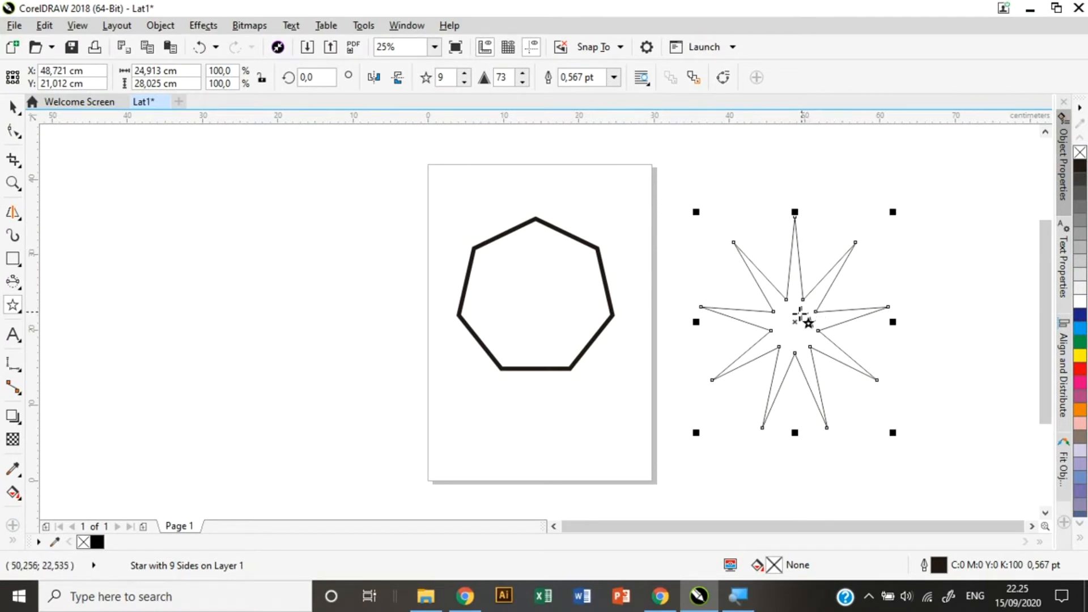
click(506, 77)
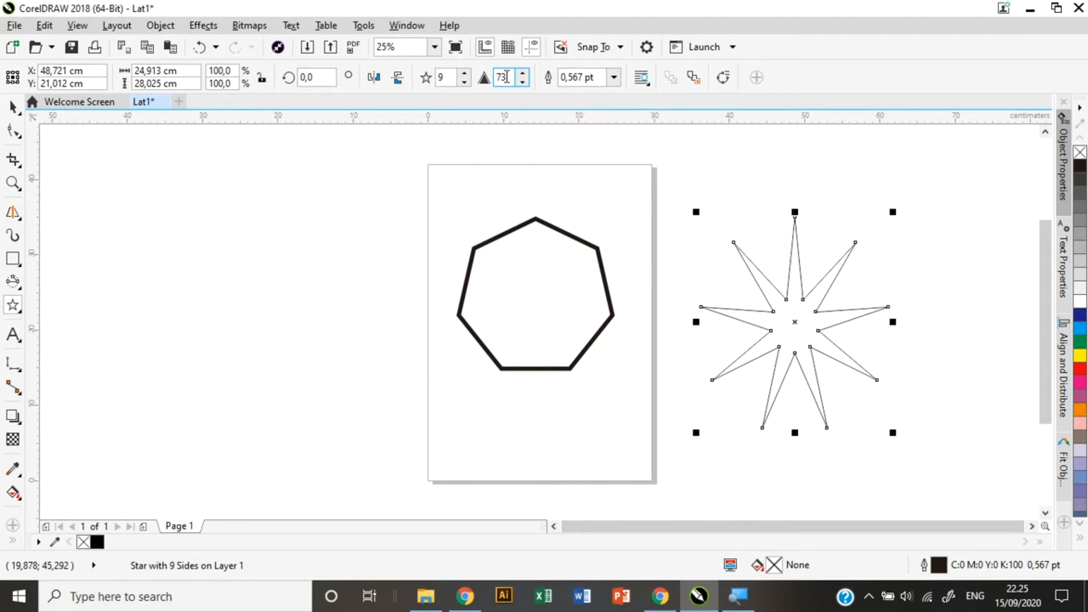
key(BackSpace)
key(BackSpace)
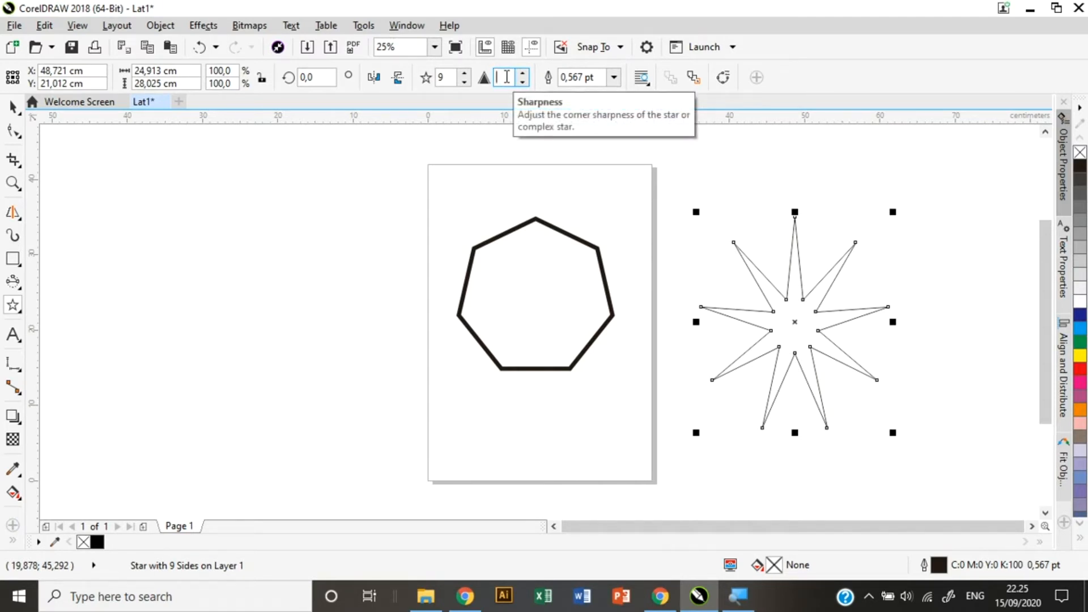
text(40)
key(Return)
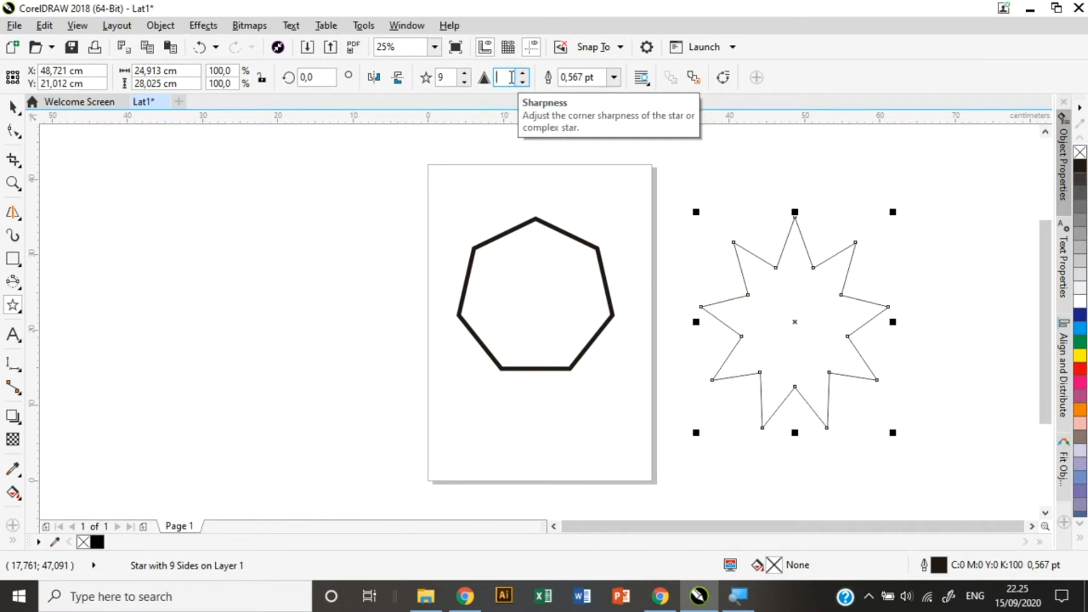
click(512, 79)
text(80)
key(Return)
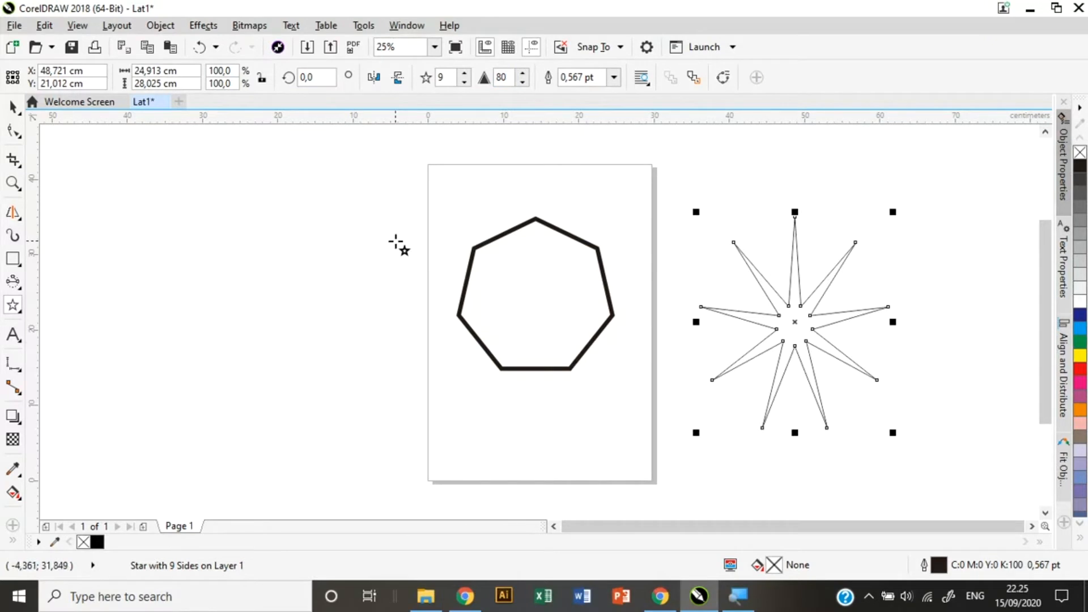
click(13, 306)
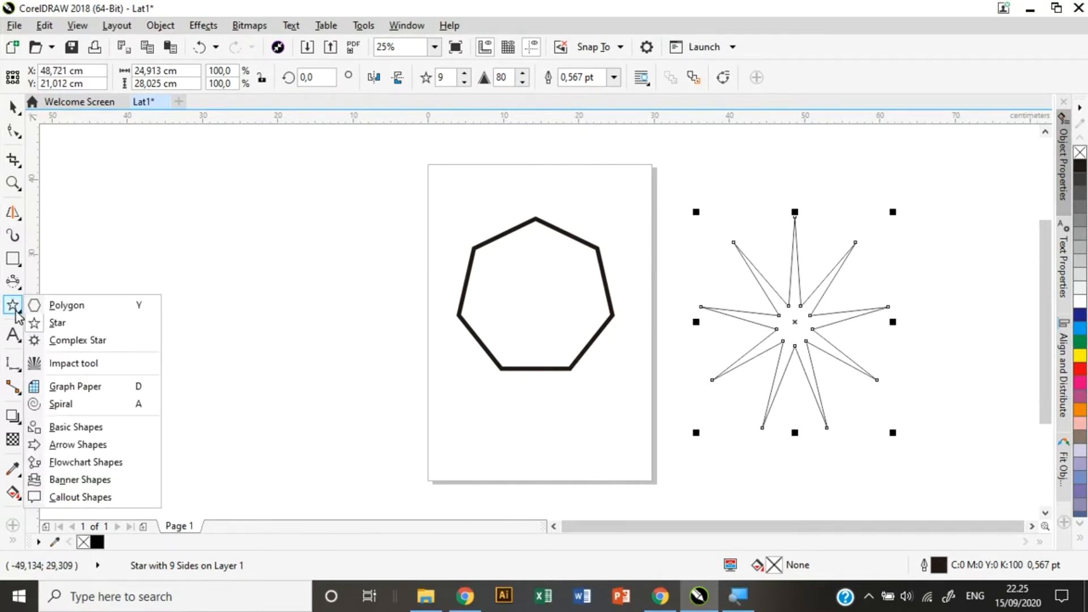
Draw a complex star left of the page and give it 20 points.
click(86, 342)
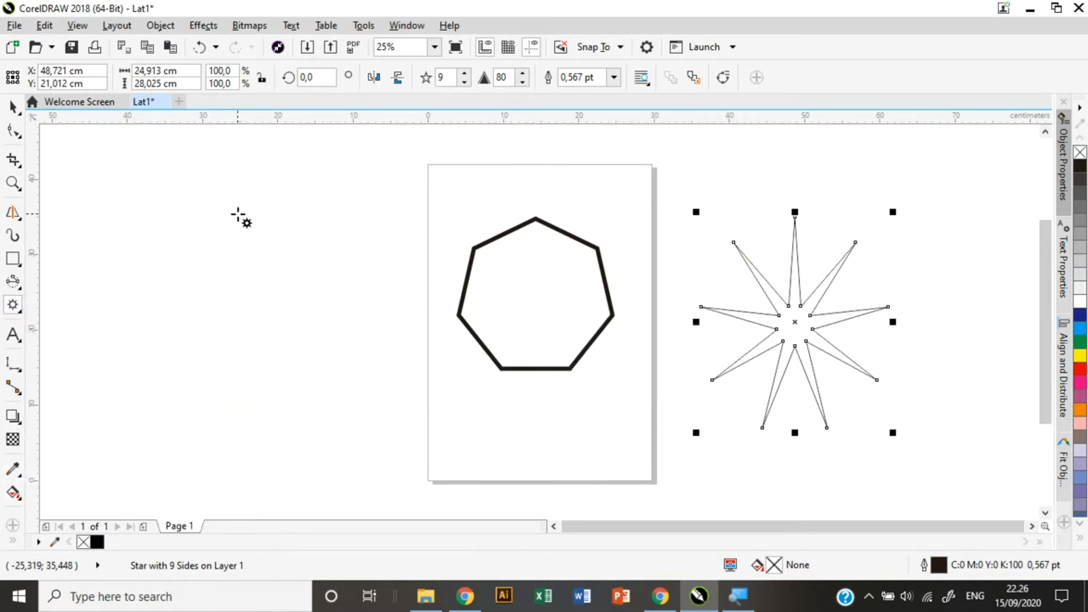
drag(238, 215, 456, 423)
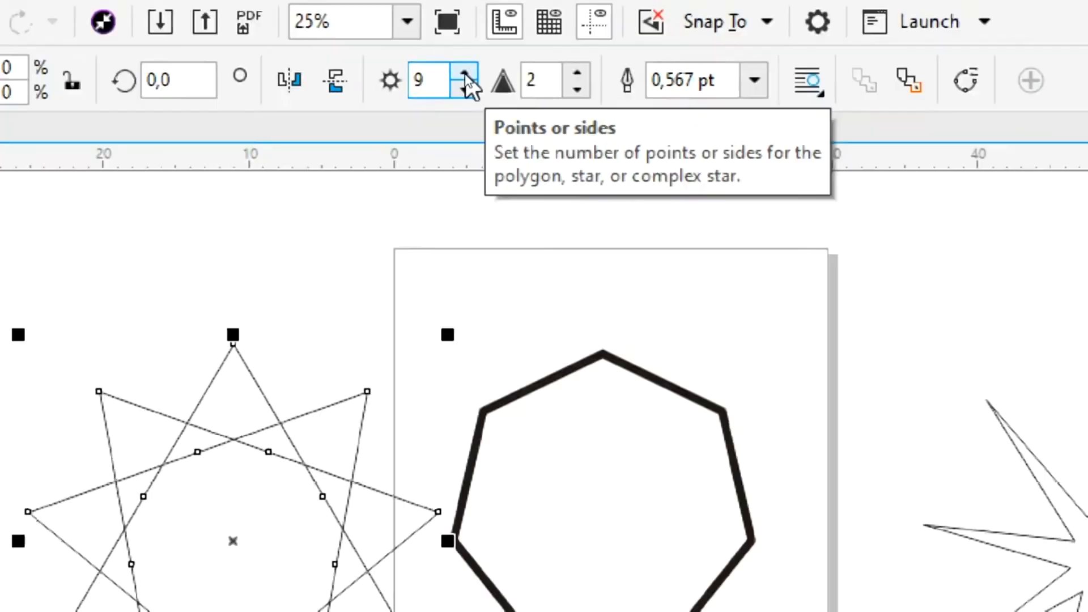
double_click(437, 80)
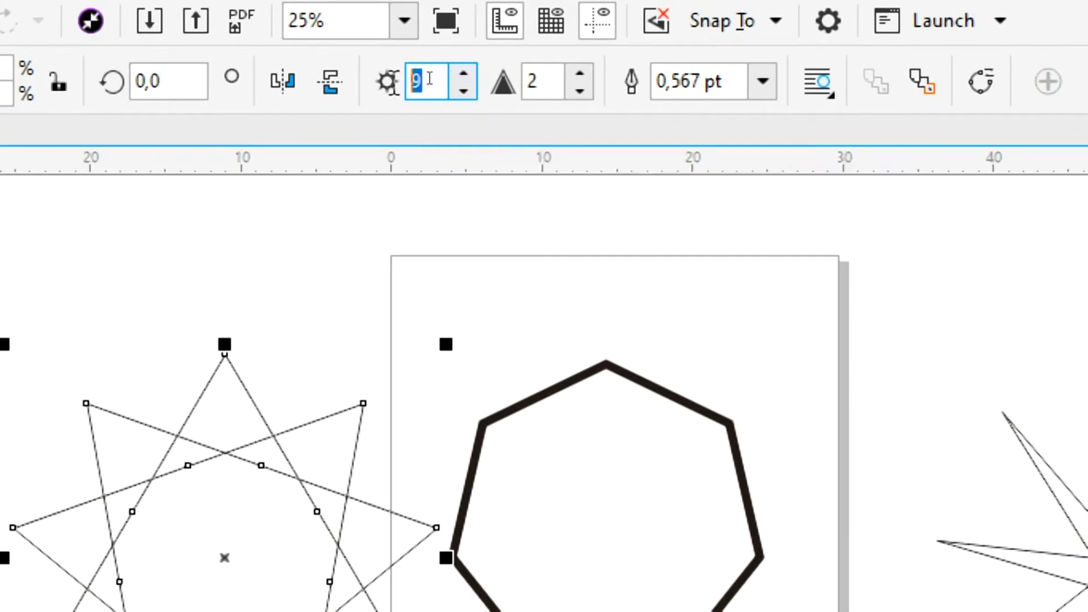
key(BackSpace)
text(20)
key(Return)
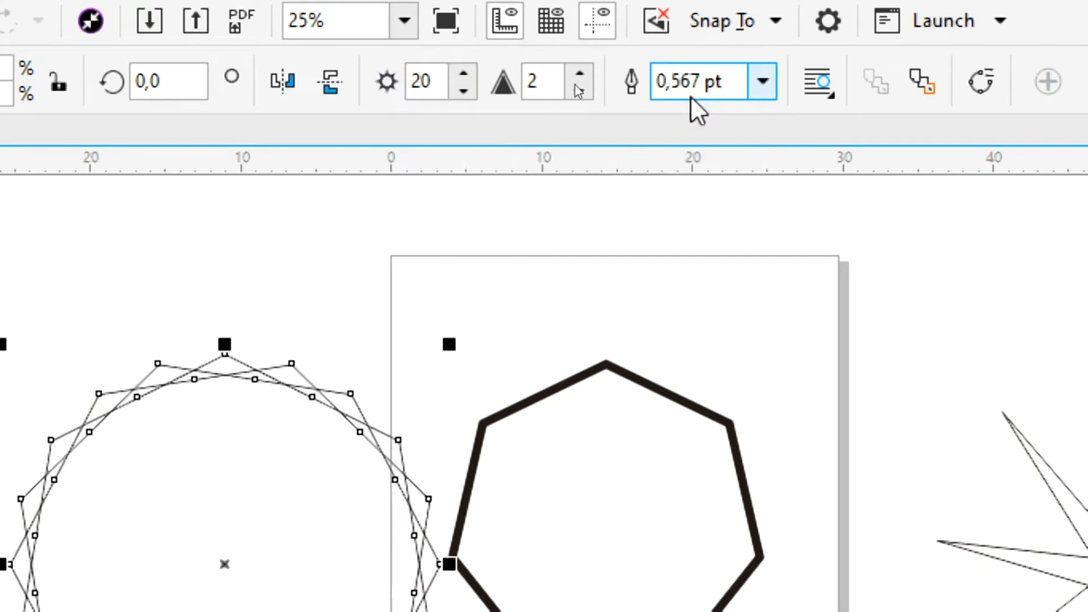
Set the complex star's sharpness to 30, then delete all three shapes.
click(553, 85)
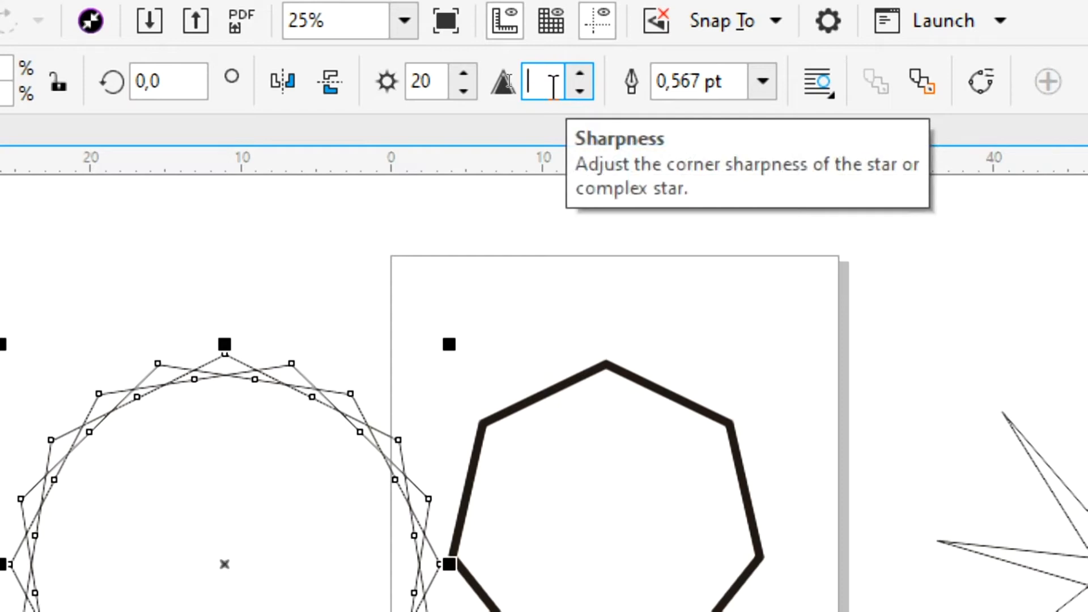
text(30)
key(Return)
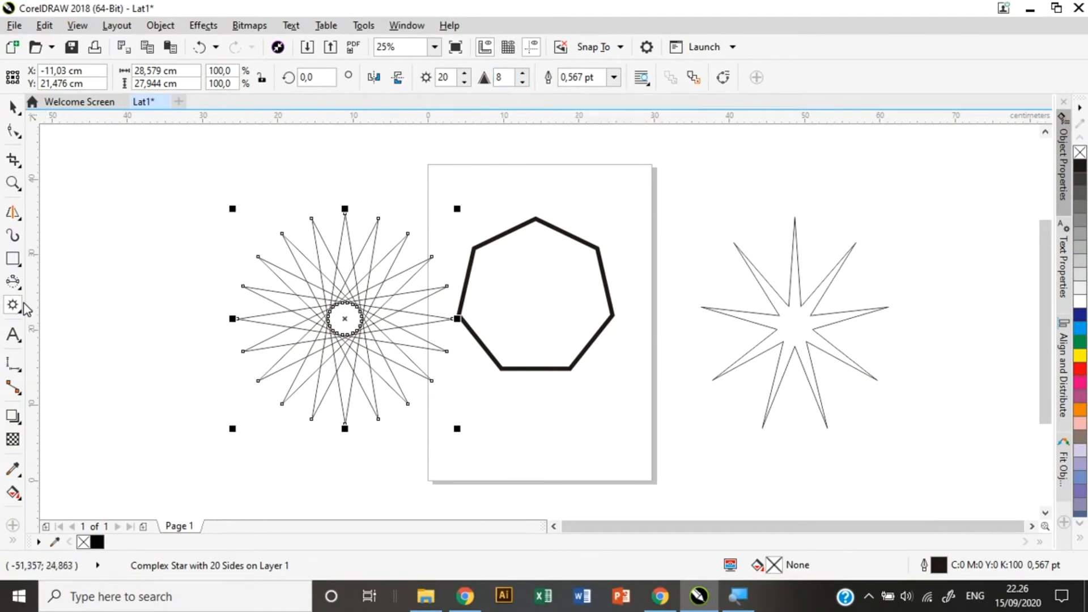
key(ctrl+a)
key(Delete)
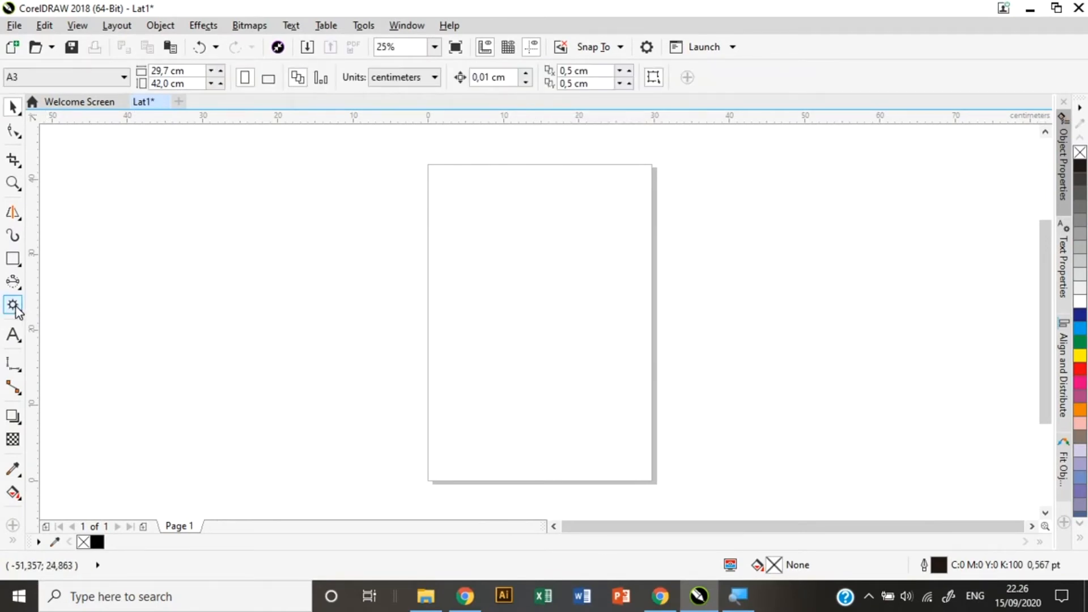
Draw a 4-by-3 graph-paper grid on the page, then delete it.
click(14, 306)
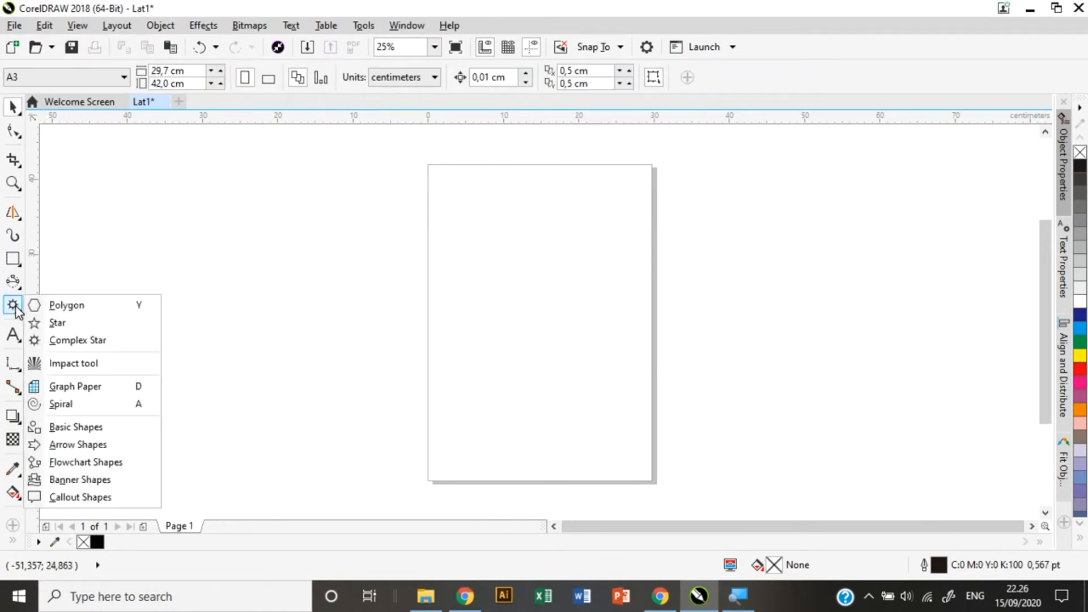
click(91, 392)
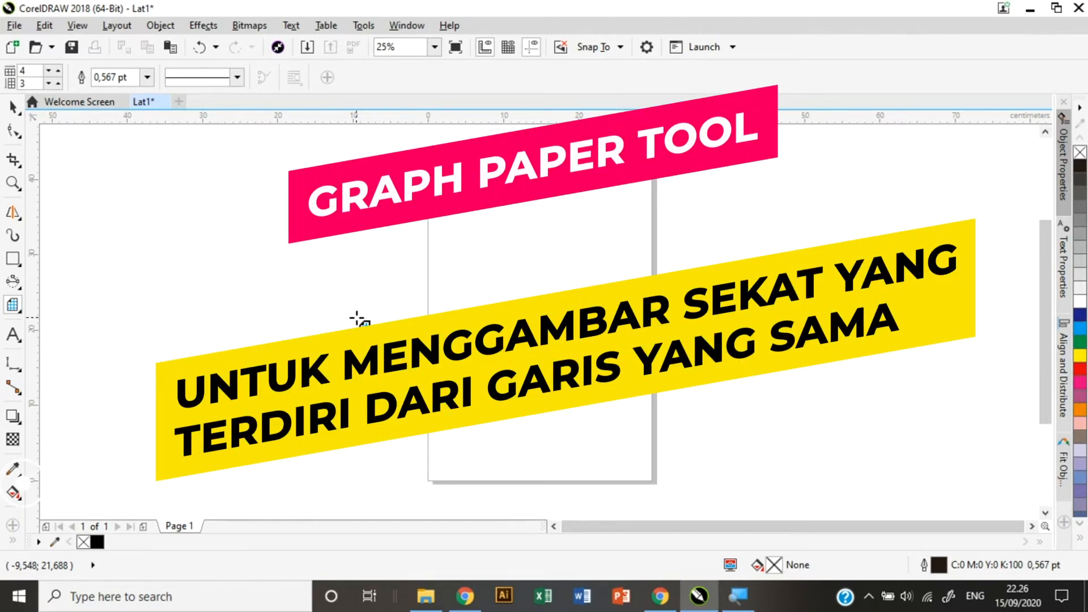
drag(389, 245, 657, 442)
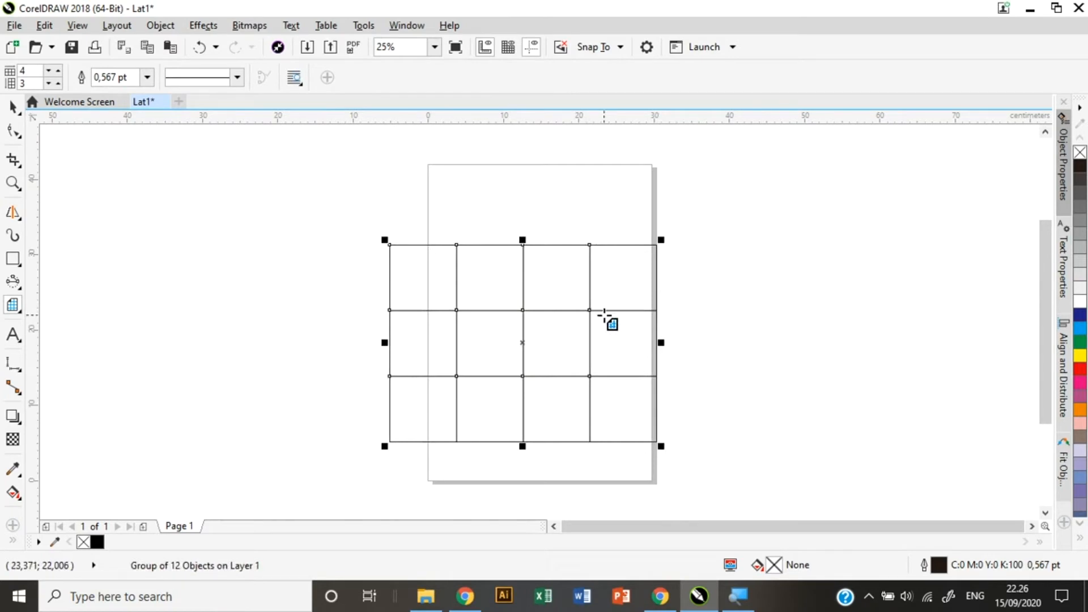
key(Delete)
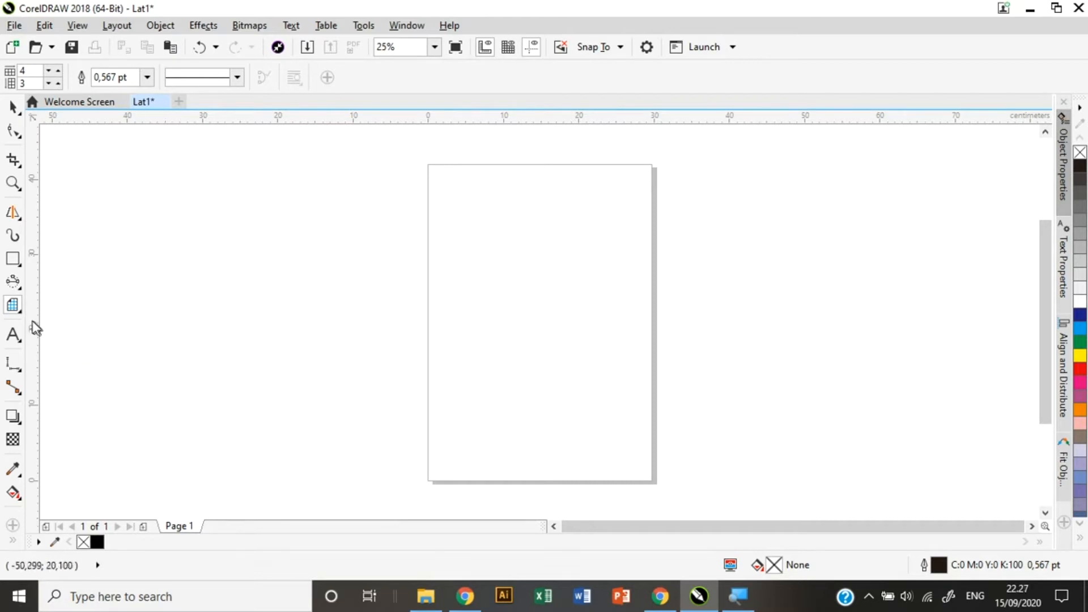
click(19, 312)
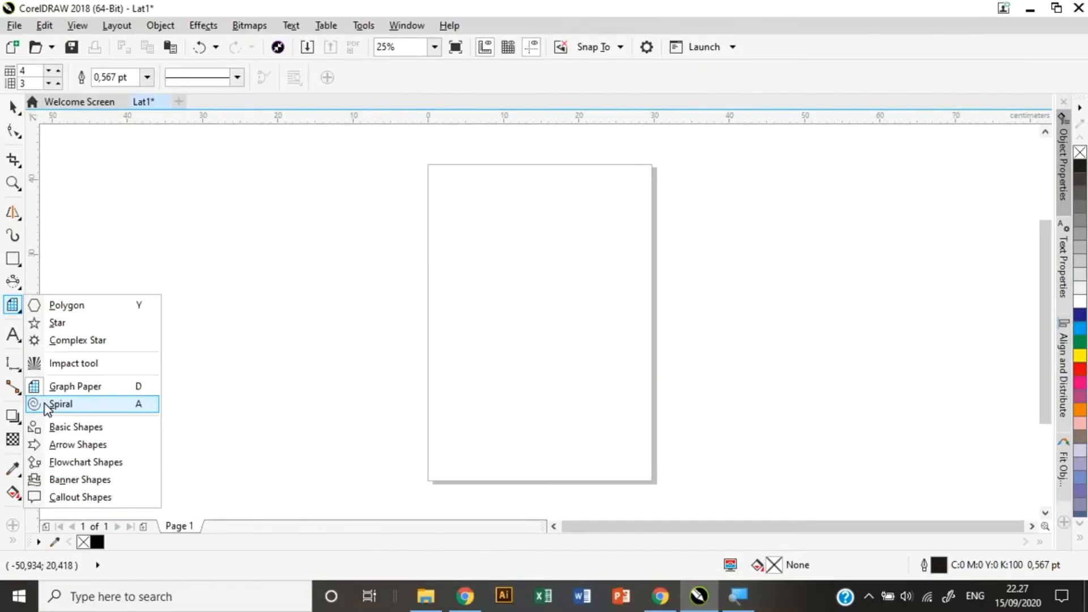
Draw a spiral on the page and set new spirals to 40 revolutions.
click(47, 409)
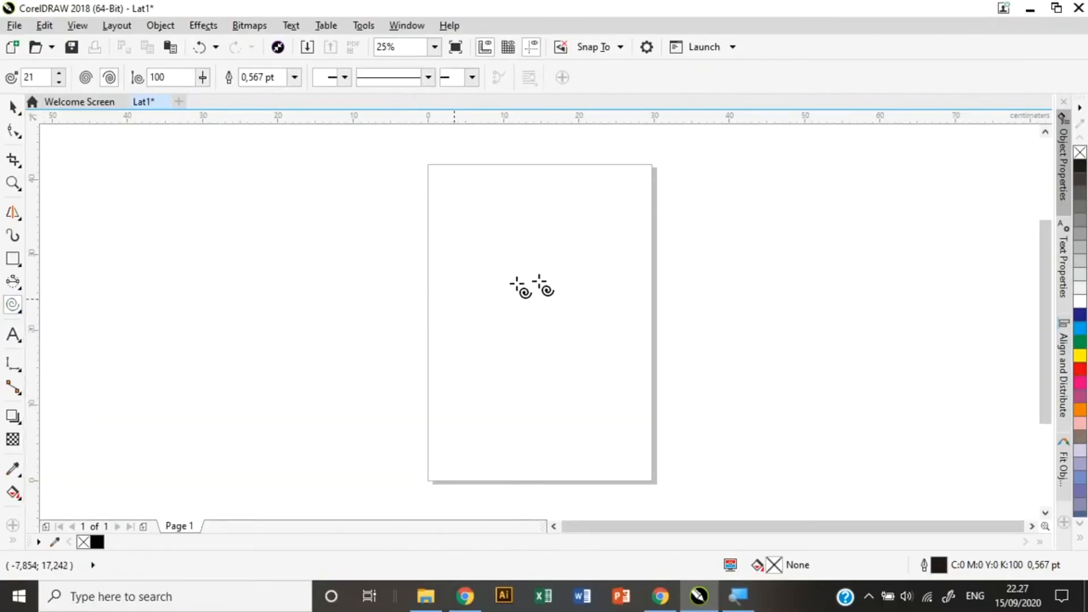
mouse_move(471, 248)
mouse_down()
mouse_move(631, 412)
mouse_move(651, 412)
mouse_up()
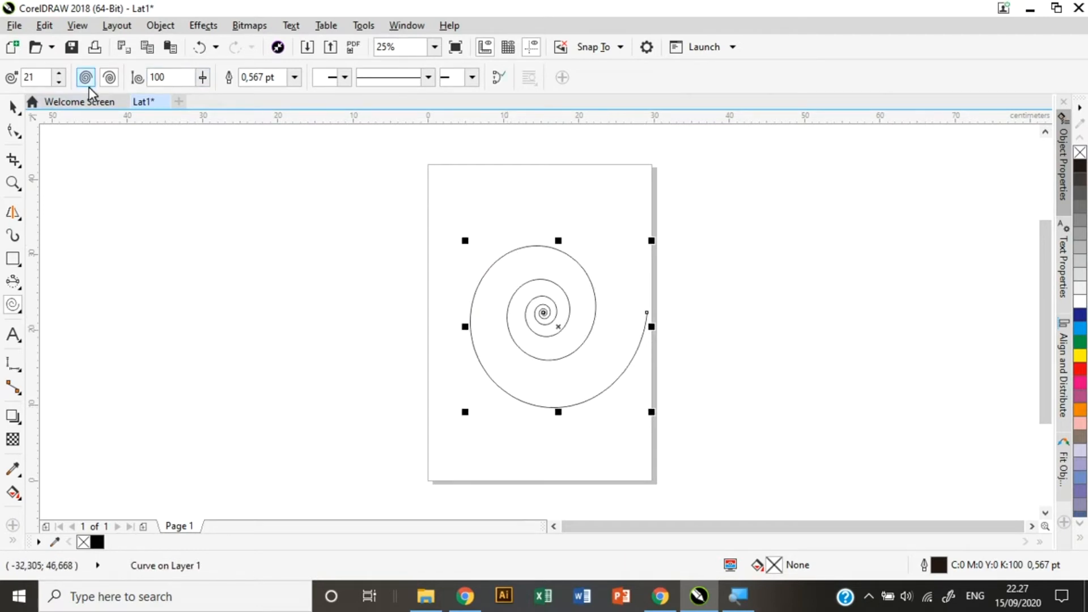
key(BackSpace)
key(BackSpace)
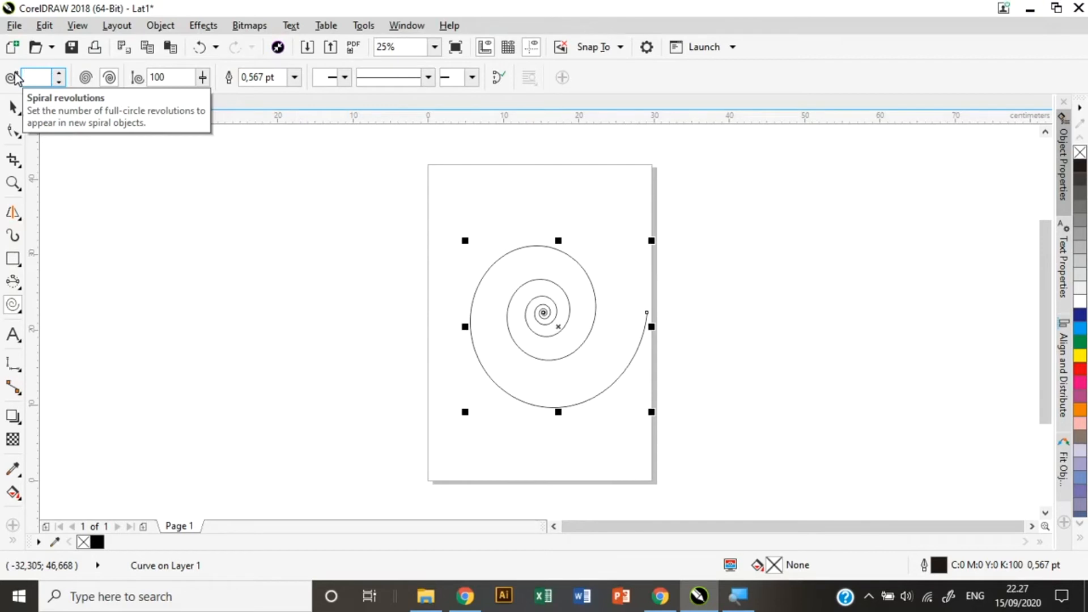
key(Return)
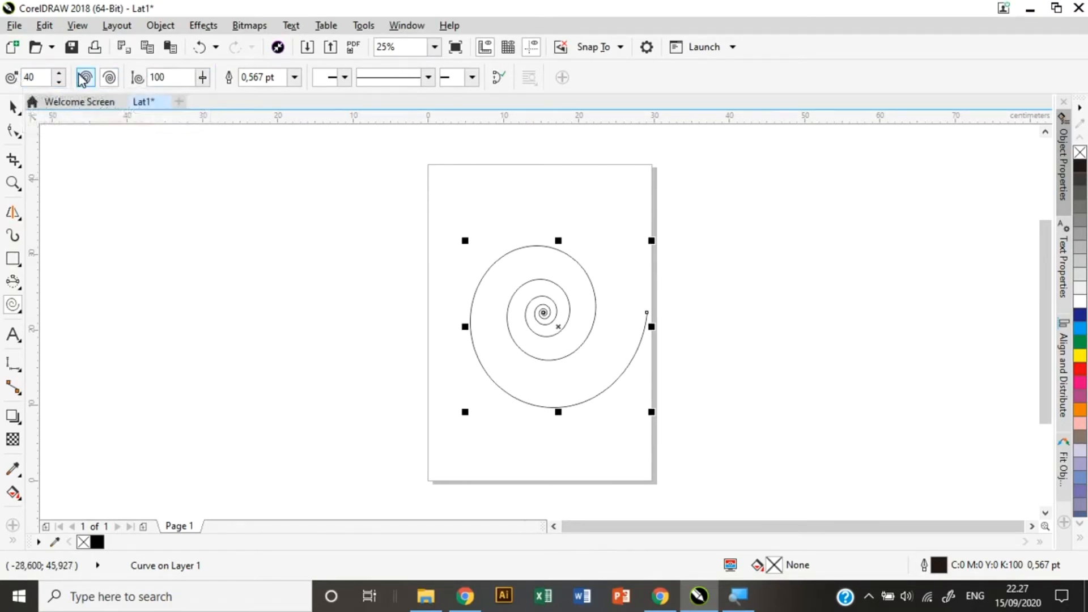
Set spiral expansion to 48 in symmetrical mode and draw two dense spirals.
click(203, 78)
drag(202, 100, 168, 104)
click(203, 77)
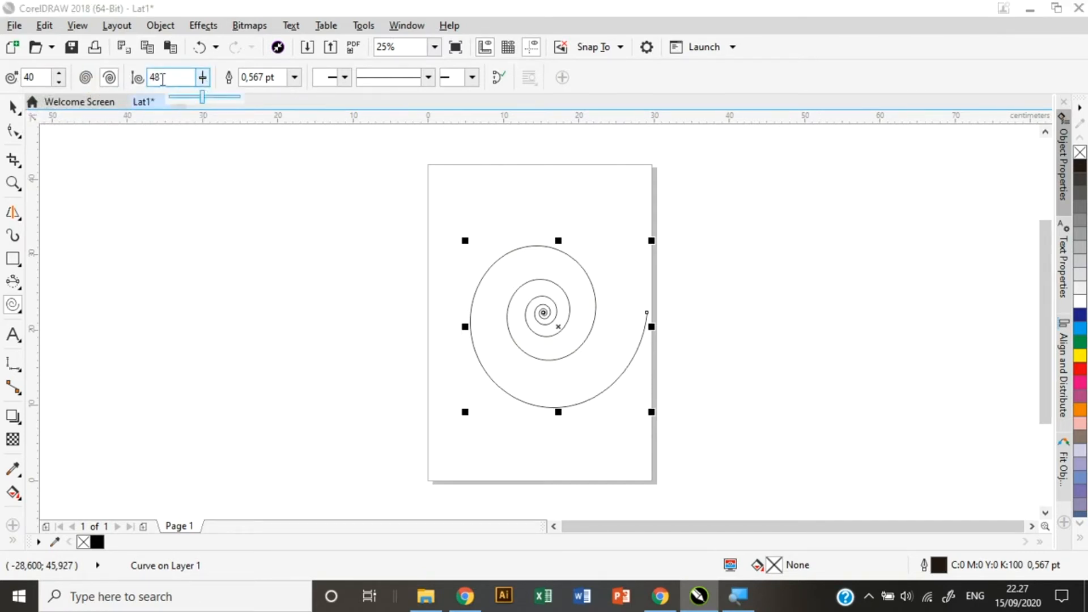
click(86, 78)
drag(554, 311, 816, 505)
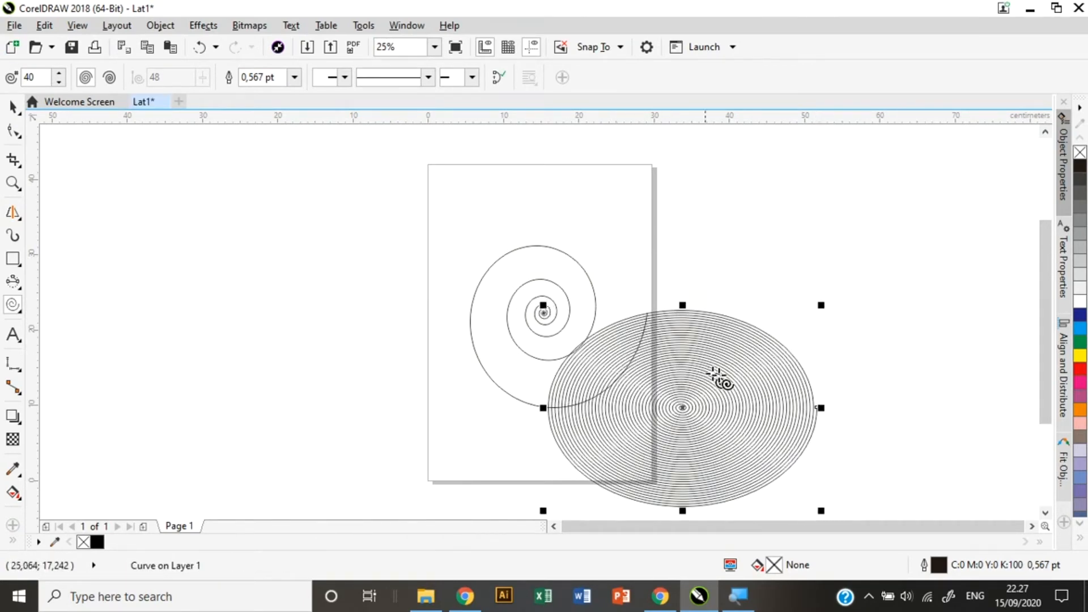
drag(293, 221, 524, 457)
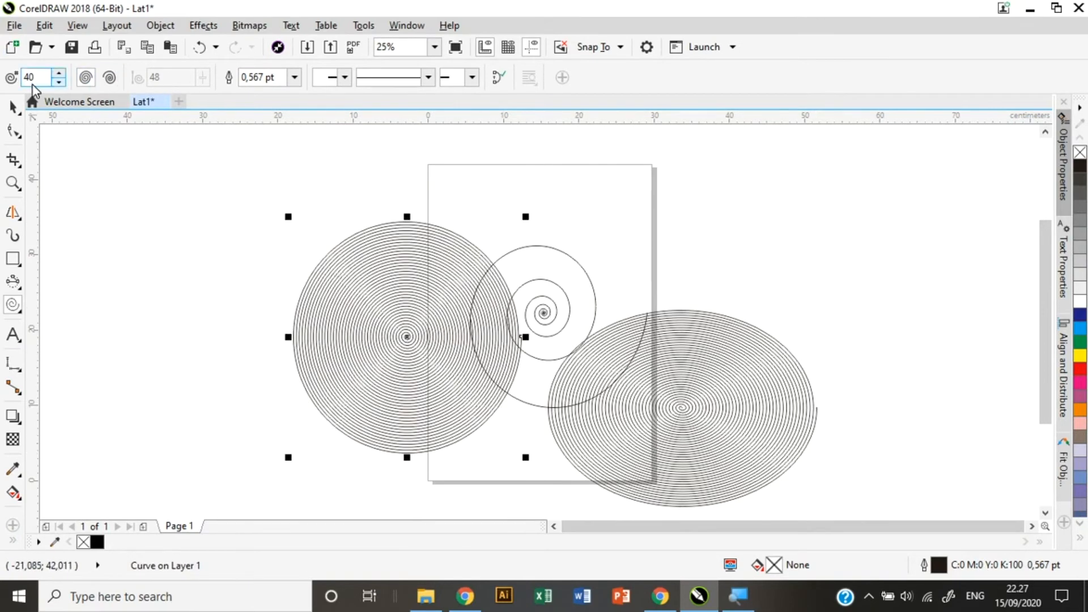
Change the revolutions, draw a logarithmic spiral at top right, then delete all four spirals.
key(BackSpace)
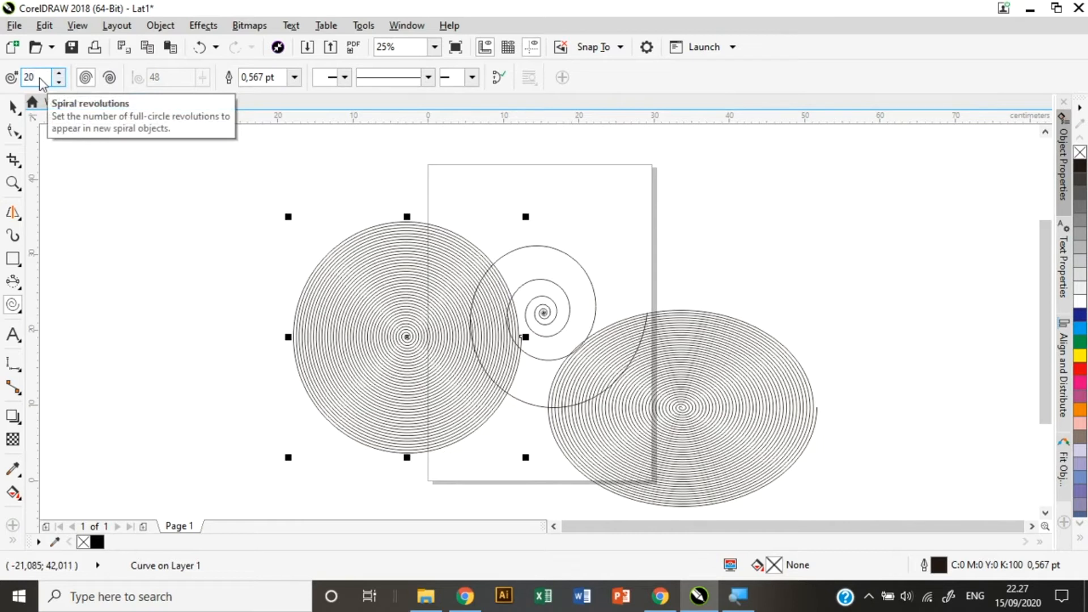
click(110, 78)
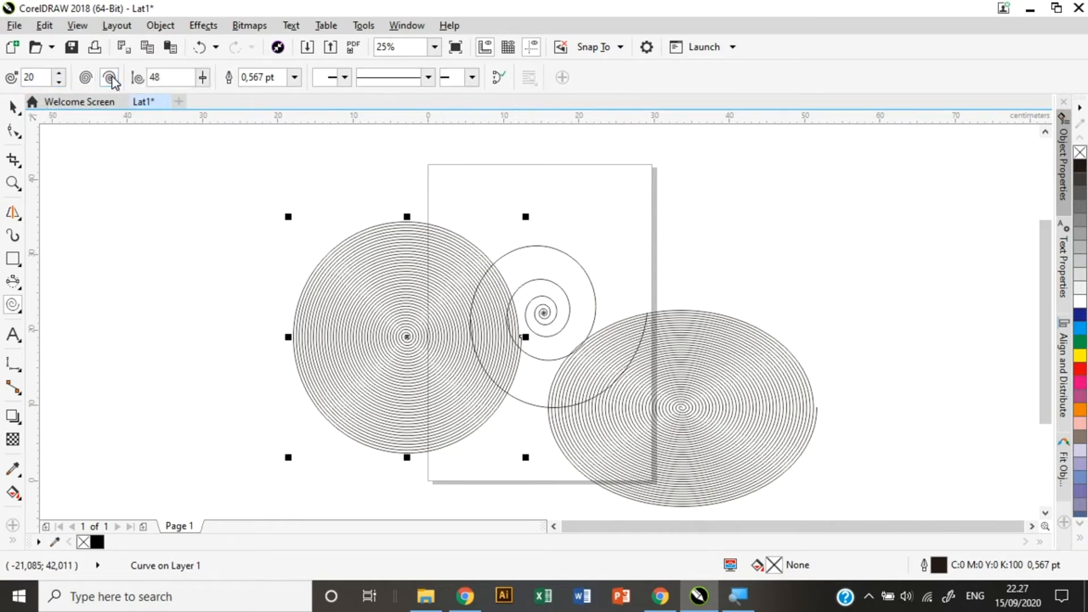
drag(670, 182, 908, 373)
key(ctrl+a)
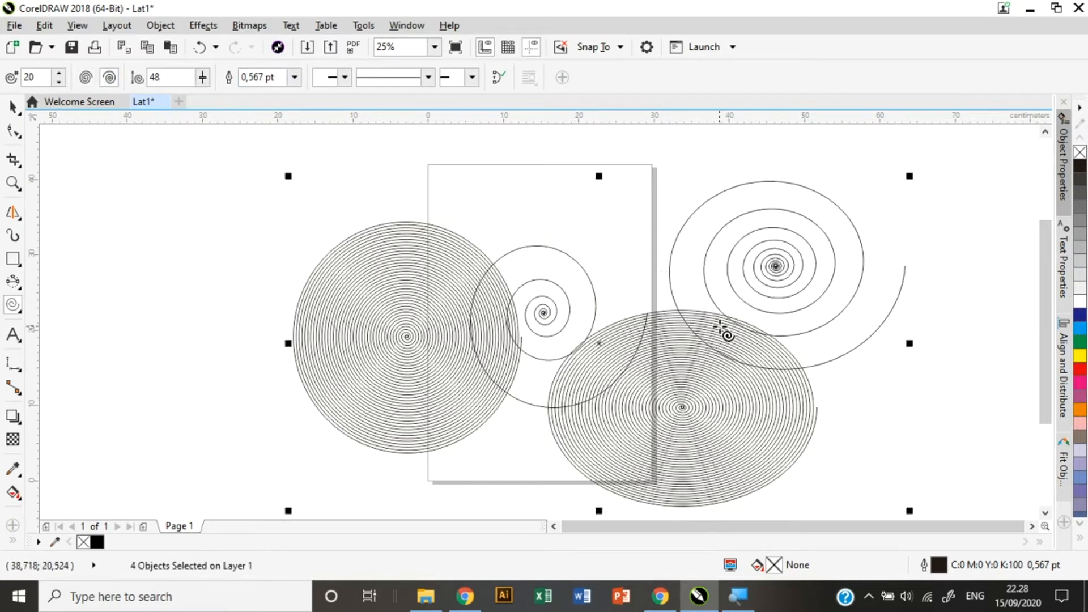
key(Delete)
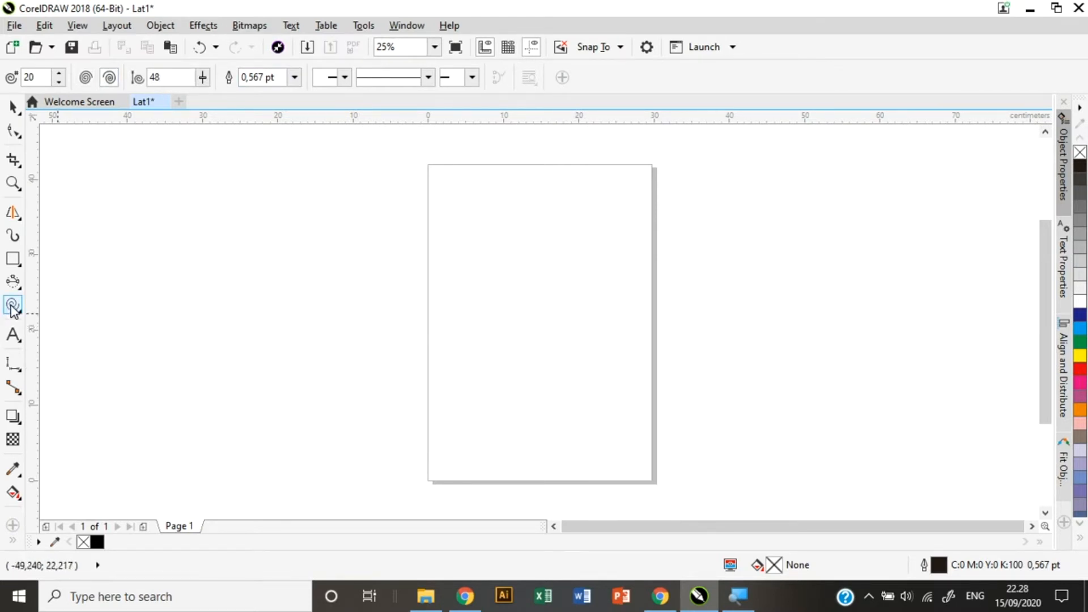
Draw a cylinder on the page with the Basic Shapes tool.
click(14, 309)
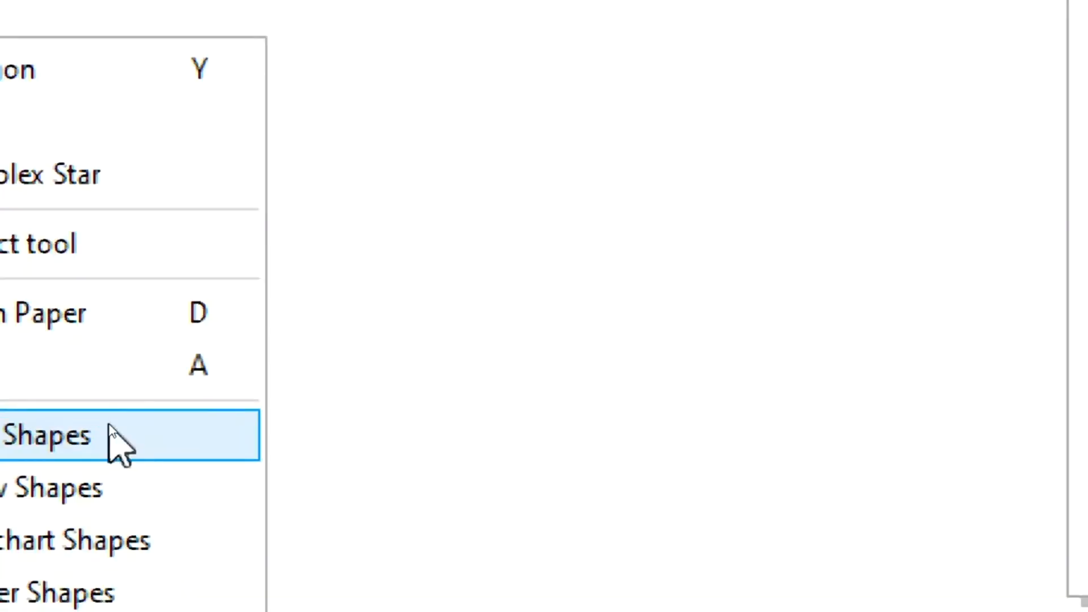
click(108, 436)
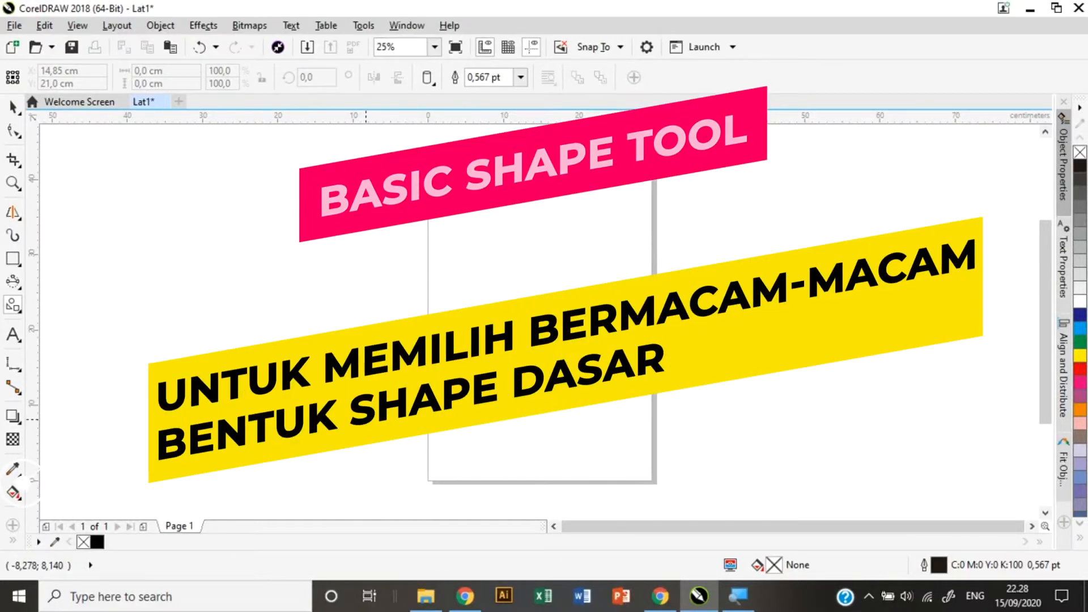
drag(459, 227, 619, 404)
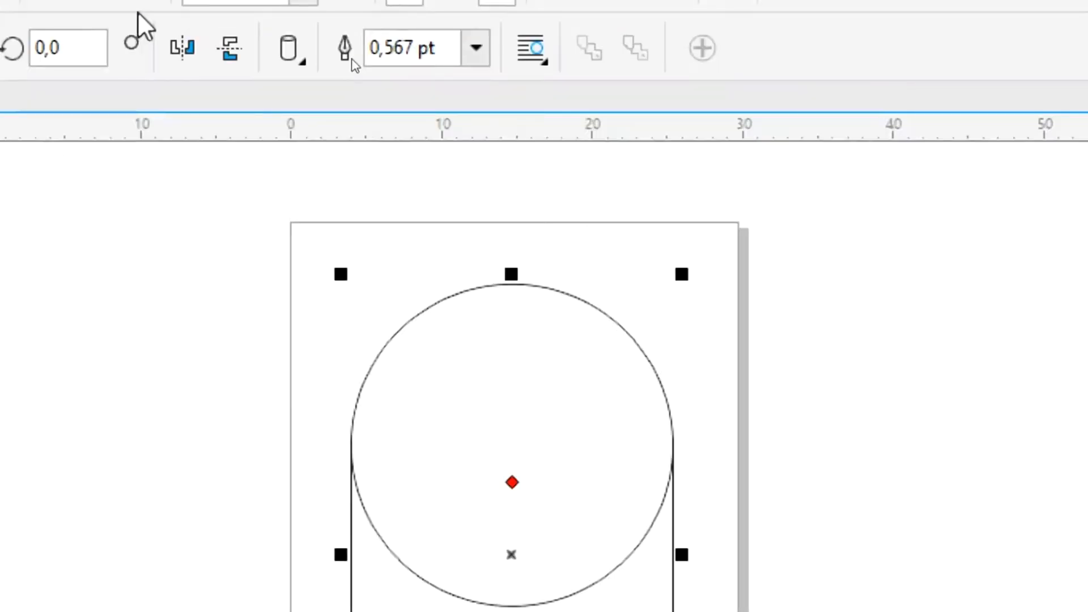
Draw a heart left of the cylinder, then delete both shapes.
click(288, 59)
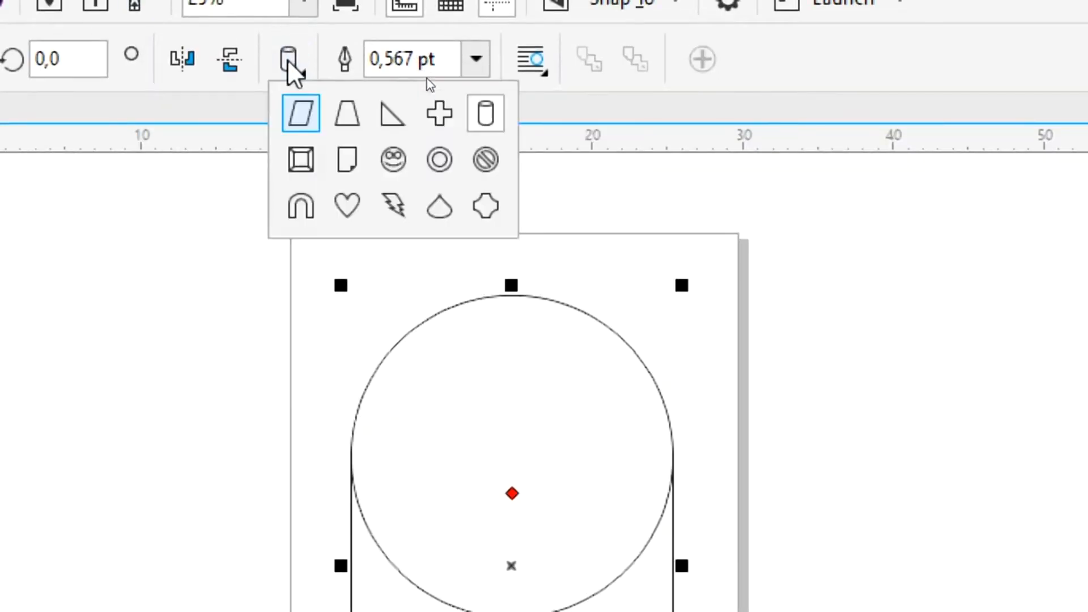
click(348, 205)
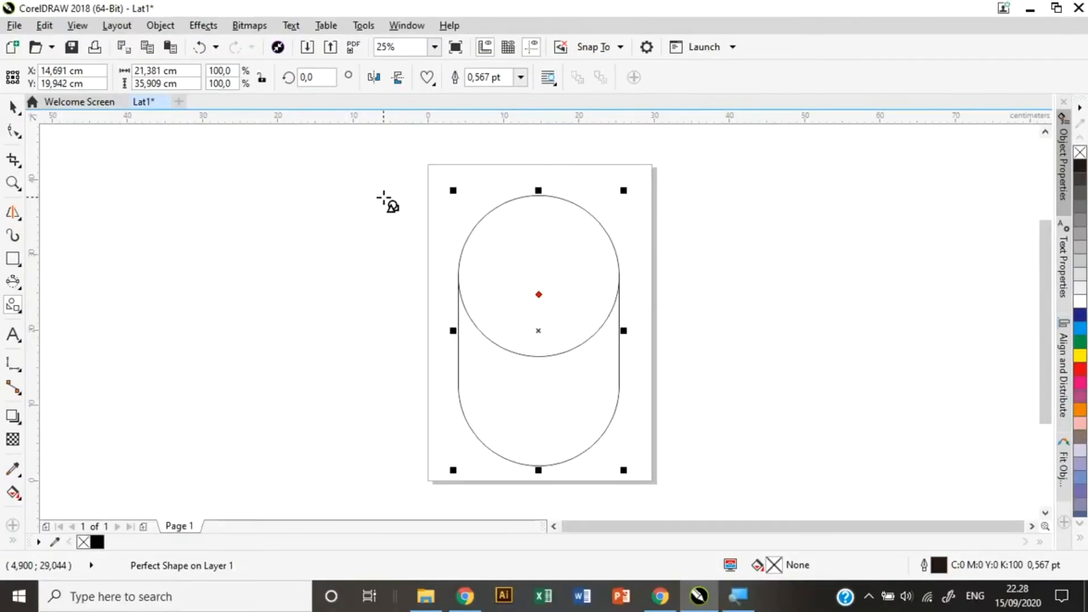
drag(261, 244, 375, 436)
drag(448, 392, 448, 391)
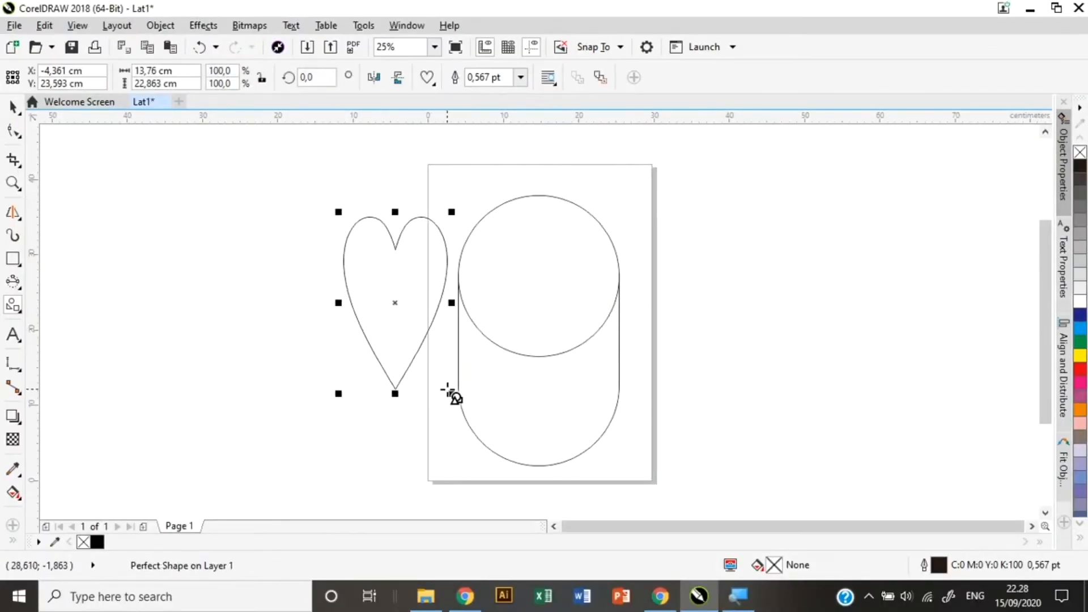
key(ctrl+a)
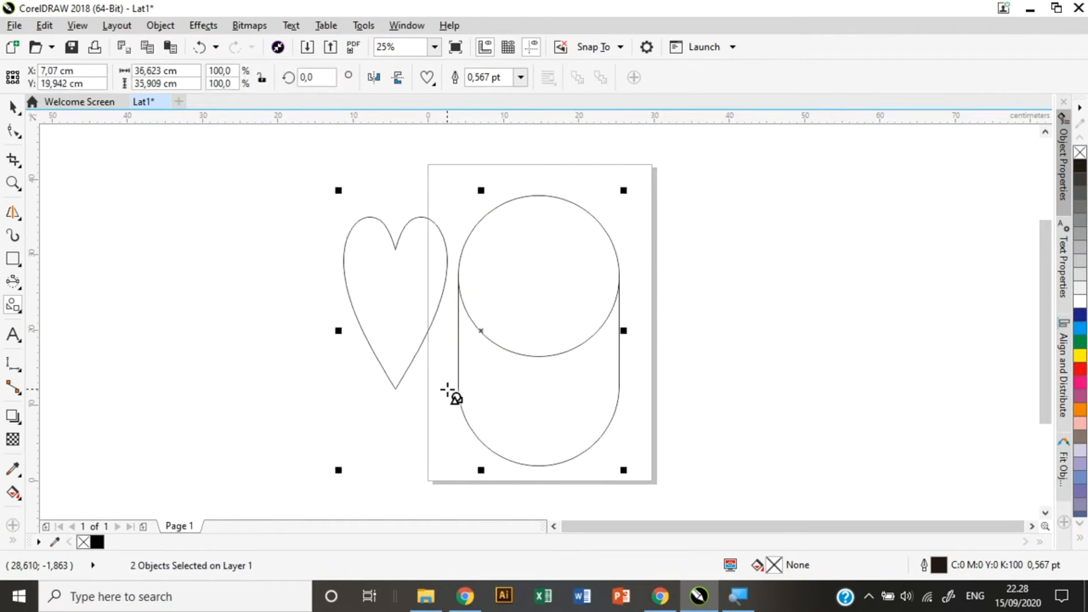
key(Delete)
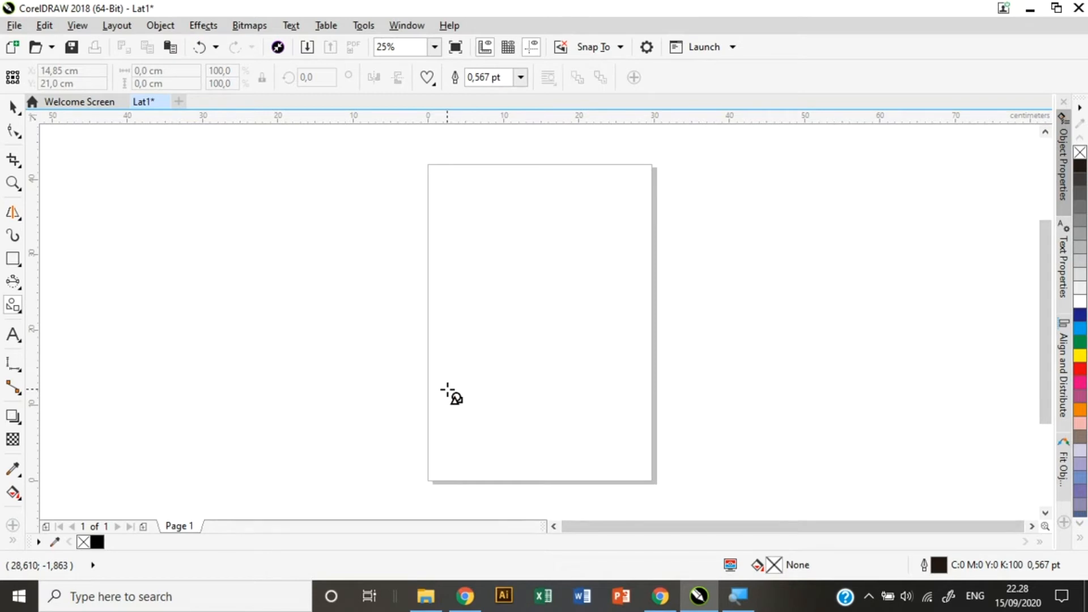
Draw an upward arrow on the page with the Arrow Shapes tool.
click(14, 306)
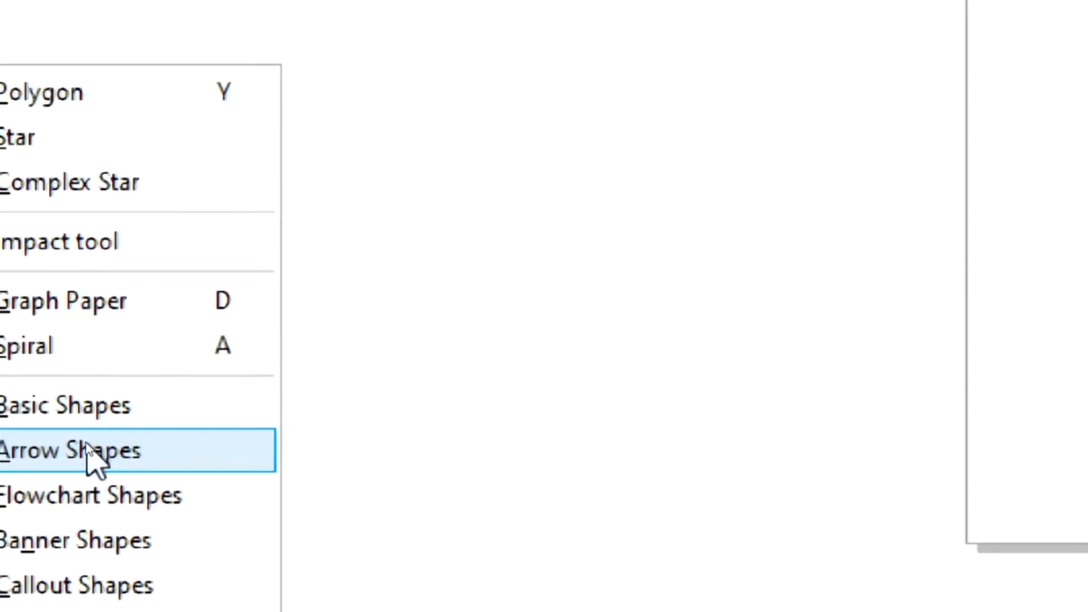
click(34, 451)
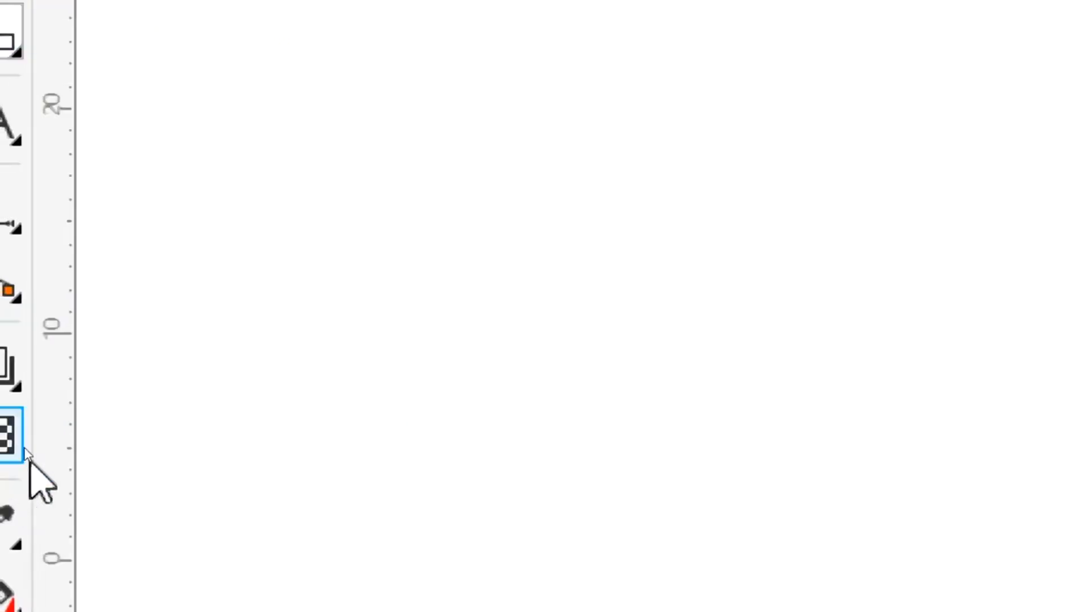
mouse_move(4, 35)
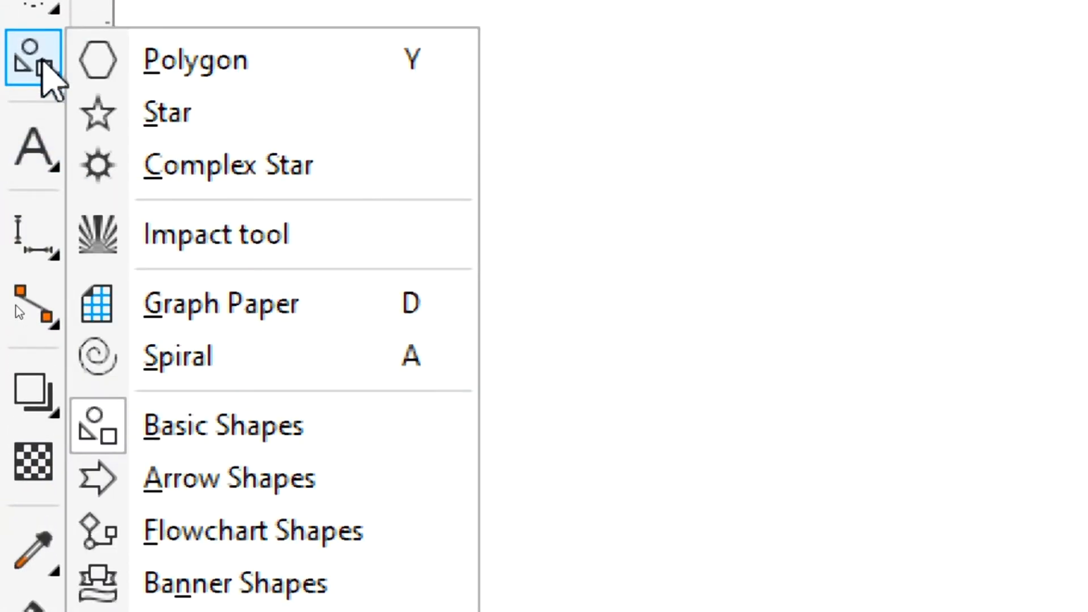
click(250, 487)
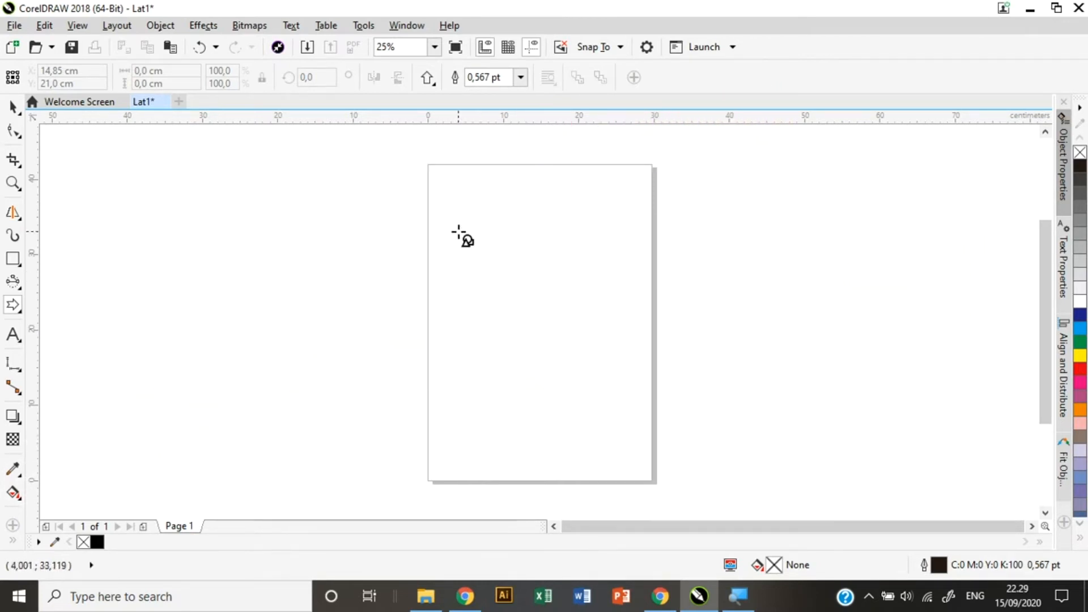
drag(409, 229, 591, 423)
Draw a large striped arrow, then delete all the arrows.
click(427, 79)
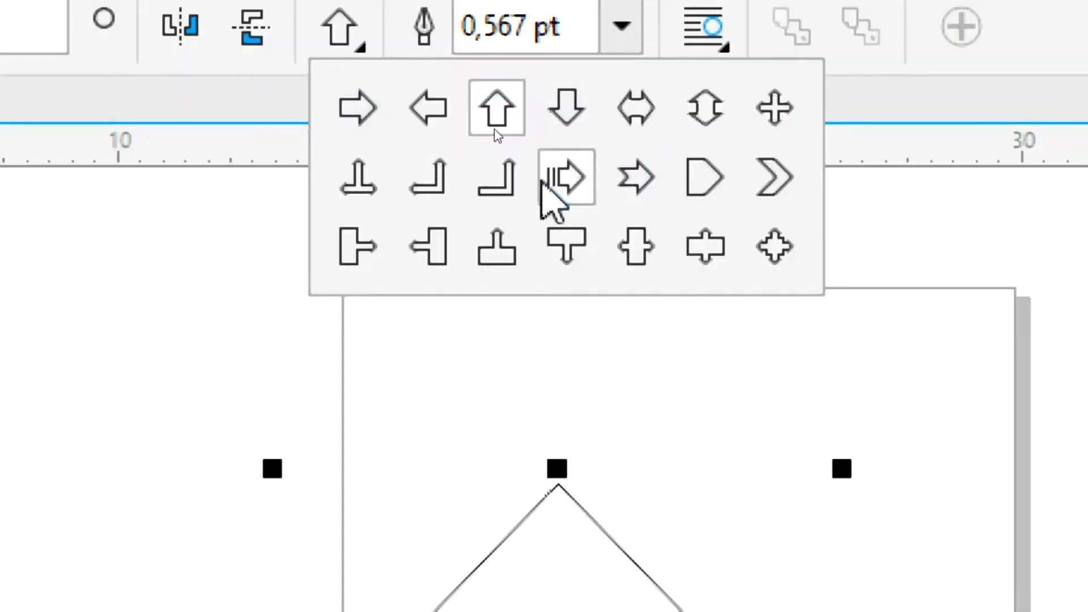
click(541, 182)
mouse_move(584, 324)
mouse_down()
mouse_move(1015, 388)
mouse_move(1002, 548)
mouse_move(1062, 546)
mouse_up()
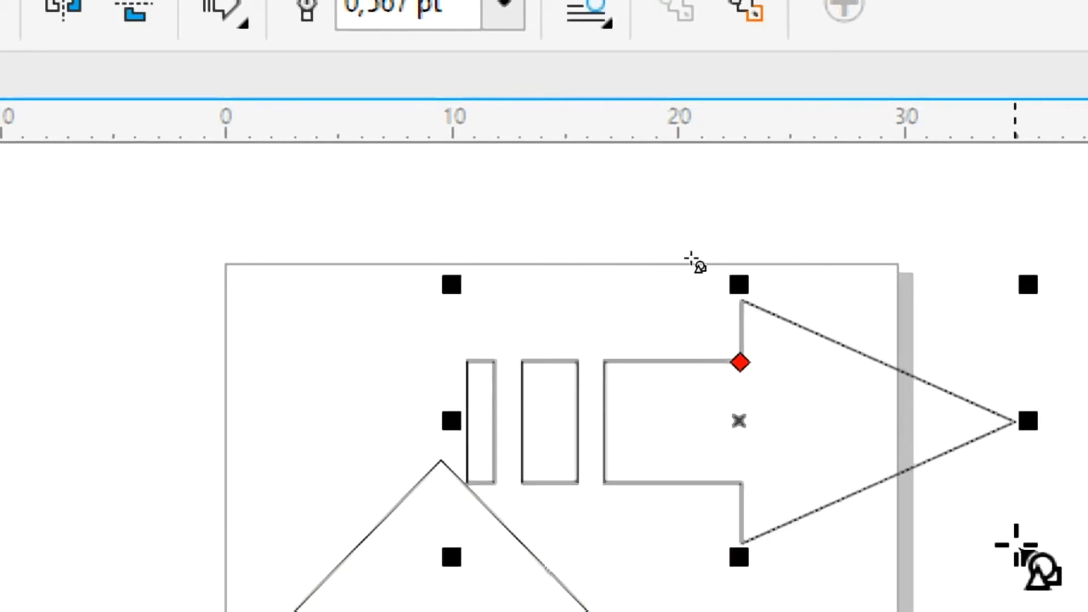
key(ctrl+a)
key(Delete)
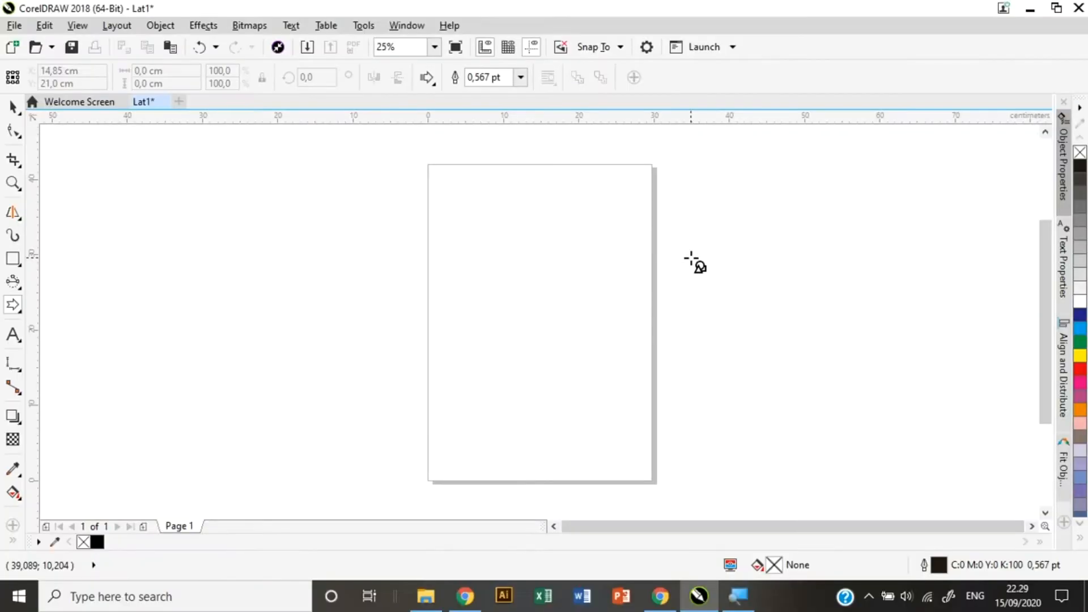
Draw a sample flowchart shape, a tailed circle, on the page.
click(18, 309)
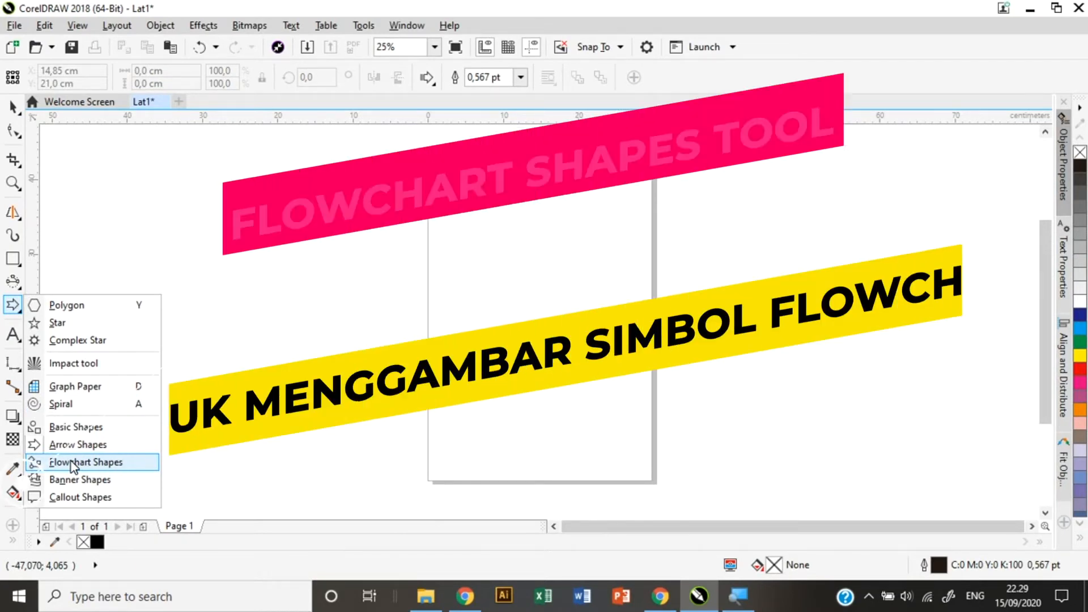
click(73, 463)
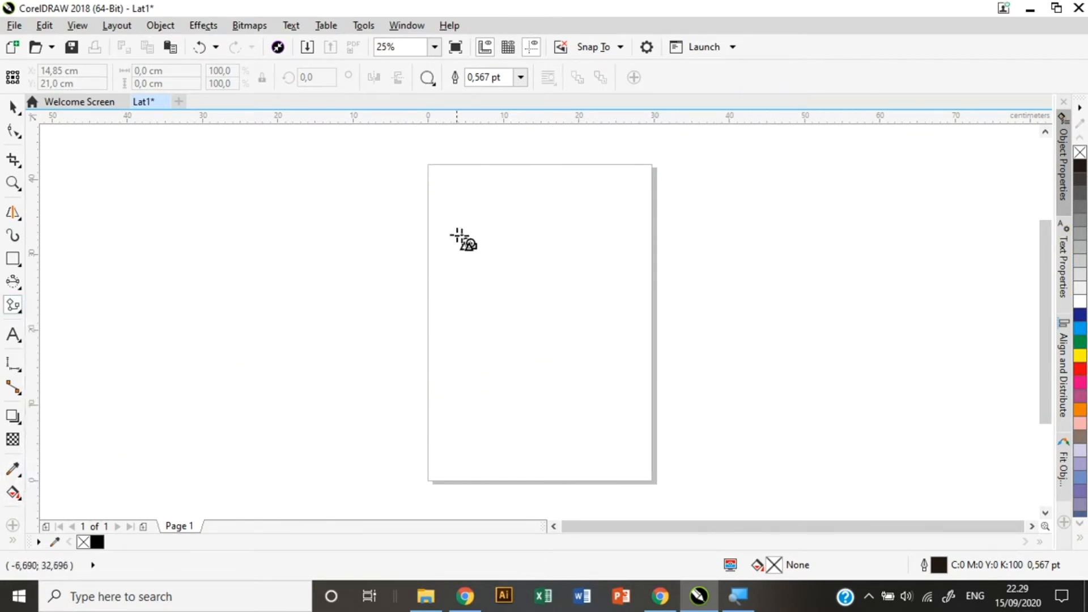
drag(441, 228, 586, 401)
Draw a wavy-bottomed document shape right of the page, then delete both shapes.
click(428, 79)
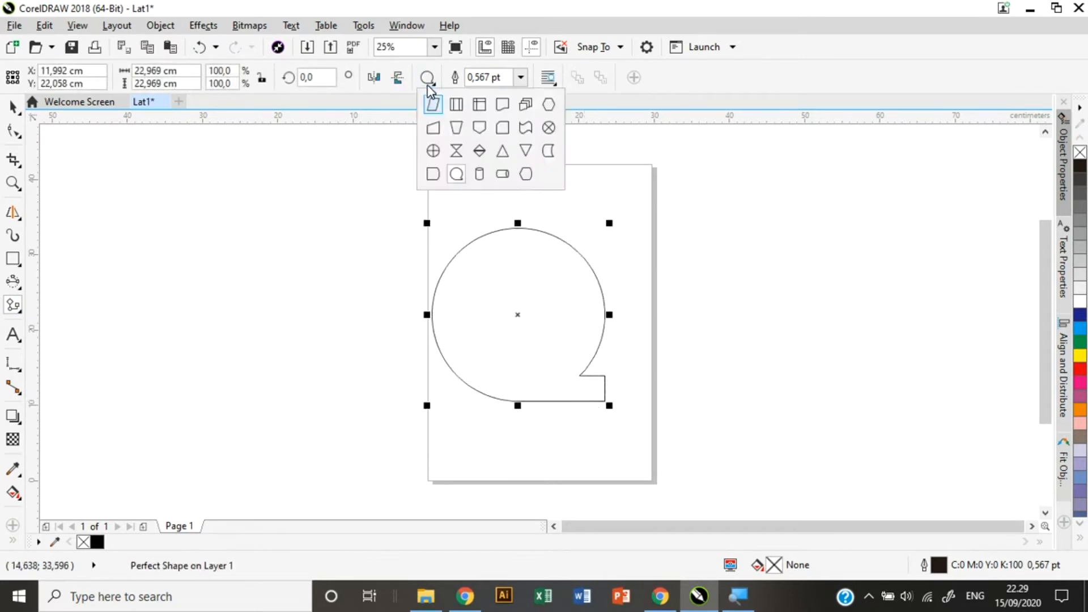
click(497, 107)
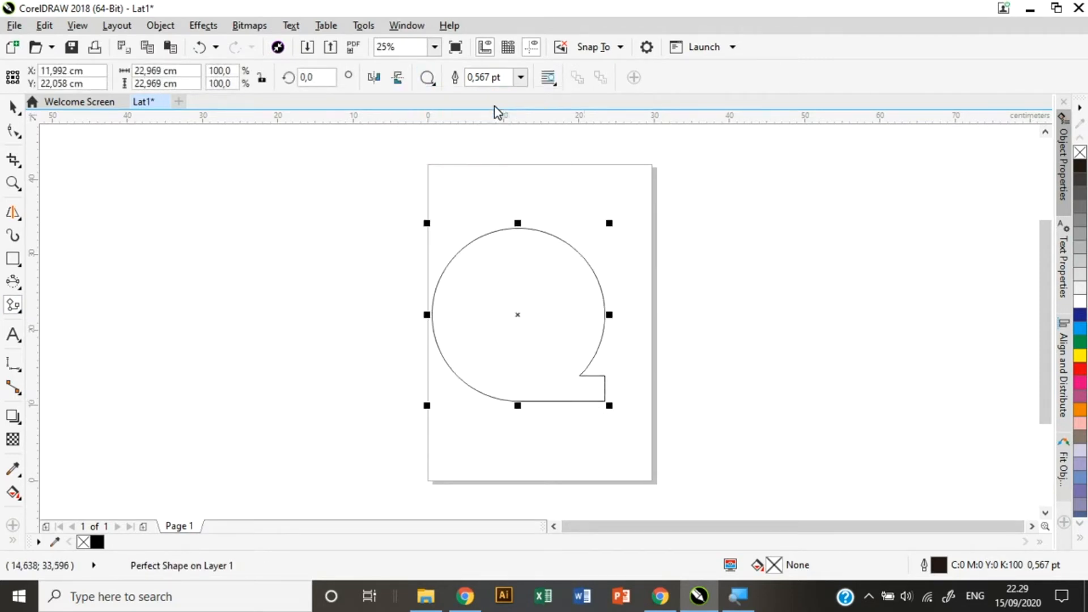
drag(694, 209, 925, 409)
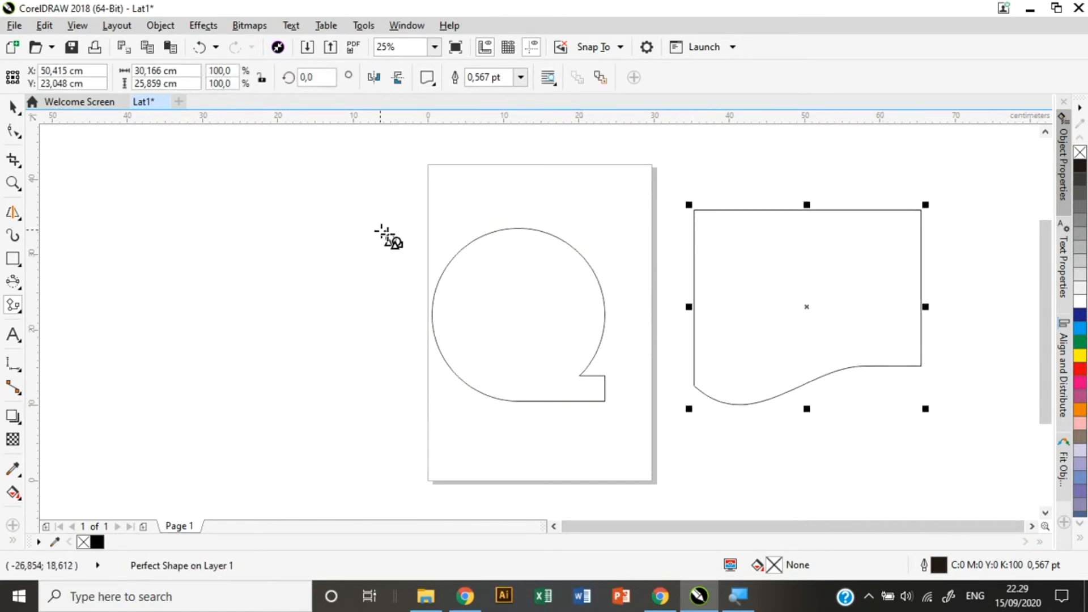
key(ctrl+a)
key(Delete)
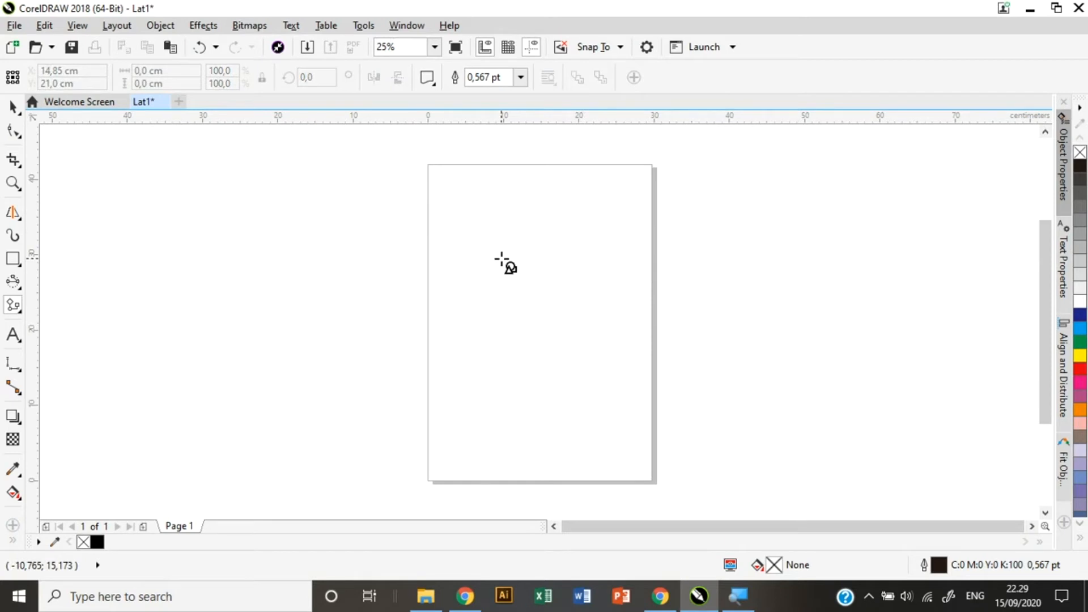
Draw a sample wavy flag banner on the page with Banner Shapes.
click(20, 312)
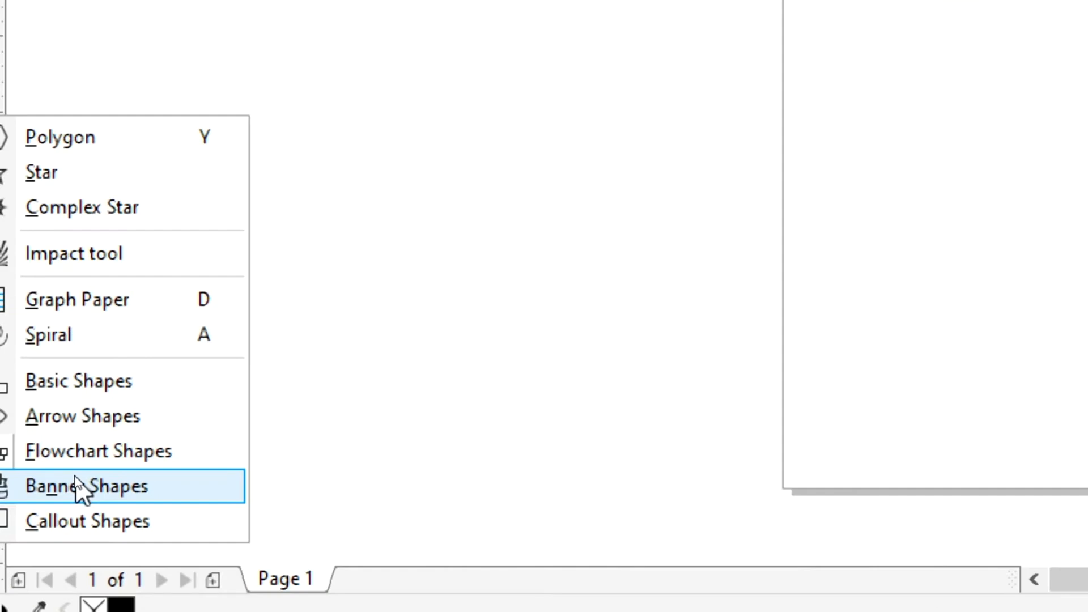
click(78, 486)
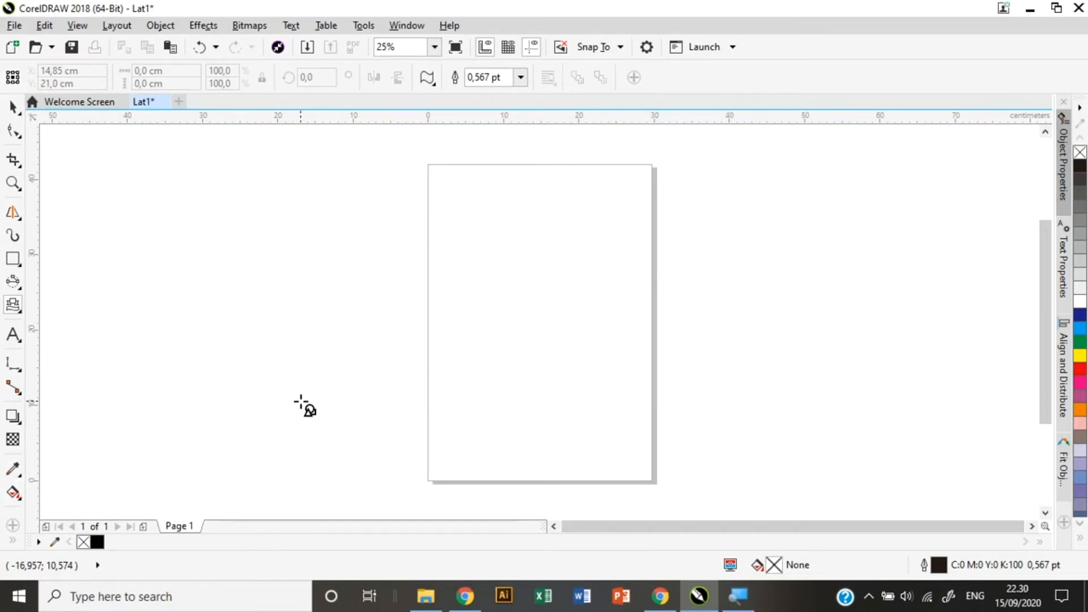
mouse_move(431, 228)
mouse_down()
mouse_move(586, 324)
mouse_move(628, 376)
mouse_up()
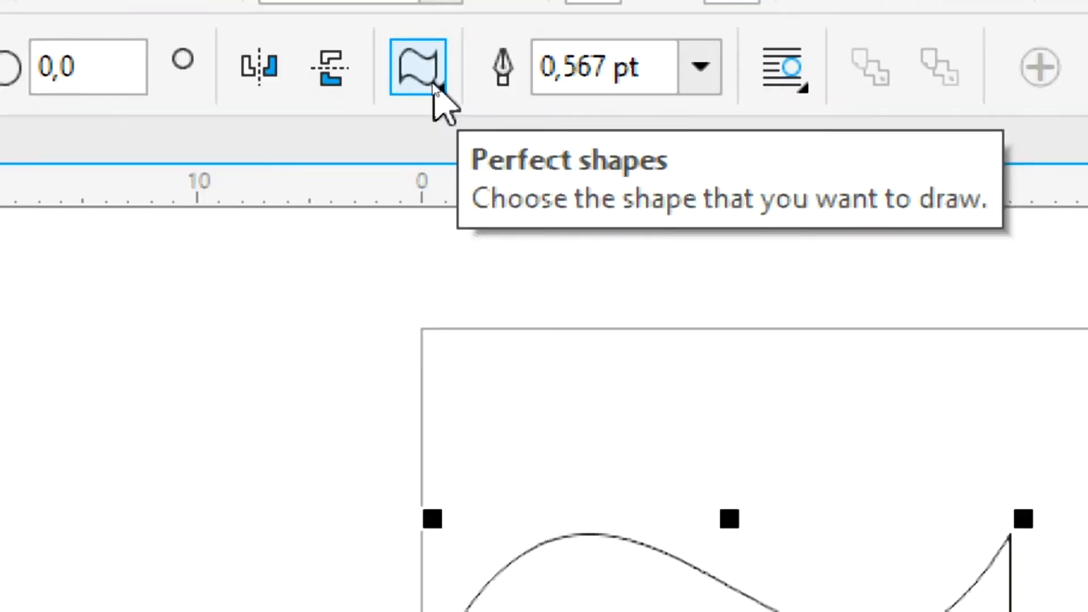
Draw a ribbon-style banner, then delete both banner shapes.
click(434, 86)
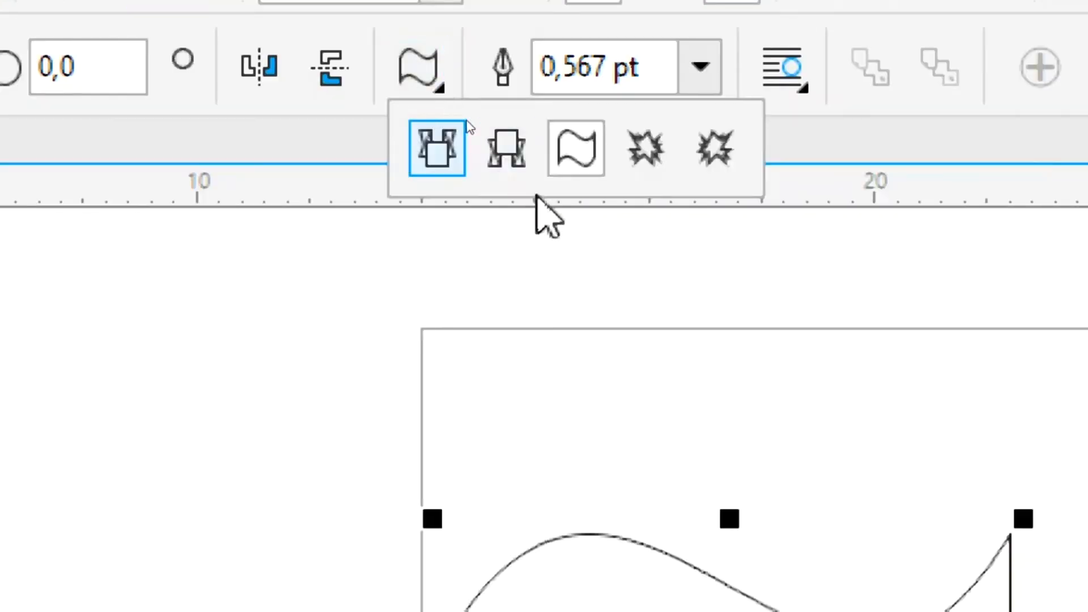
click(487, 150)
drag(39, 418, 619, 611)
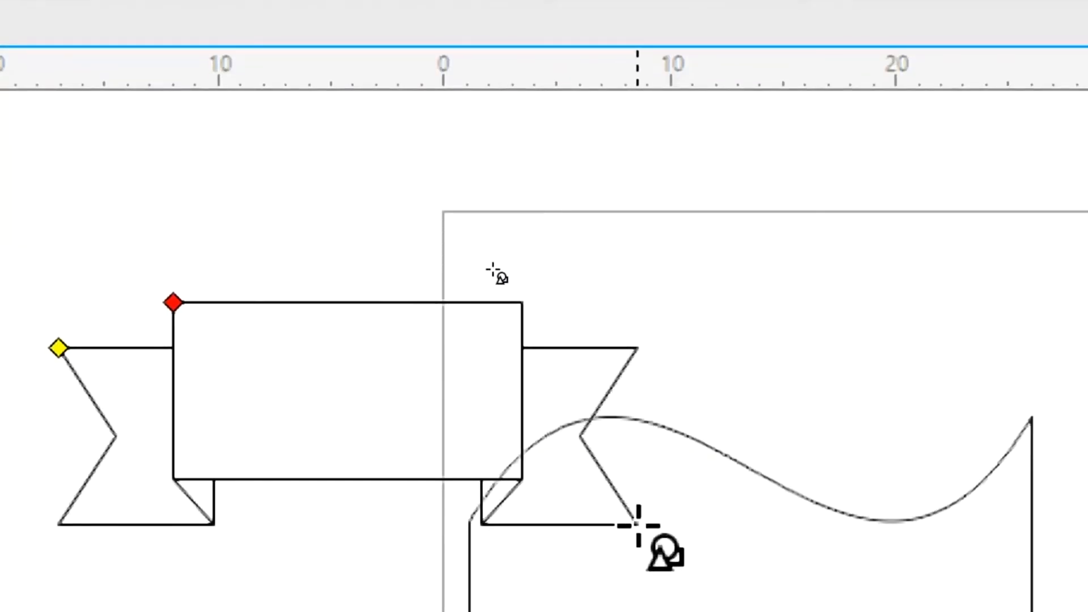
drag(638, 525, 638, 526)
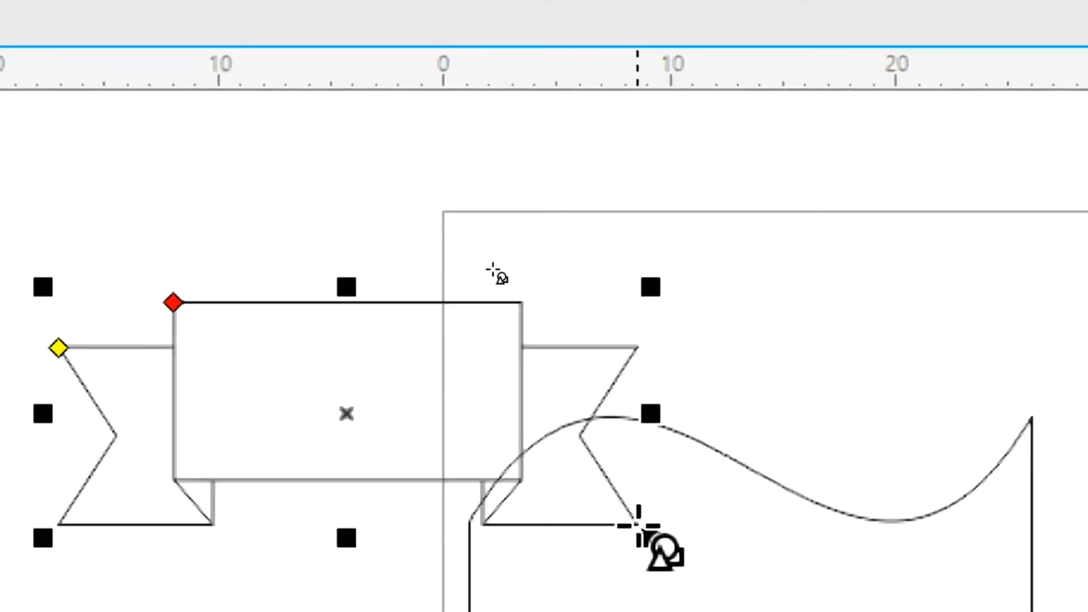
key(ctrl+a)
key(Delete)
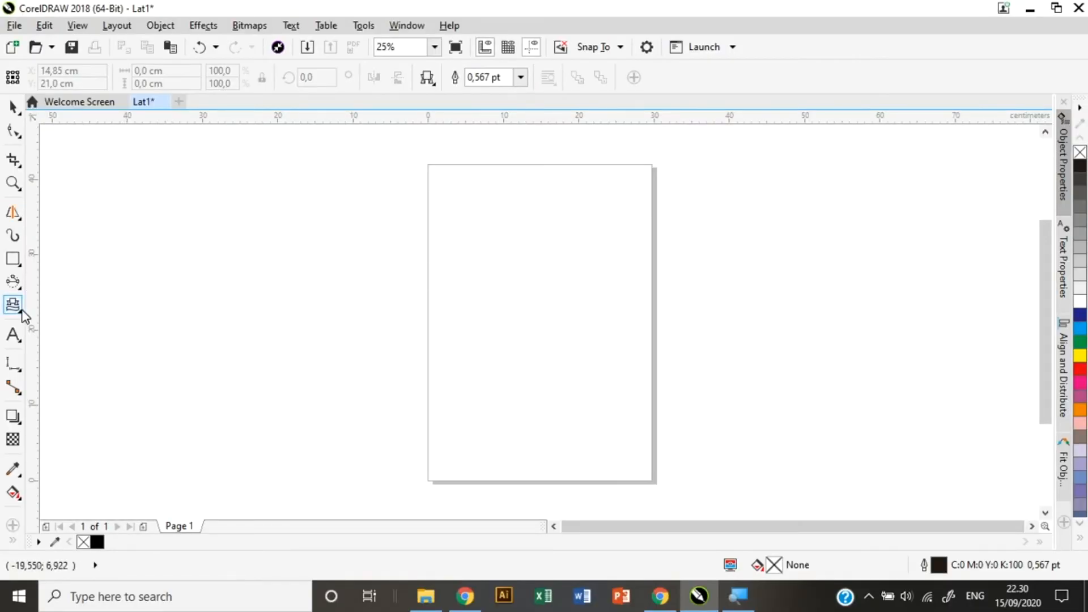
click(19, 313)
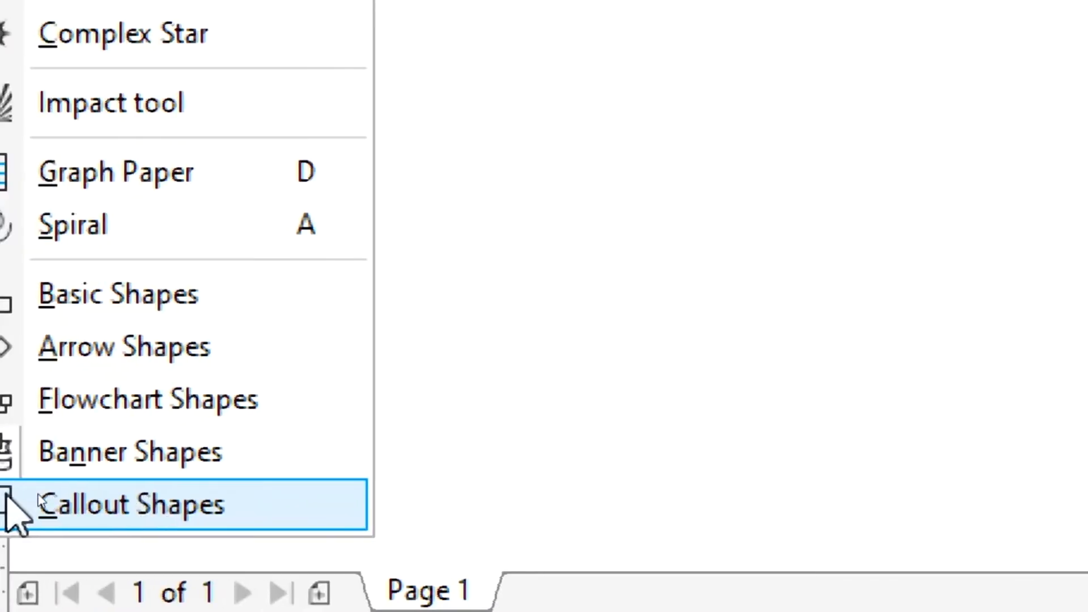
Draw a rectangular callout and an oval callout as samples, then delete both.
click(97, 500)
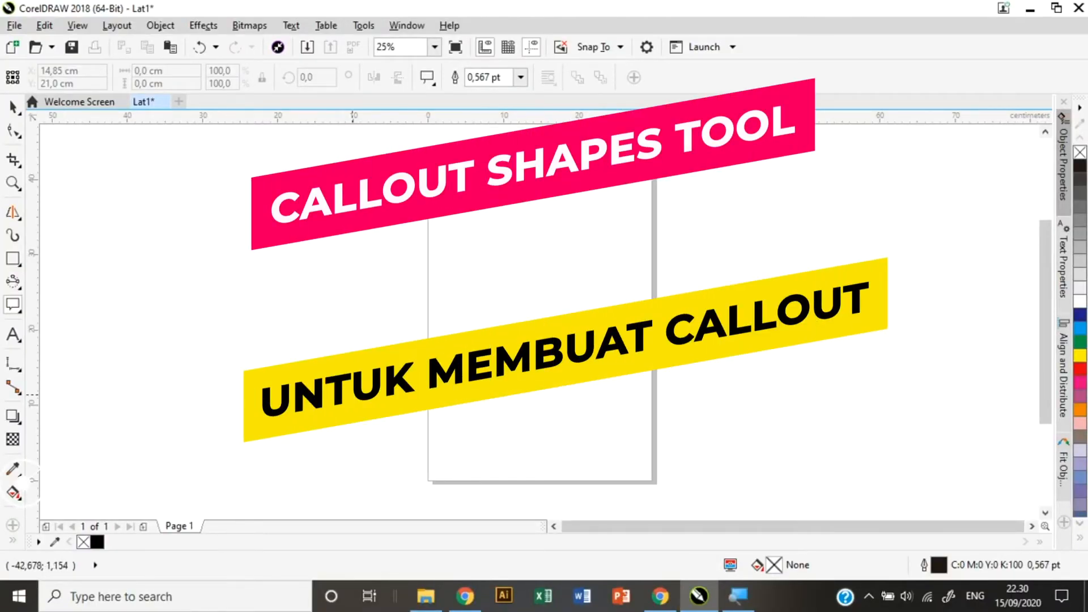
drag(481, 247, 782, 392)
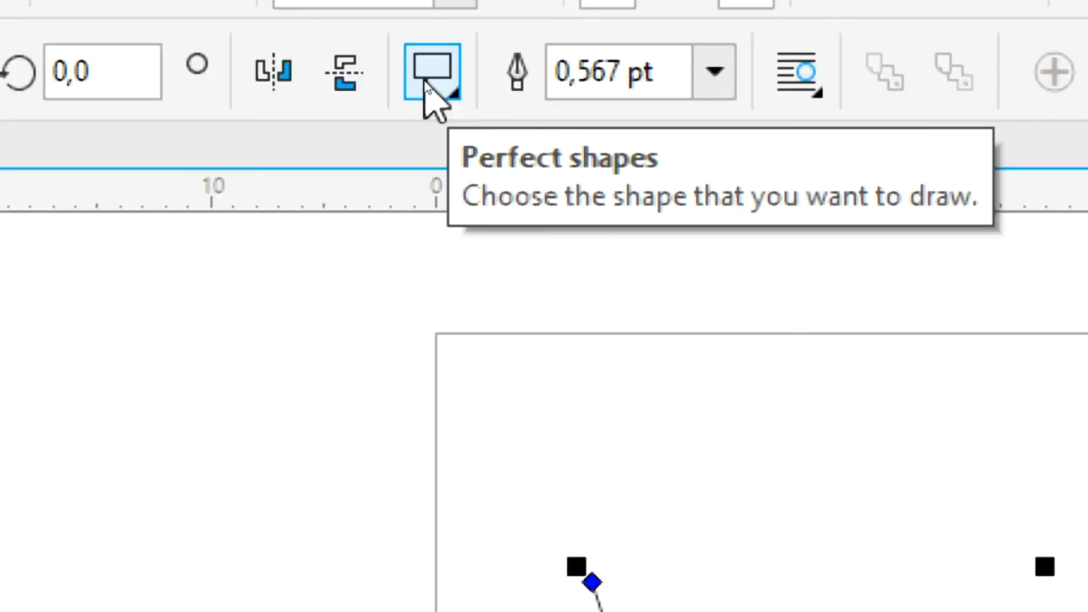
click(432, 94)
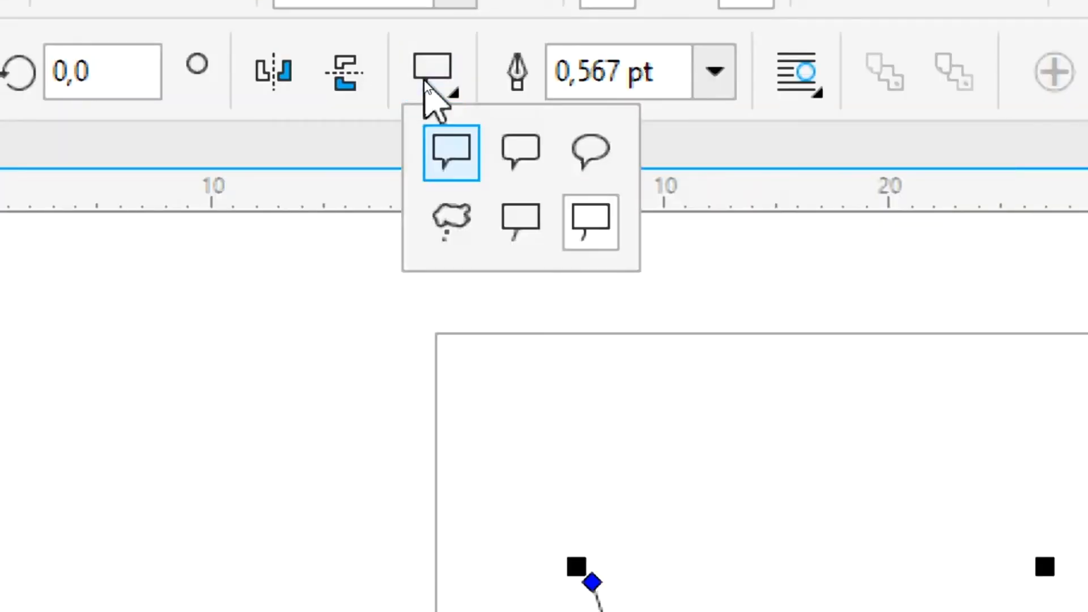
click(611, 149)
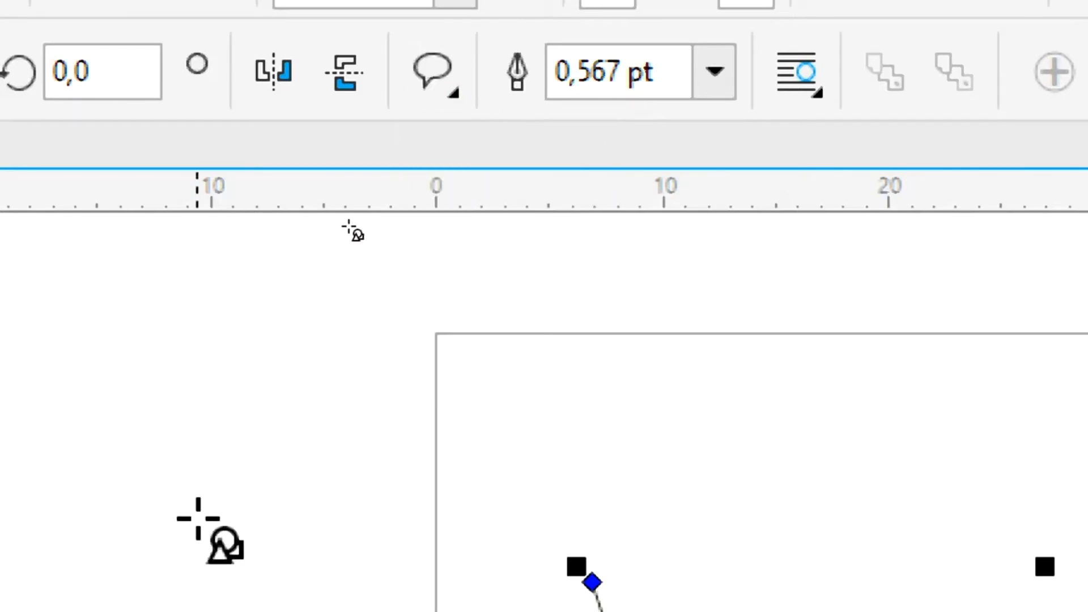
drag(267, 364, 877, 611)
drag(878, 548, 878, 548)
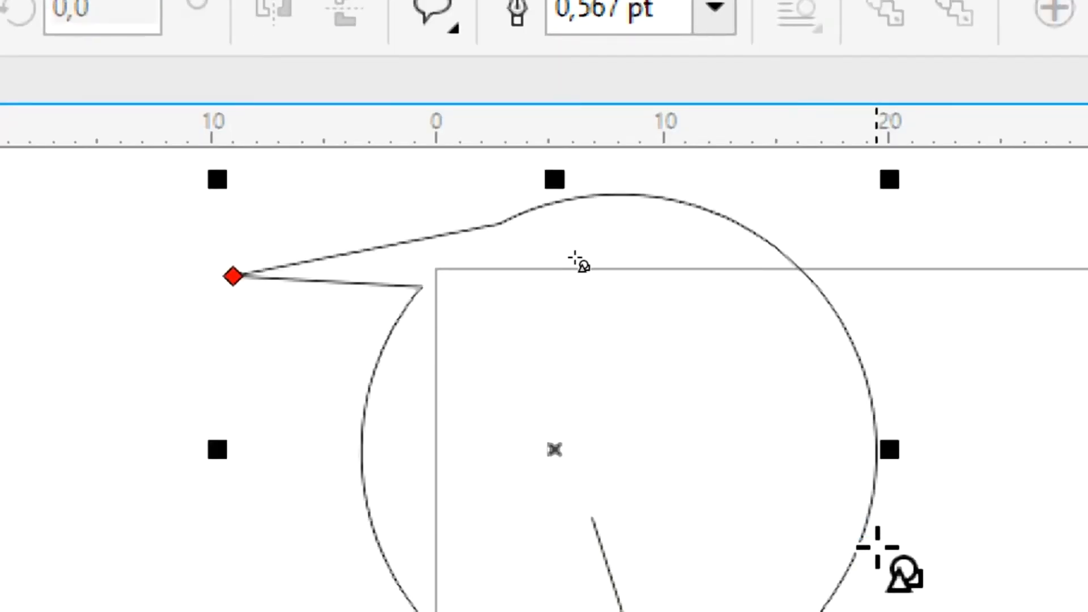
key(ctrl+a)
key(Delete)
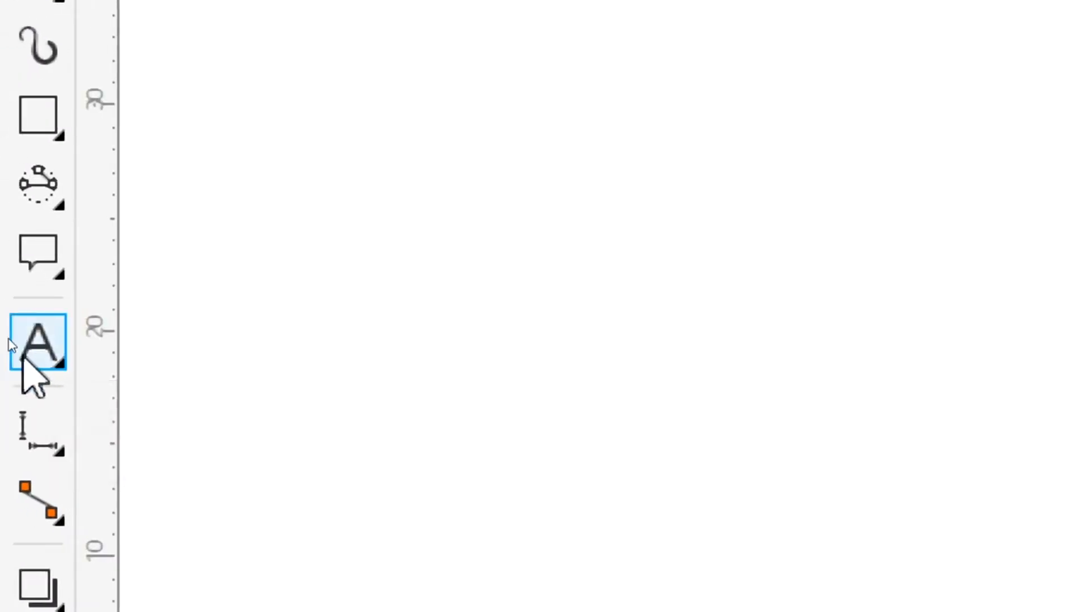
Switch to the Text tool and choose Knewave as the font with nothing selected.
click(61, 363)
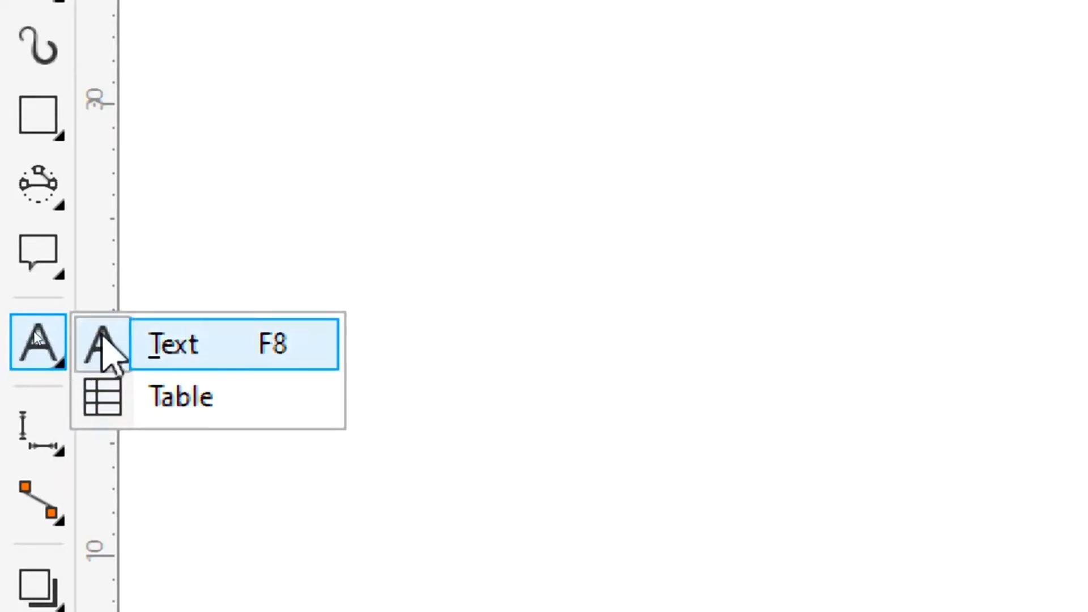
click(154, 343)
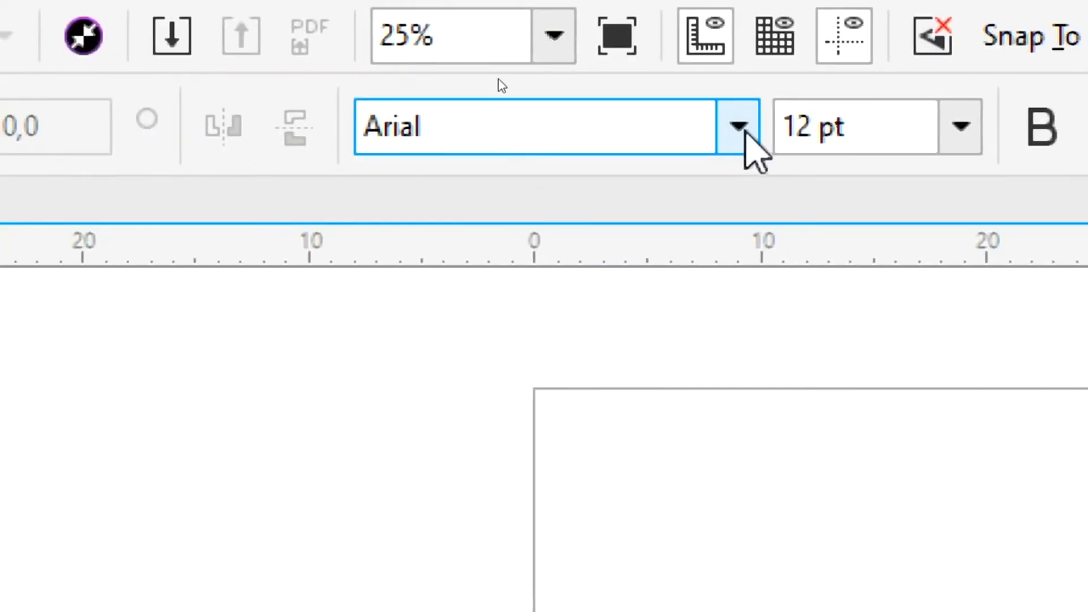
click(739, 127)
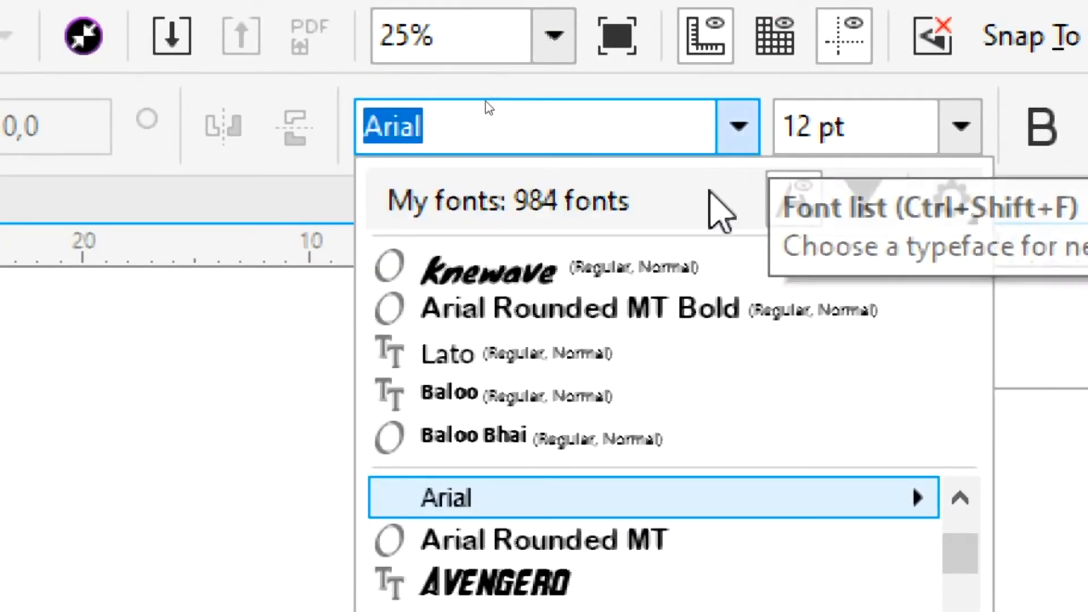
click(637, 271)
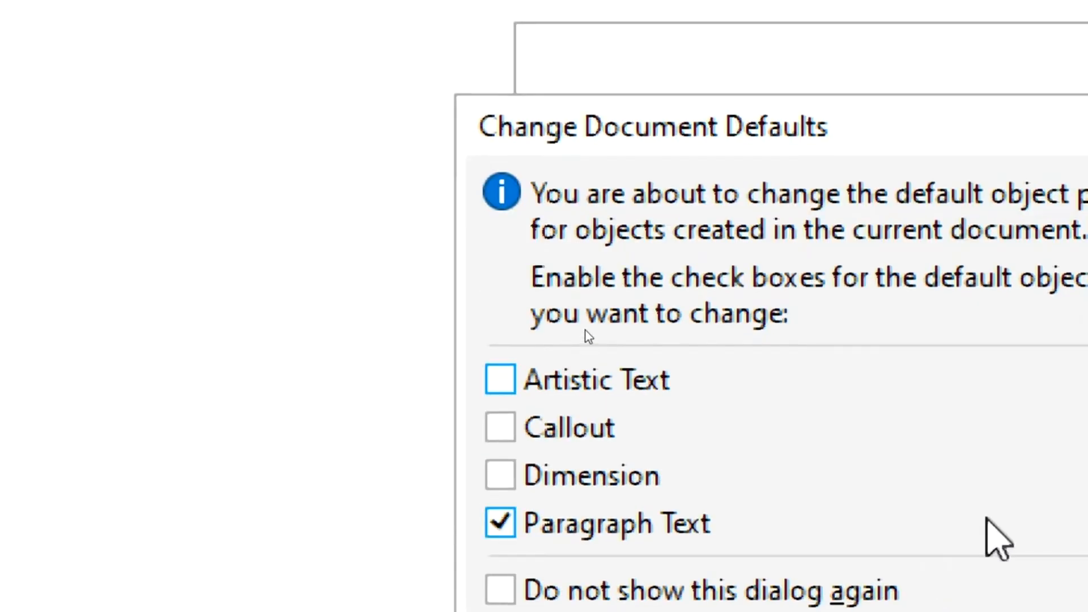
Cancel the defaults prompt and type 'Teks' as artistic text near the page top.
click(979, 611)
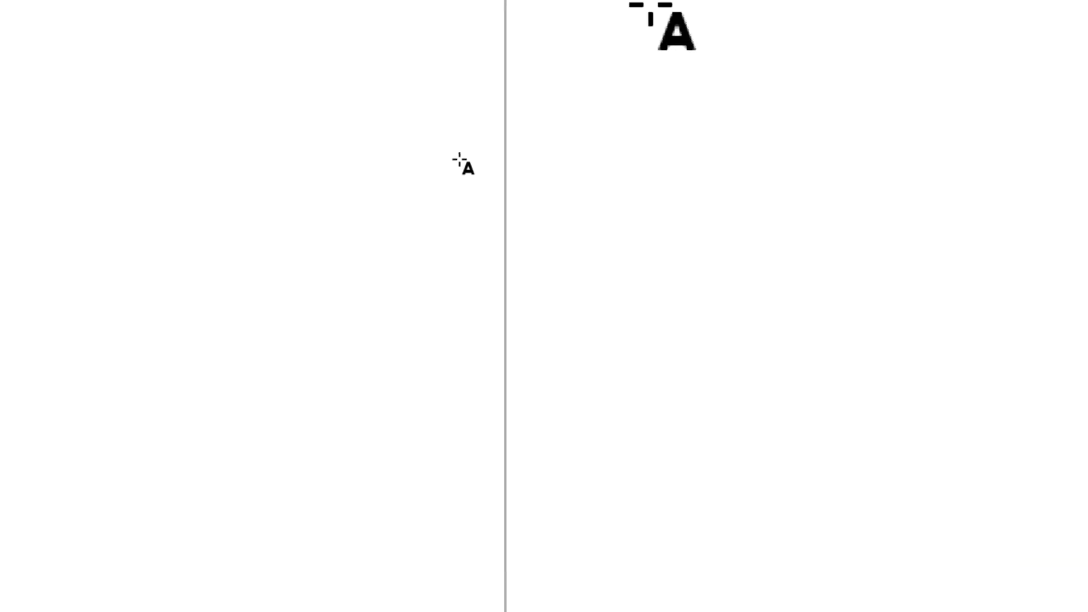
click(716, 122)
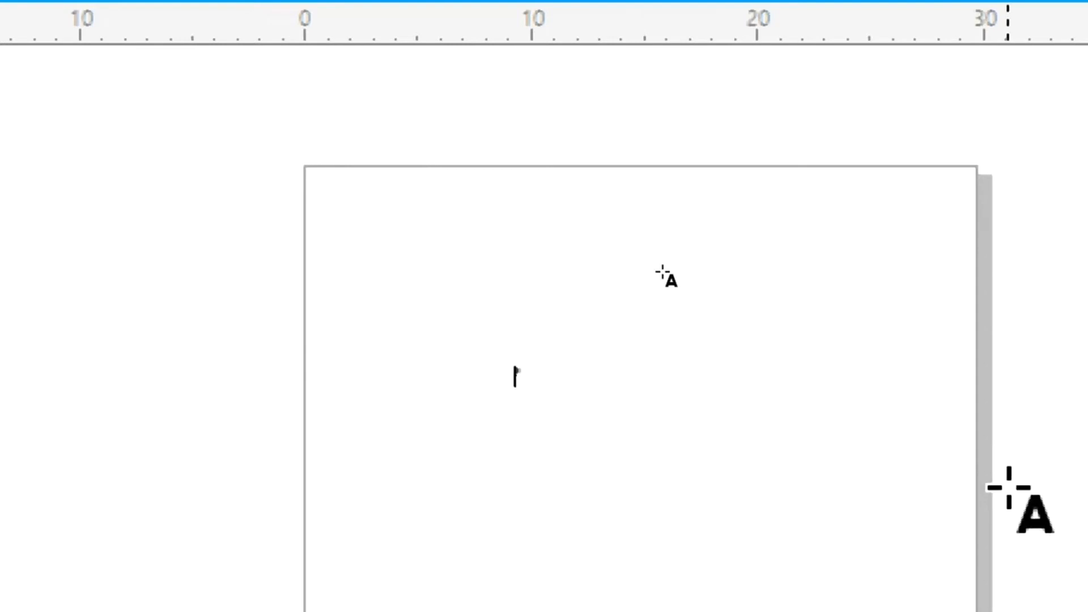
text(Teks)
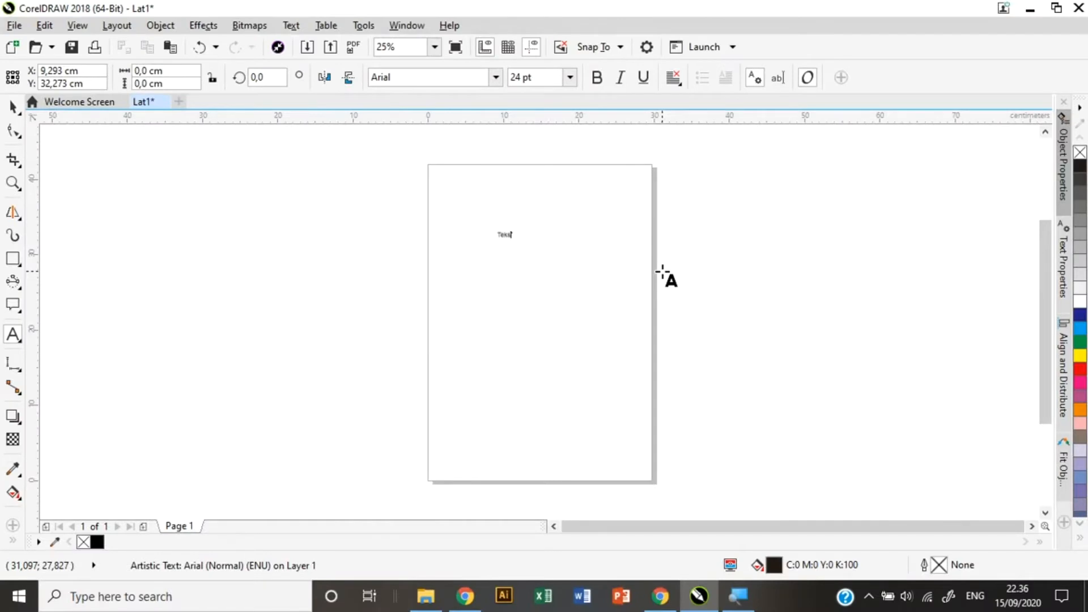
Select the 'Teks' text as a whole object.
click(585, 180)
key(Escape)
click(498, 79)
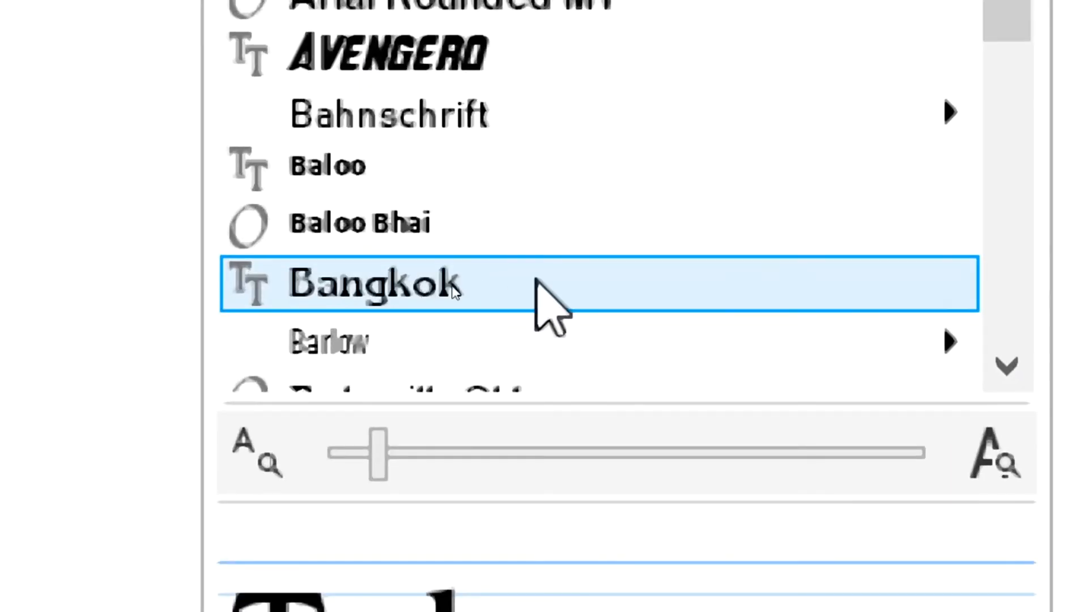
Restyle 'Teks' to the Bangkok font at 200 pt.
click(492, 289)
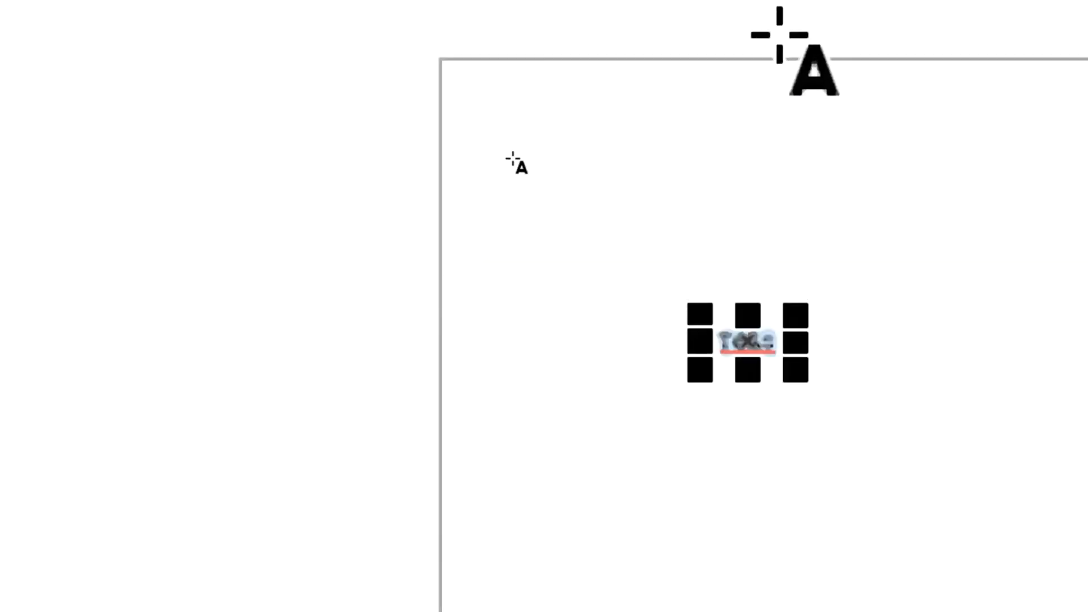
click(934, 23)
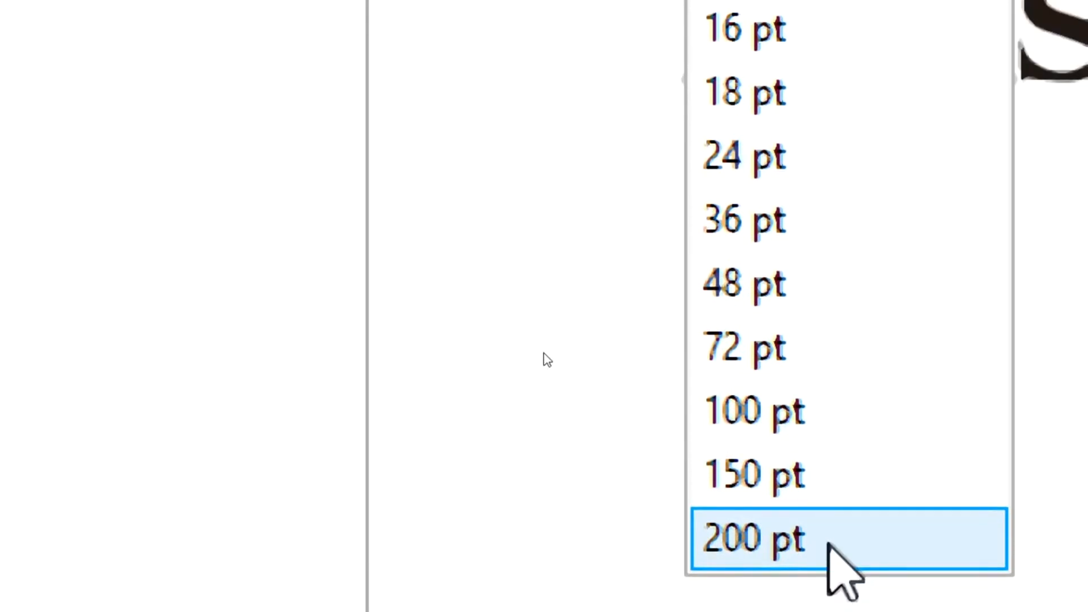
click(829, 543)
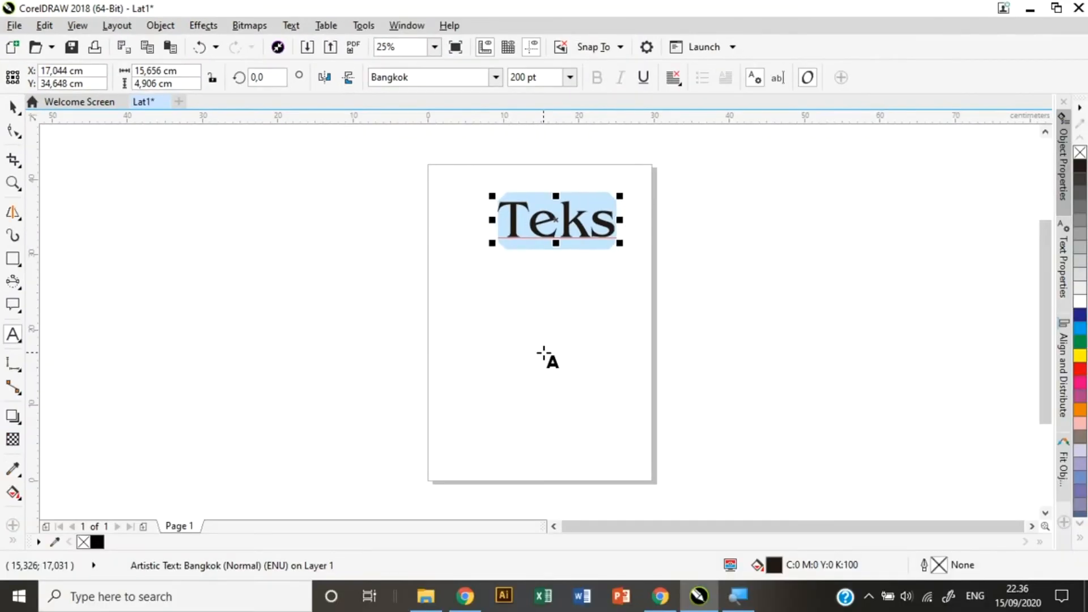
Replace 'Teks' with a person's full name, then delete the typed text.
click(590, 232)
key(Right)
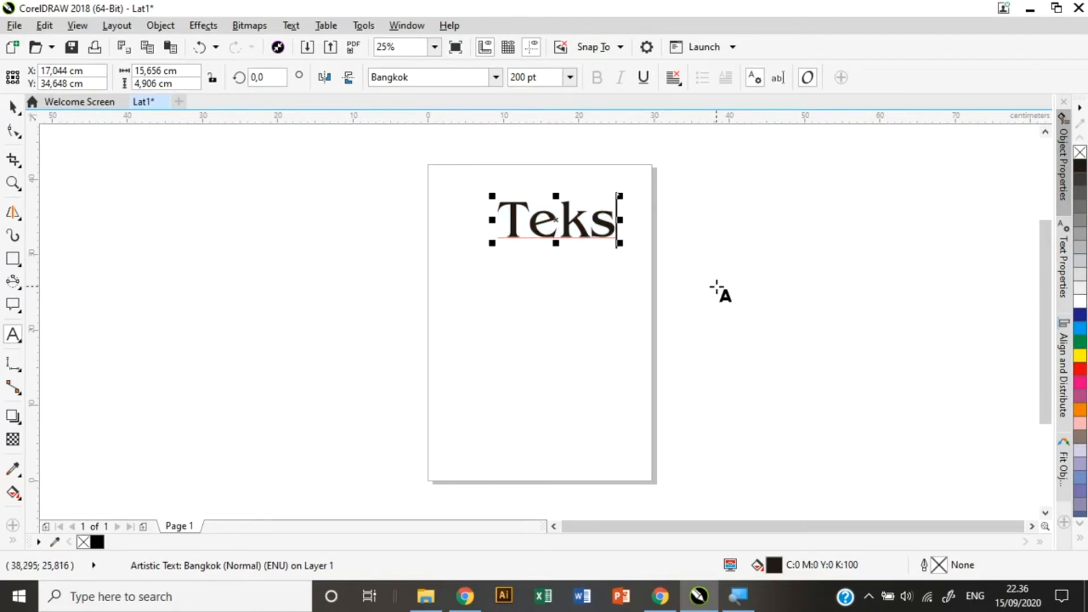
key(BackSpace)
key(BackSpace)
key(BackSpace)
key(BackSpace)
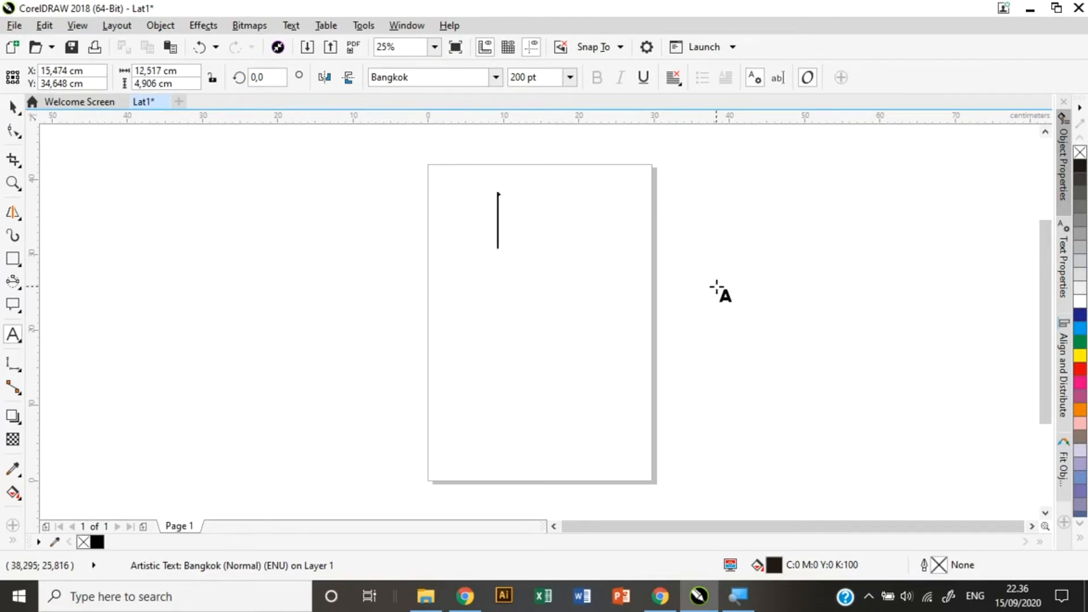
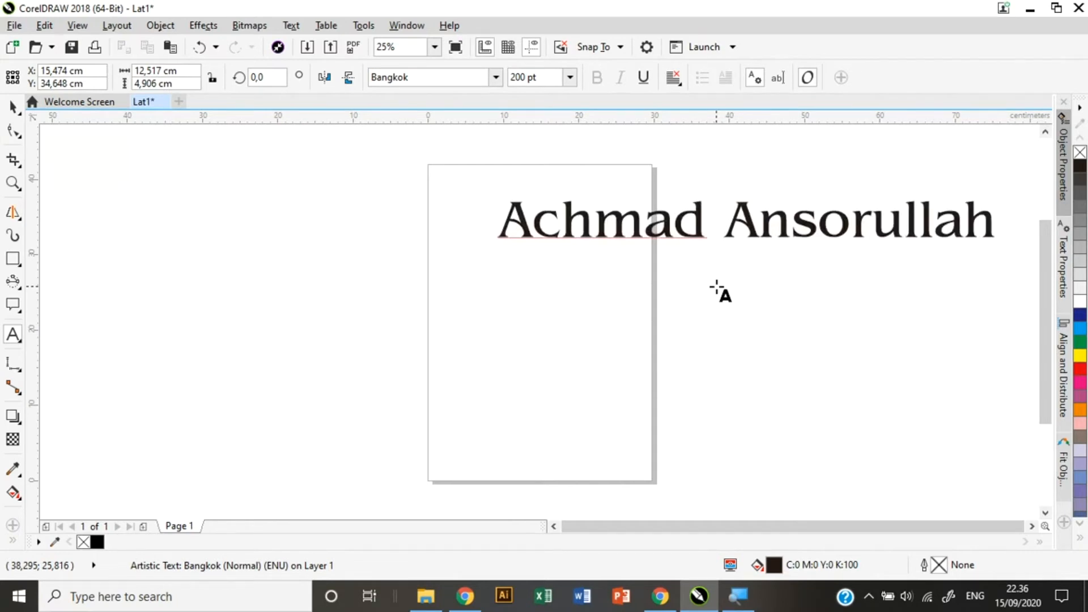
key(ctrl+a)
key(BackSpace)
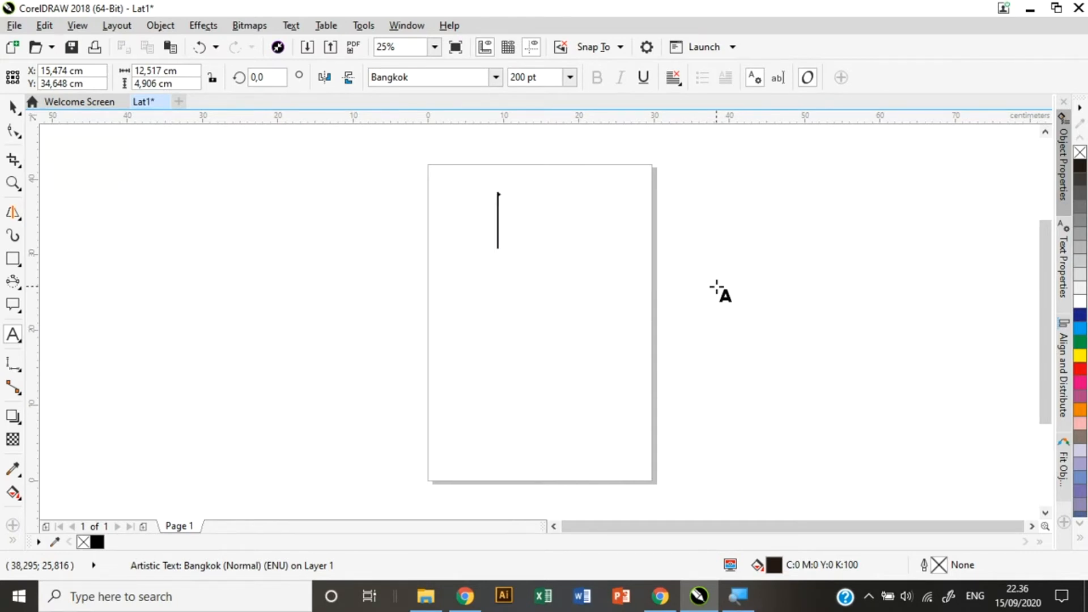
click(15, 339)
click(52, 333)
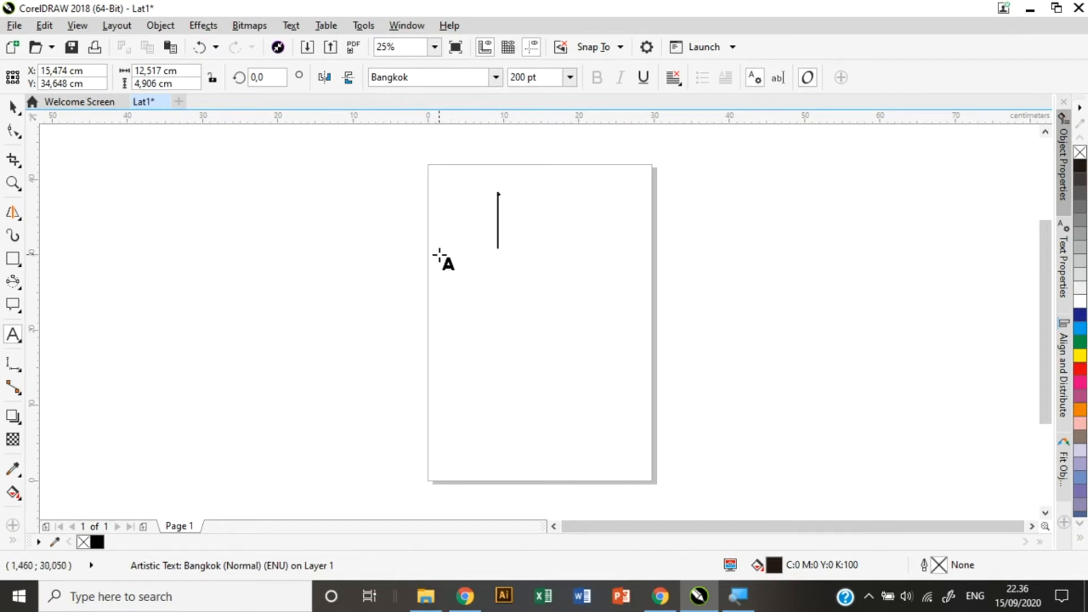
drag(440, 255, 640, 345)
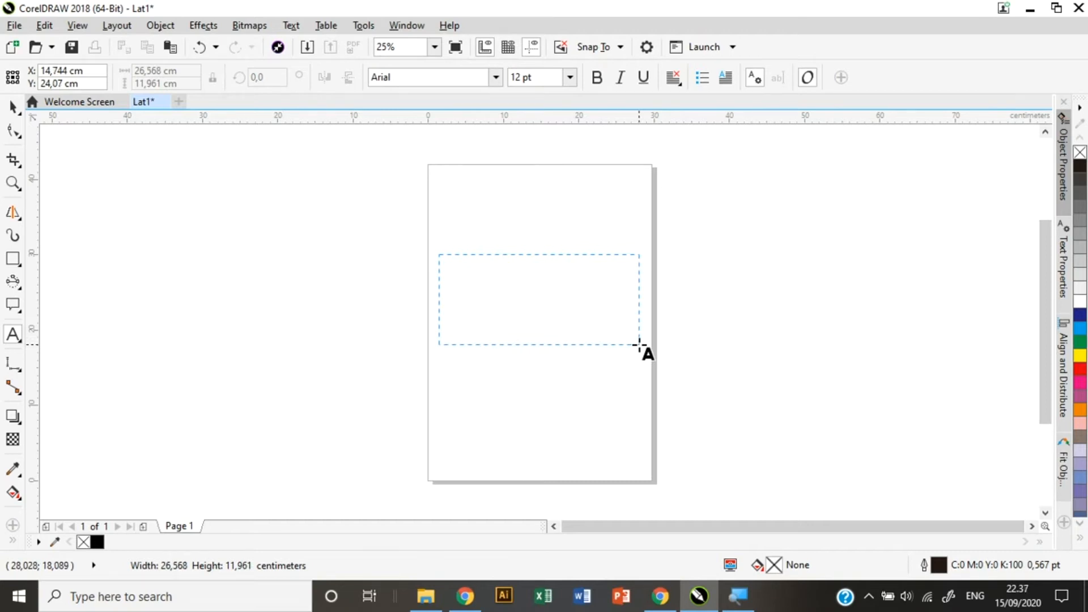
drag(639, 345, 639, 344)
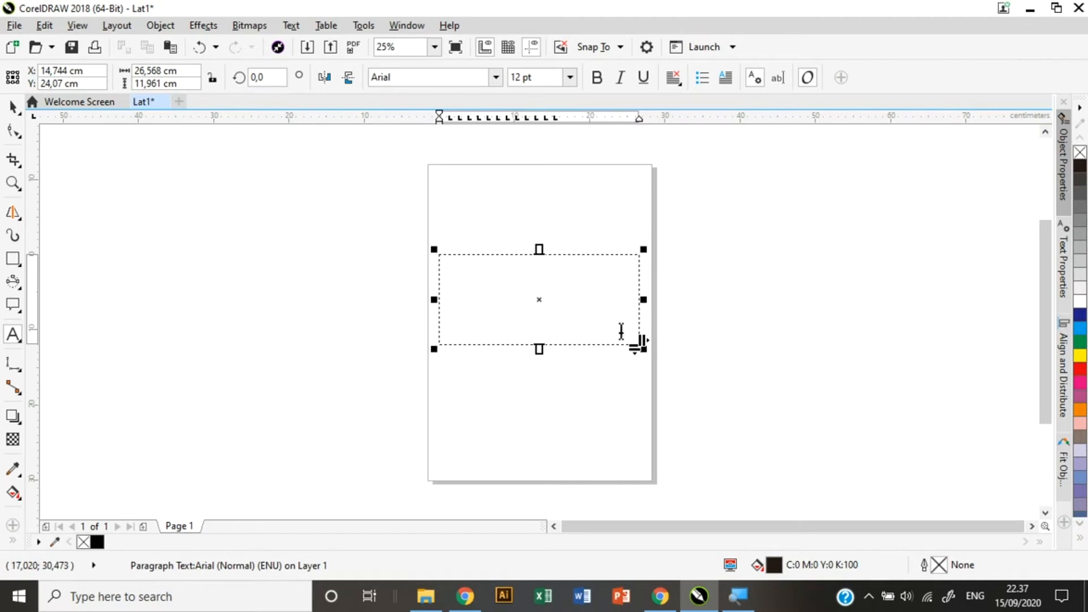
click(466, 276)
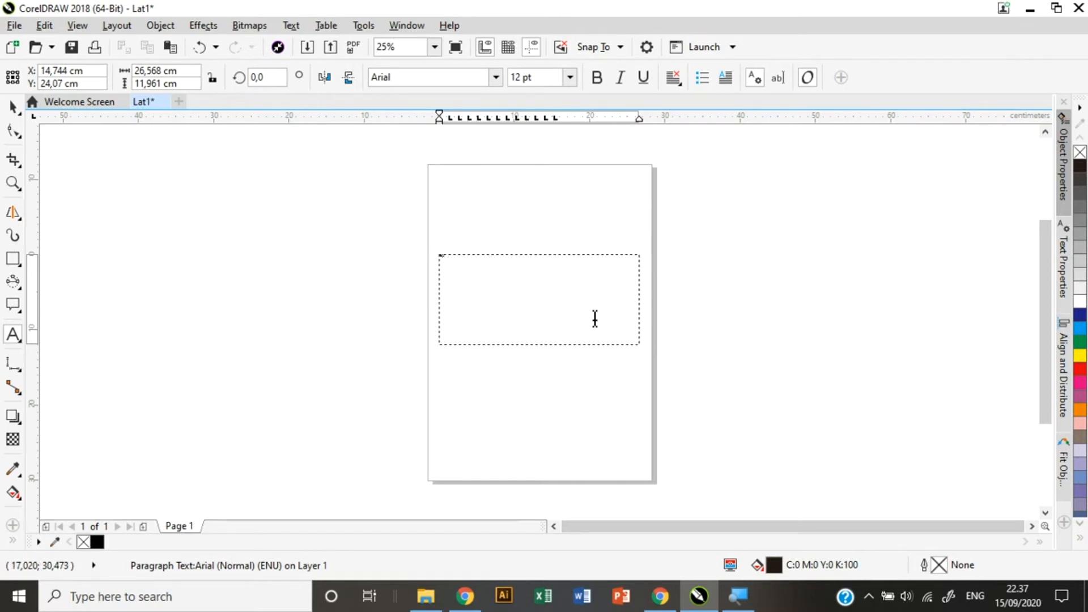
text(......)
click(570, 77)
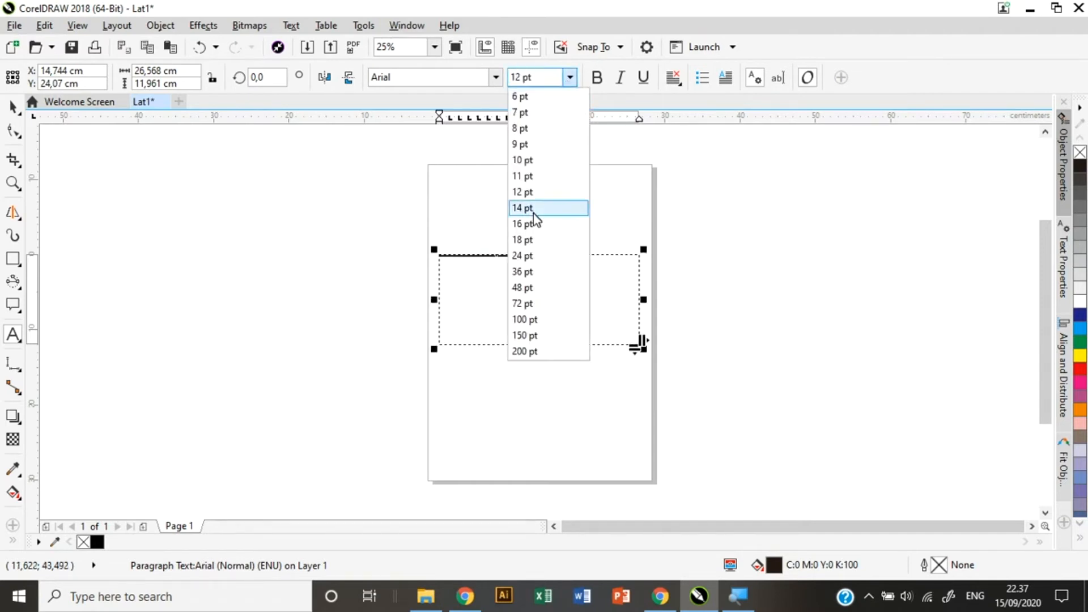
click(523, 287)
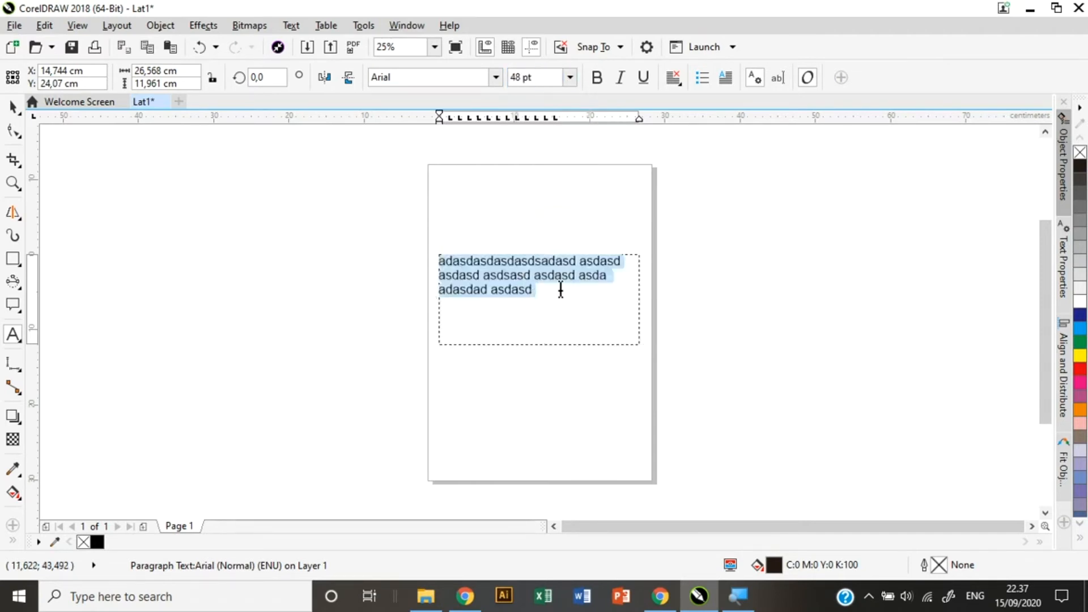
click(561, 290)
text(asdasd kajsdha )
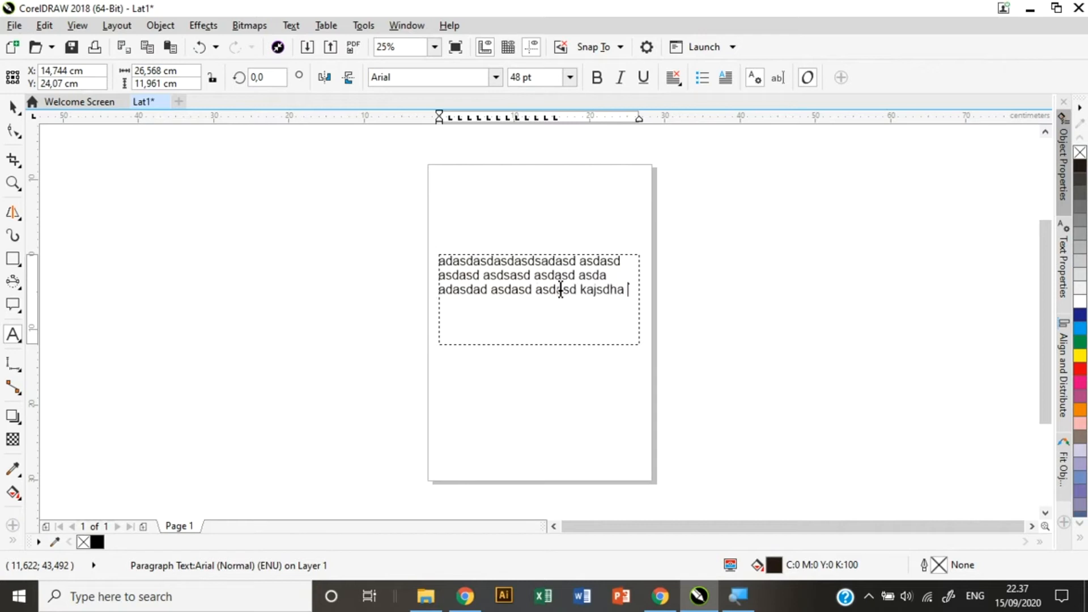
text(kajsdhakjs akjsdha kjasdha kjasdhajs kjasda kajsdakhs)
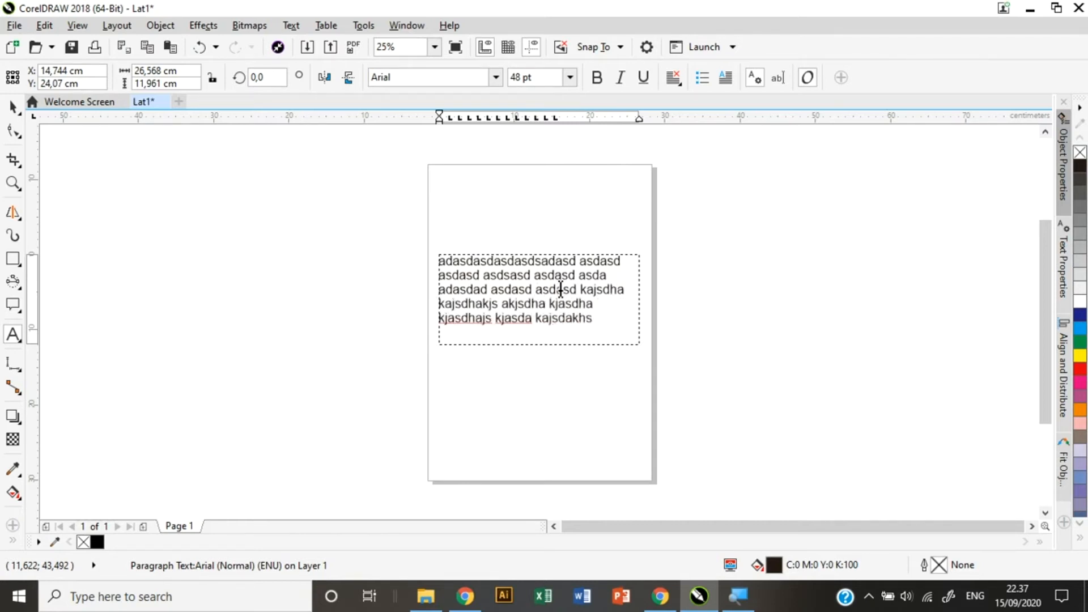
text(jd kajsdhakjsd kjasdhkash ajksdhaks)
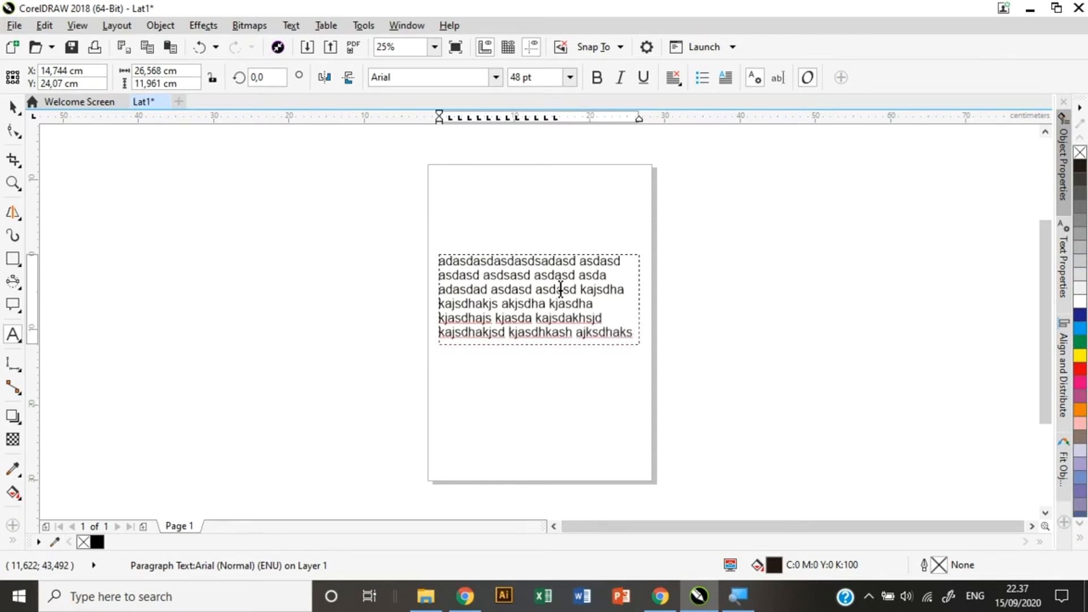
key(ctrl+a)
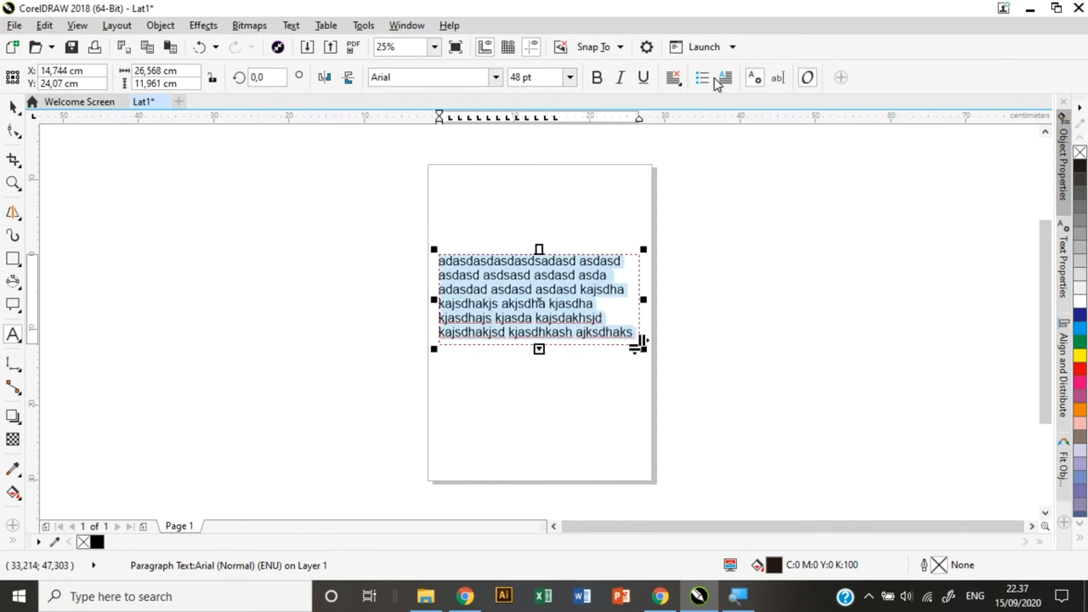
click(675, 78)
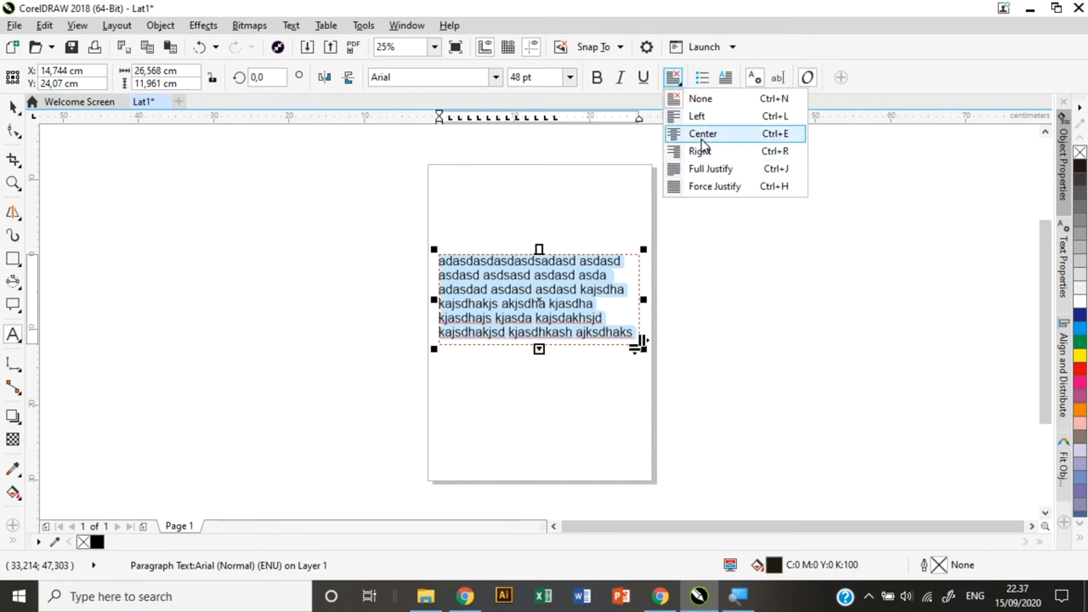
click(702, 138)
click(675, 78)
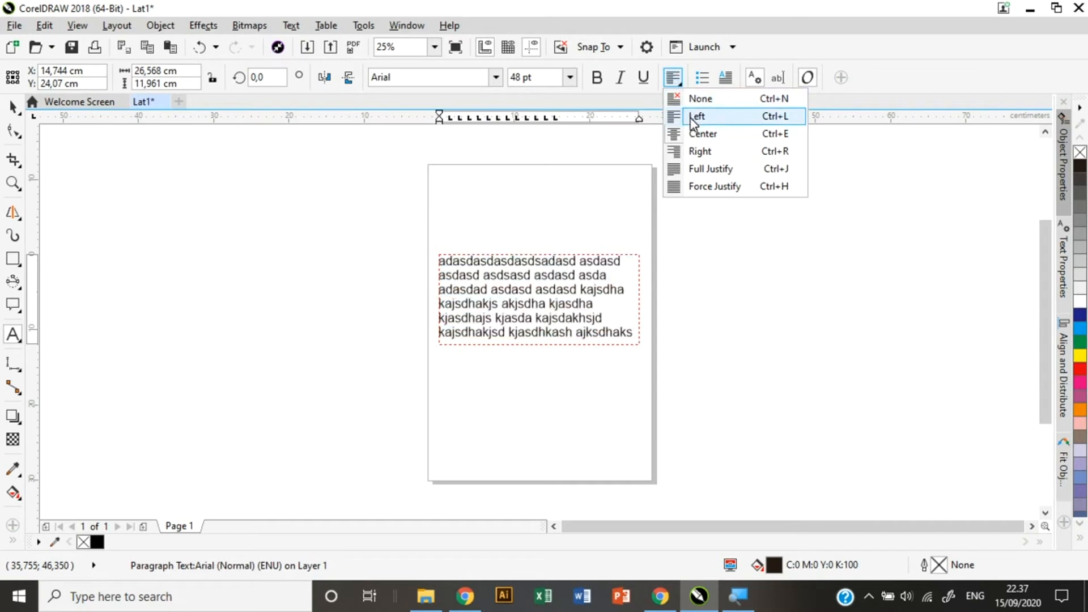
click(696, 187)
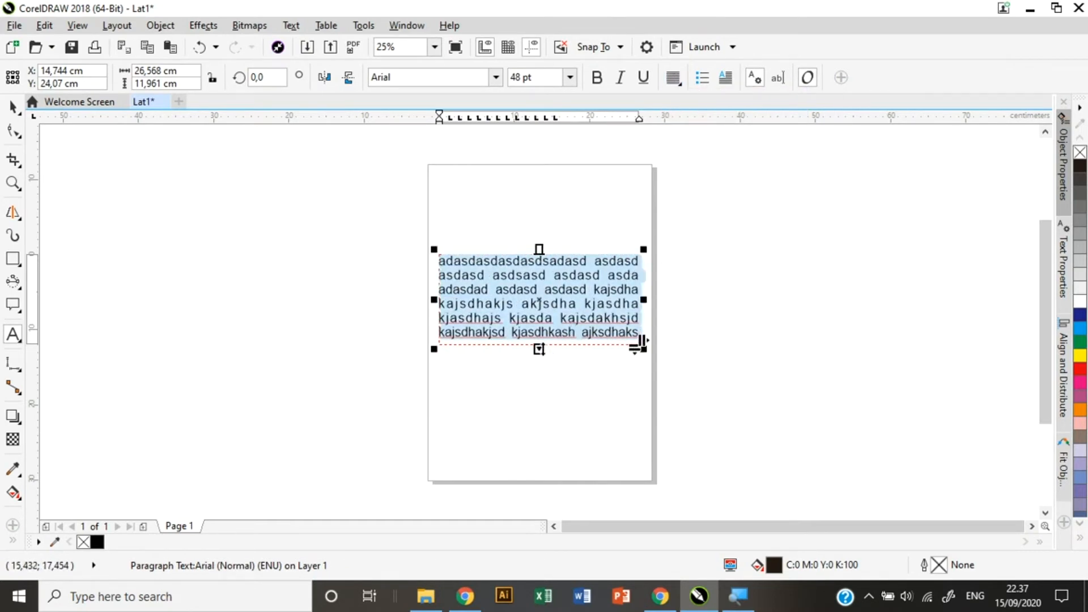
drag(539, 348, 542, 367)
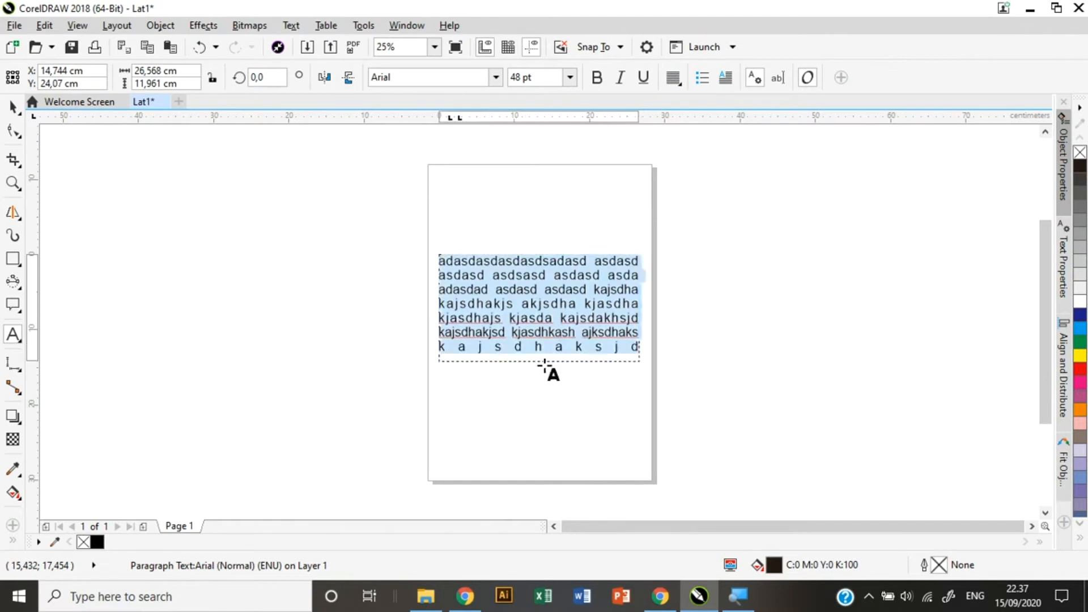
key(Delete)
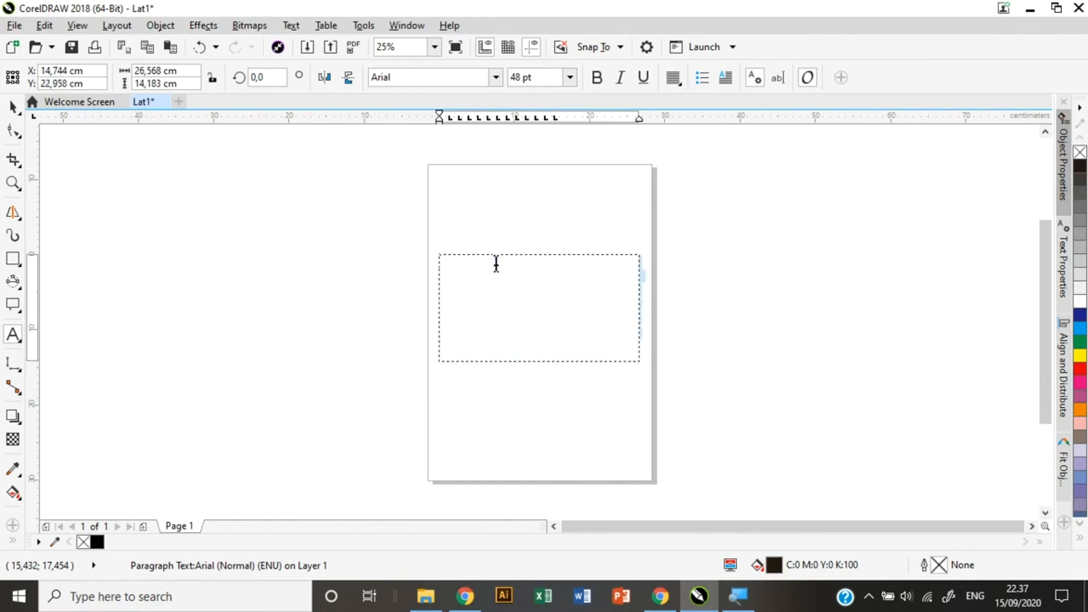
click(479, 252)
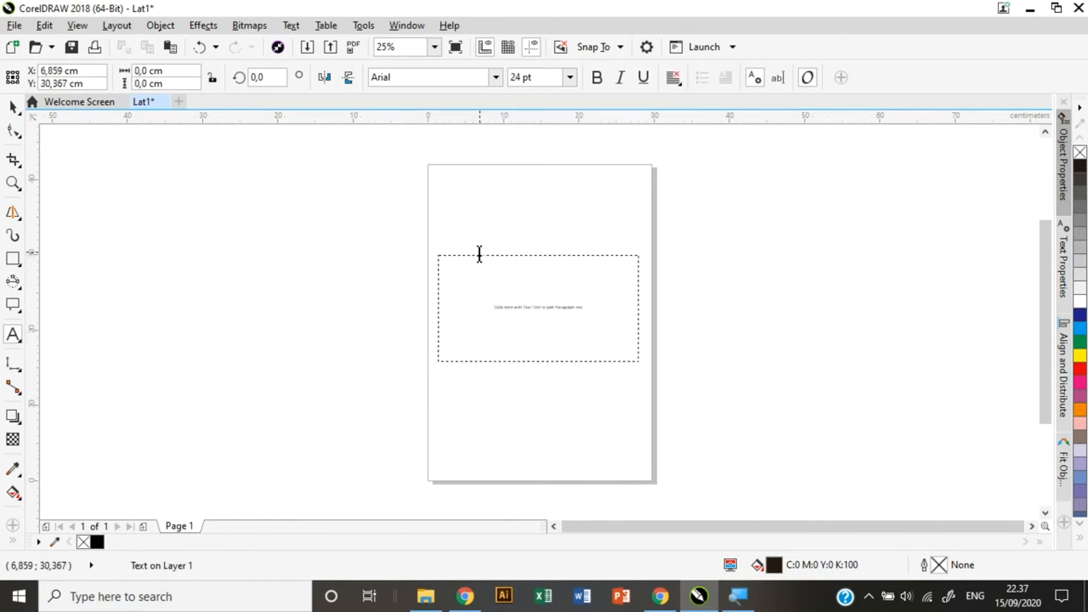
click(434, 261)
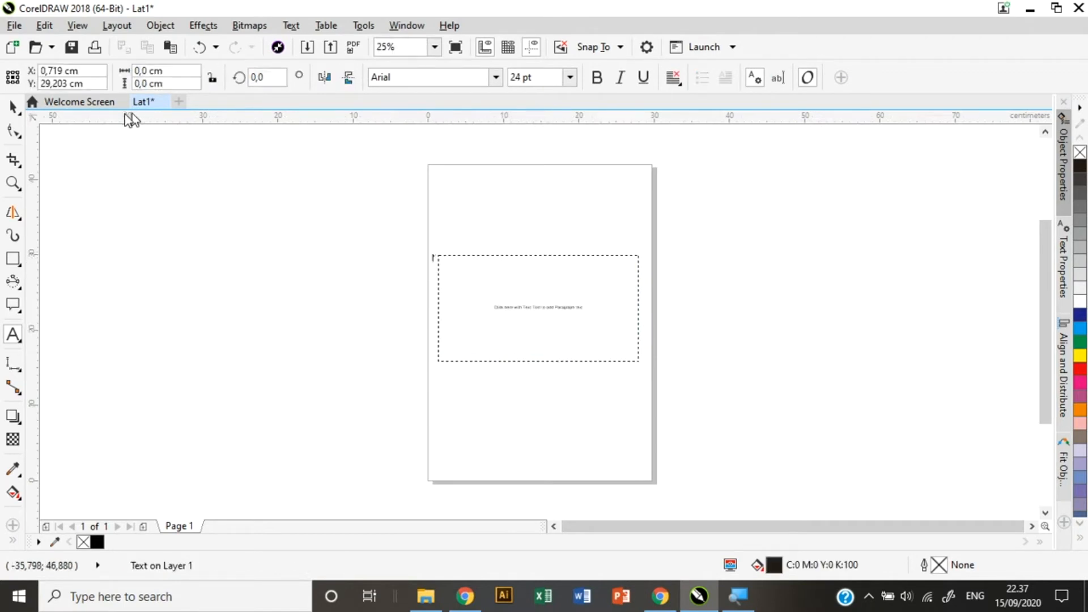
click(14, 107)
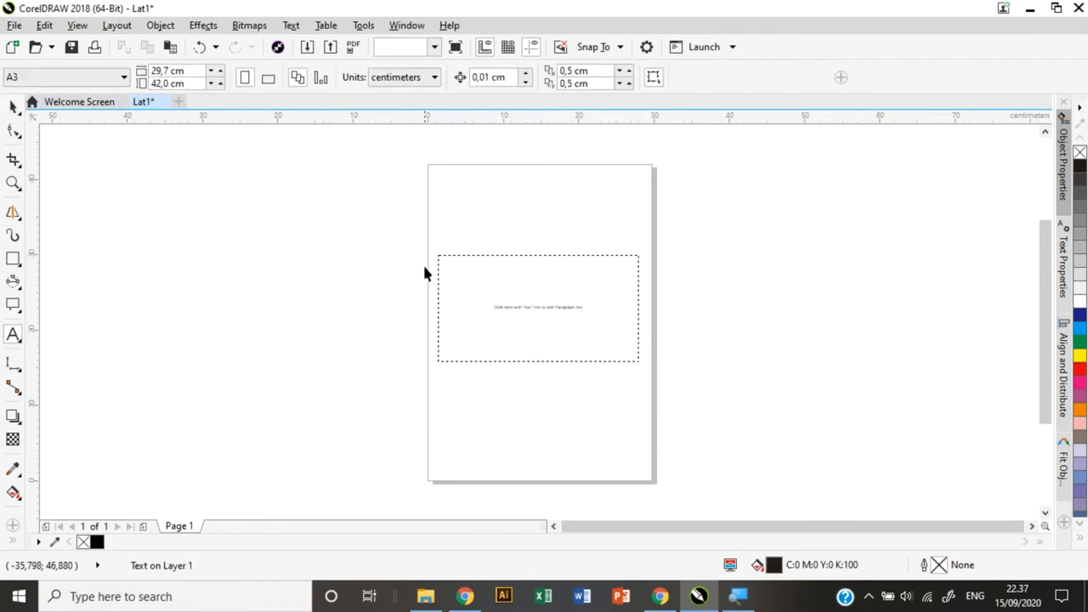
click(515, 252)
key(Delete)
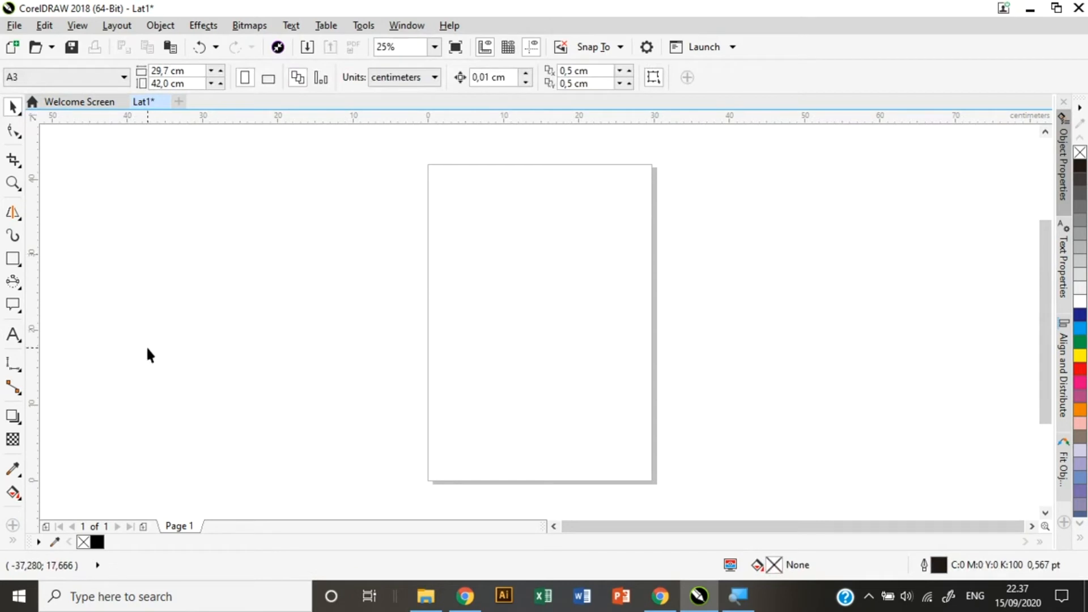
Draw a table across the page with the Table tool.
click(15, 339)
click(67, 357)
drag(462, 216, 788, 454)
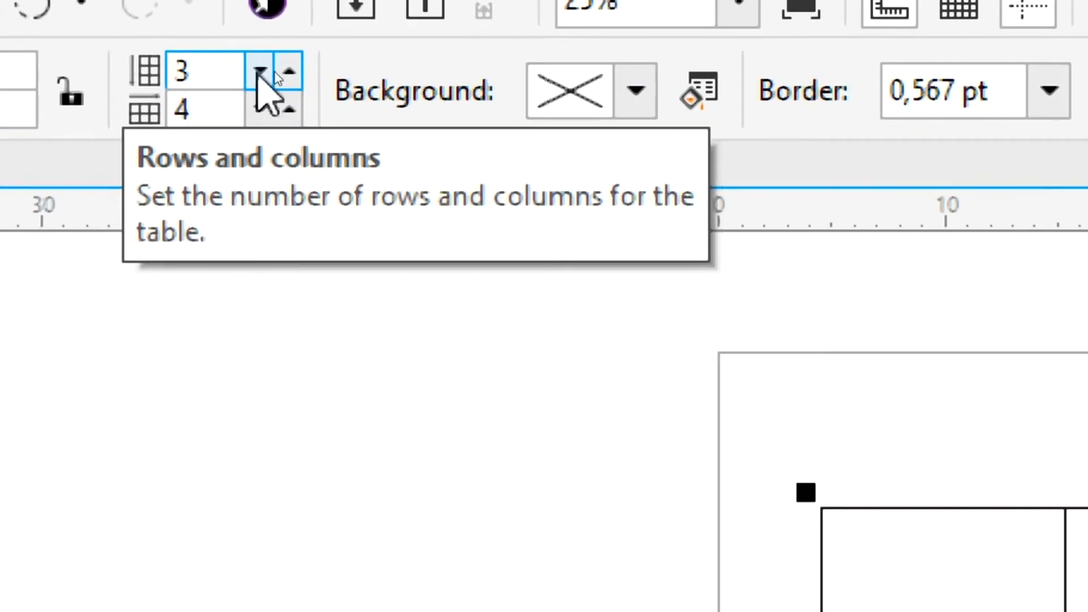
Set the table to 8 rows and 10 columns, then move it up and left.
click(260, 70)
click(260, 70)
click(288, 71)
click(287, 71)
click(287, 71)
click(287, 71)
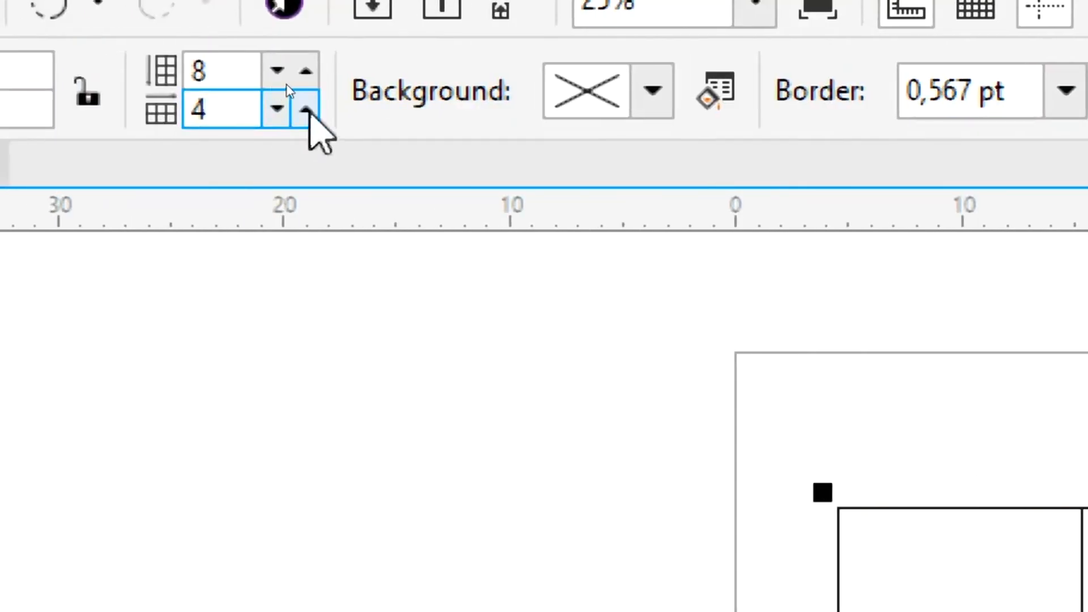
click(306, 109)
click(307, 110)
click(306, 109)
click(307, 109)
click(307, 109)
click(306, 109)
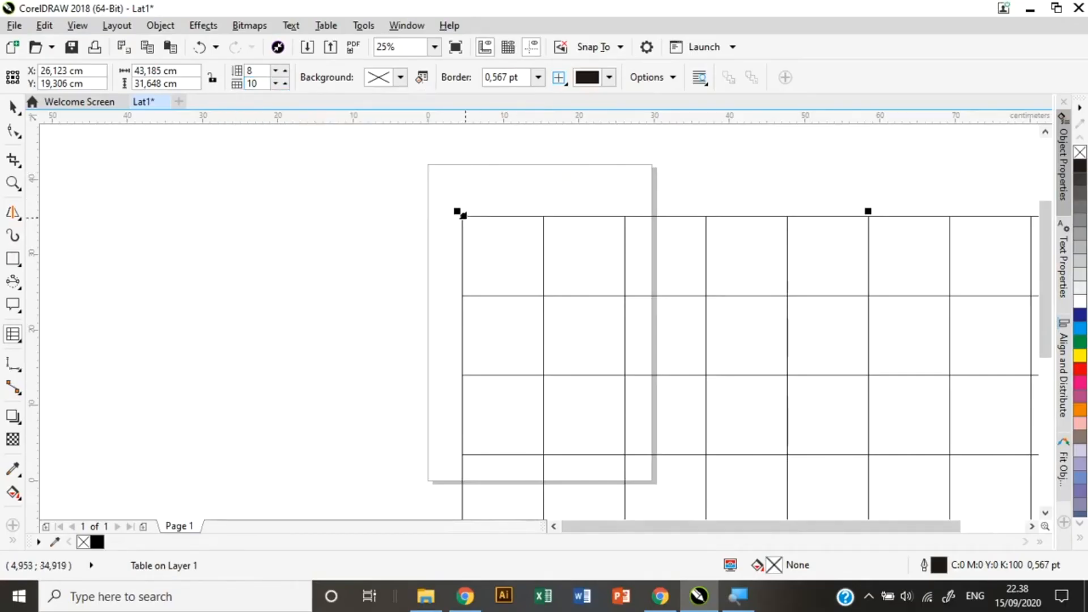
click(13, 107)
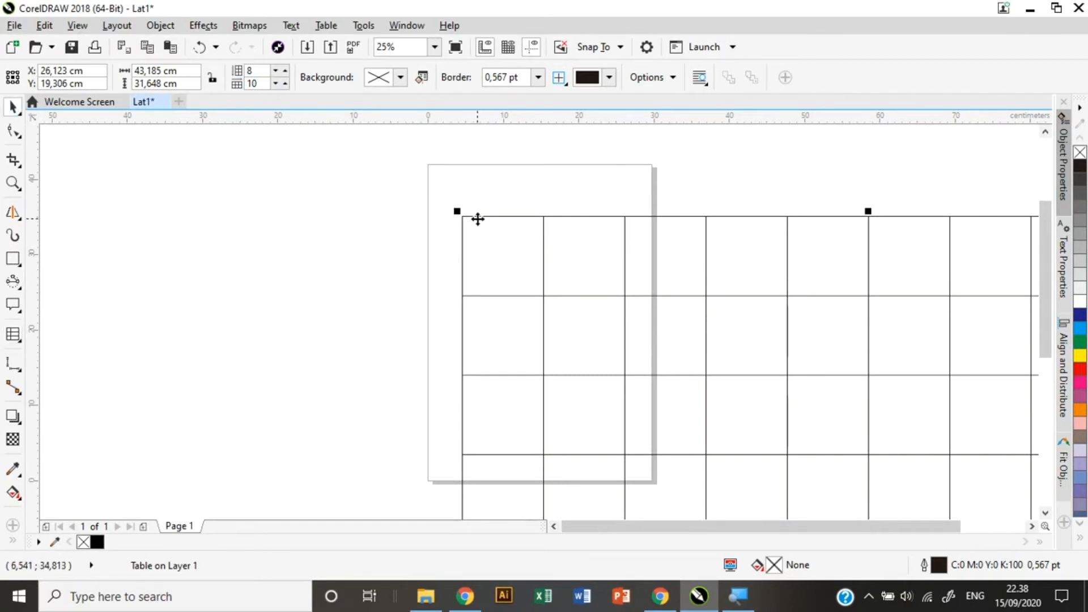
drag(329, 187, 119, 150)
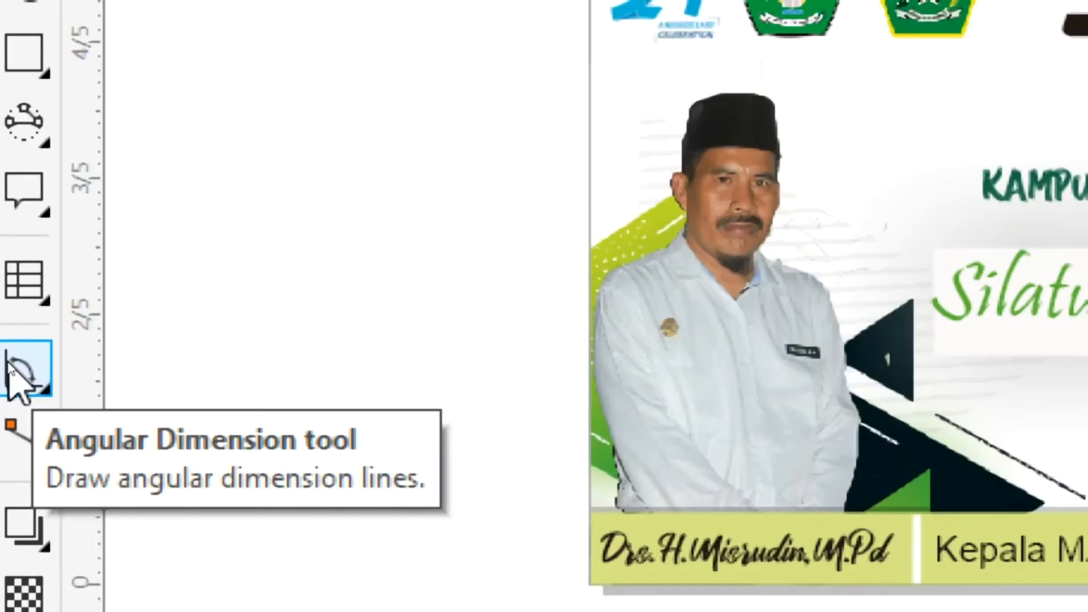
Choose Parallel Dimension from the Dimension tool flyout.
click(9, 367)
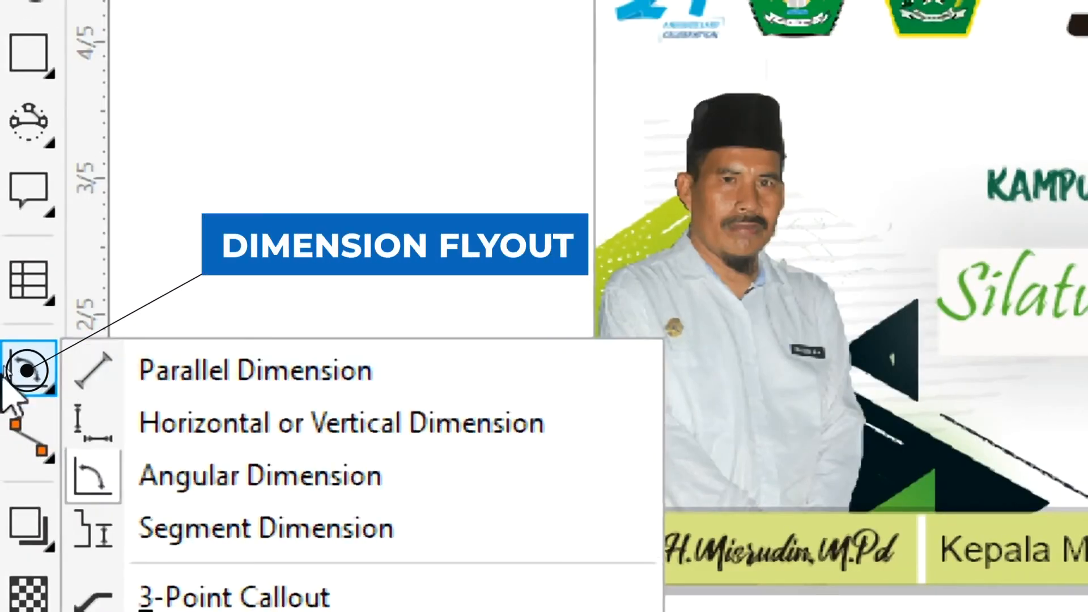
click(131, 369)
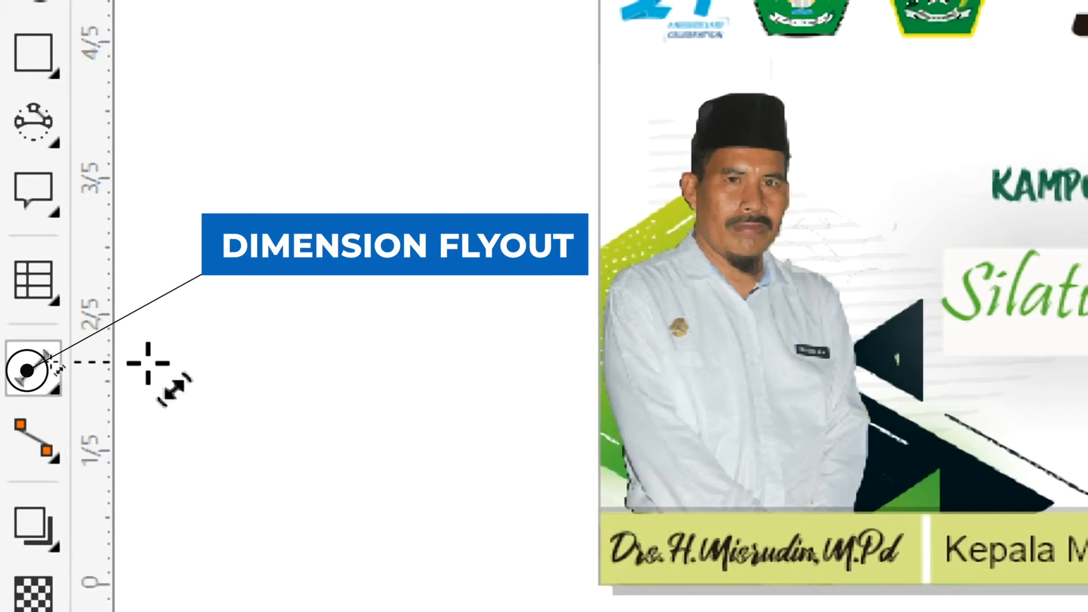
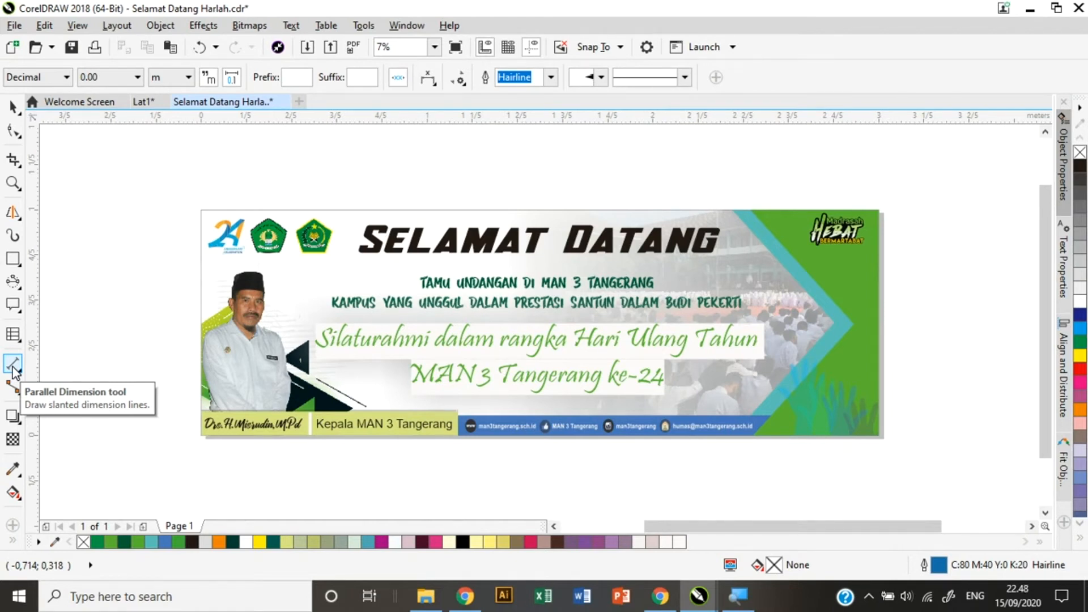
Draw a slanted 0,59 m parallel dimension left of the banner and zoom to check it.
click(13, 369)
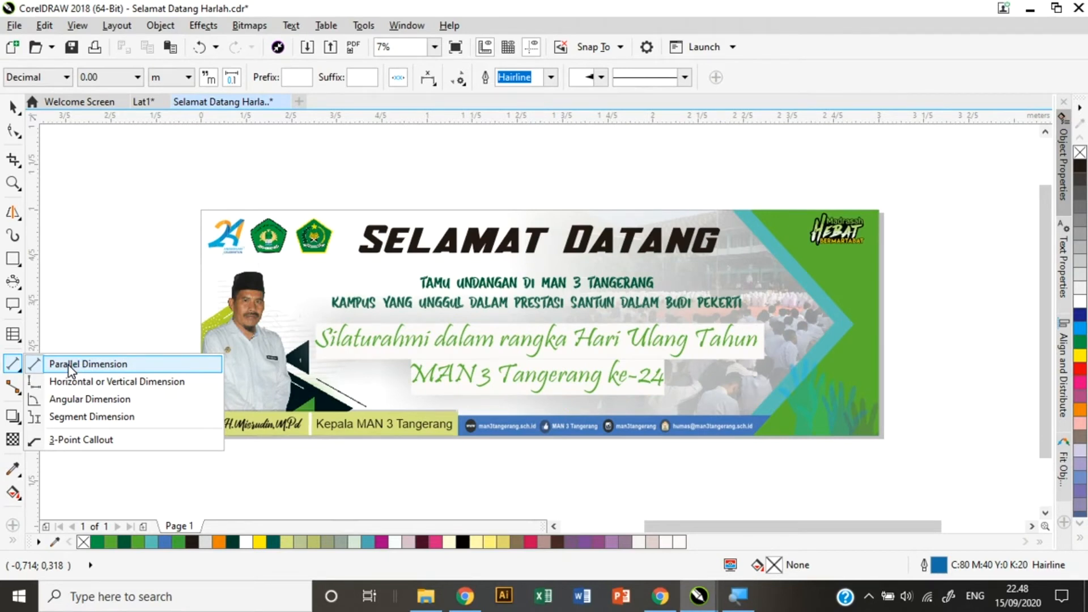
click(69, 366)
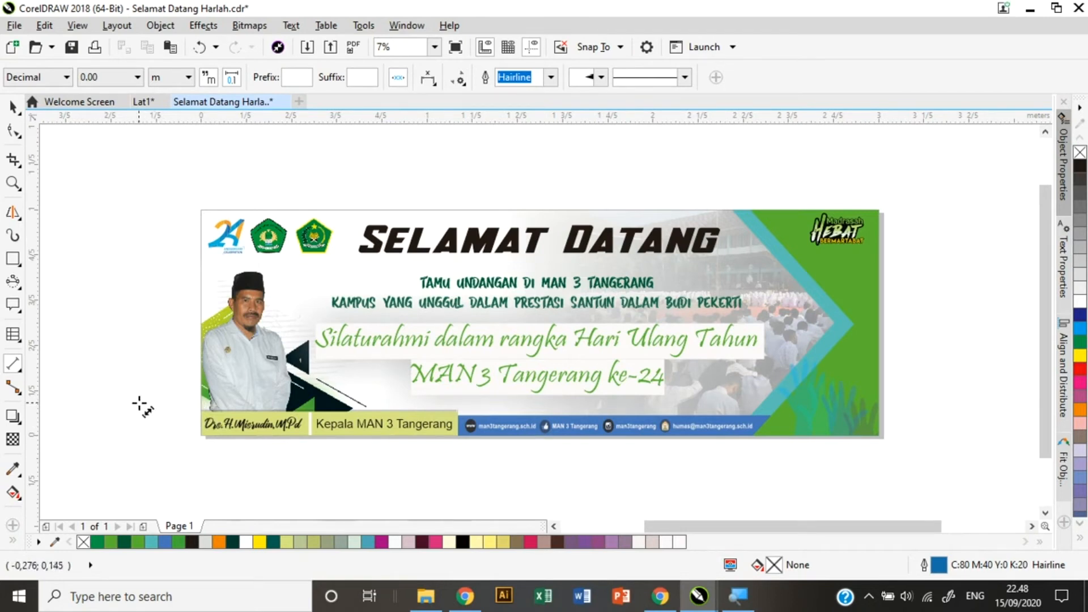
drag(147, 397, 210, 275)
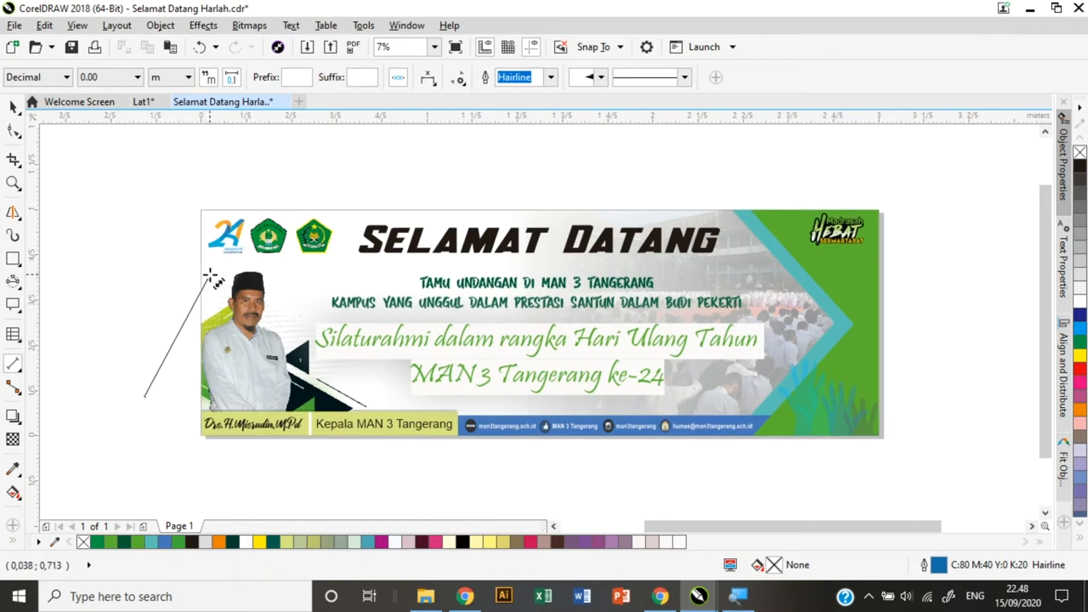
click(181, 264)
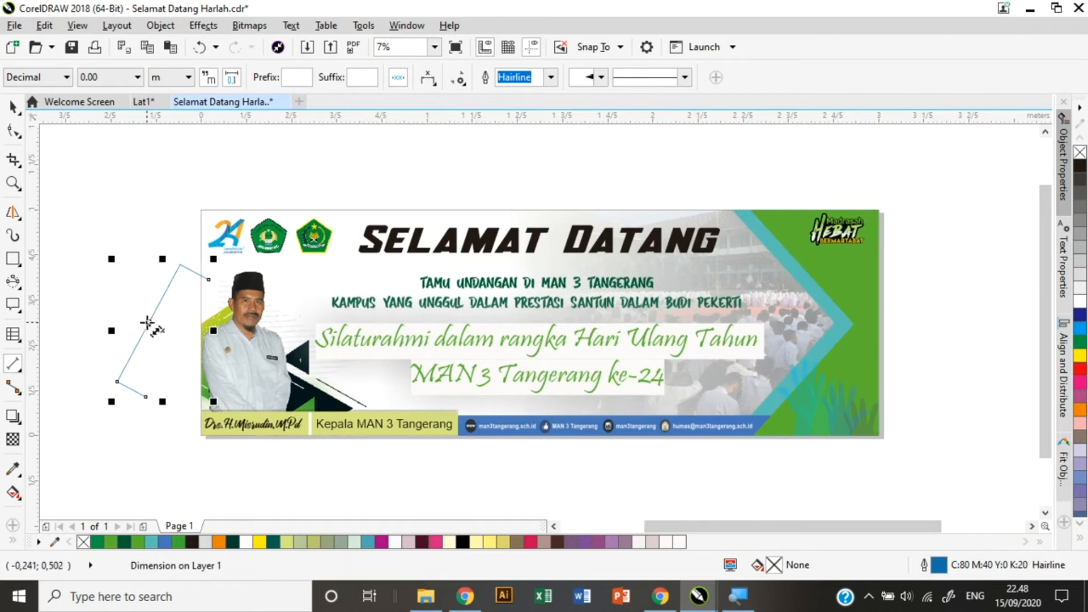
scroll(147, 324, up, 8)
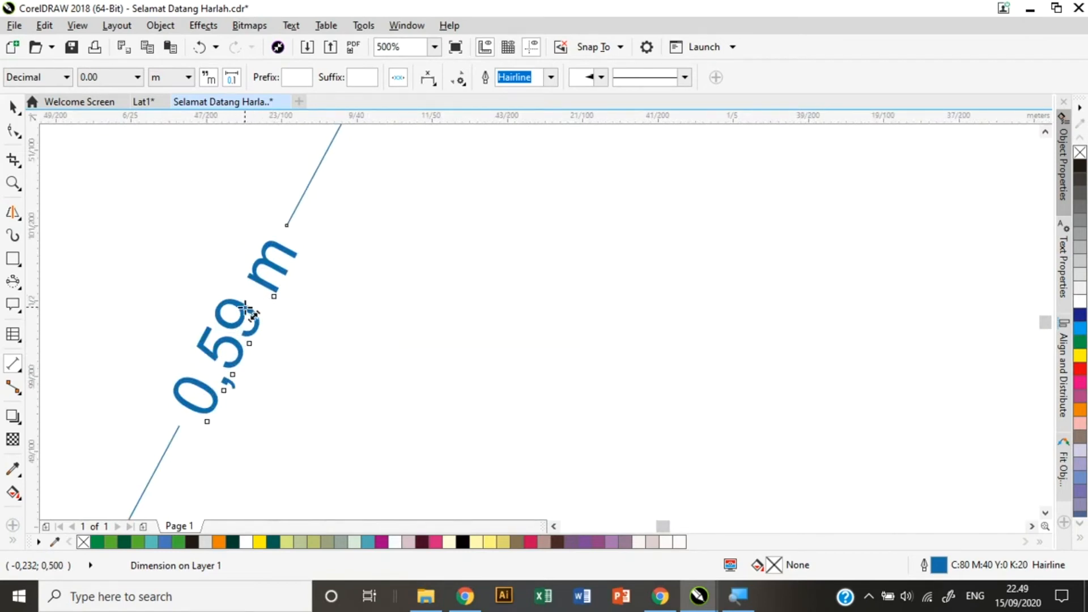
scroll(245, 309, down, 8)
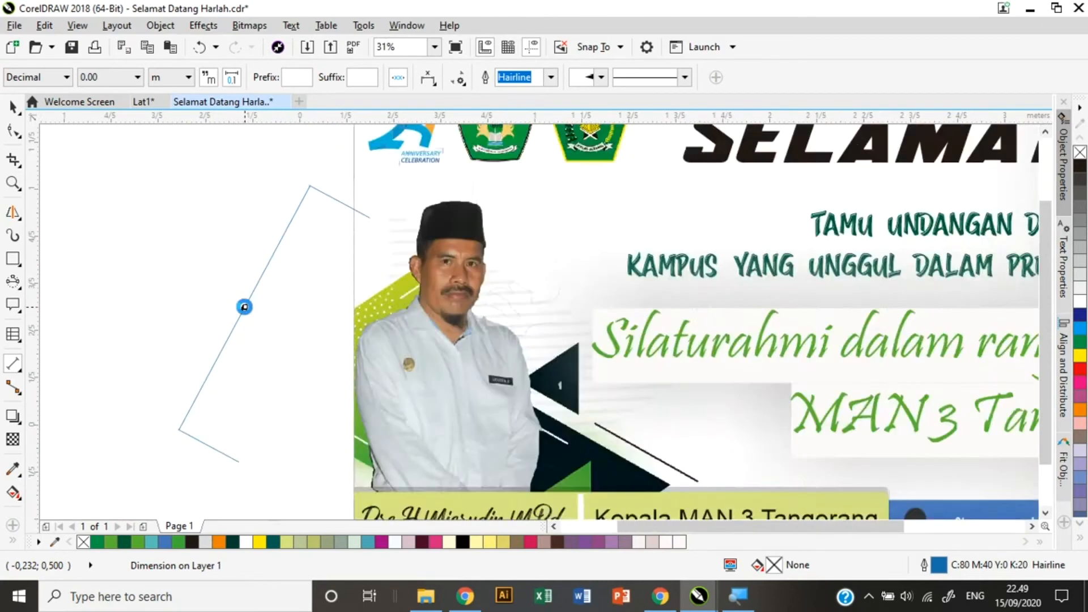
scroll(245, 308, up, 9)
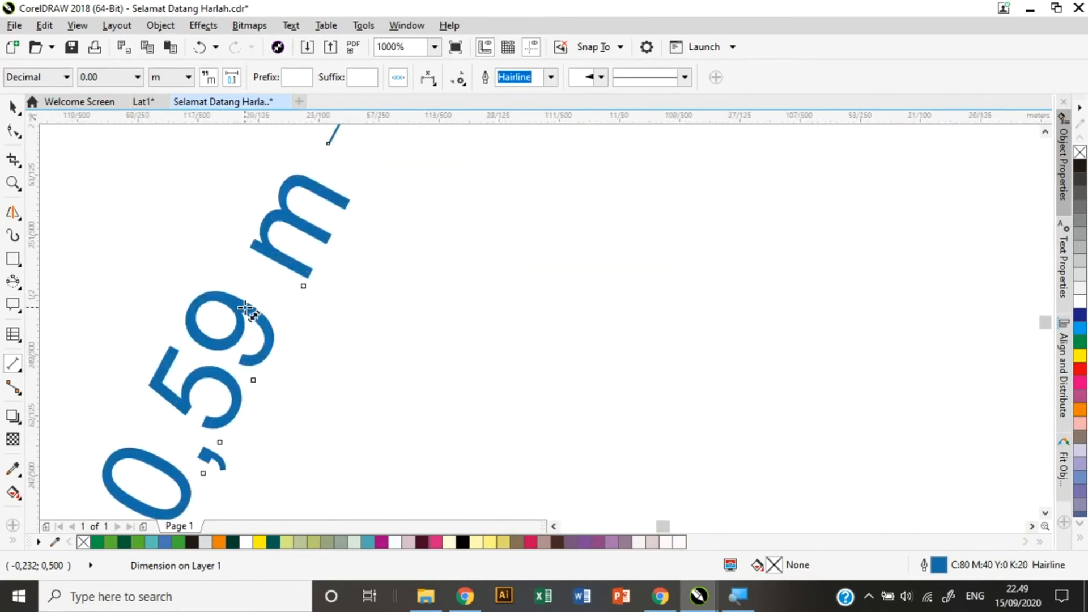
scroll(245, 307, down, 9)
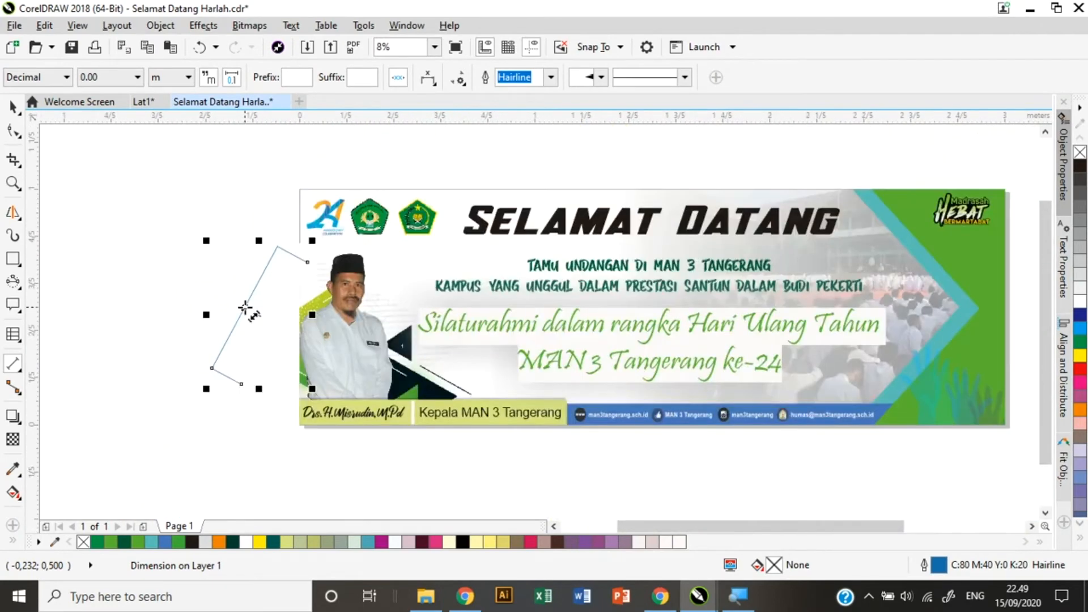
click(12, 369)
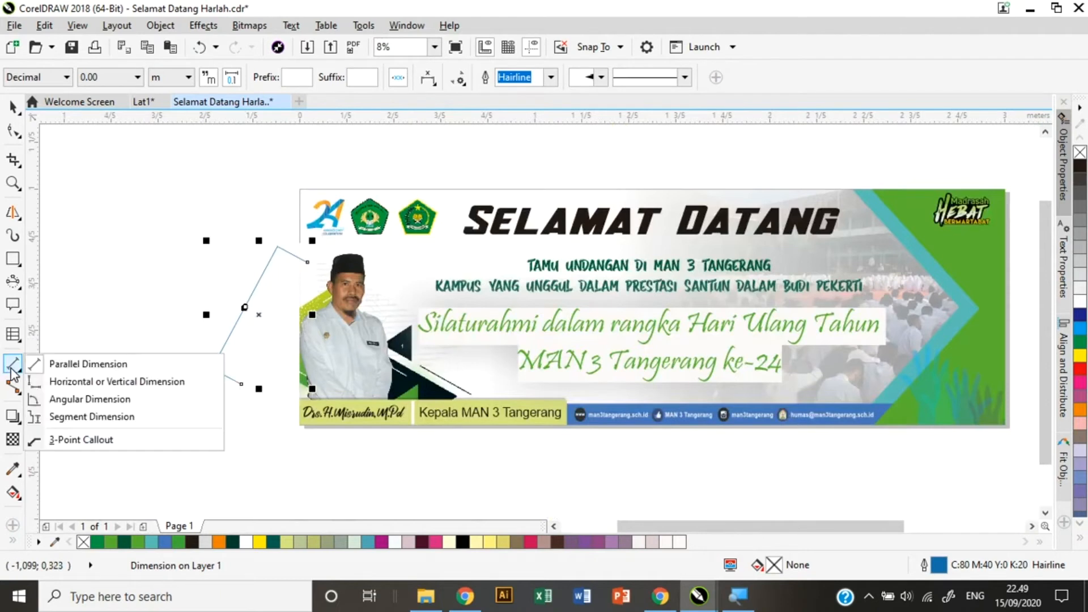
Switch the Dimension tool from Parallel to Horizontal or Vertical Dimension.
click(274, 289)
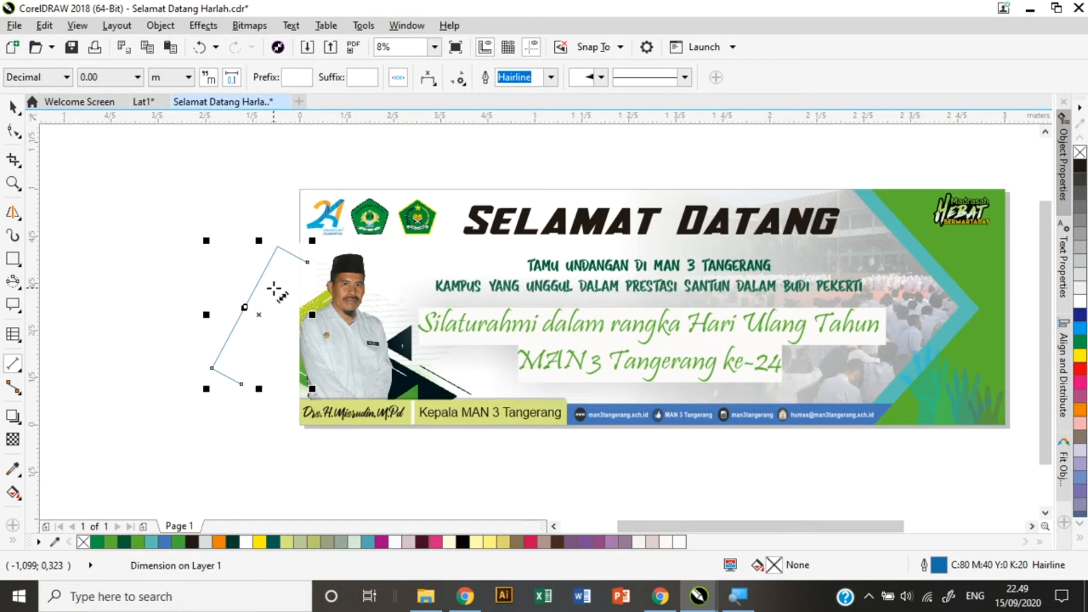
click(13, 365)
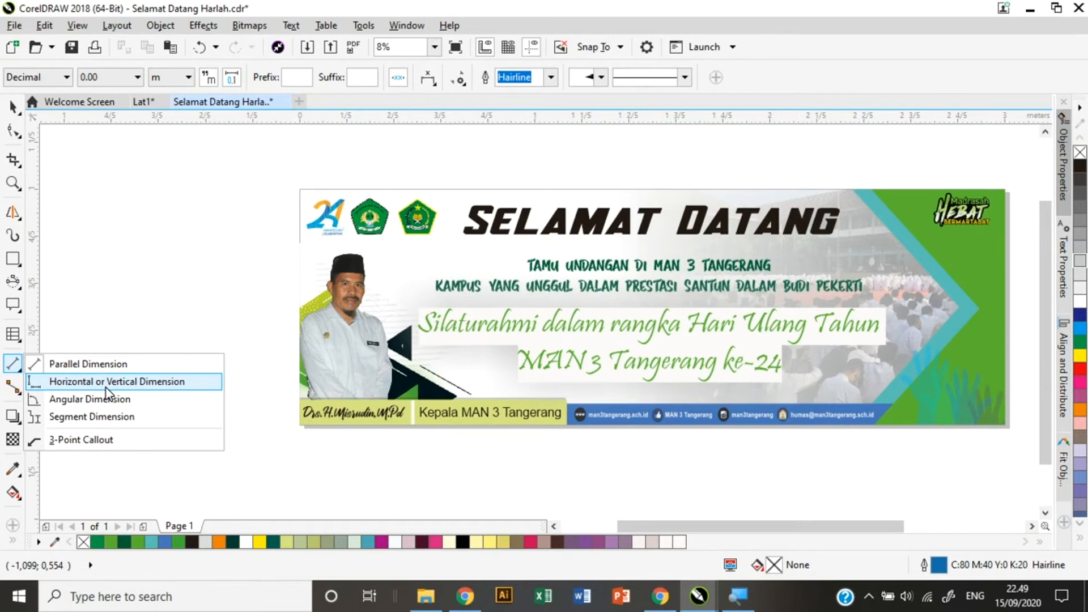
click(108, 382)
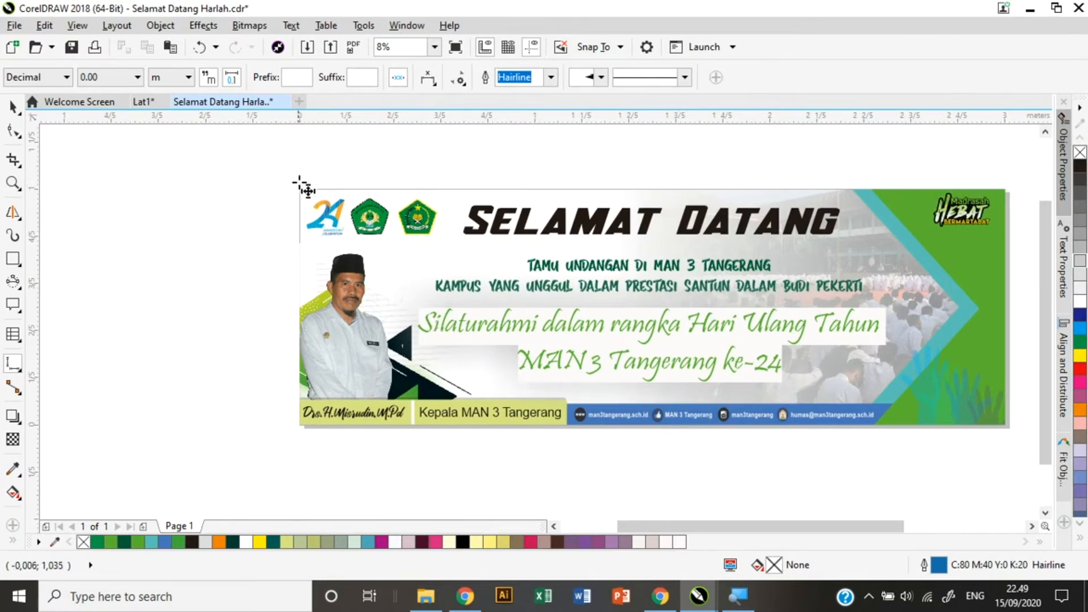
Draw a short trial dimension from the banner's top-left corner, then delete it.
scroll(300, 185, up, 2)
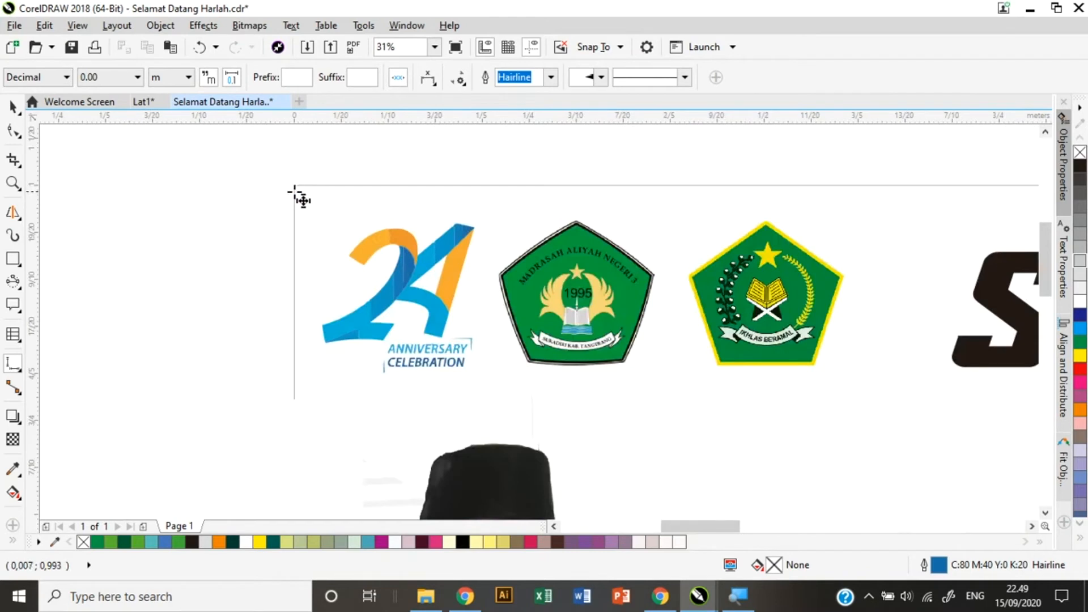
drag(294, 184, 345, 187)
click(461, 185)
key(Delete)
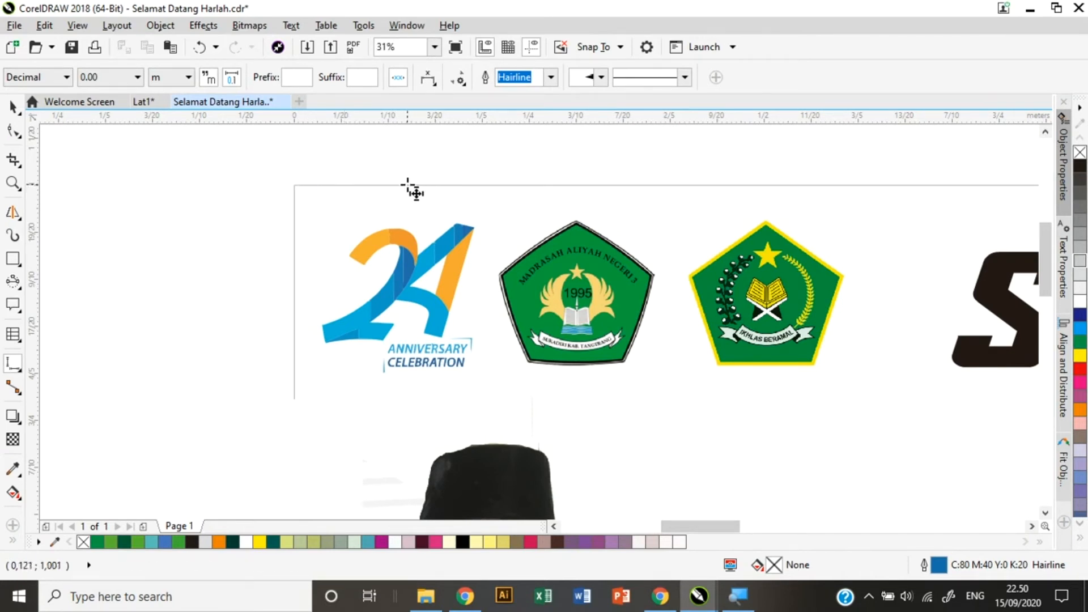
Dimension the banner's full 3.00 m width just above its top edge, then deselect it.
drag(295, 184, 1083, 195)
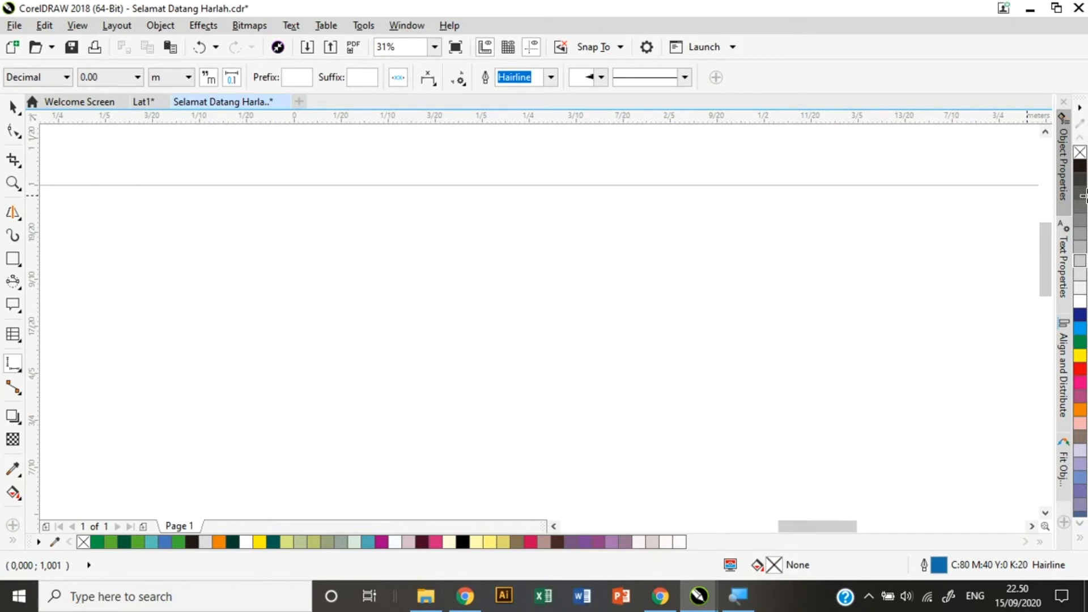
drag(1083, 196, 826, 207)
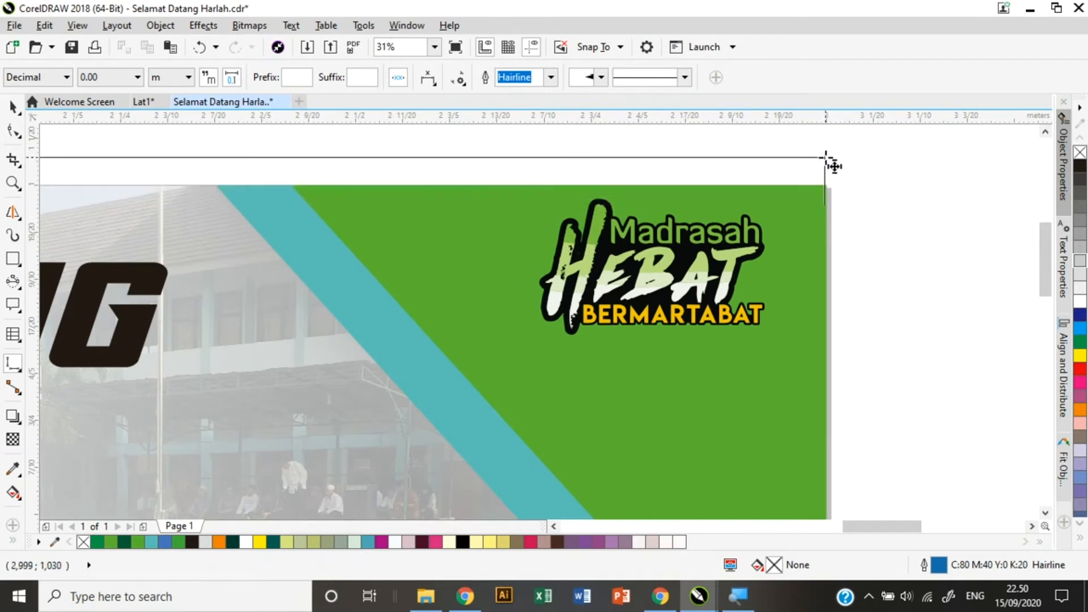
click(832, 164)
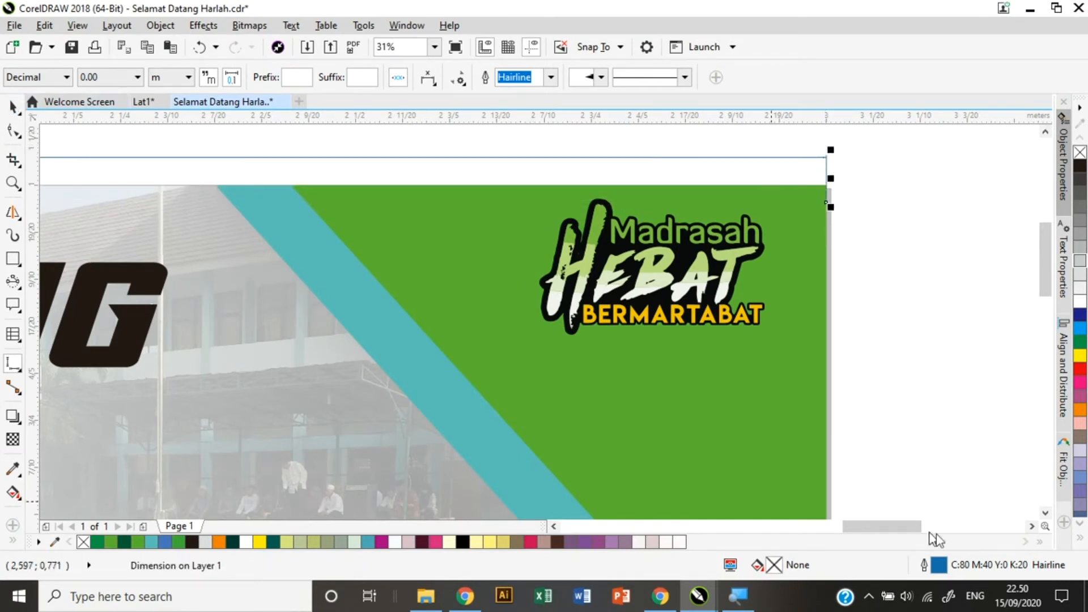
drag(898, 526, 804, 515)
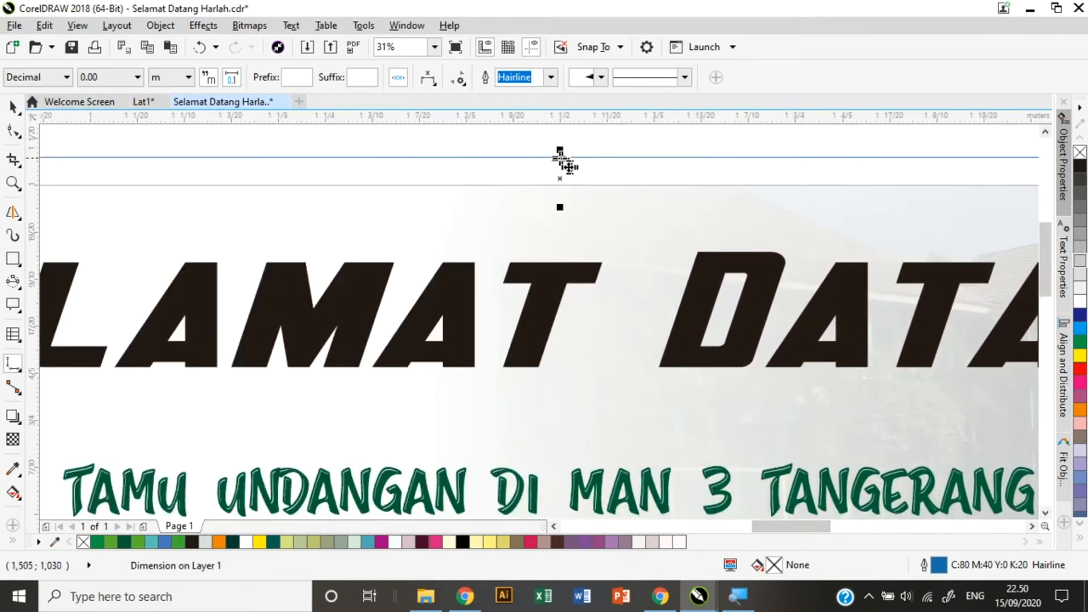
scroll(553, 164, up, 3)
scroll(559, 167, up, 3)
scroll(748, 177, down, 3)
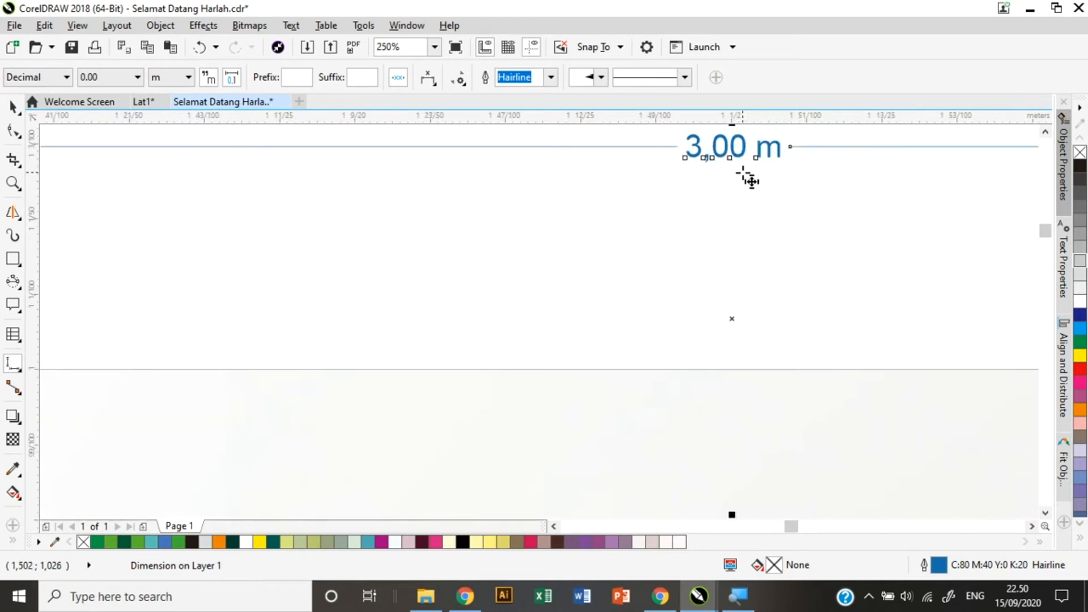
scroll(752, 179, down, 1)
scroll(751, 179, up, 3)
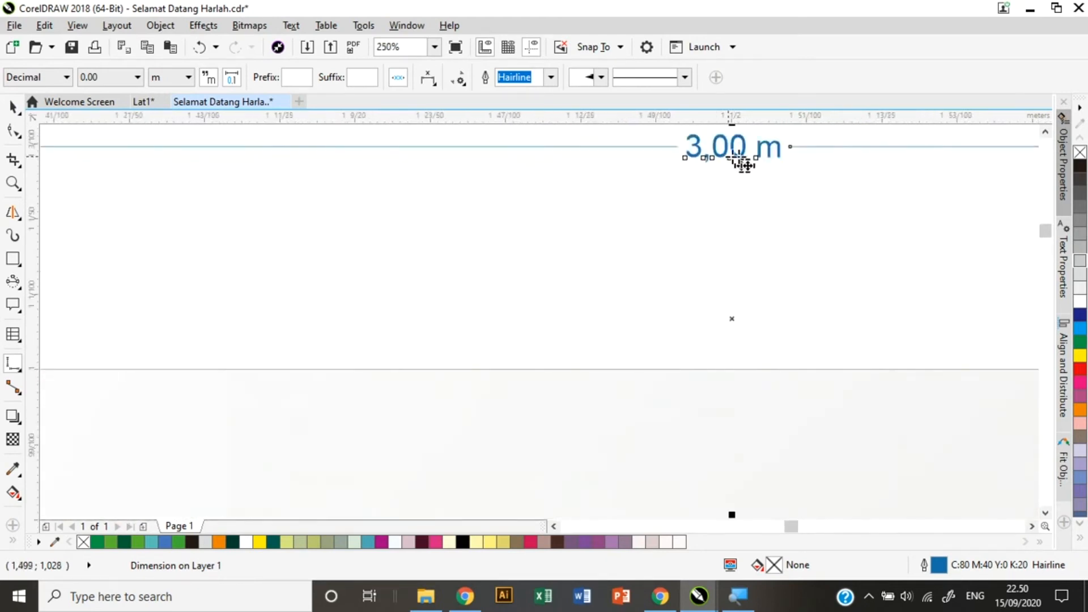
scroll(757, 237, down, 4)
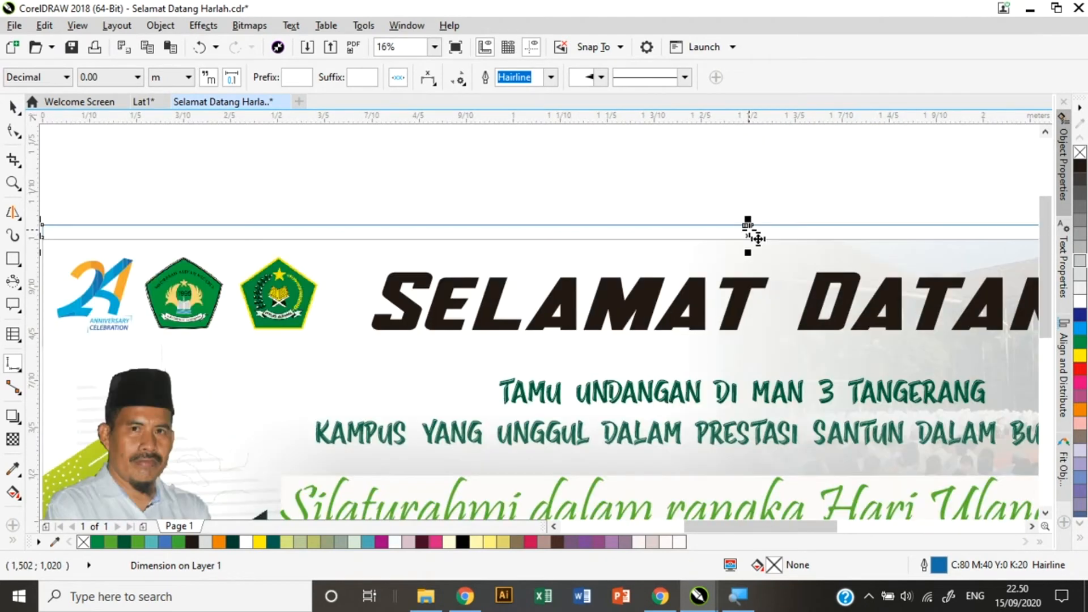
scroll(567, 263, up, 2)
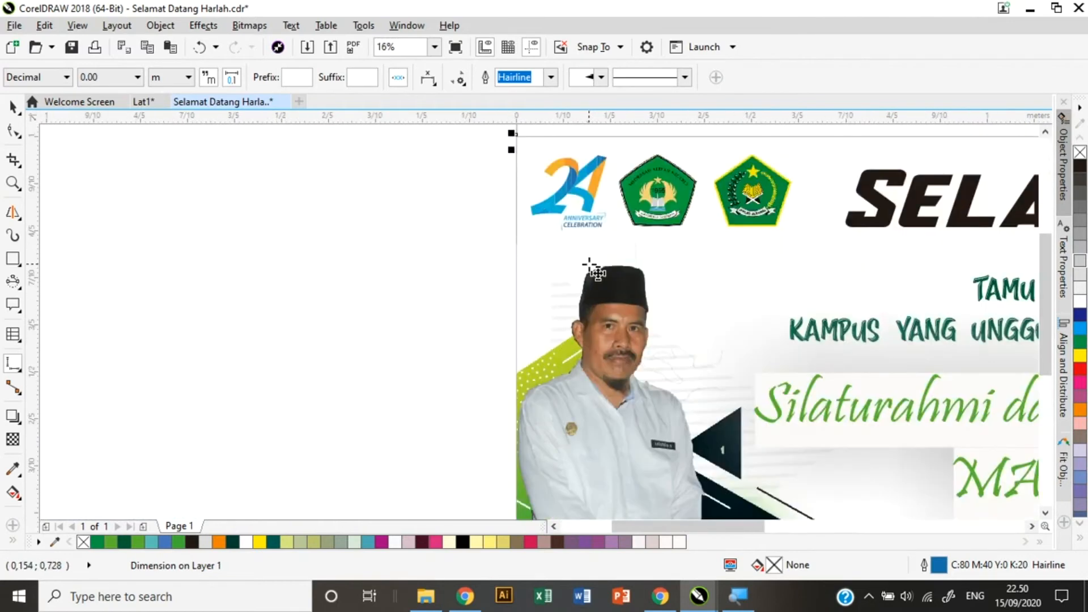
scroll(690, 355, down, 1)
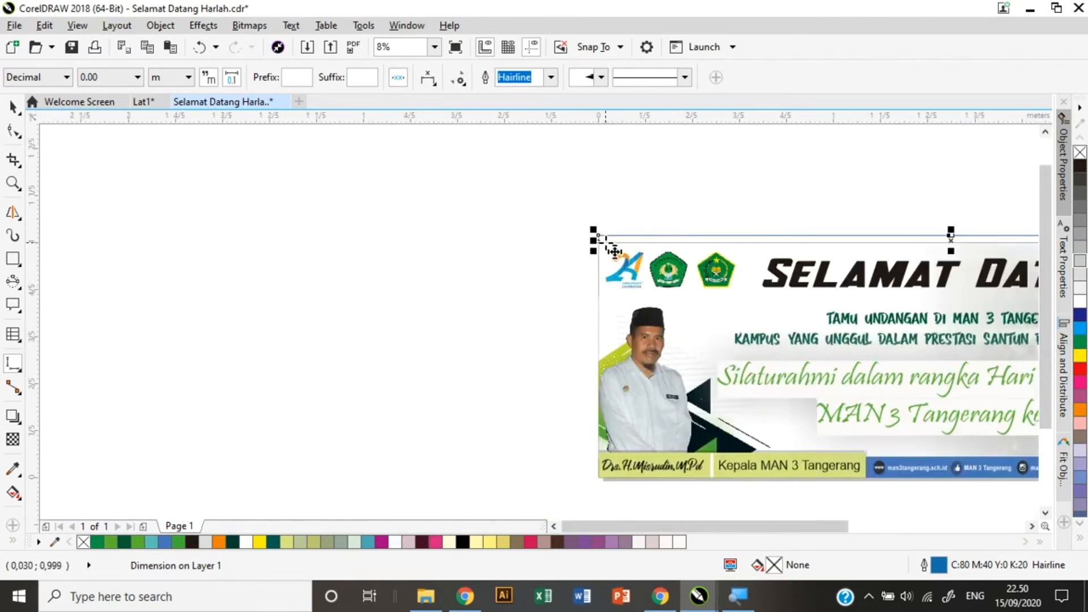
key(Escape)
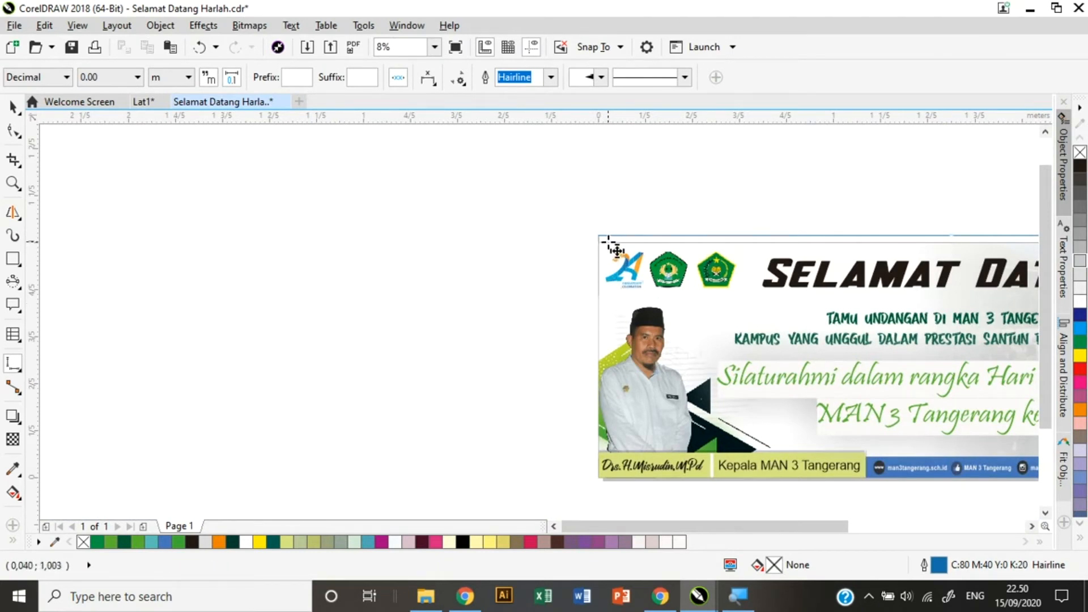
Add a 1,00 m vertical dimension along the banner's left side and select its label.
drag(606, 242, 614, 485)
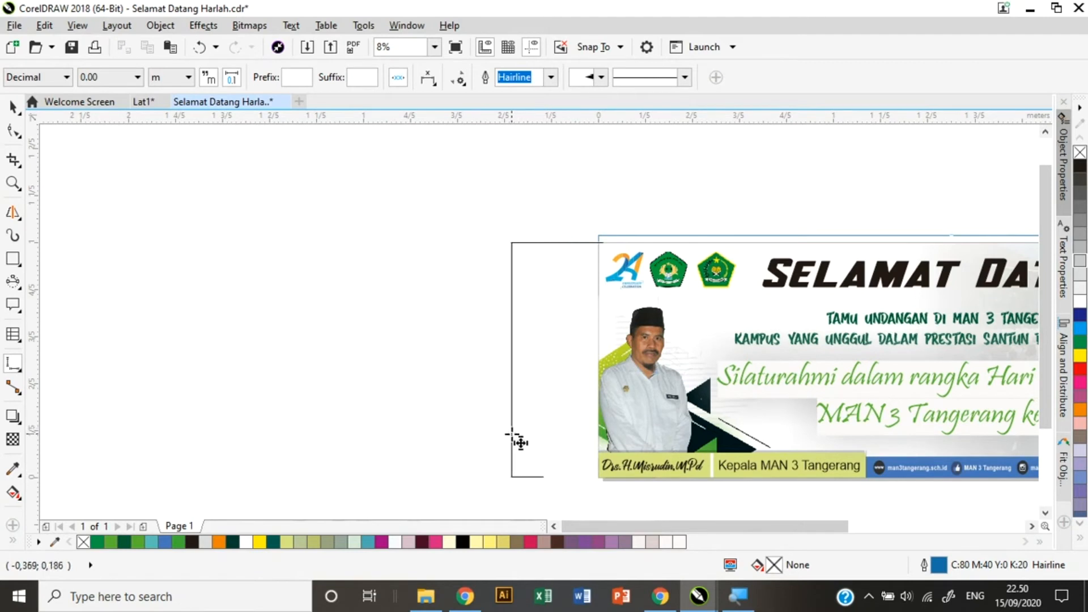
click(512, 434)
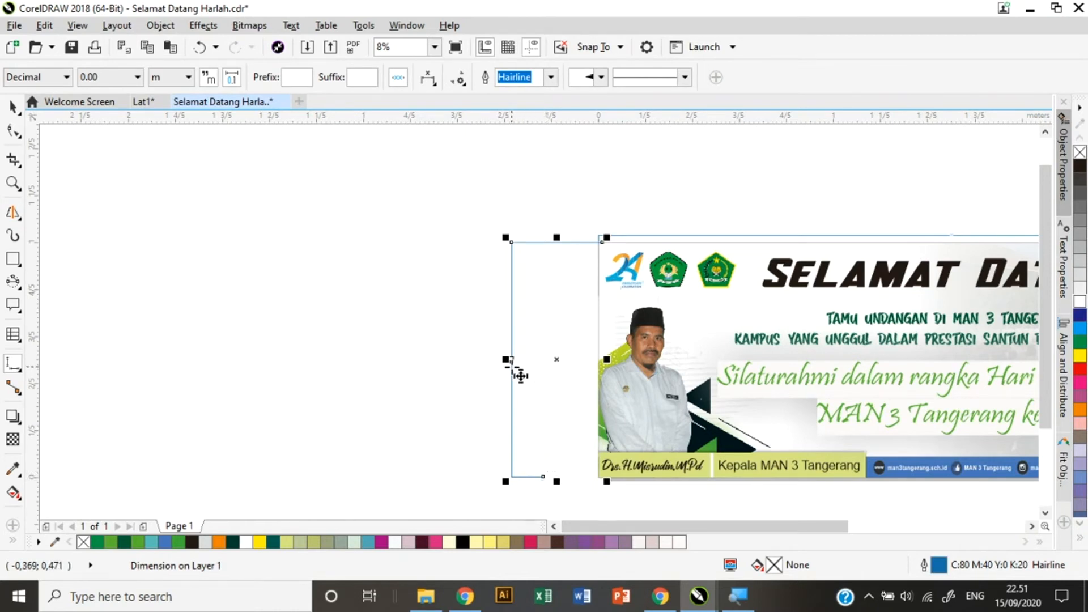
scroll(513, 359, up, 5)
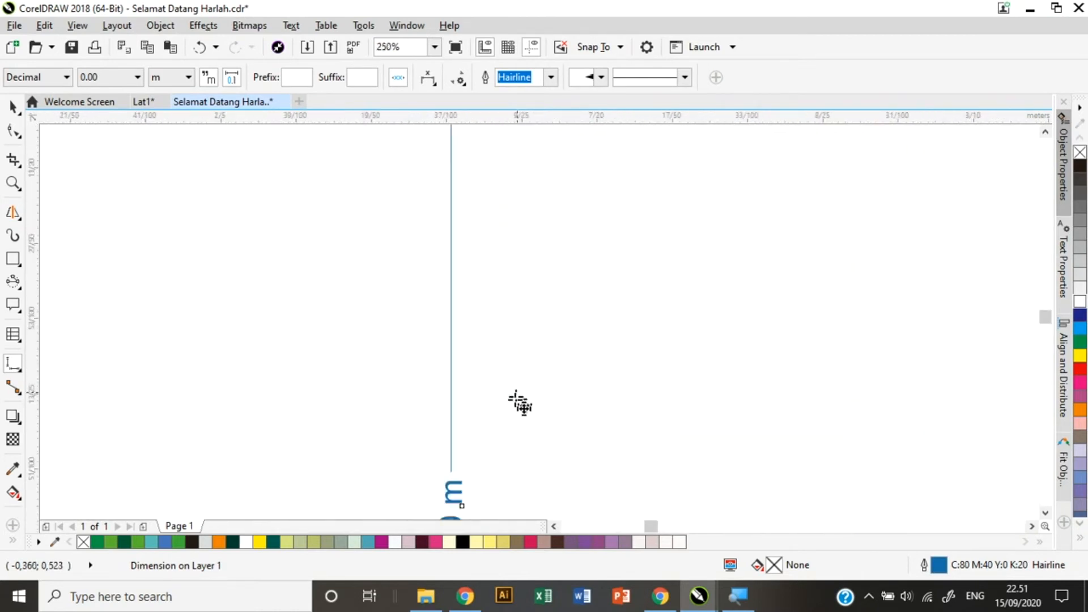
drag(1045, 323, 1046, 327)
scroll(561, 350, down, 5)
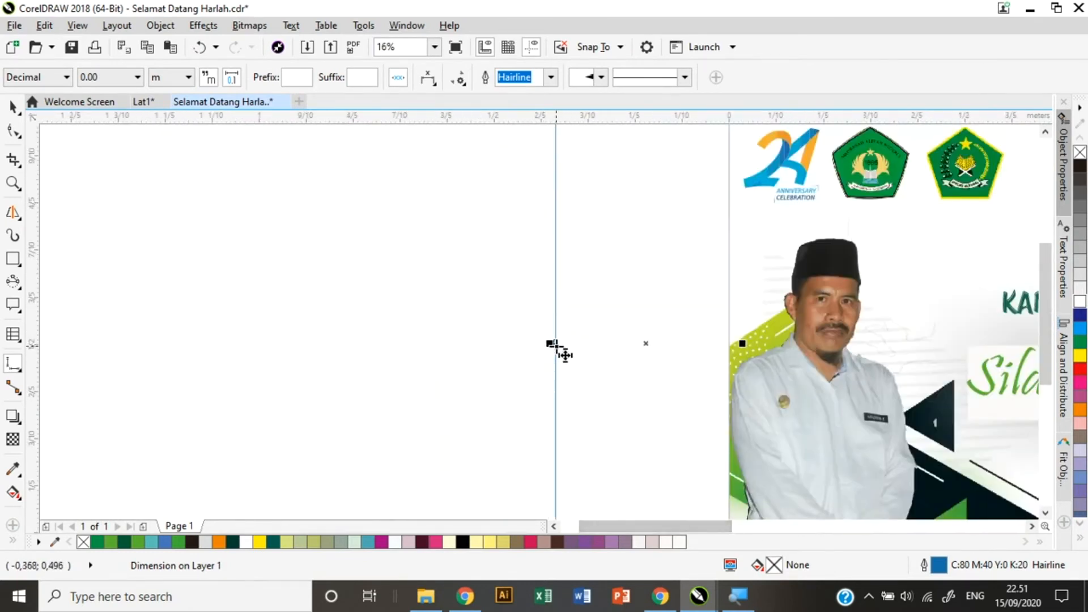
scroll(564, 355, up, 1)
scroll(566, 355, up, 2)
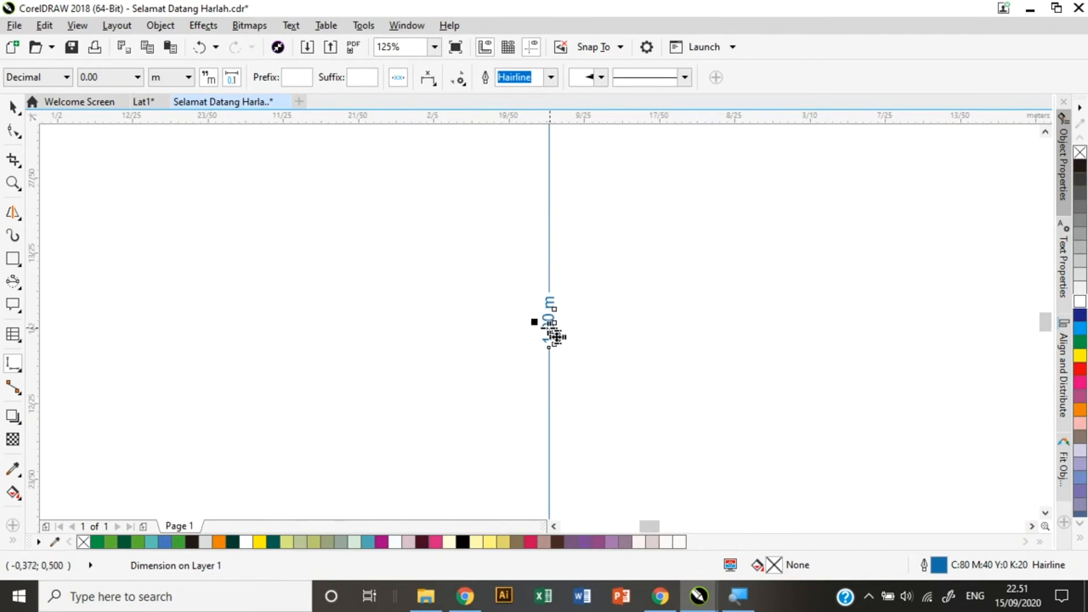
click(13, 107)
click(548, 320)
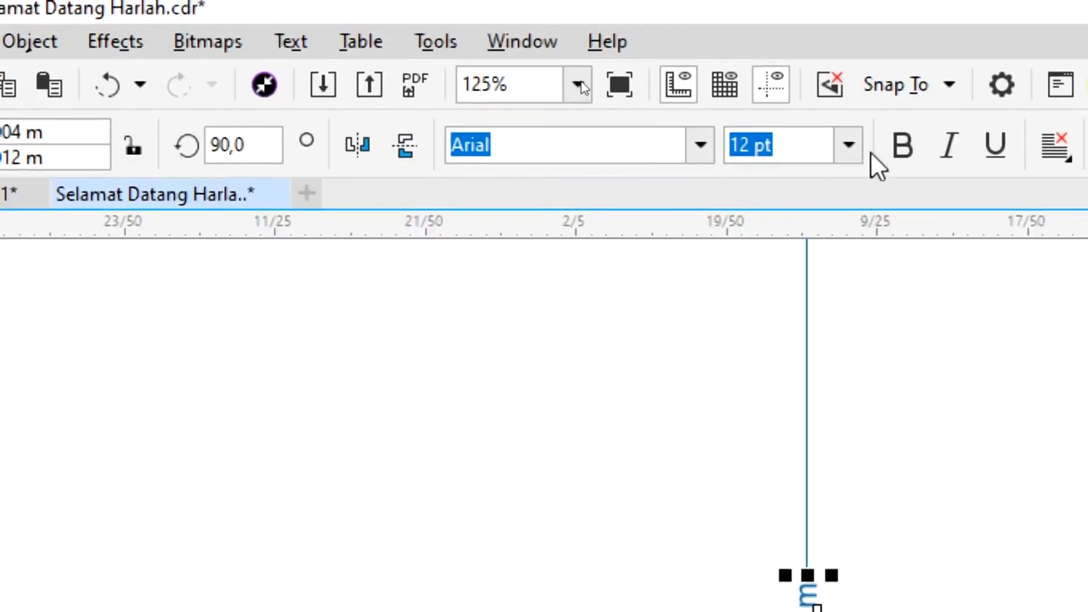
Enlarge the 1,00 m height label to 200 pt and zoom to the whole page.
click(850, 145)
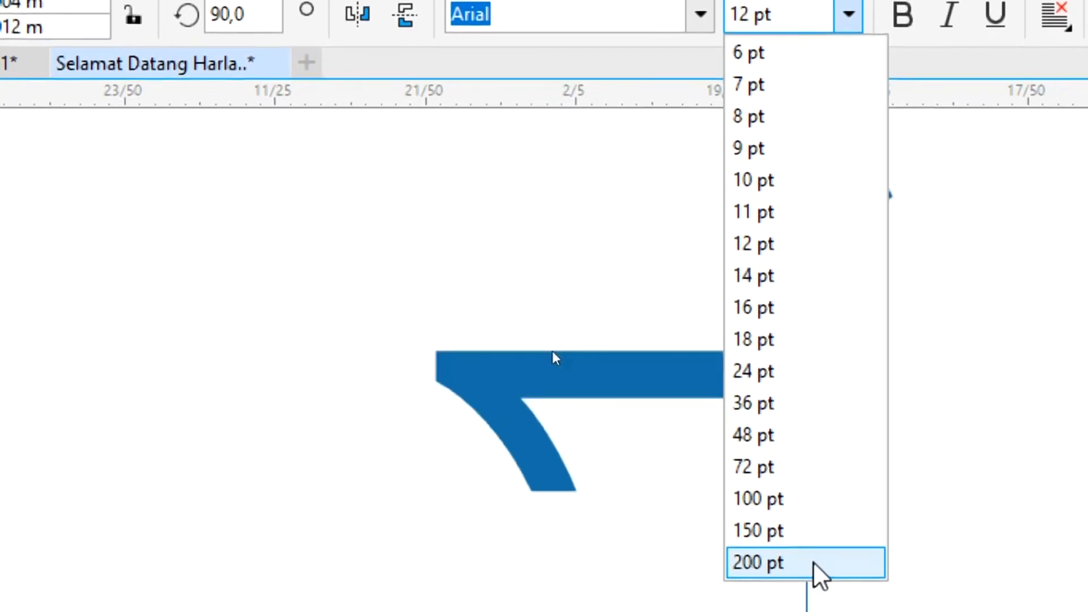
click(814, 565)
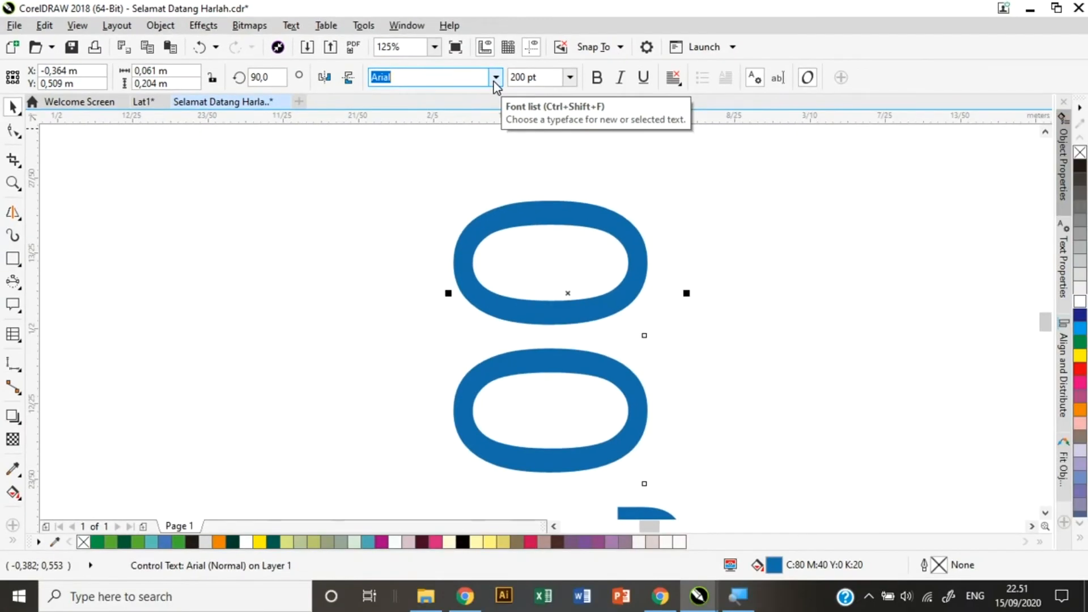
scroll(545, 222, down, 1)
click(434, 47)
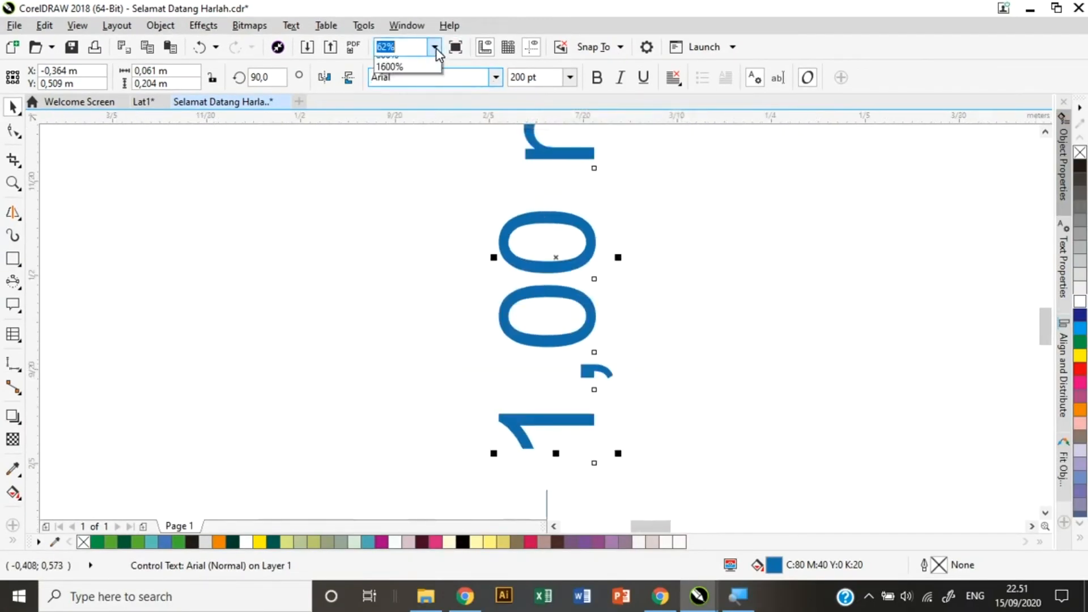
click(411, 88)
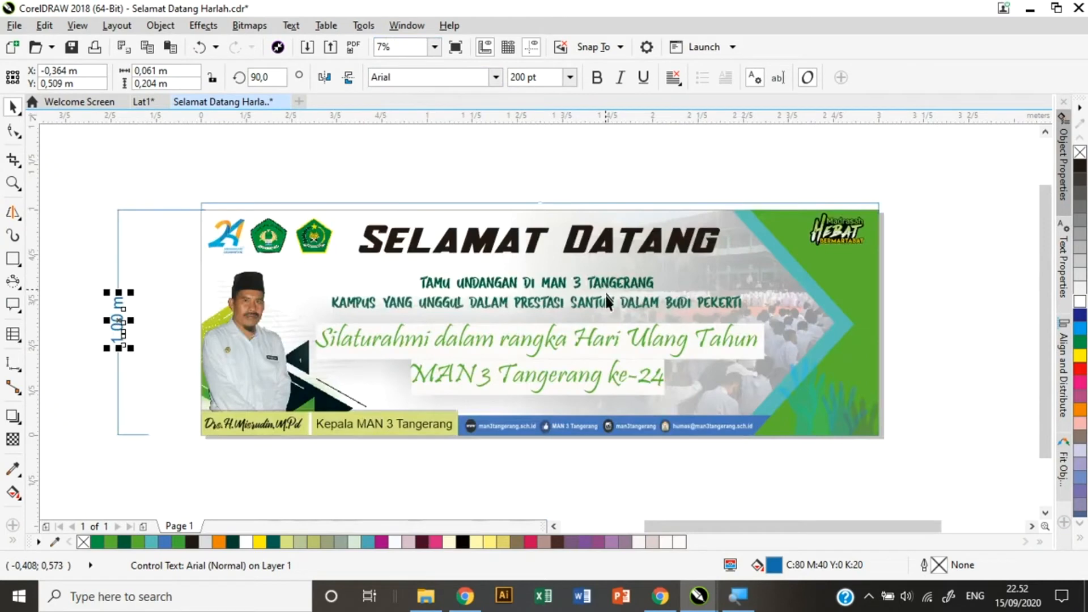
click(156, 319)
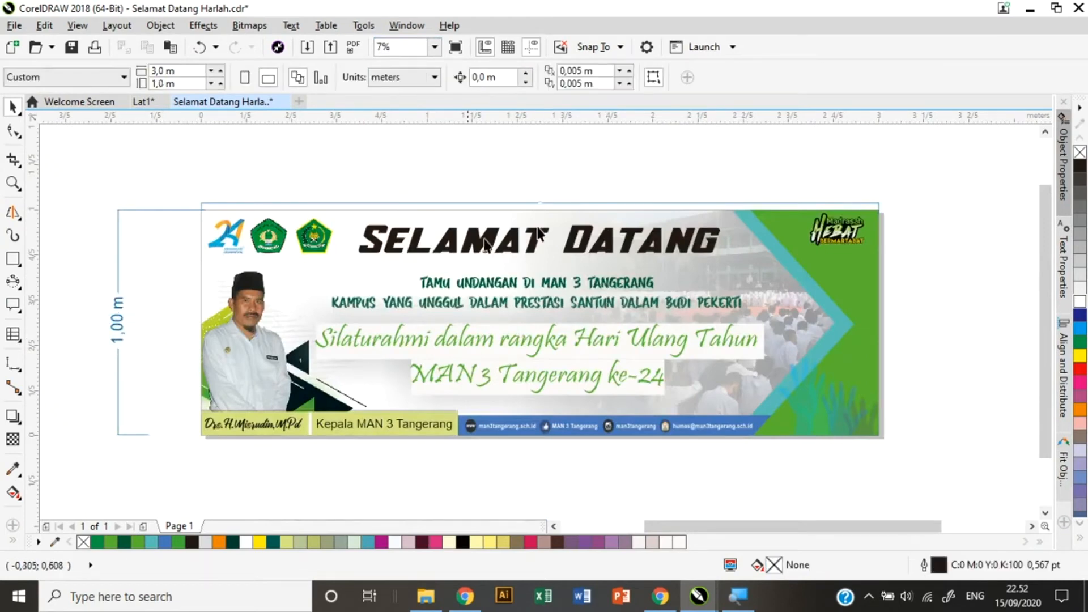
Enlarge the 3,00 m width label to 200 pt and zoom to the whole page.
scroll(532, 205, up, 9)
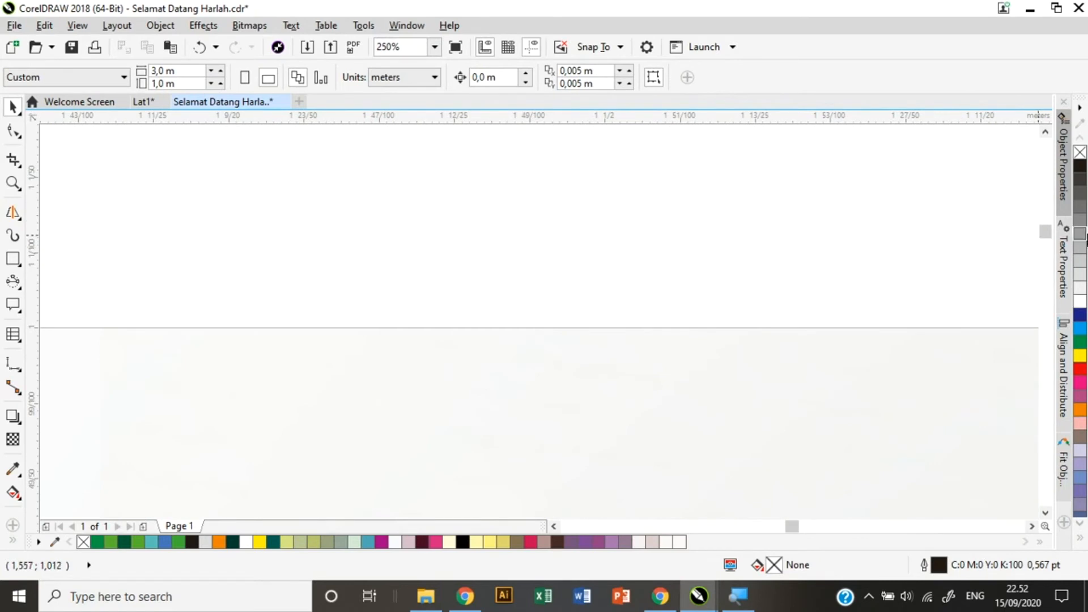
drag(1045, 232, 1046, 226)
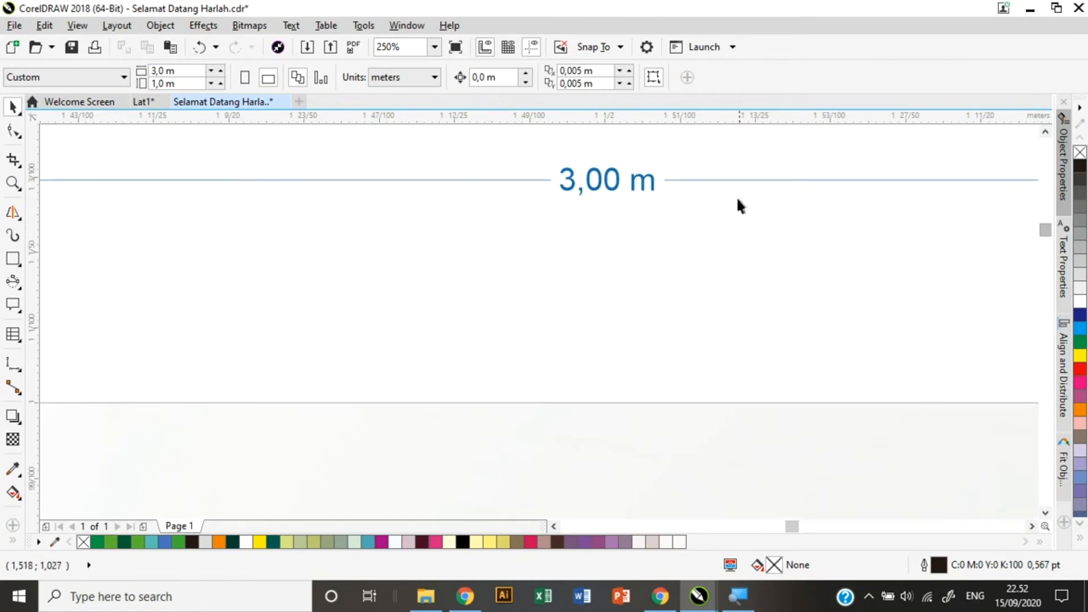
click(602, 183)
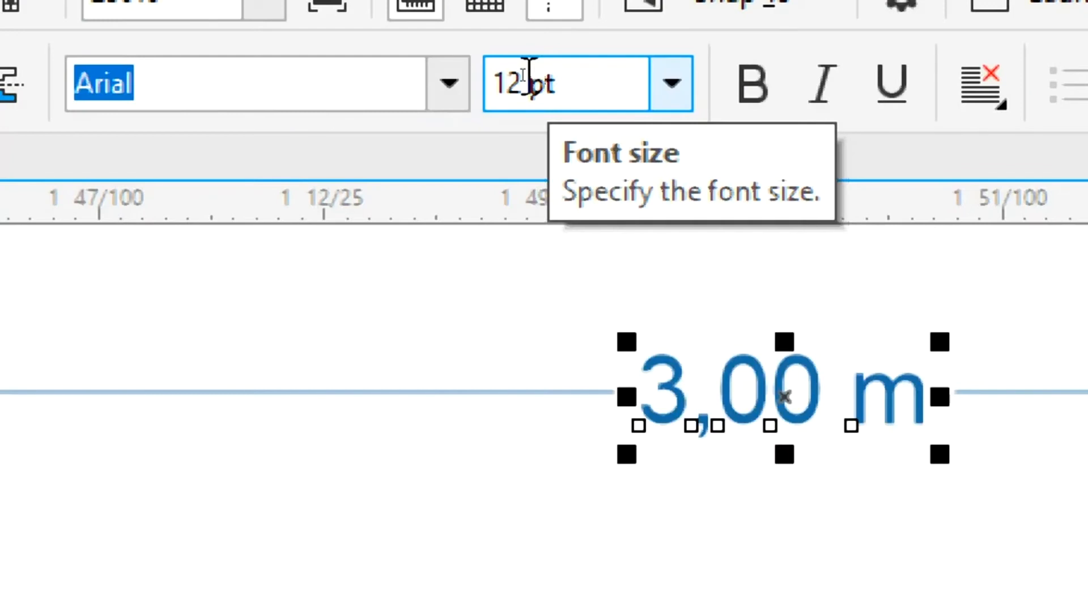
click(536, 76)
click(672, 83)
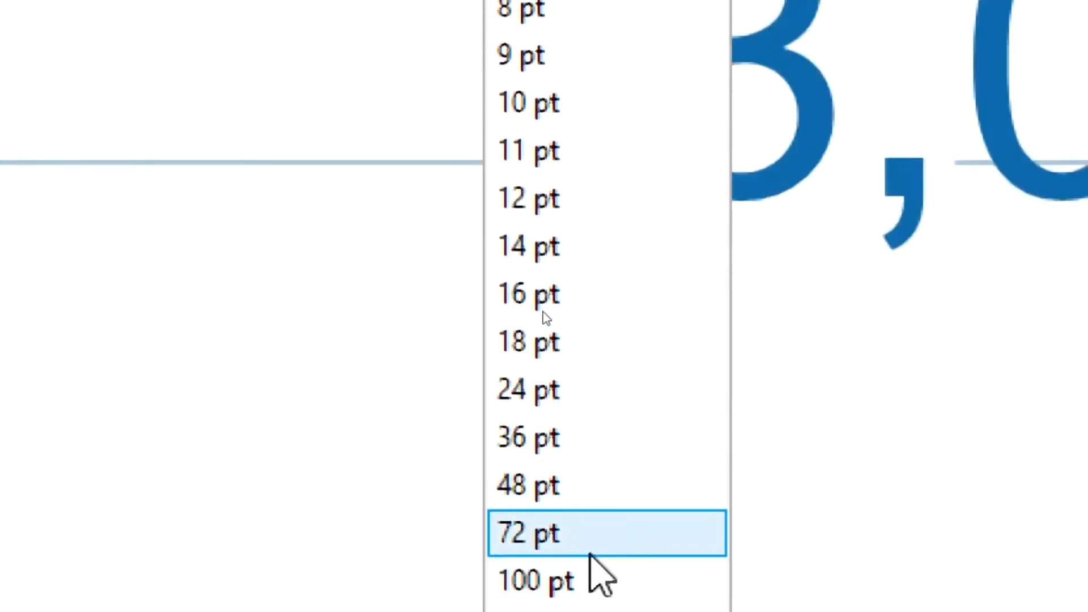
click(579, 566)
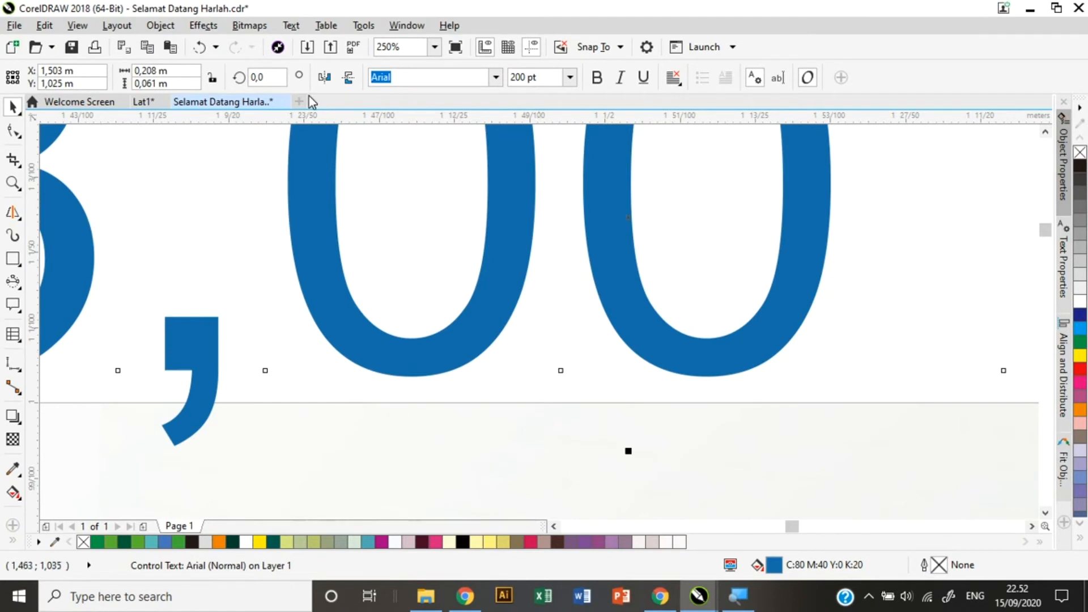
click(435, 46)
click(422, 88)
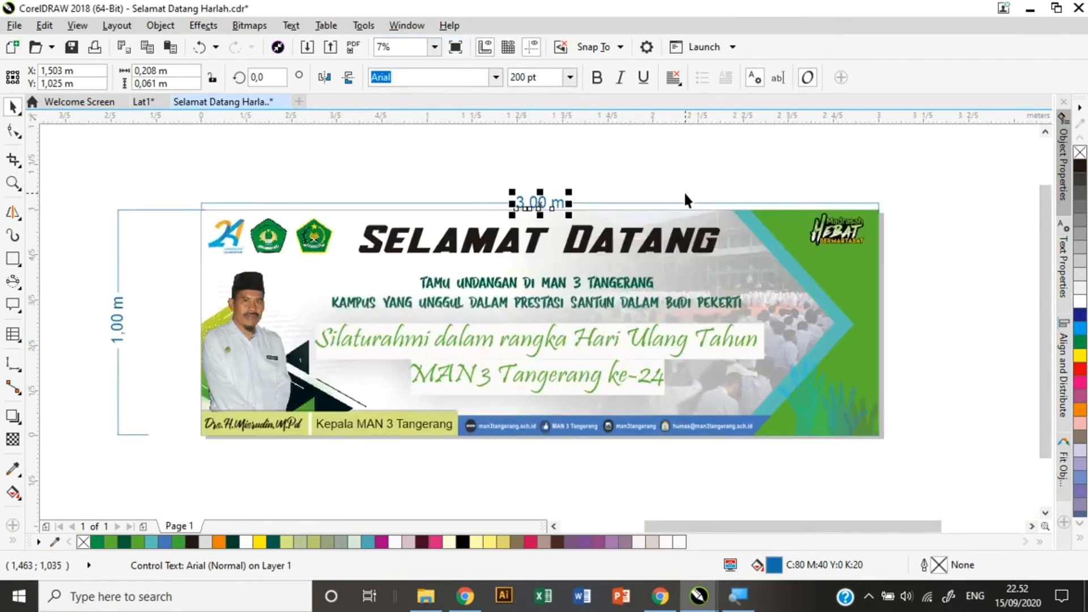
click(957, 267)
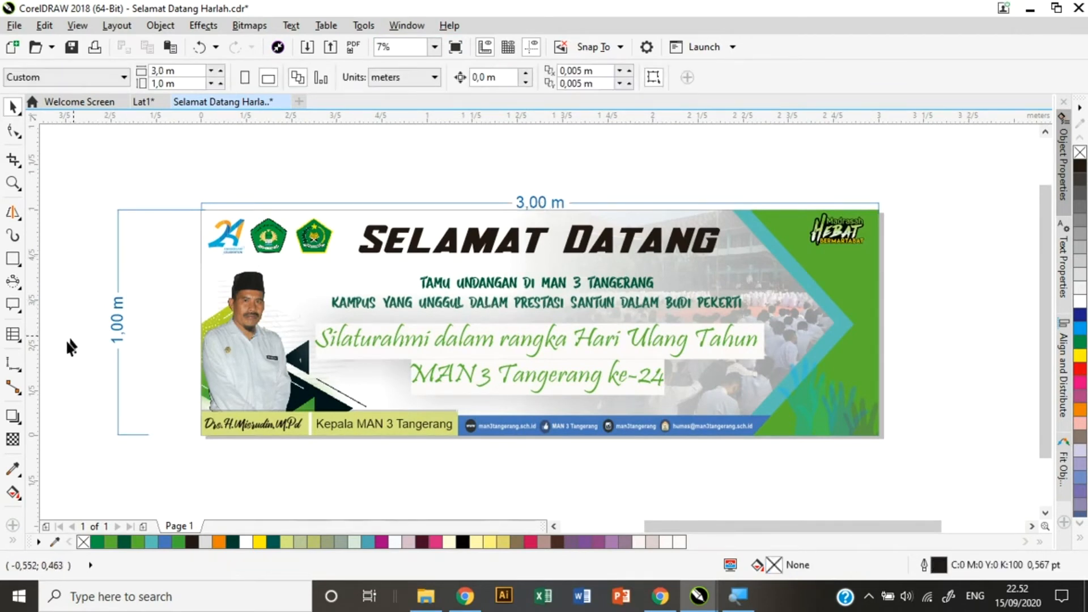
click(16, 367)
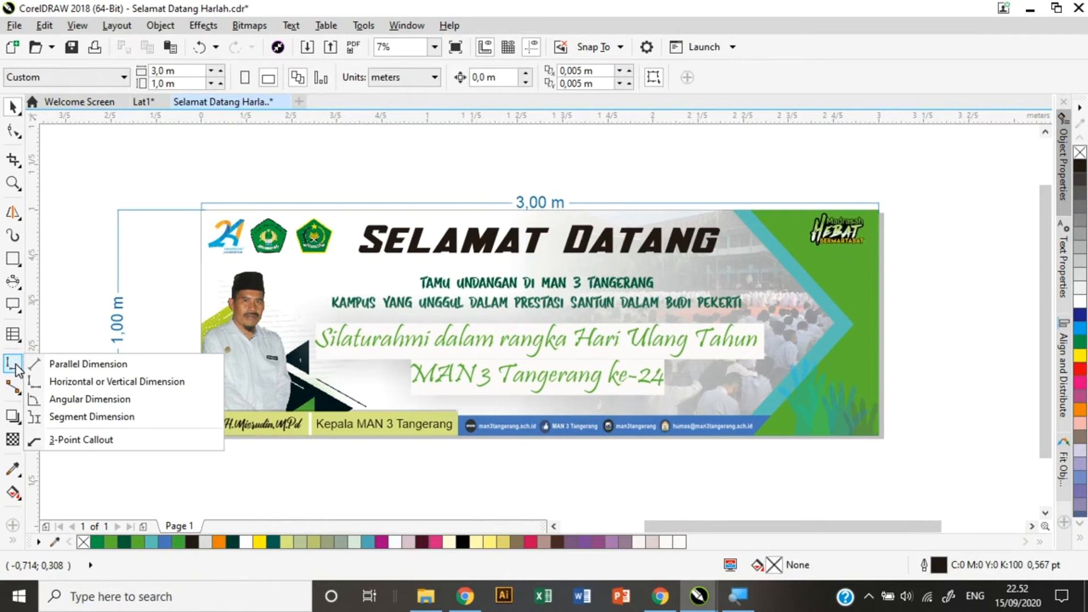
Place a 55,37° angular dimension at the banner's bottom-right corner.
click(80, 400)
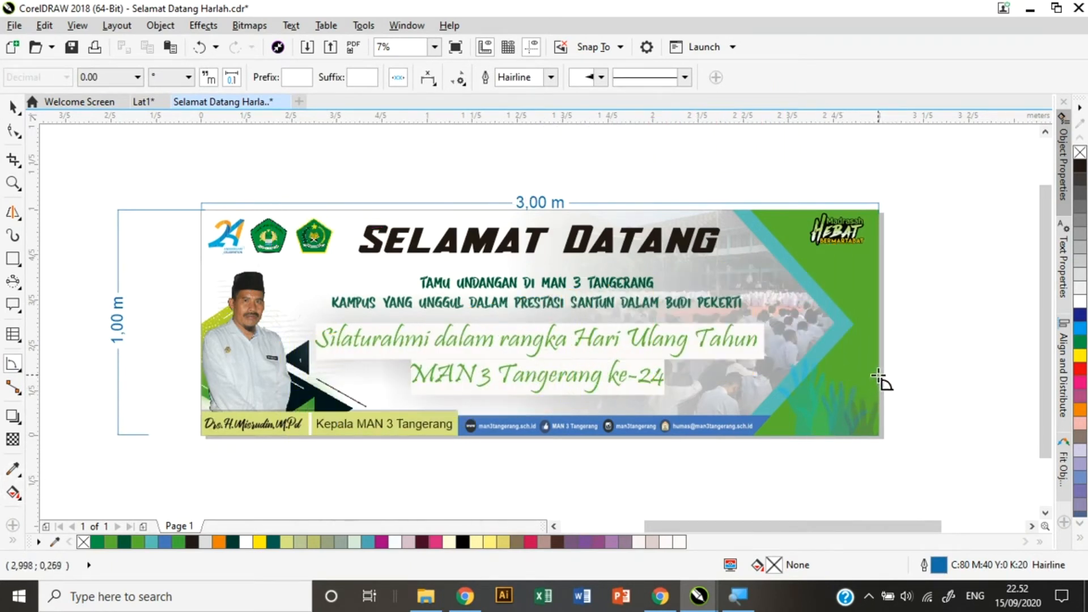
drag(878, 371, 879, 438)
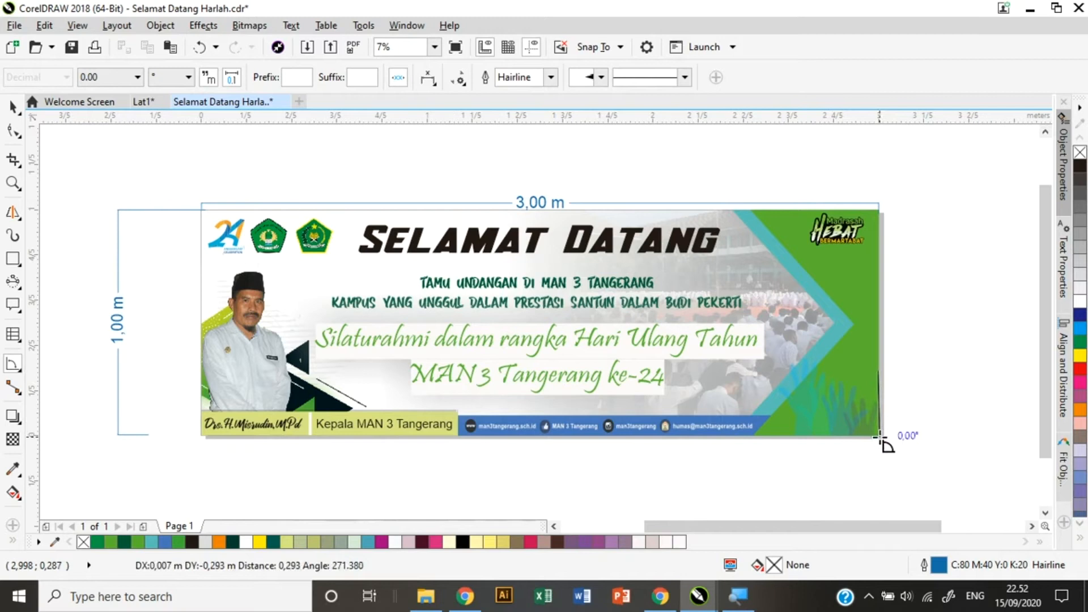
click(817, 418)
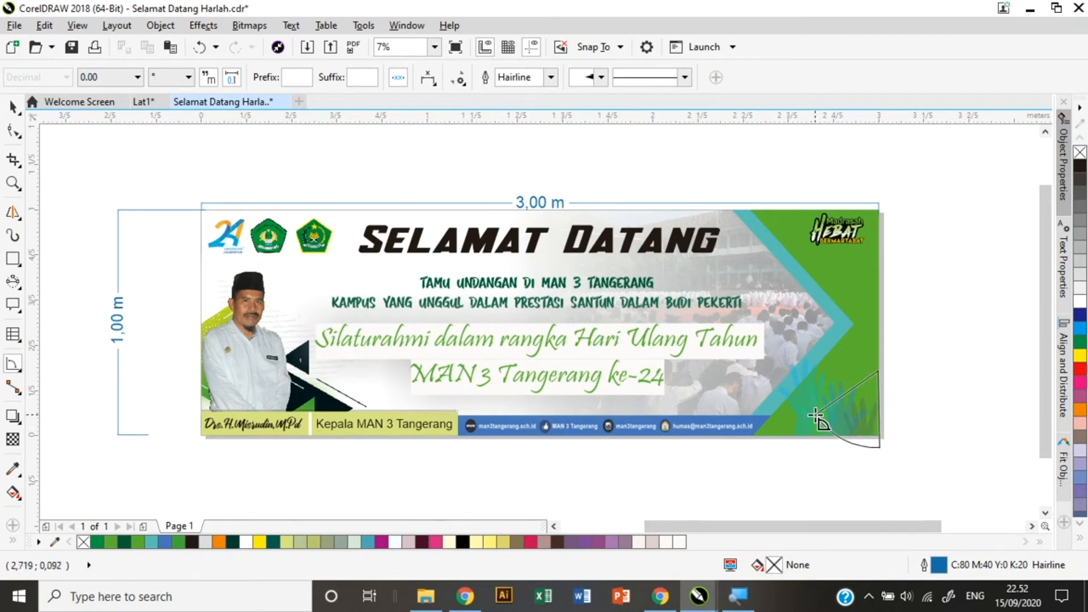
click(819, 417)
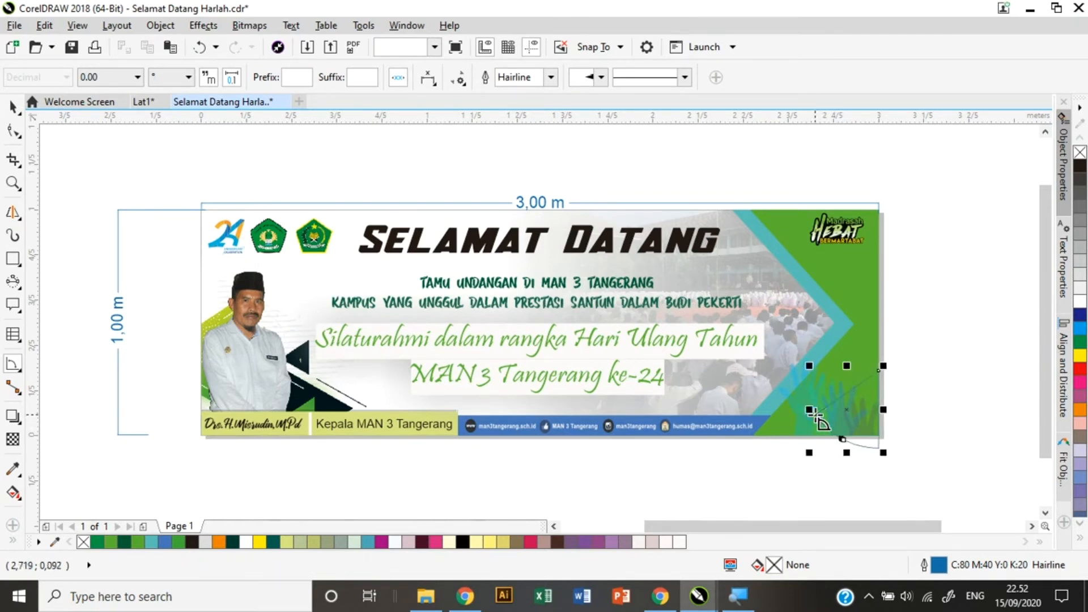
scroll(845, 442, up, 3)
scroll(834, 451, up, 3)
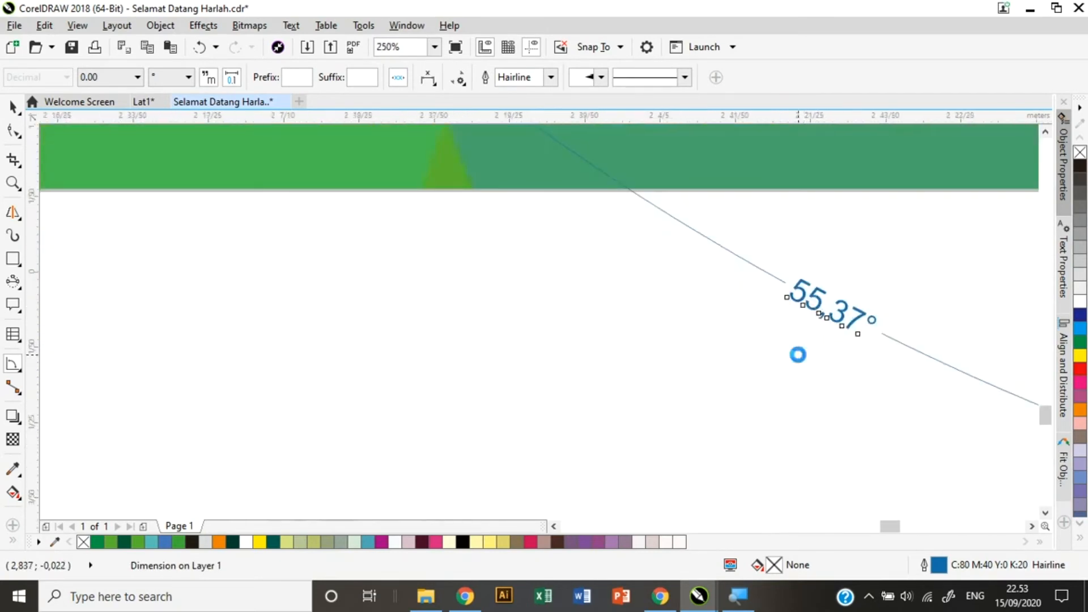
scroll(800, 357, down, 8)
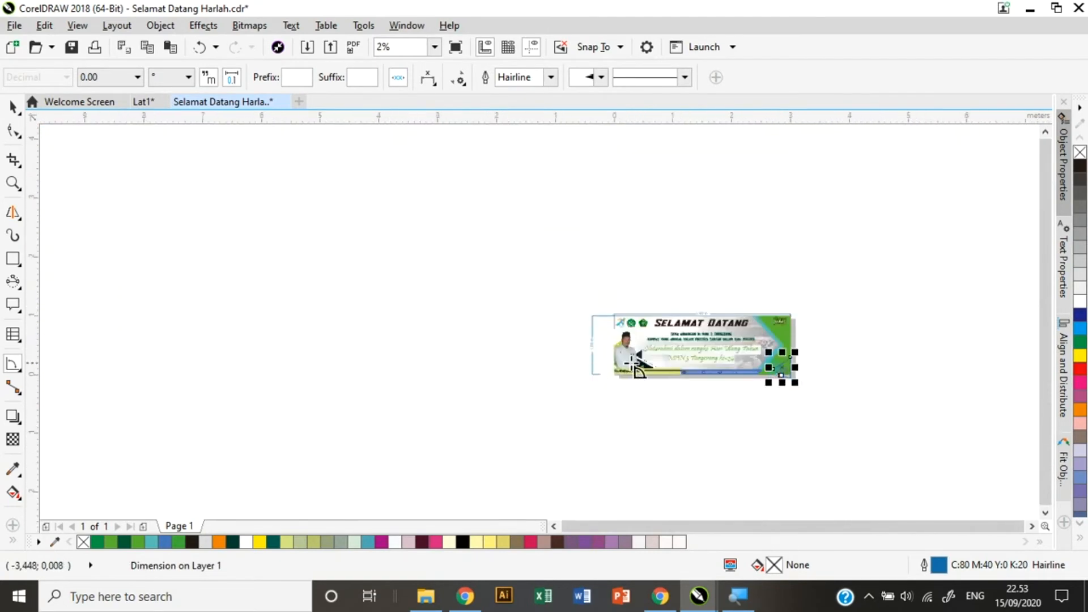
scroll(637, 369, up, 3)
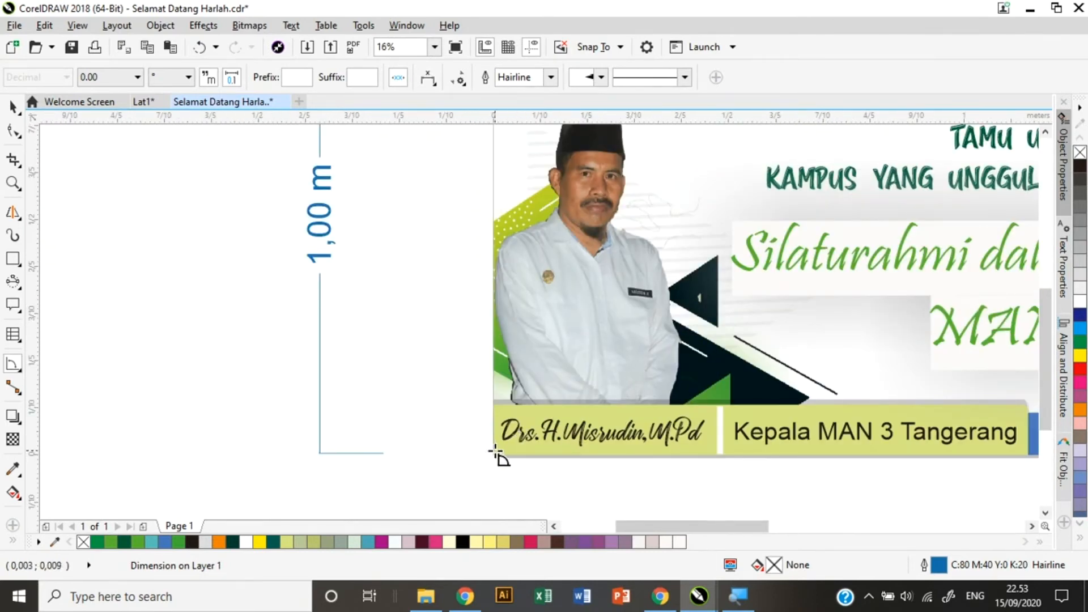
Add a 90,93° angular dimension at the banner's bottom-left corner.
drag(497, 454, 595, 454)
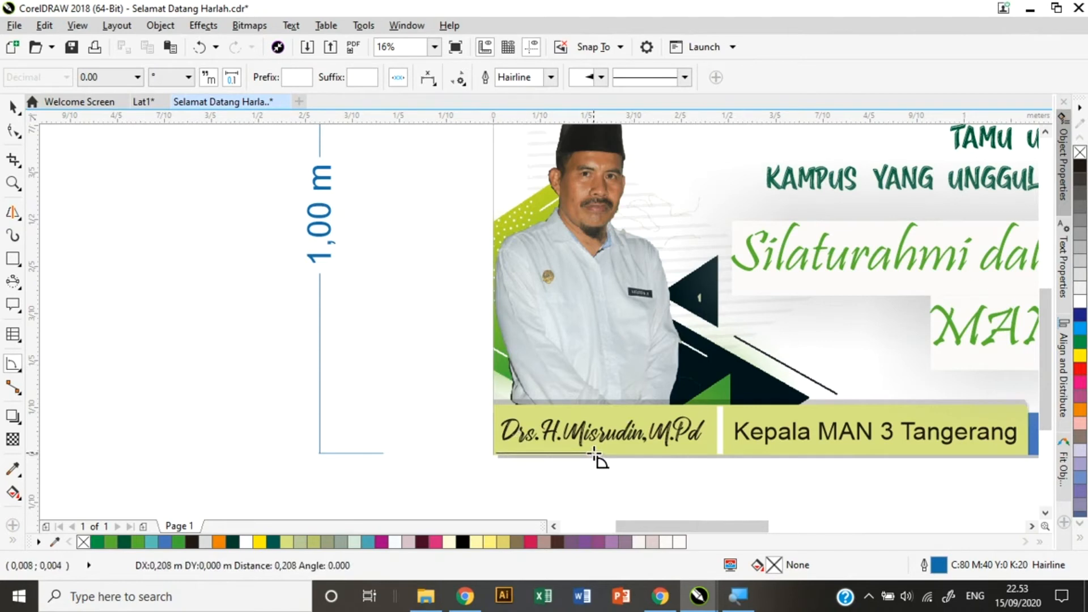
click(493, 318)
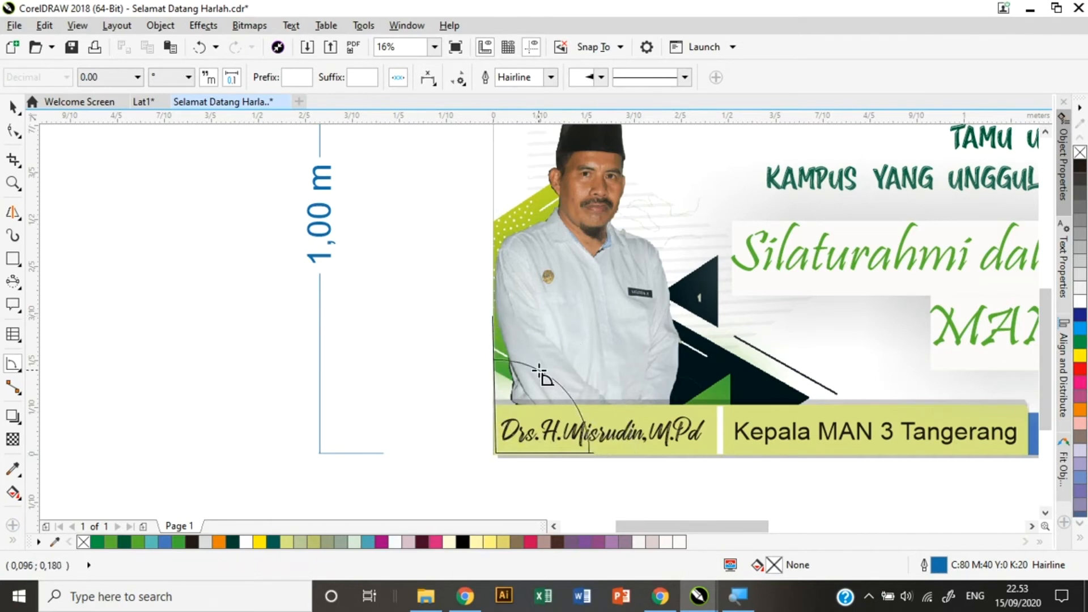
click(523, 319)
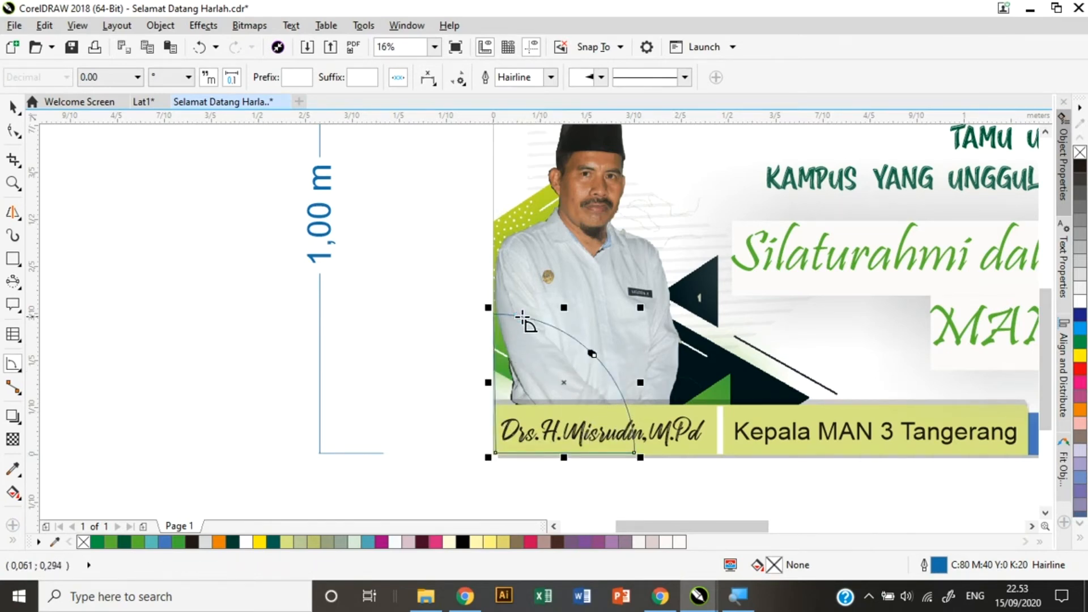
scroll(598, 372, up, 3)
scroll(598, 372, up, 5)
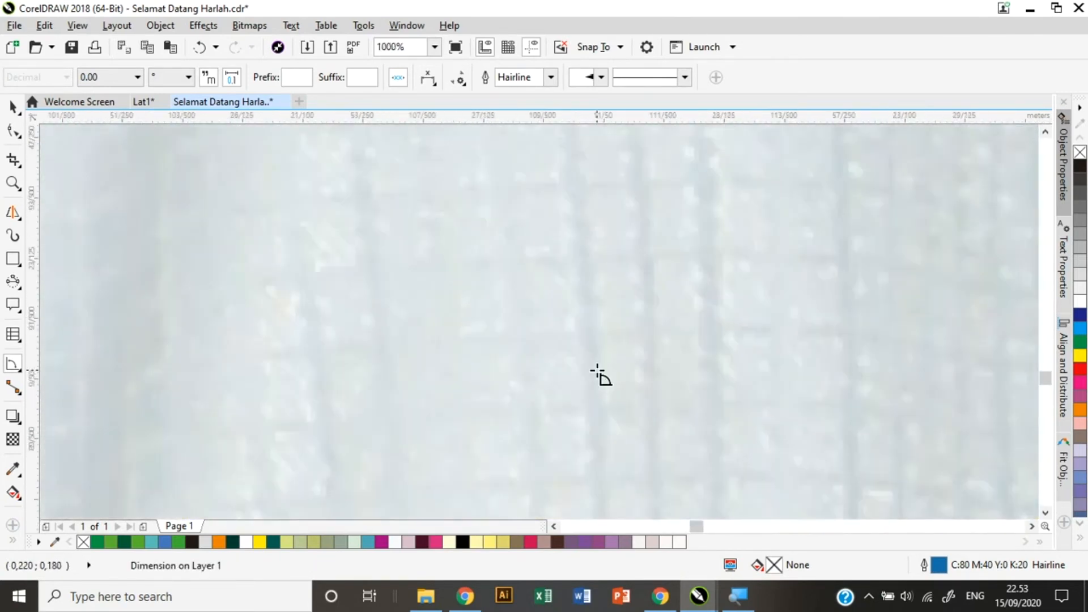
scroll(598, 371, down, 3)
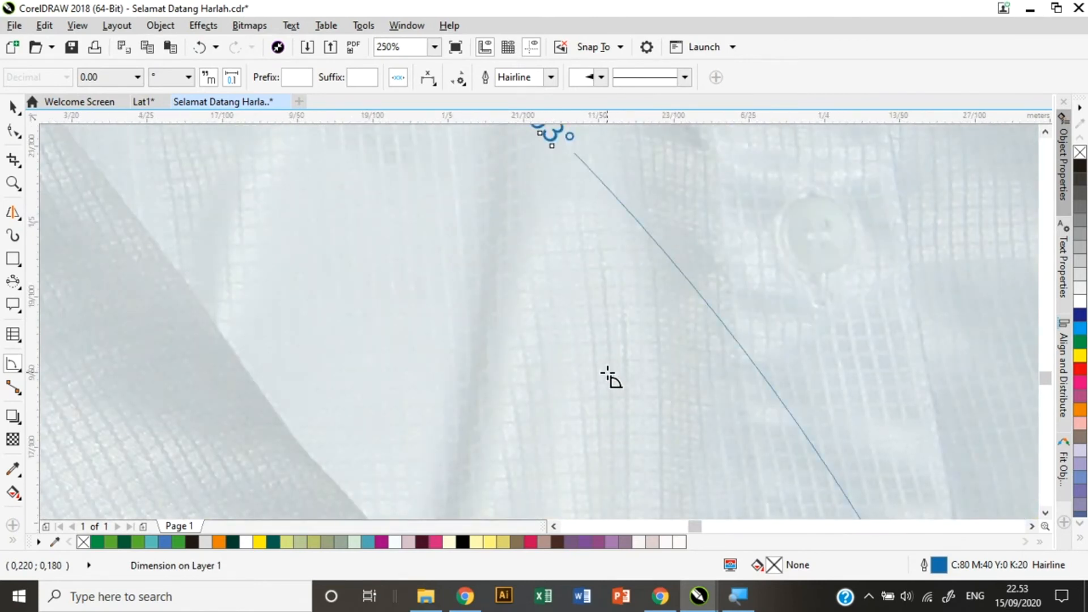
drag(1049, 374, 1046, 372)
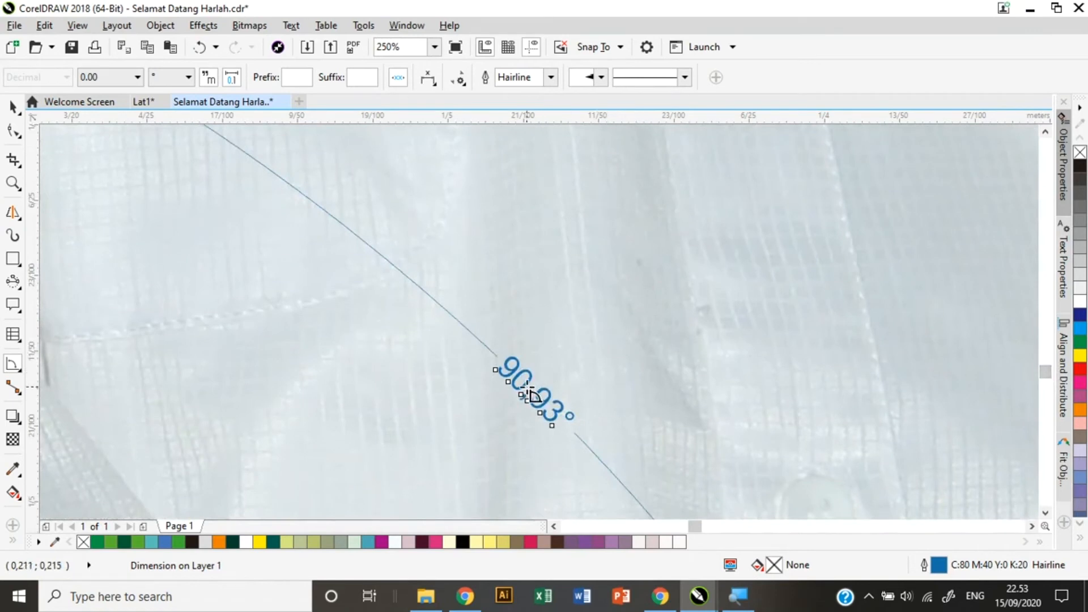
Enlarge the 90,93° angle label to 200 pt and zoom to the whole page.
click(16, 113)
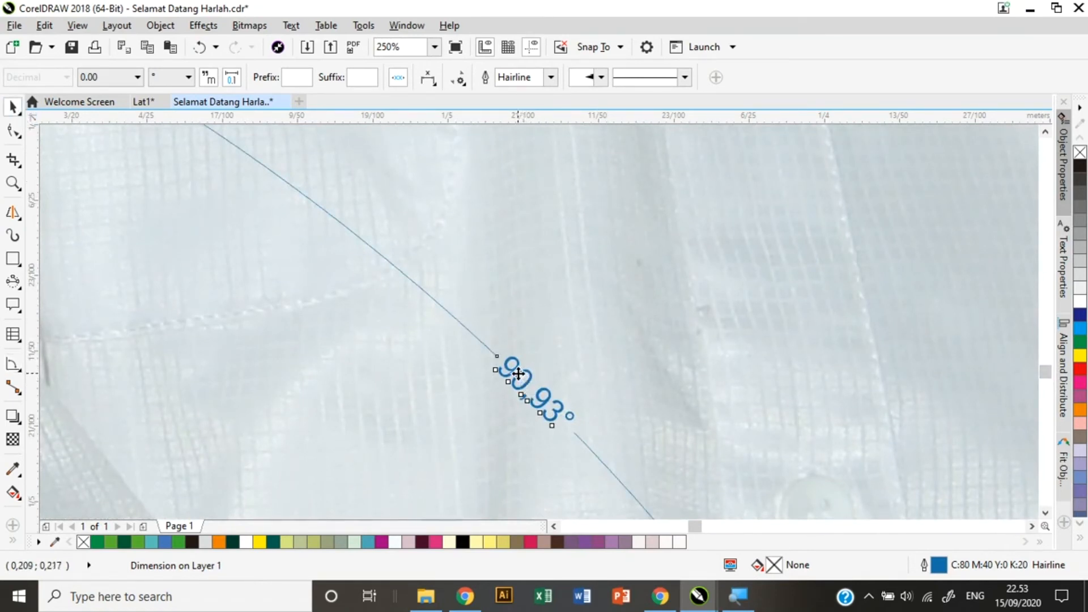
click(549, 350)
click(516, 372)
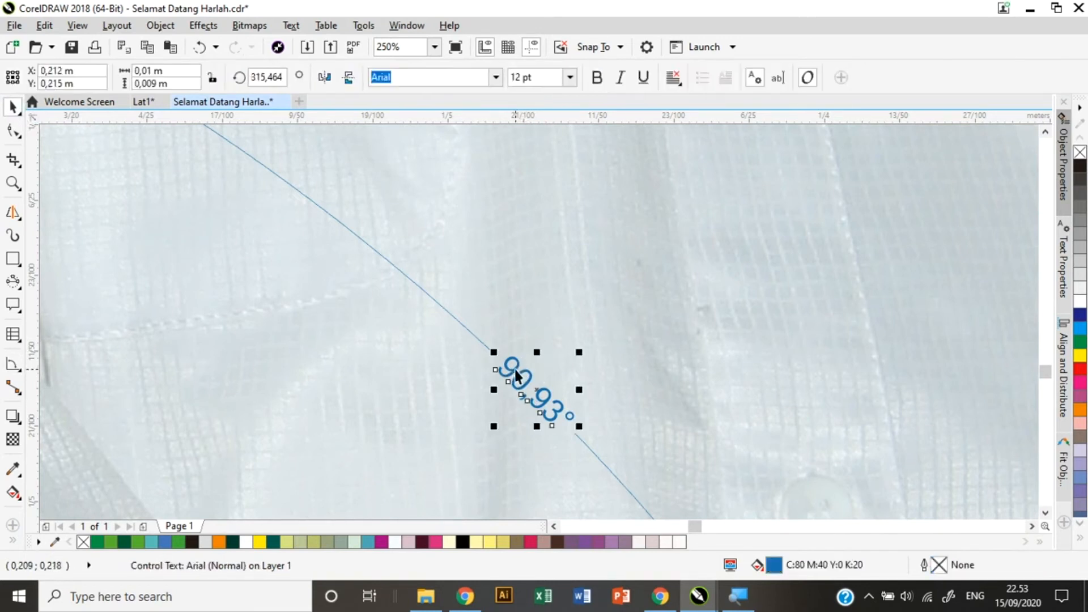
click(568, 78)
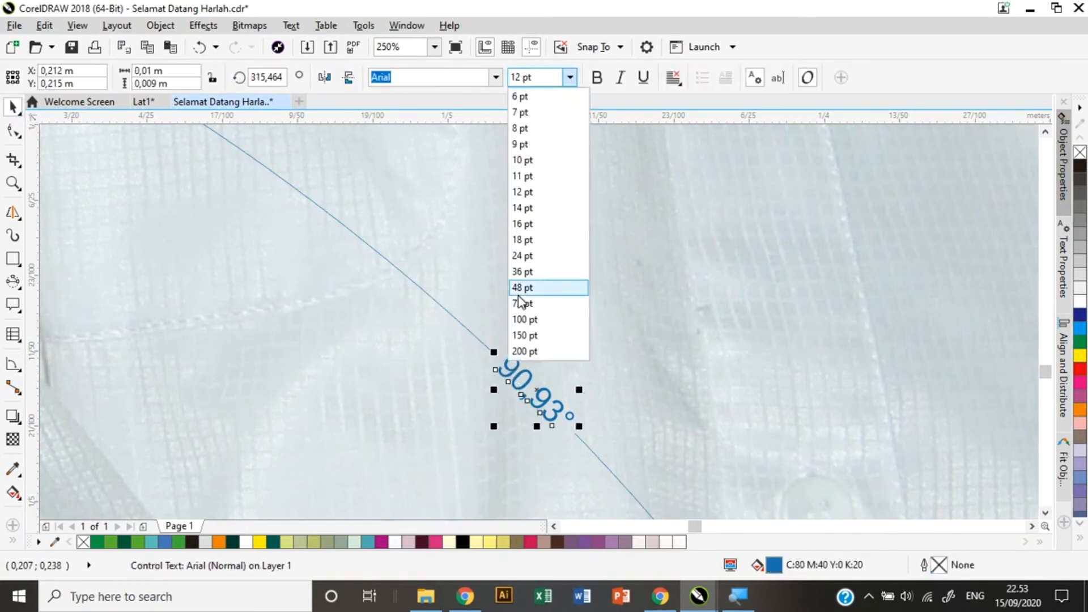
click(523, 350)
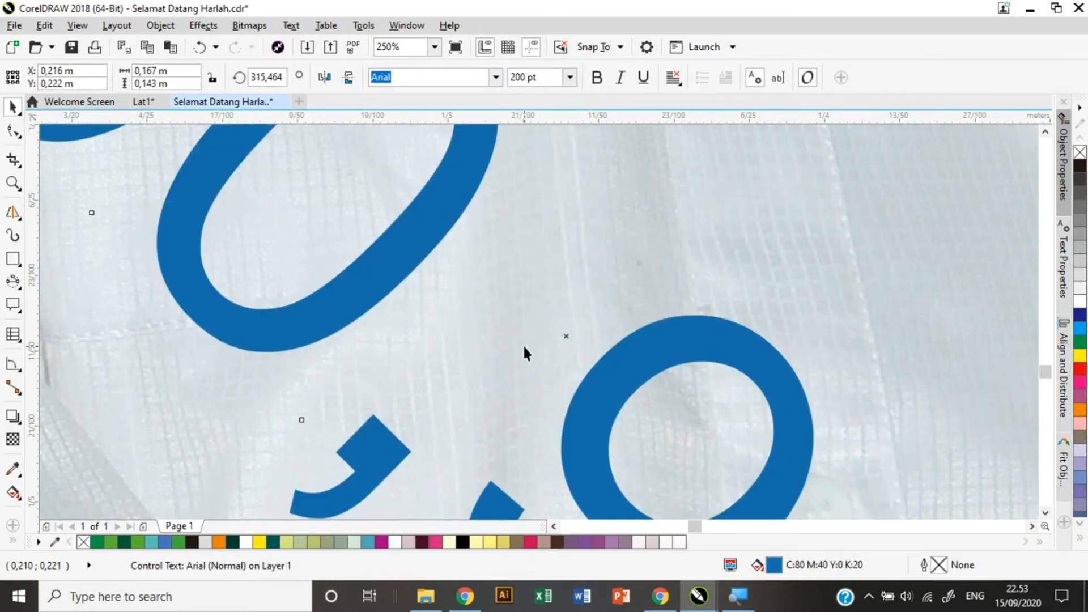
click(435, 47)
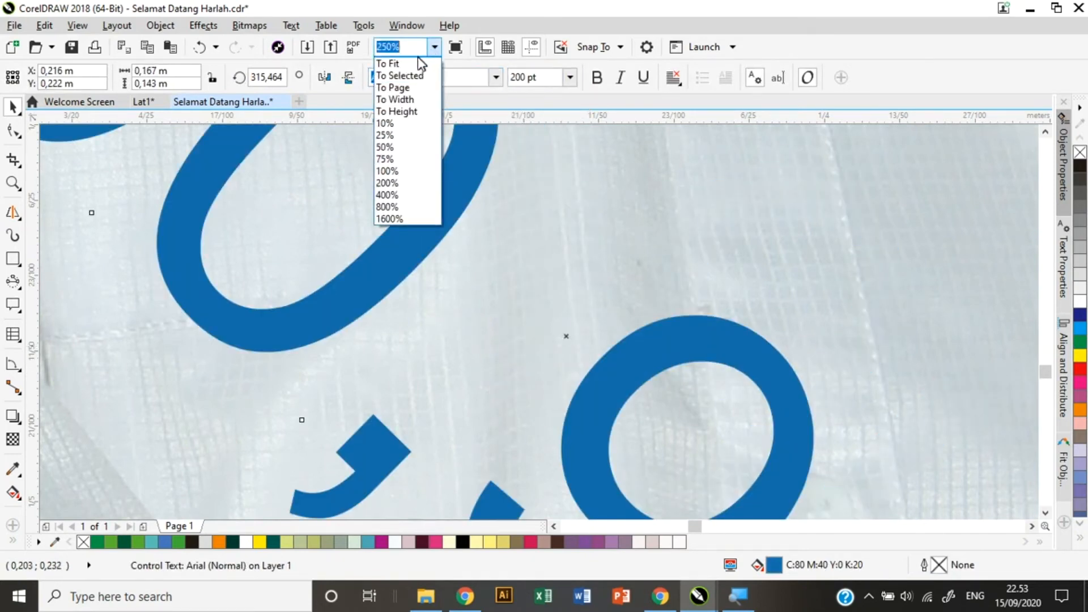
click(404, 88)
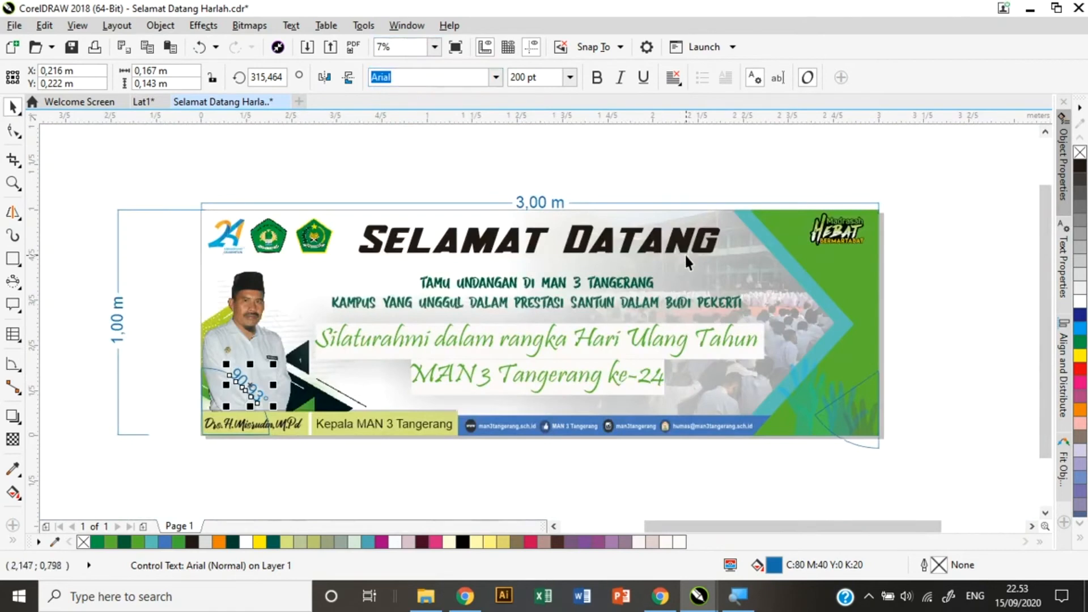
click(964, 358)
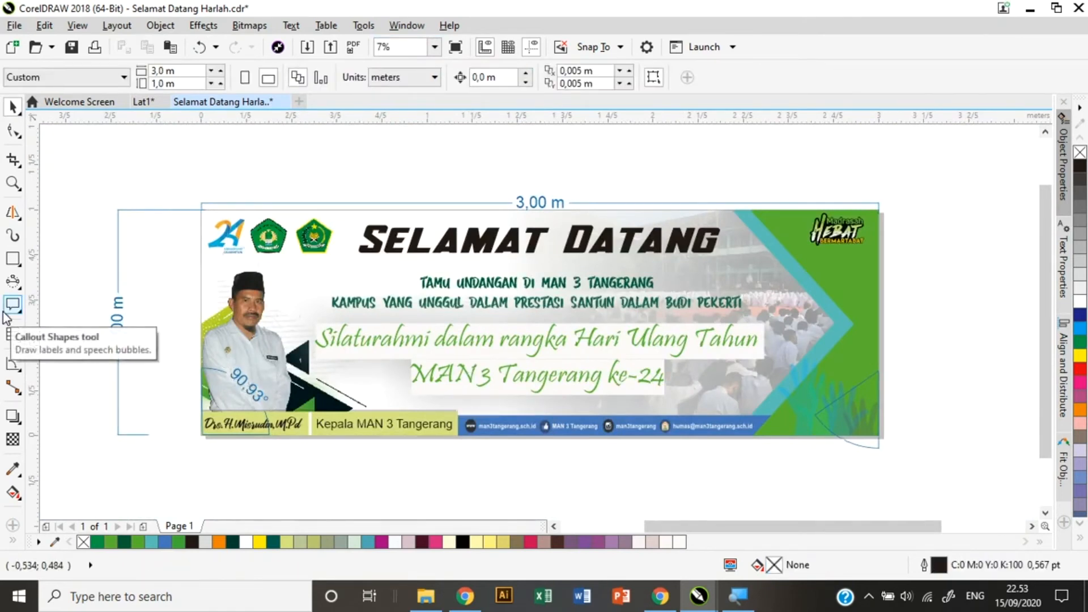
Draw two overlapping rectangles below the banner.
click(15, 370)
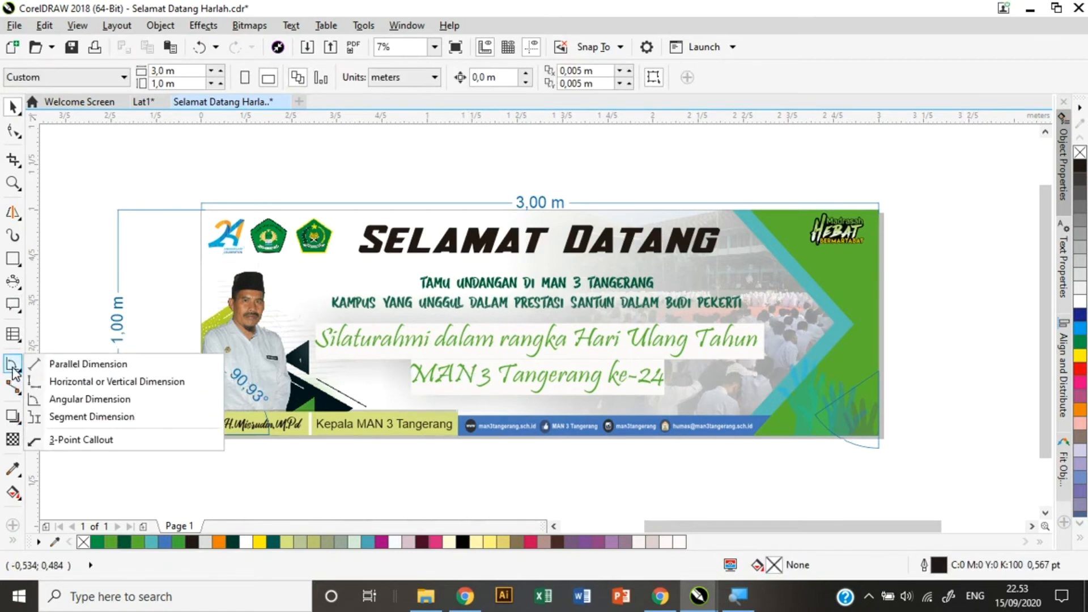
click(106, 422)
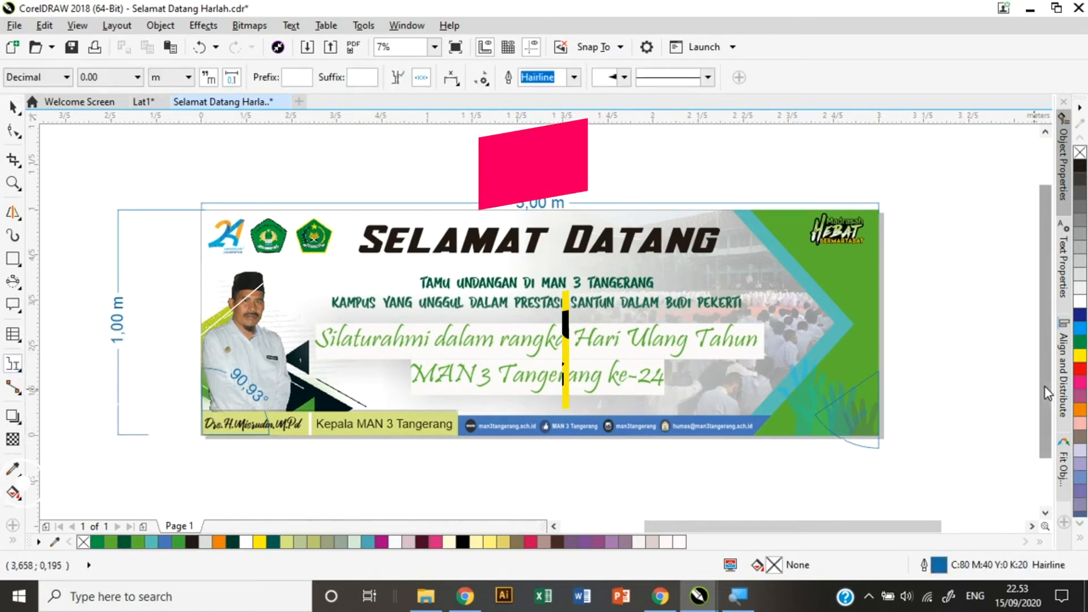
drag(1045, 386, 1042, 433)
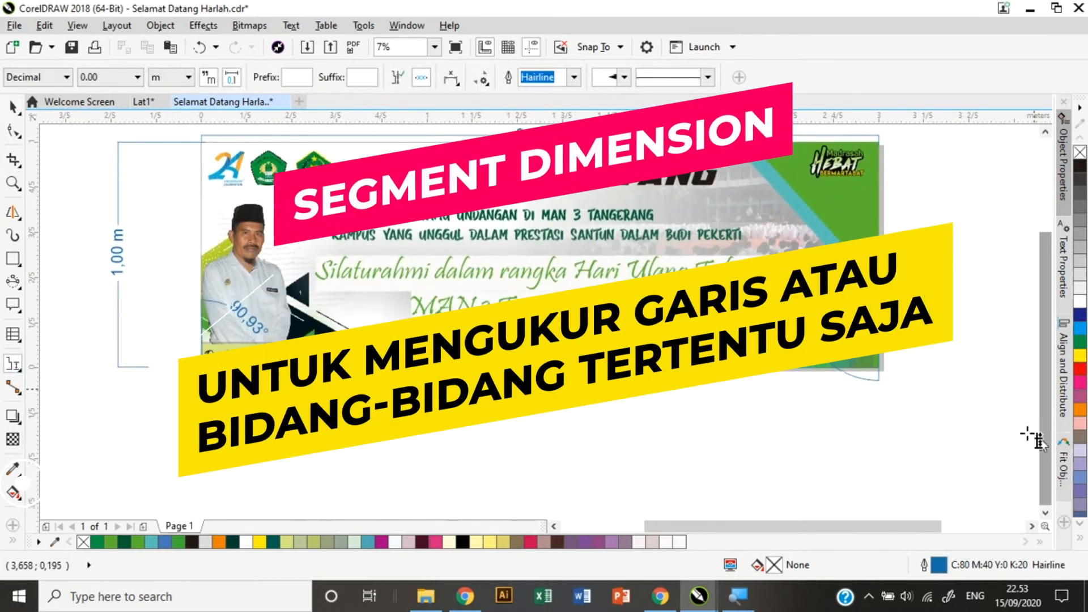
key(F6)
mouse_move(276, 404)
mouse_down()
mouse_move(583, 498)
mouse_move(580, 507)
mouse_up()
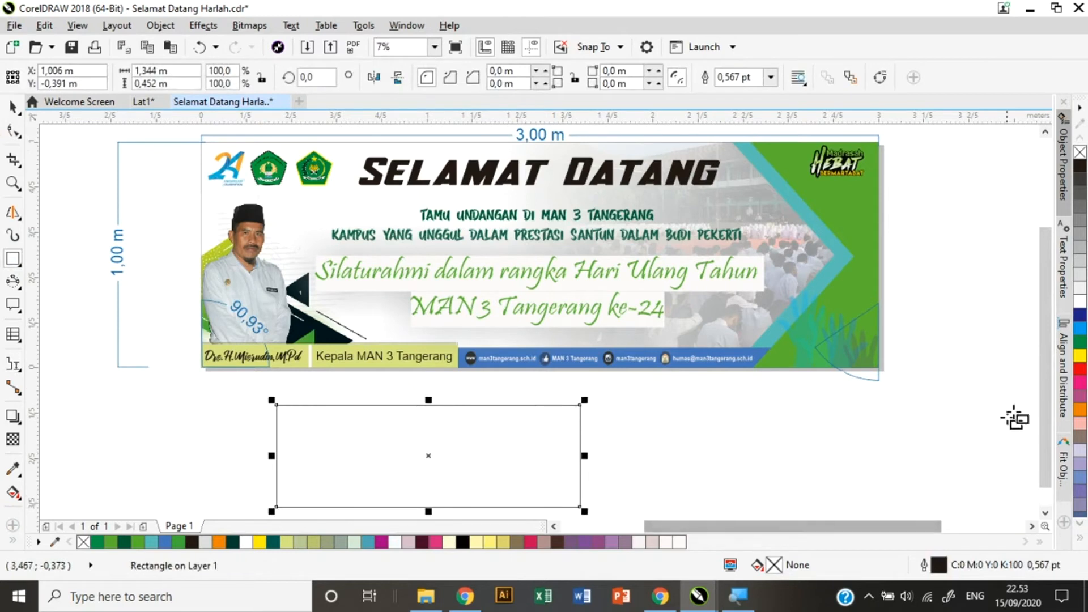
drag(1045, 395, 1044, 414)
drag(481, 347, 704, 452)
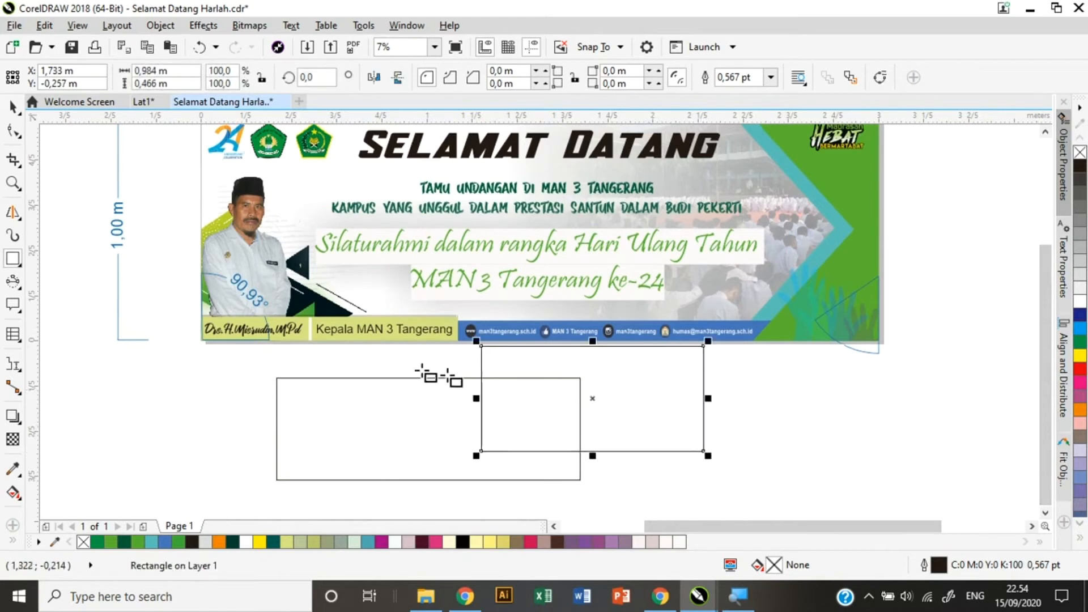
Weld the two rectangles into a single stepped outline.
click(12, 104)
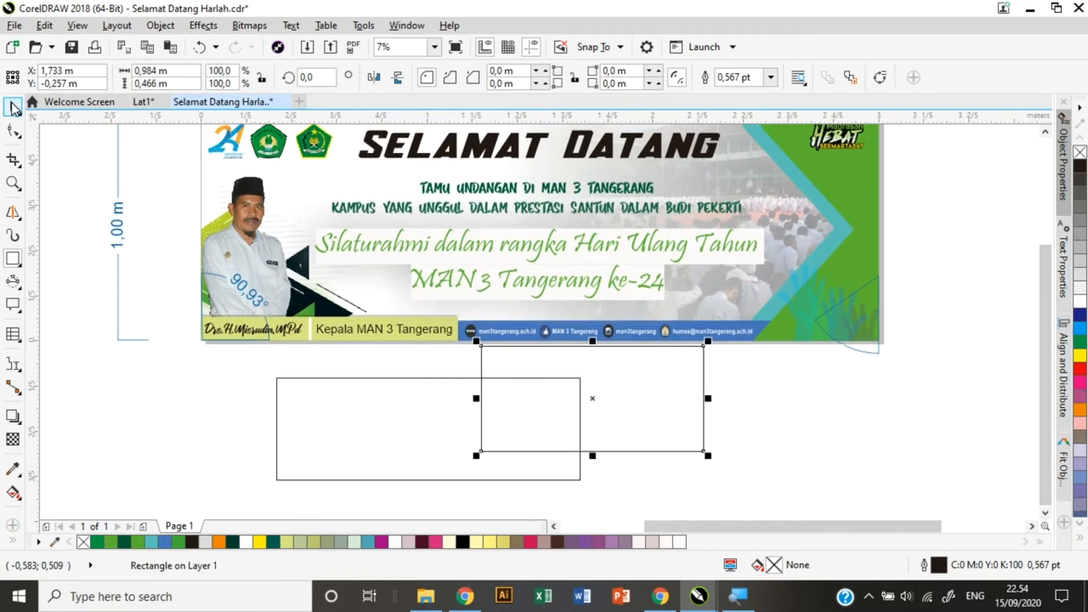
shift+click(389, 379)
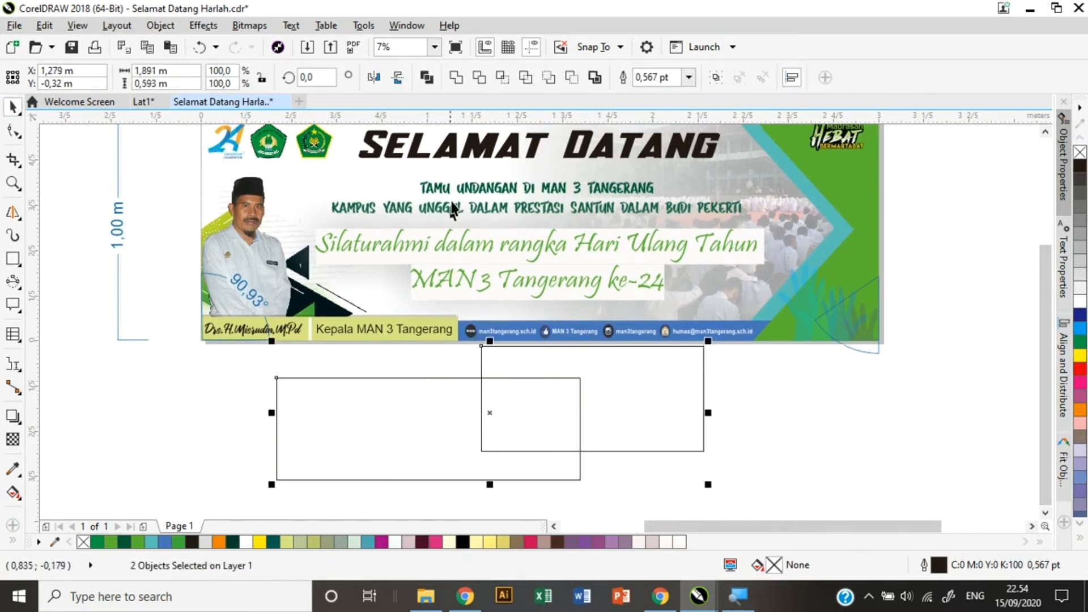
click(483, 81)
click(794, 436)
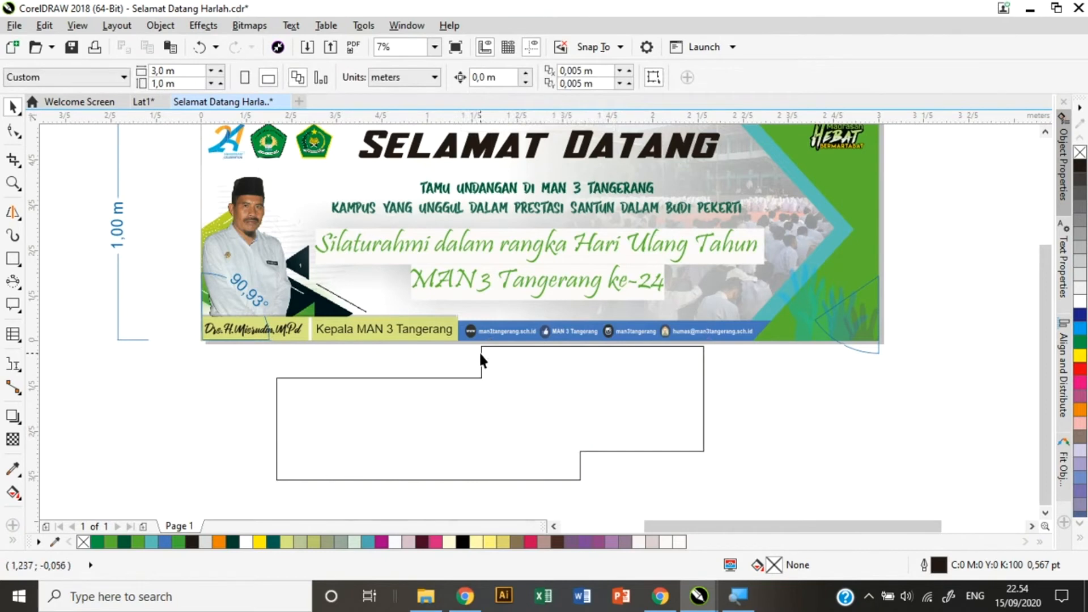
click(13, 183)
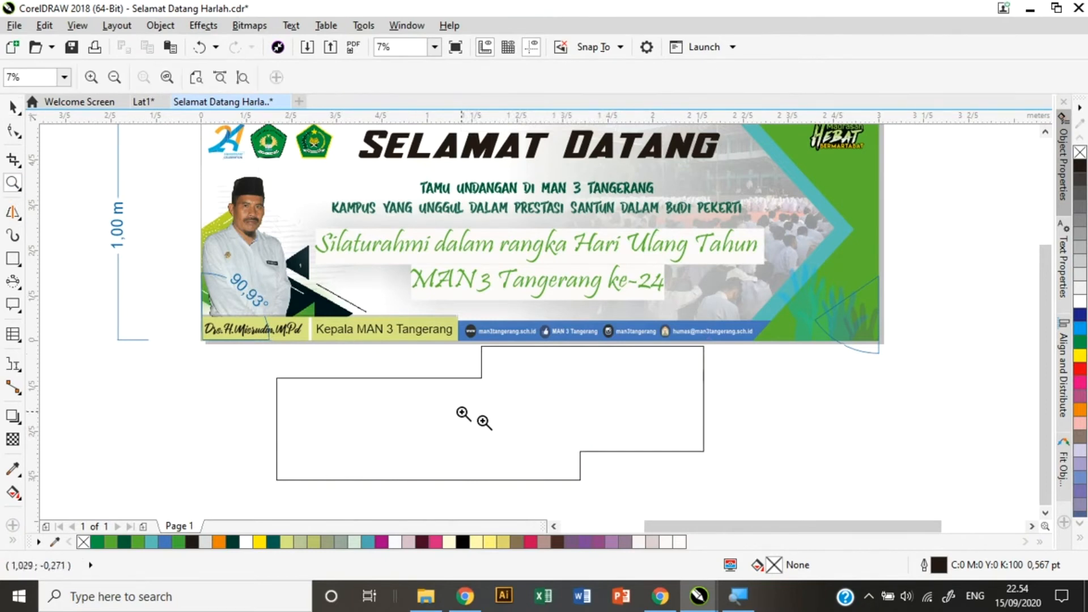
Add segment dimensions to the outline's two vertical step edges (0,14 m and 0,13 m).
click(481, 358)
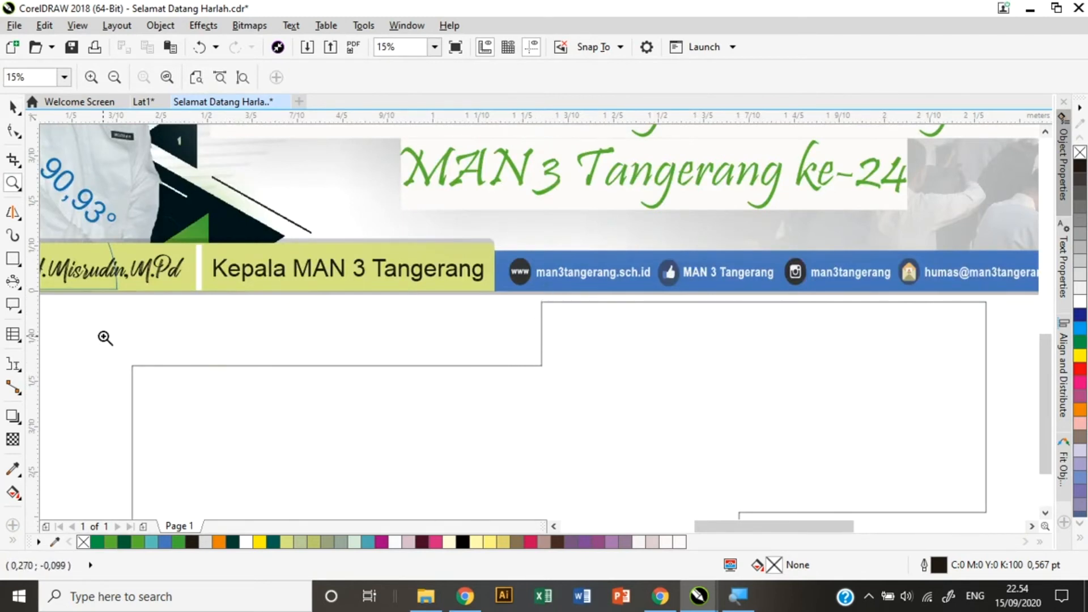
click(17, 366)
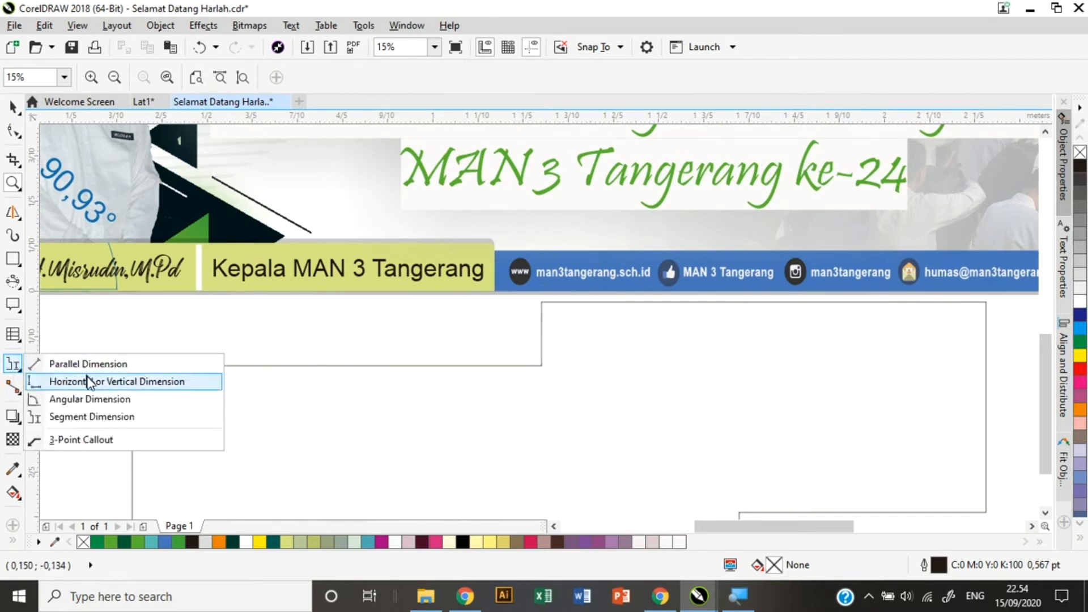
click(91, 418)
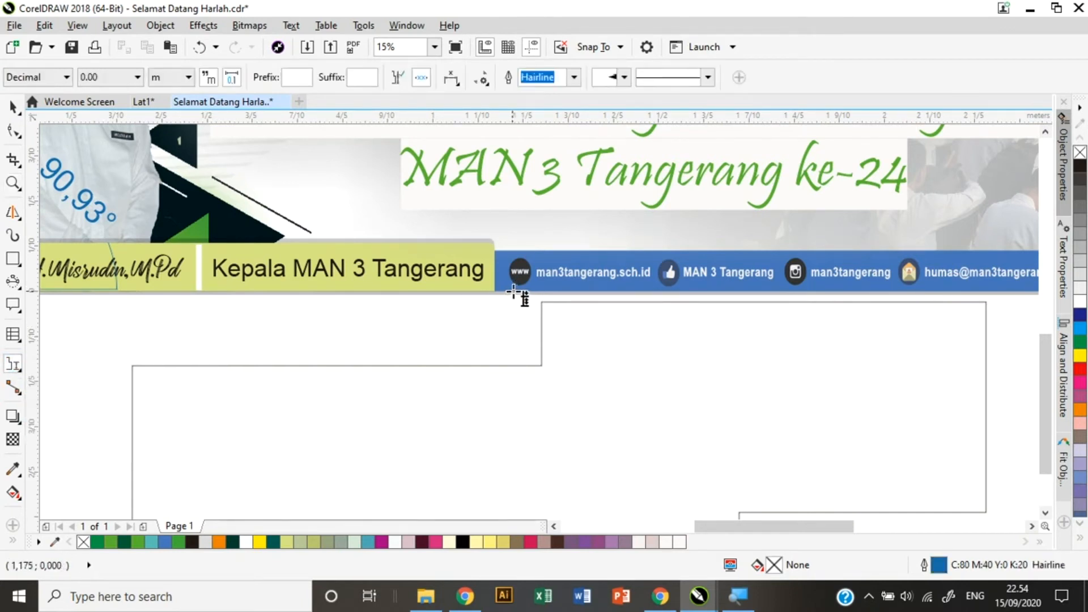
drag(514, 292, 559, 376)
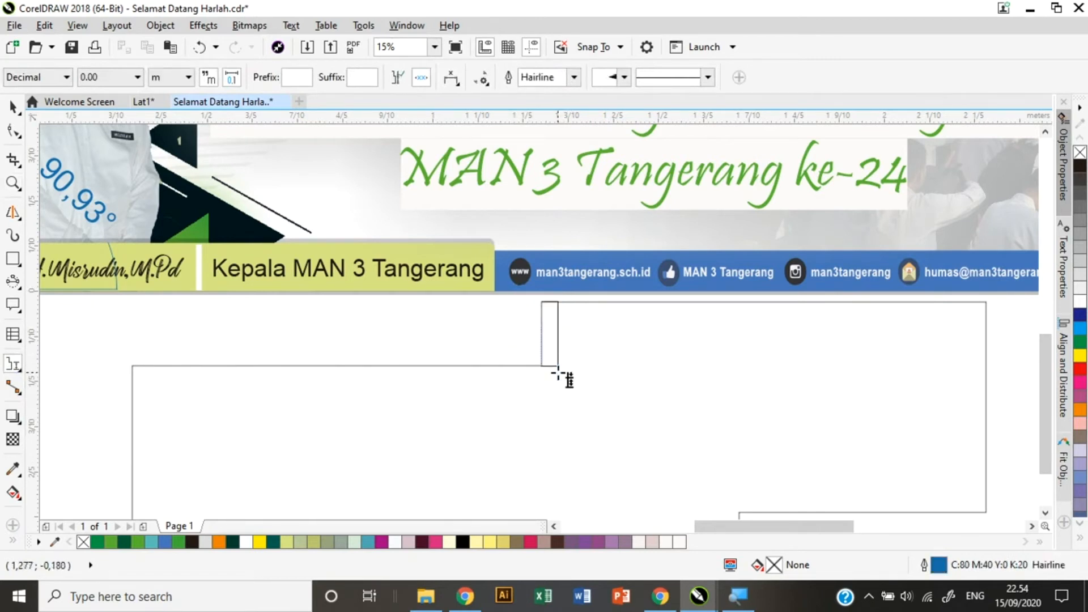
click(567, 342)
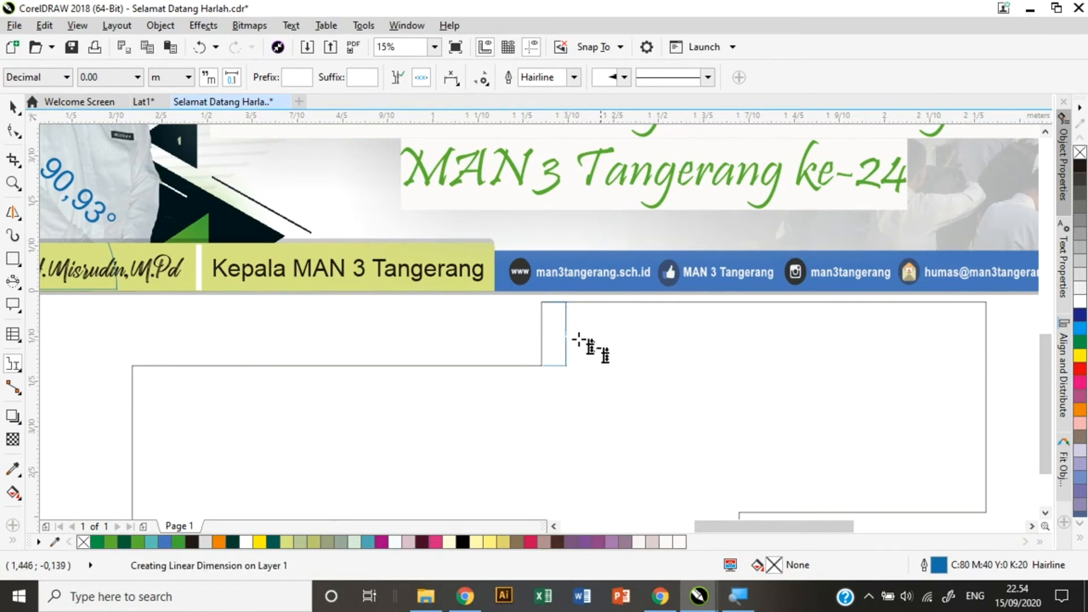
scroll(570, 348, up, 3)
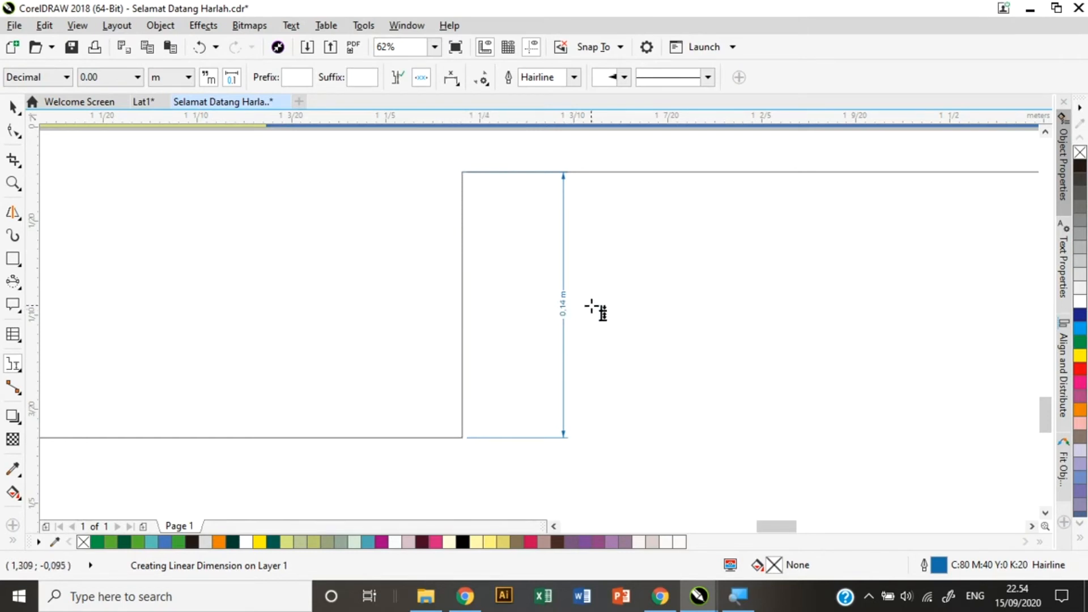
scroll(589, 323, down, 2)
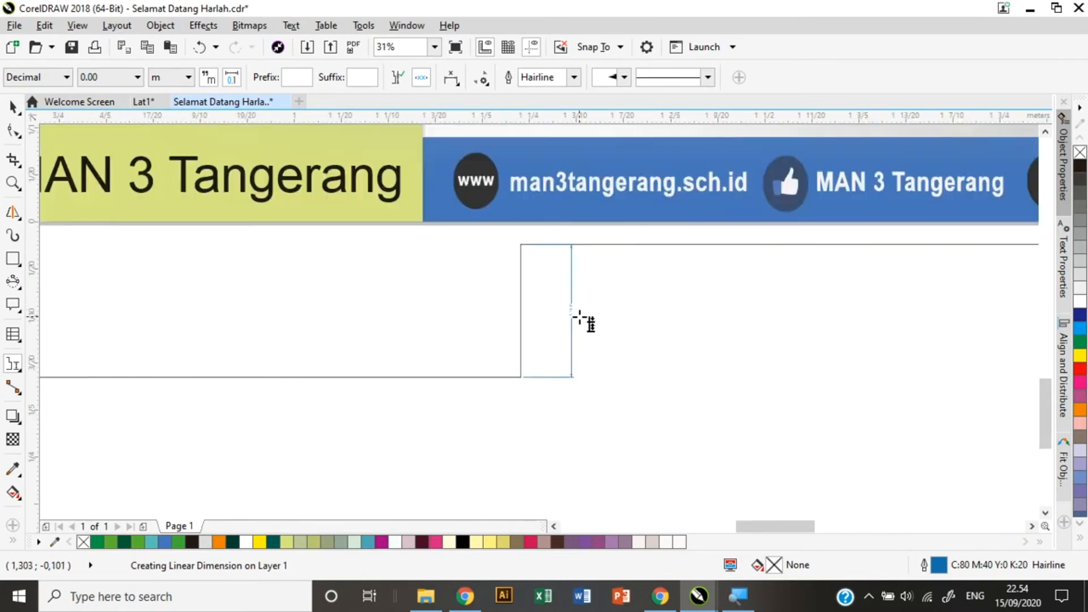
scroll(574, 333, down, 3)
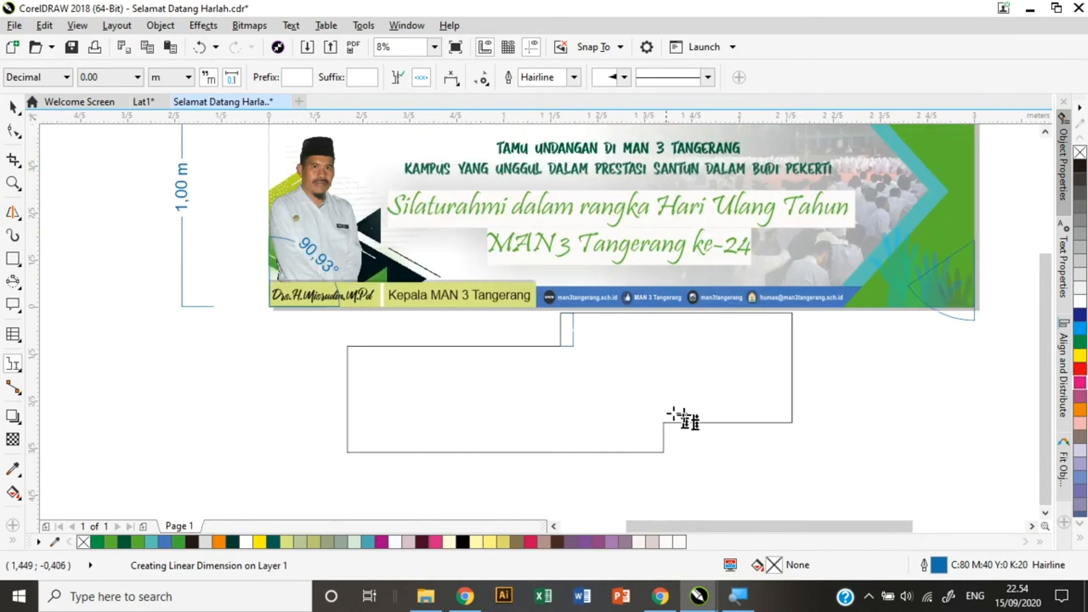
drag(648, 406, 684, 469)
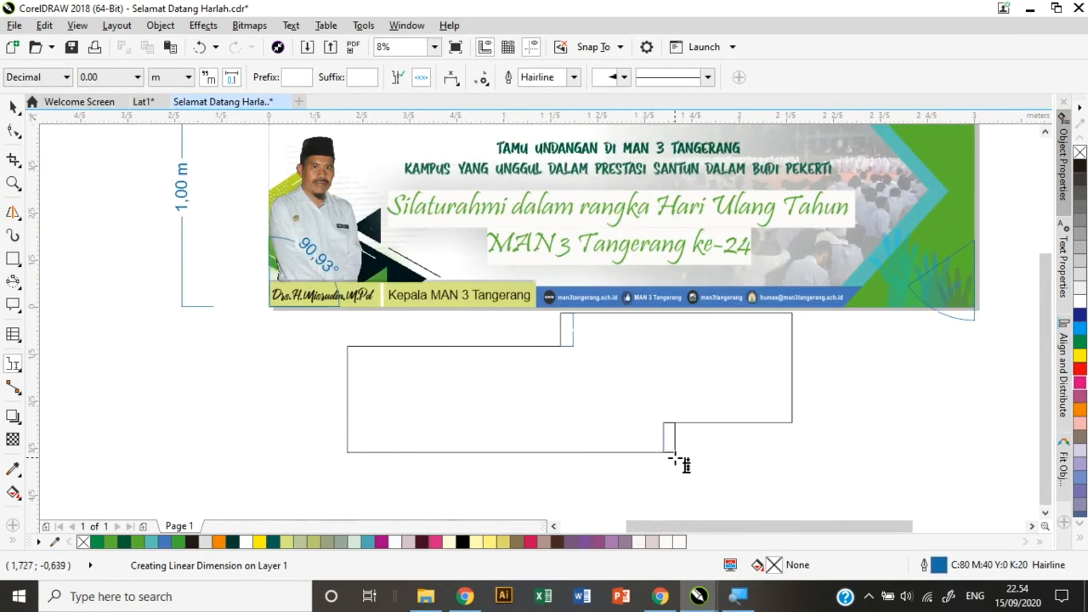
scroll(682, 460, up, 6)
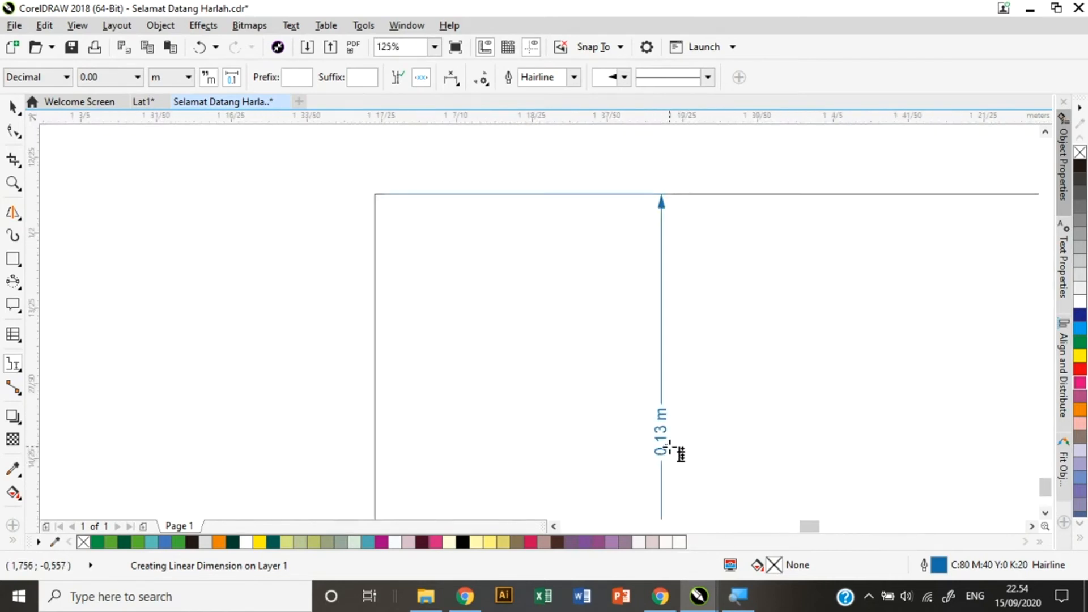
scroll(669, 448, down, 6)
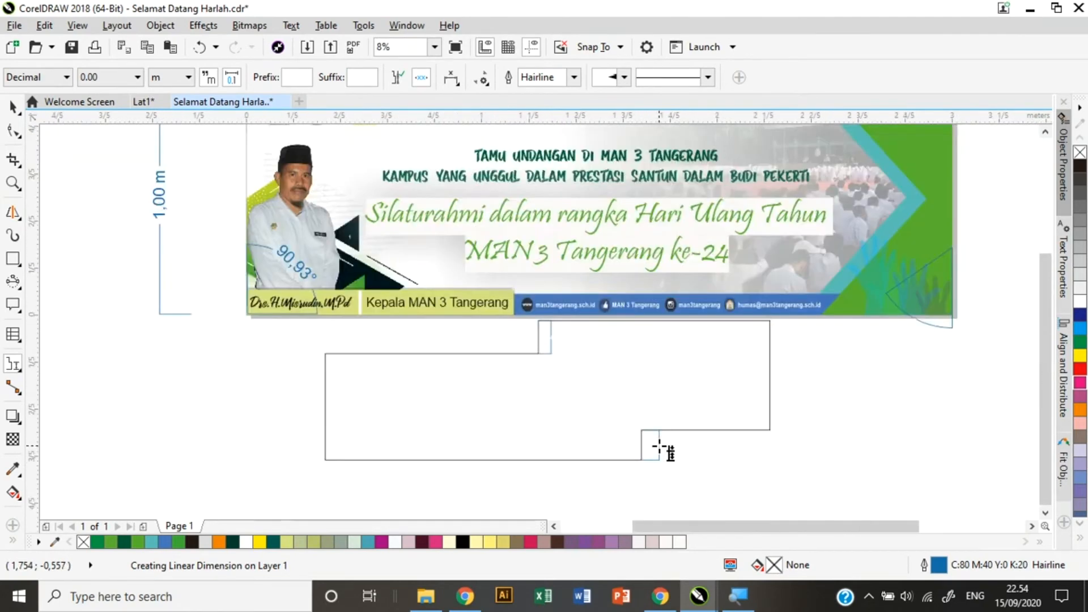
Add a three-point callout to the right of the stepped outline.
click(11, 365)
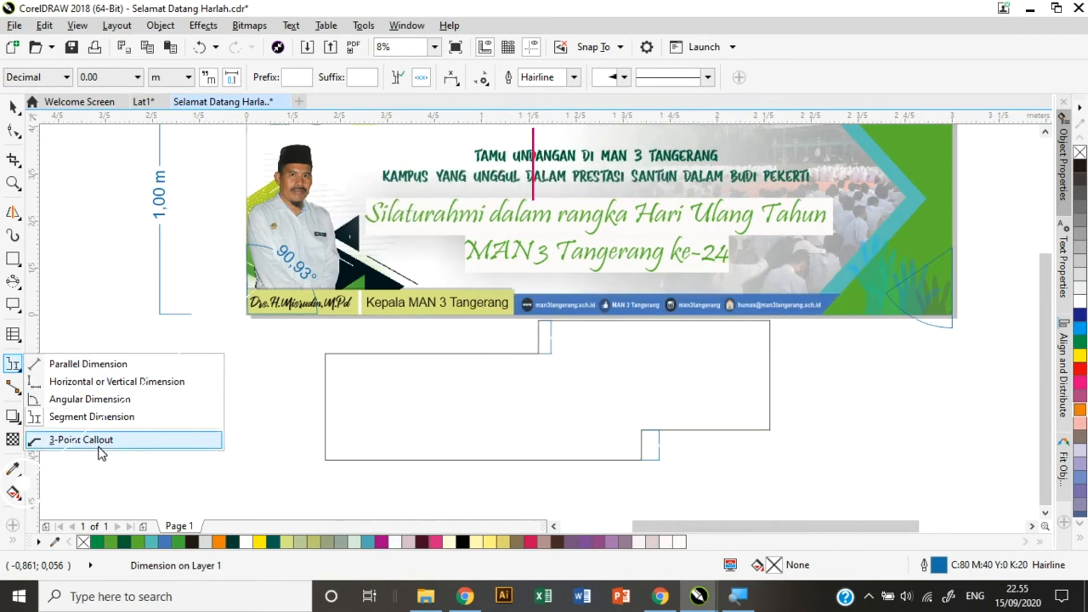
click(96, 440)
drag(715, 362, 859, 364)
click(883, 373)
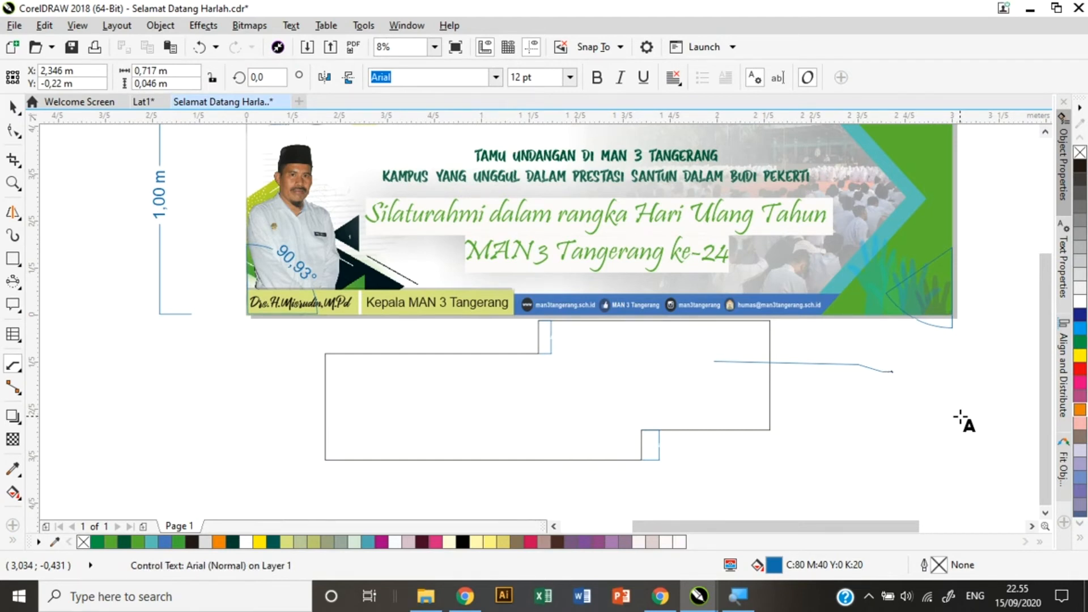
key(ctrl+a)
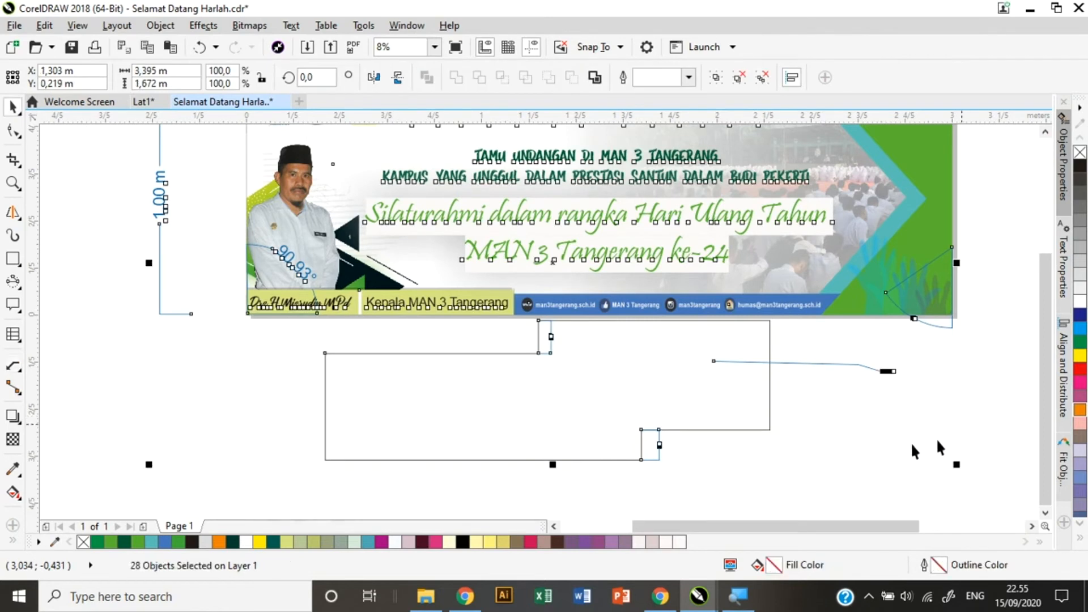
click(917, 399)
Set the callout text 'Bidang ini berwarna merah' to 200 pt.
double_click(891, 370)
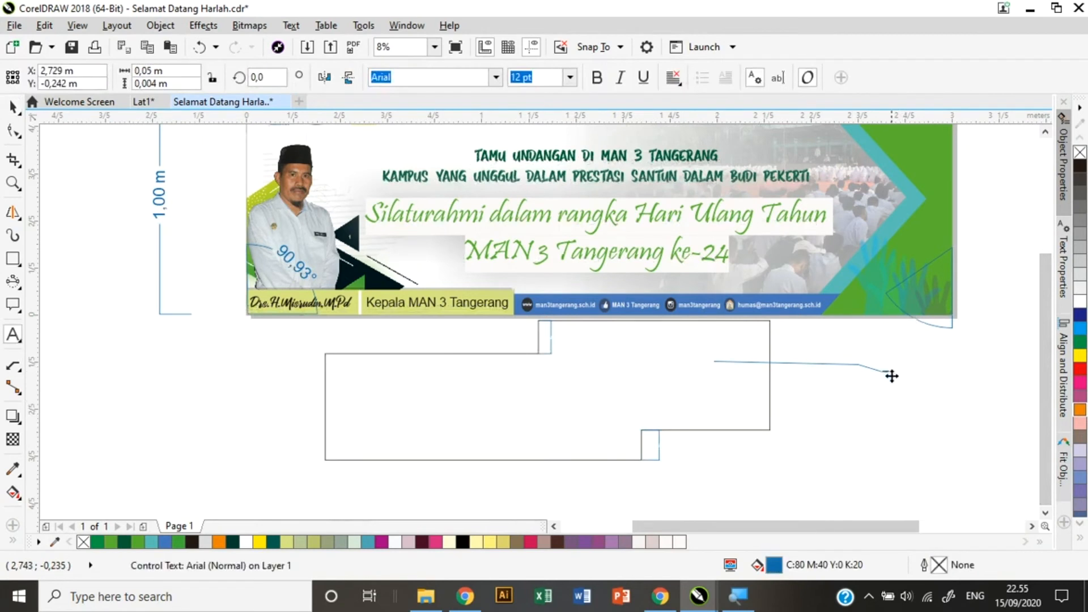
click(569, 79)
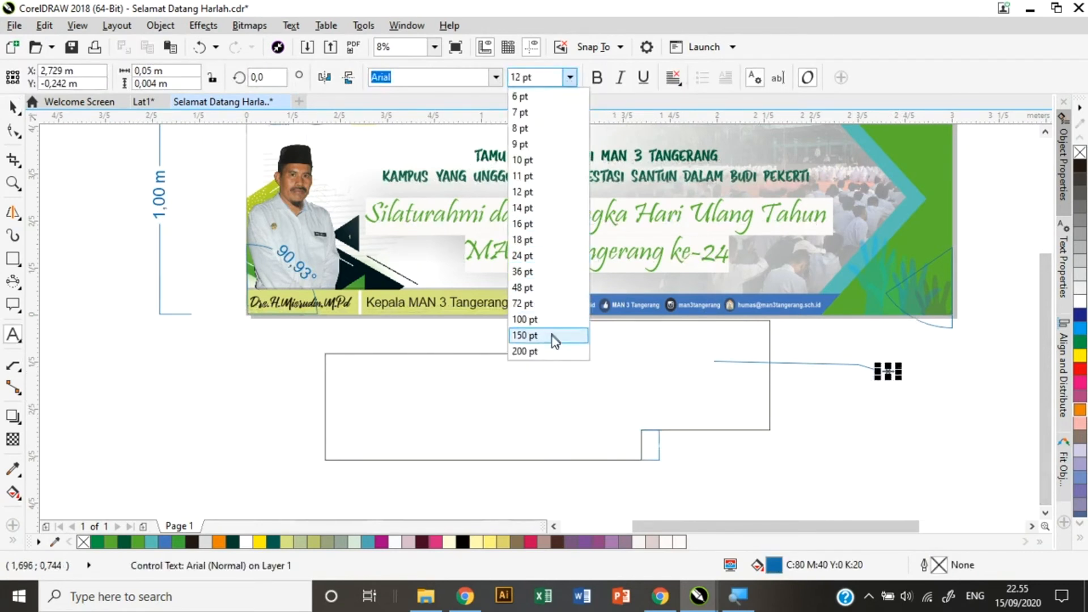
click(551, 352)
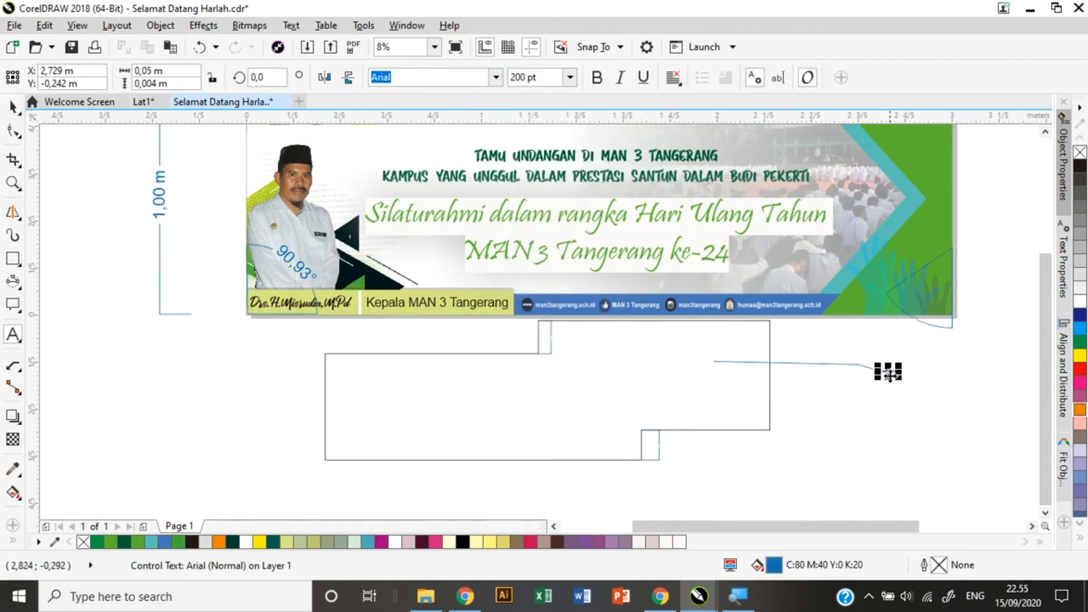
scroll(891, 374, up, 2)
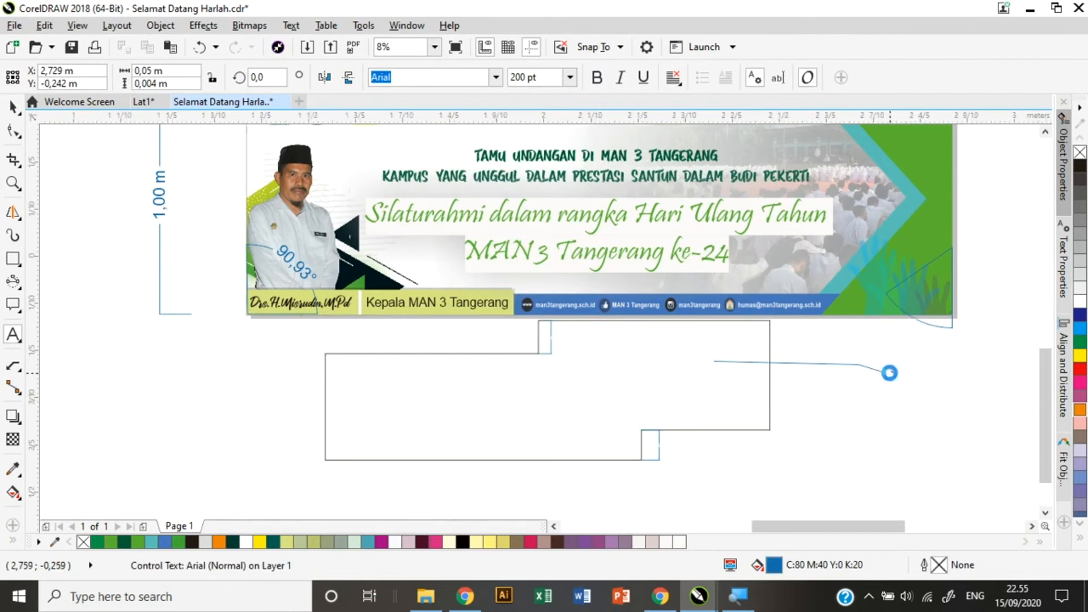
scroll(889, 371, up, 3)
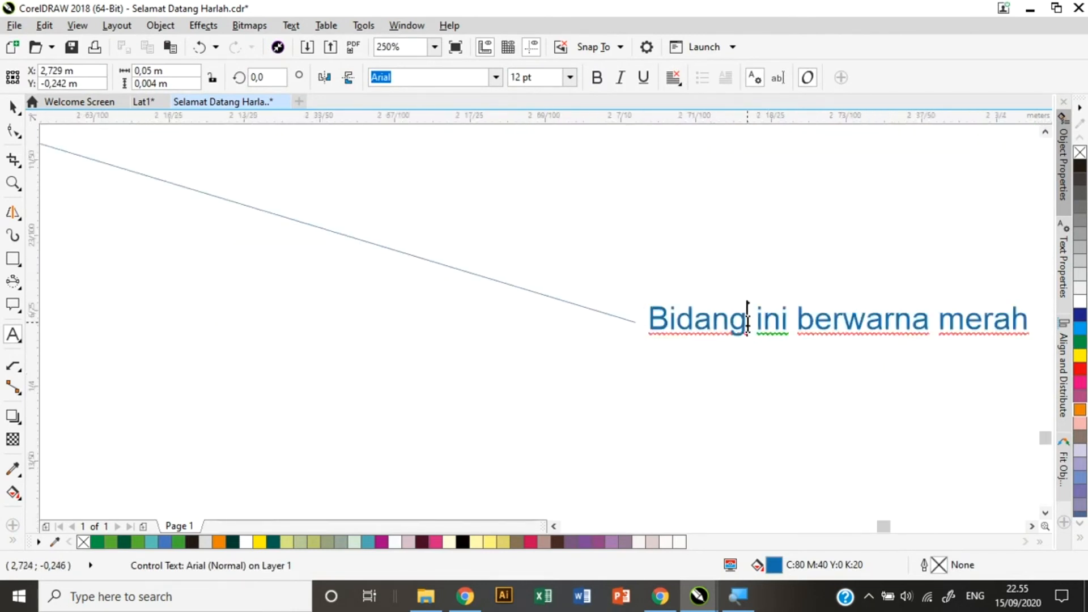
key(ctrl+a)
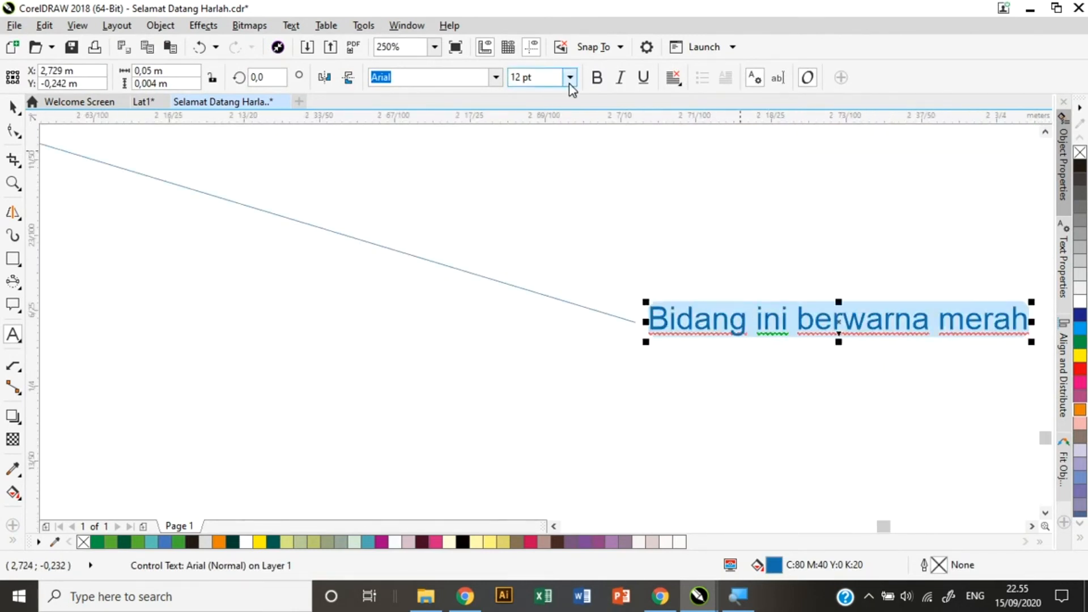
click(570, 80)
click(543, 349)
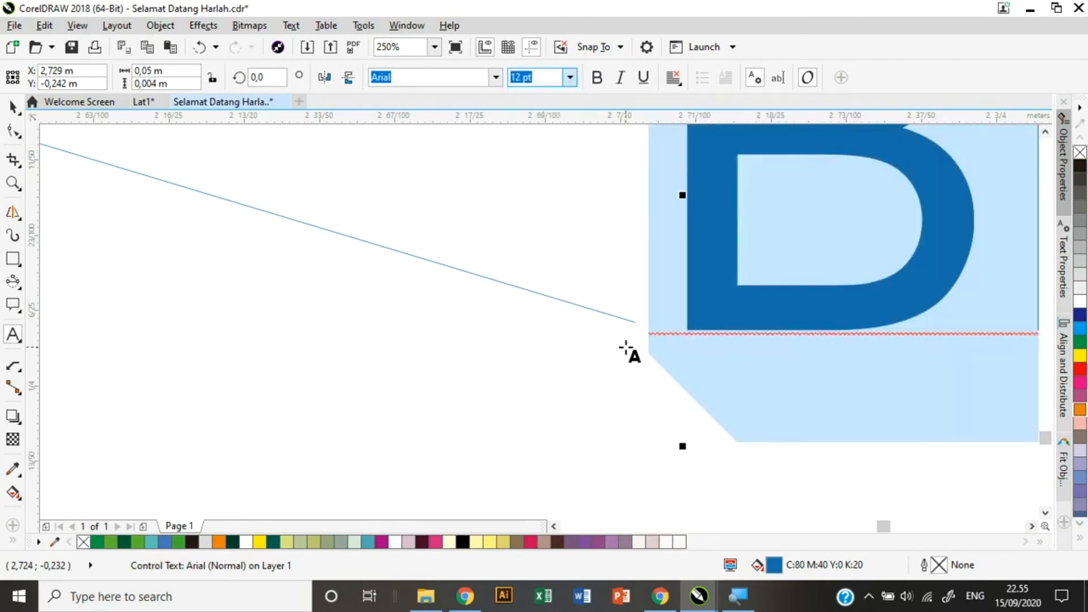
scroll(626, 348, down, 6)
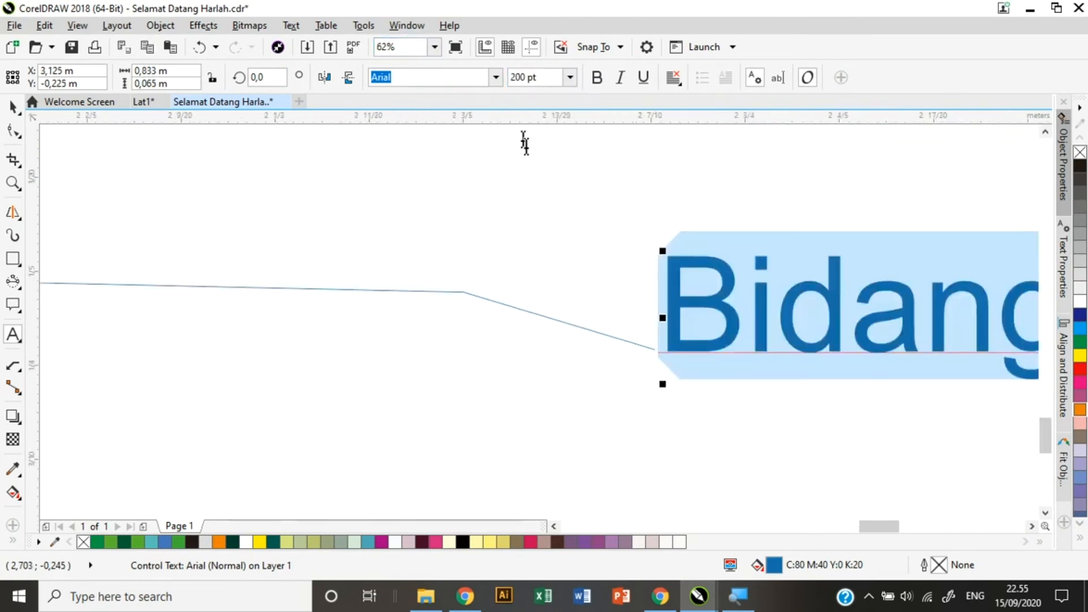
scroll(691, 248, down, 1)
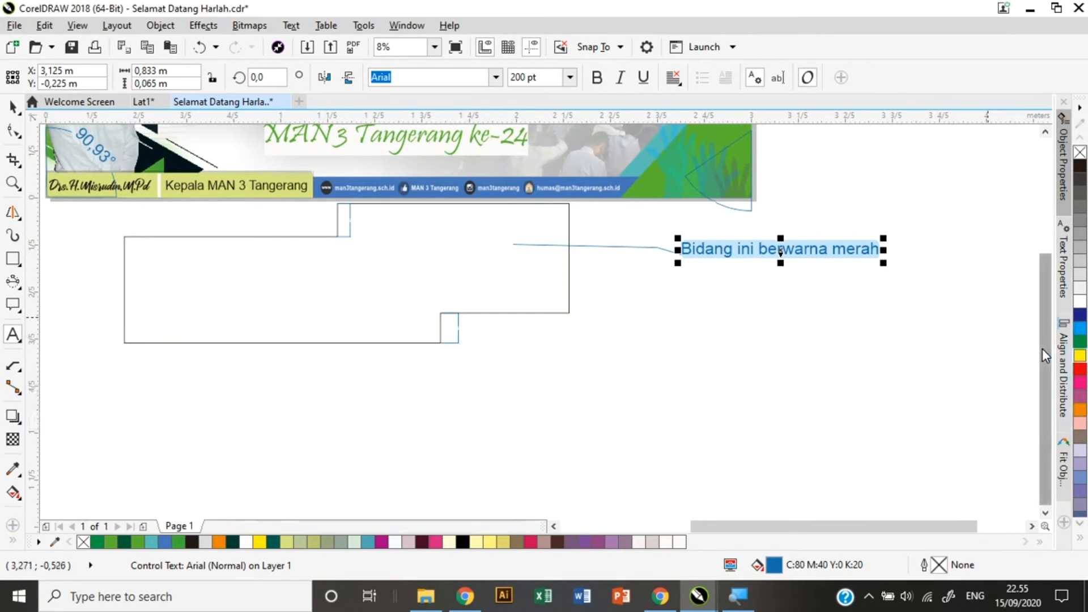
scroll(1043, 348, up, 3)
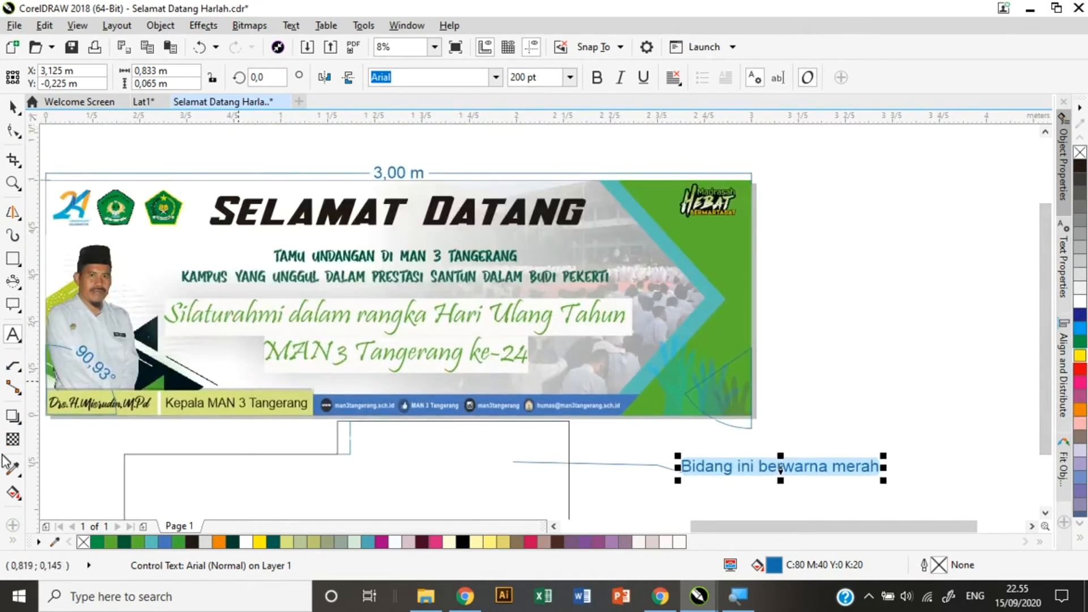
click(13, 365)
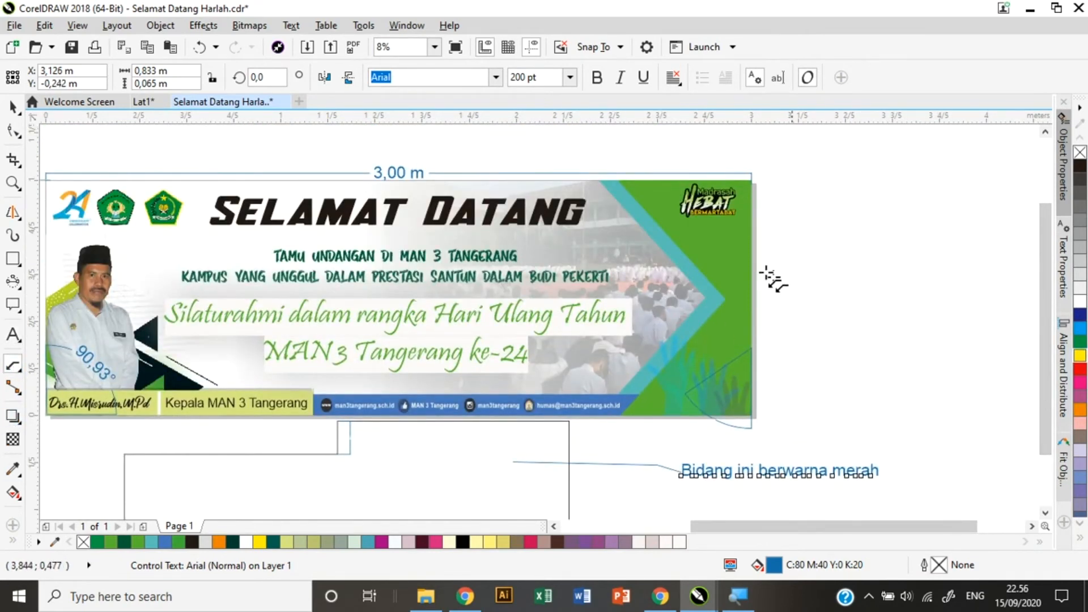
Draw a callout leader from the banner's upper right to a label beside it.
drag(703, 233, 825, 231)
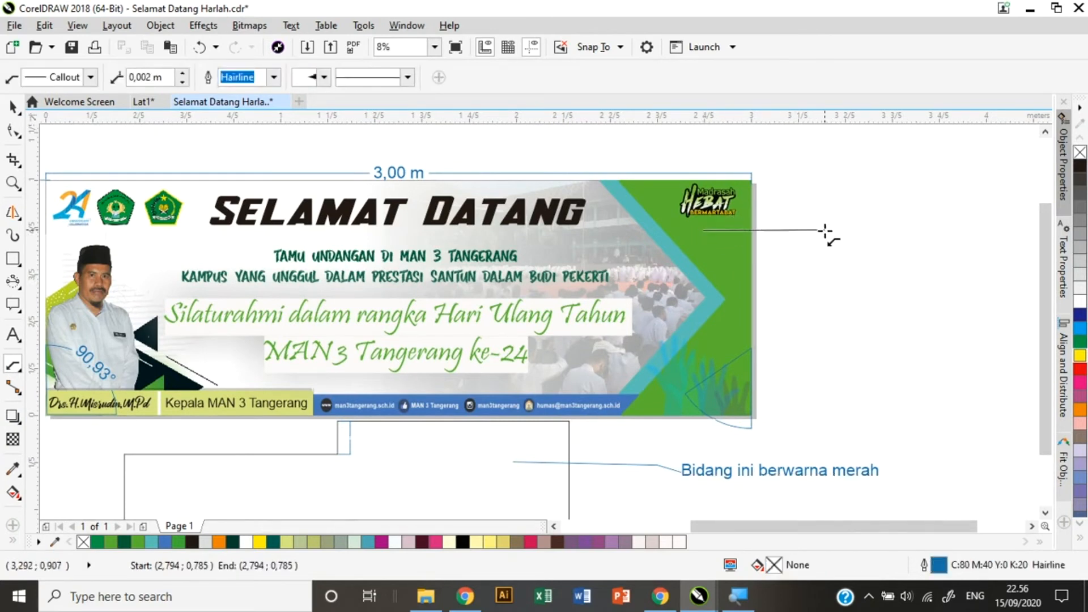
click(836, 290)
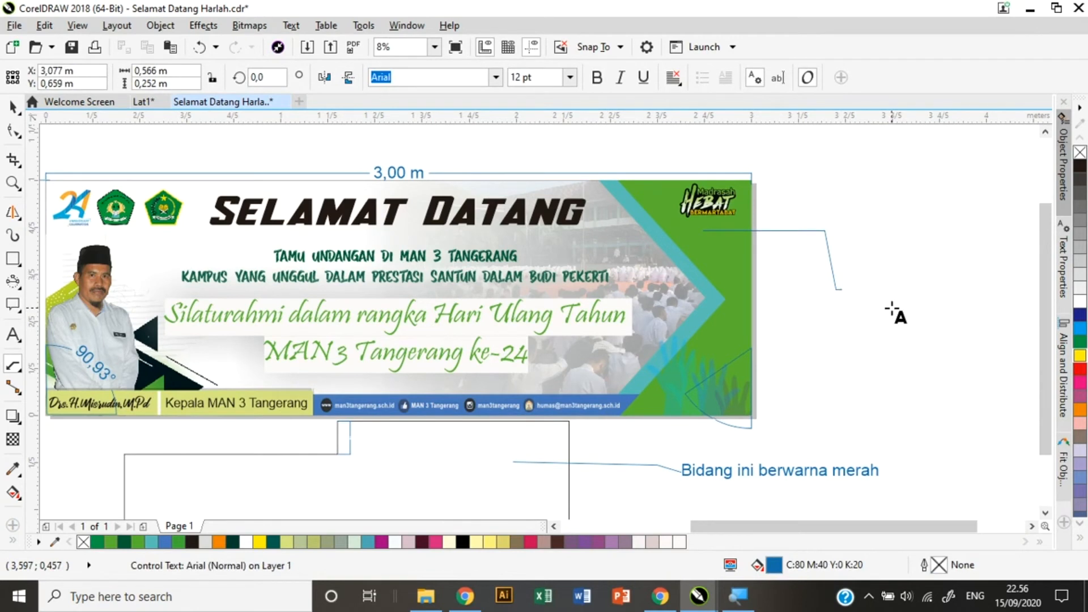
key(ctrl+a)
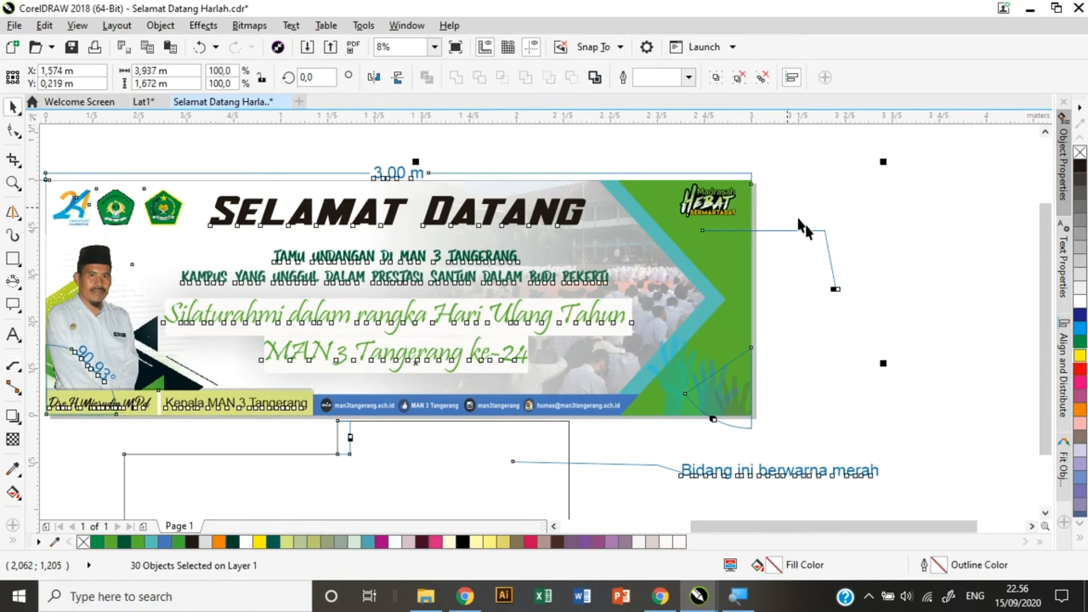
click(845, 288)
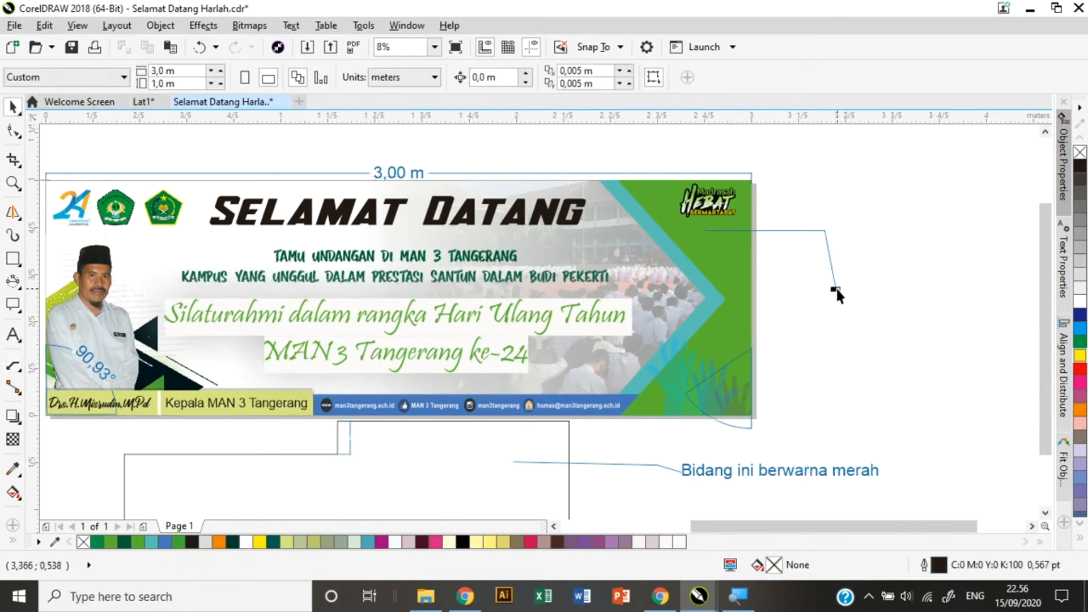
double_click(837, 290)
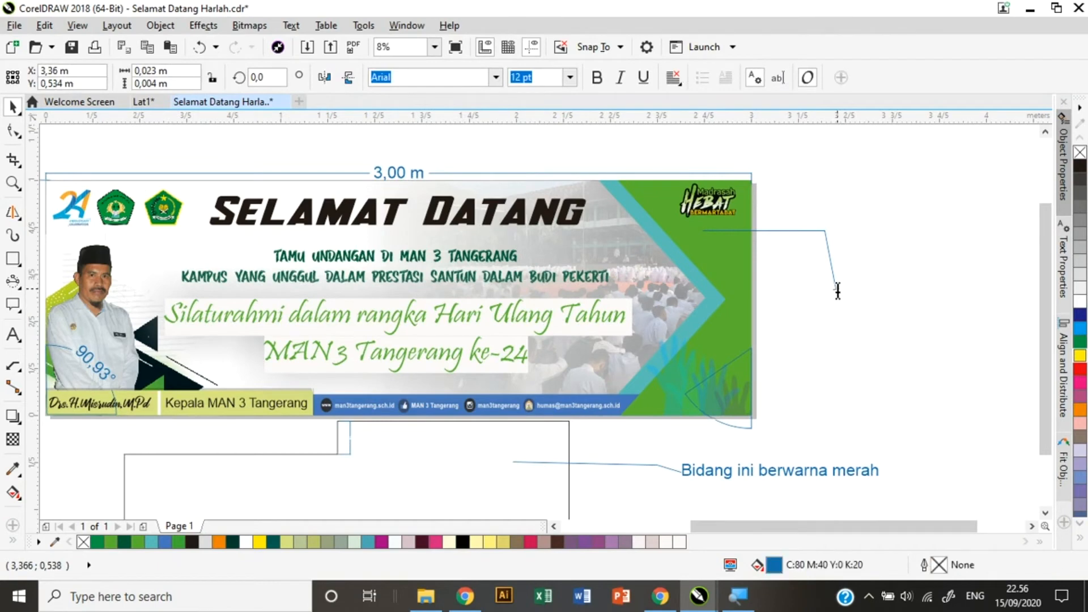
Set the Khusus logo callout text to 200 pt.
click(572, 78)
click(525, 351)
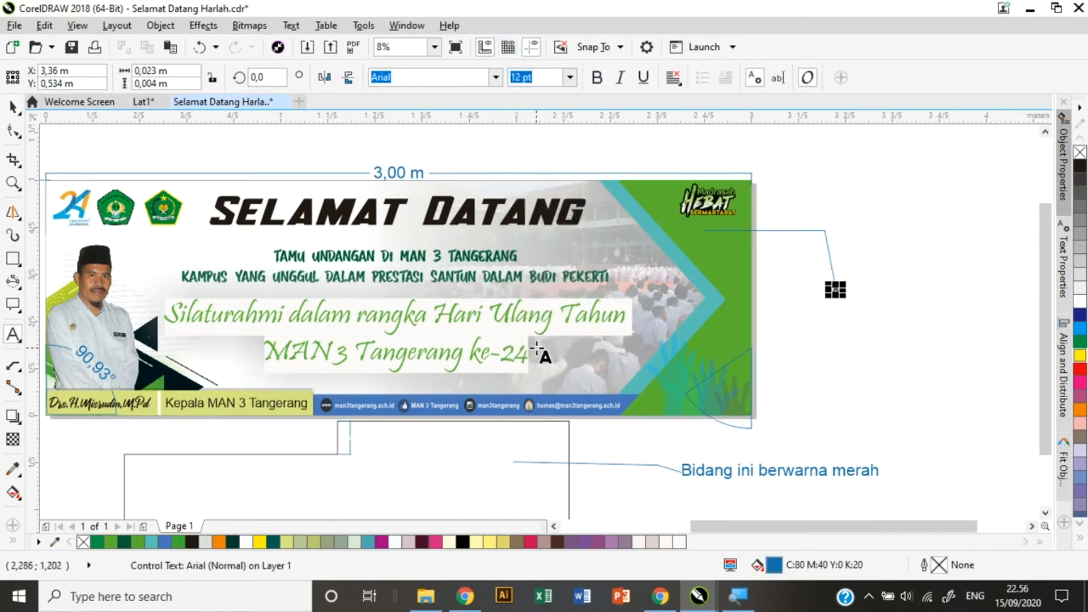
scroll(825, 303, up, 3)
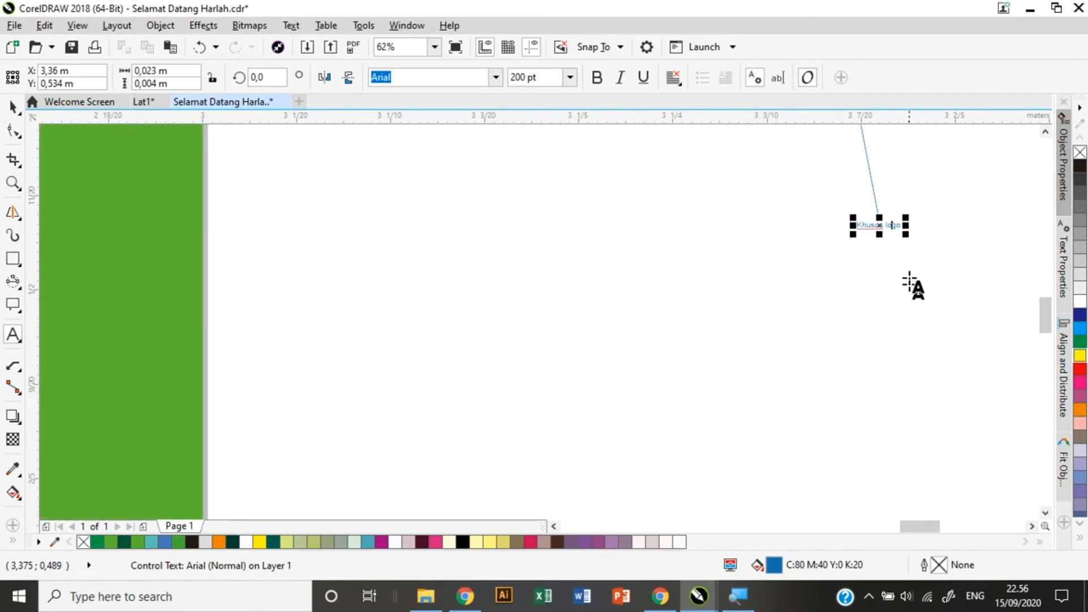
drag(857, 225, 903, 226)
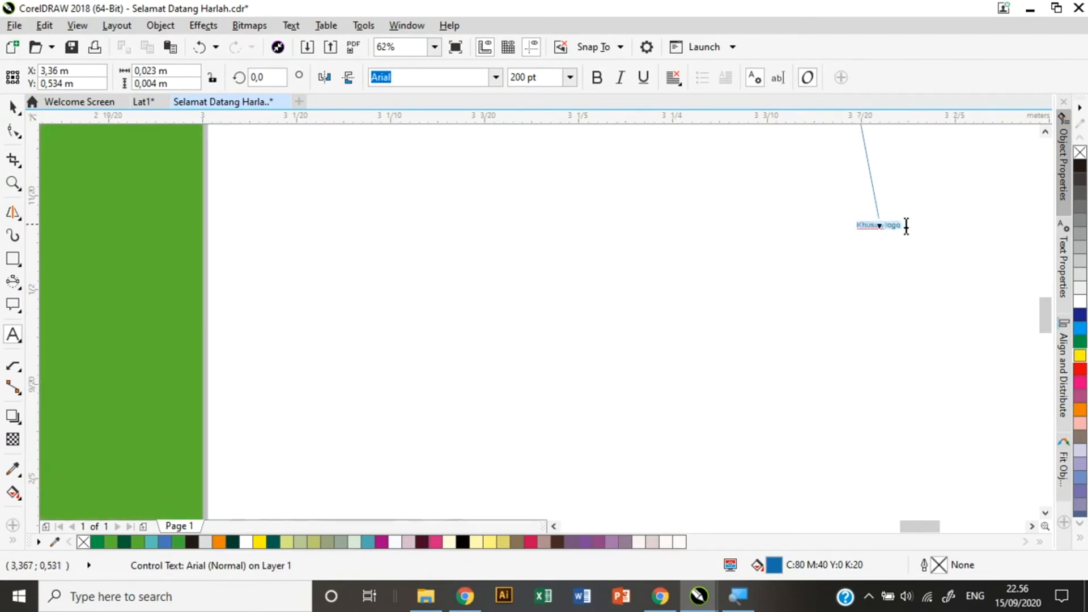
click(570, 77)
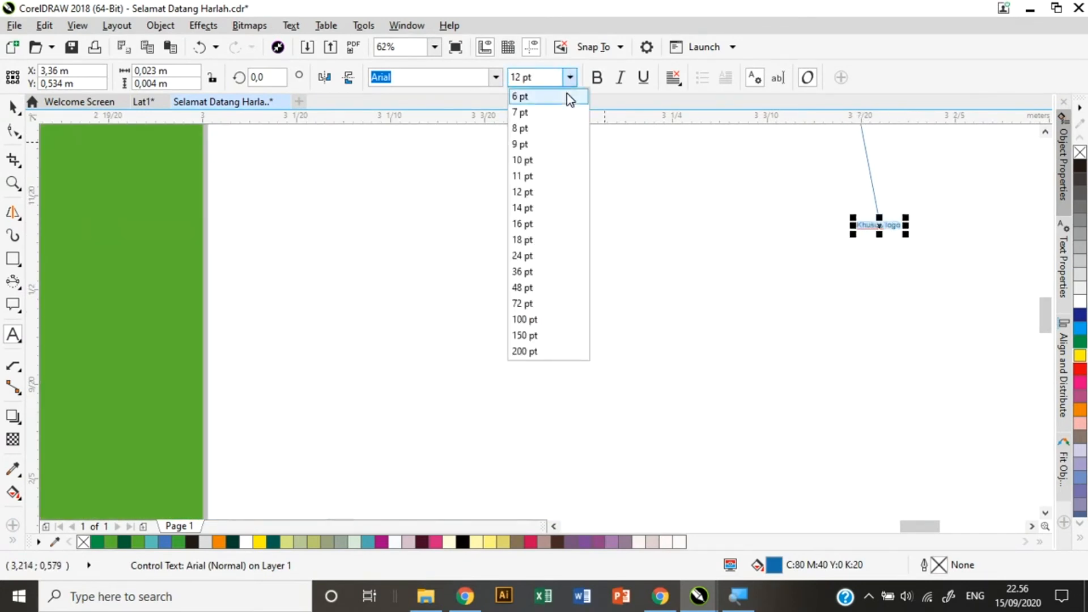
click(543, 350)
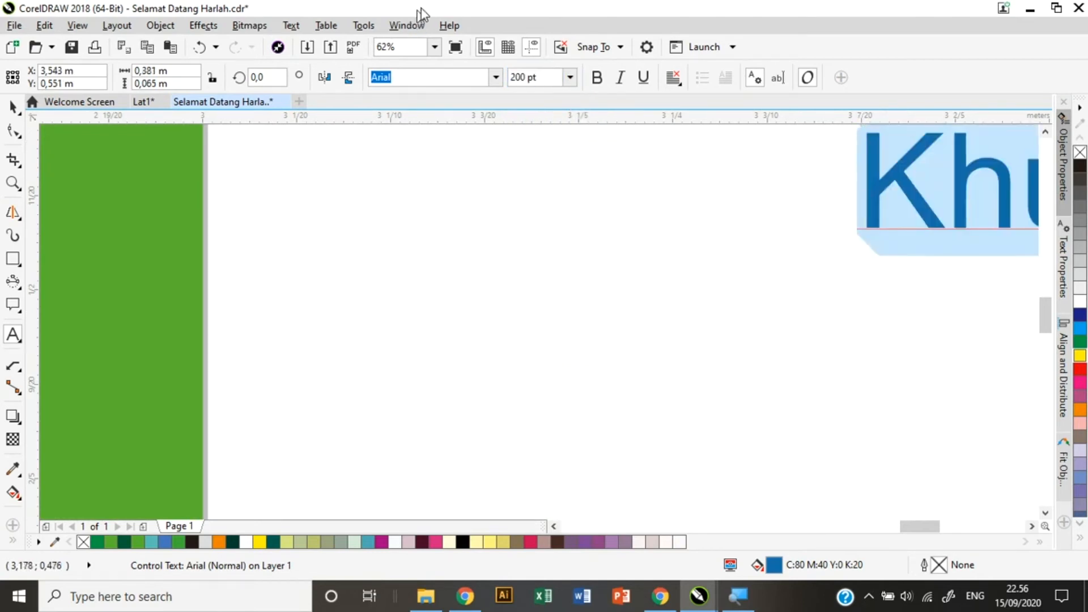
Zoom out to show the whole page.
click(435, 47)
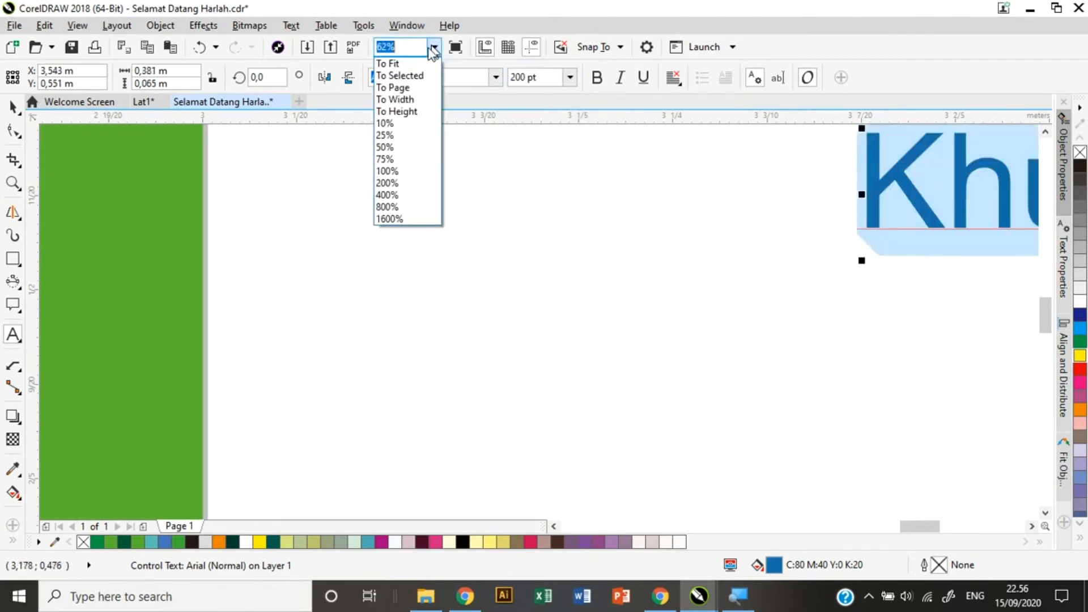
click(409, 88)
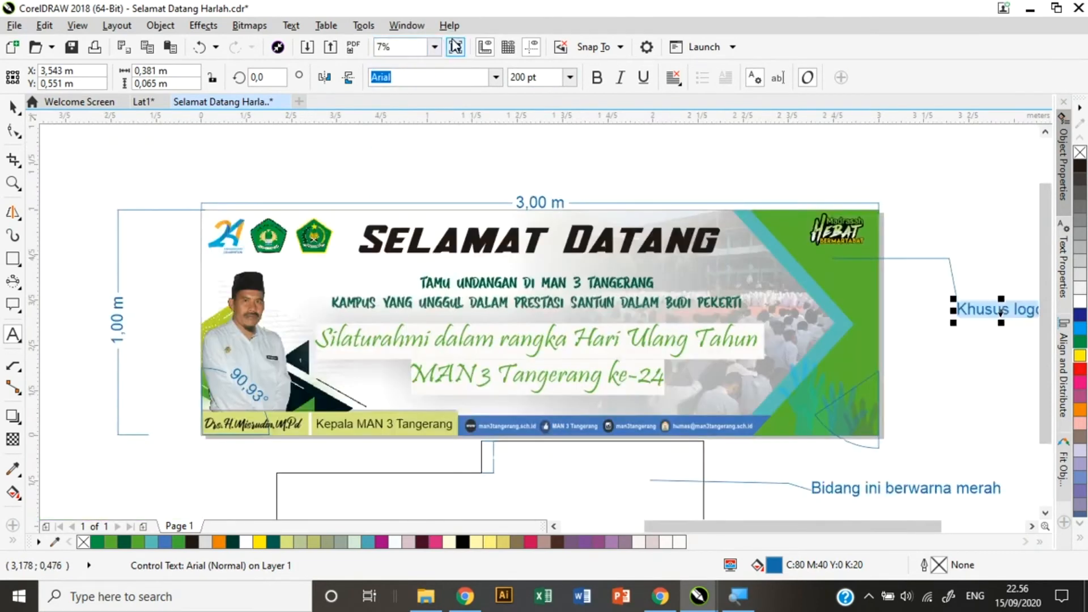
drag(889, 524, 736, 527)
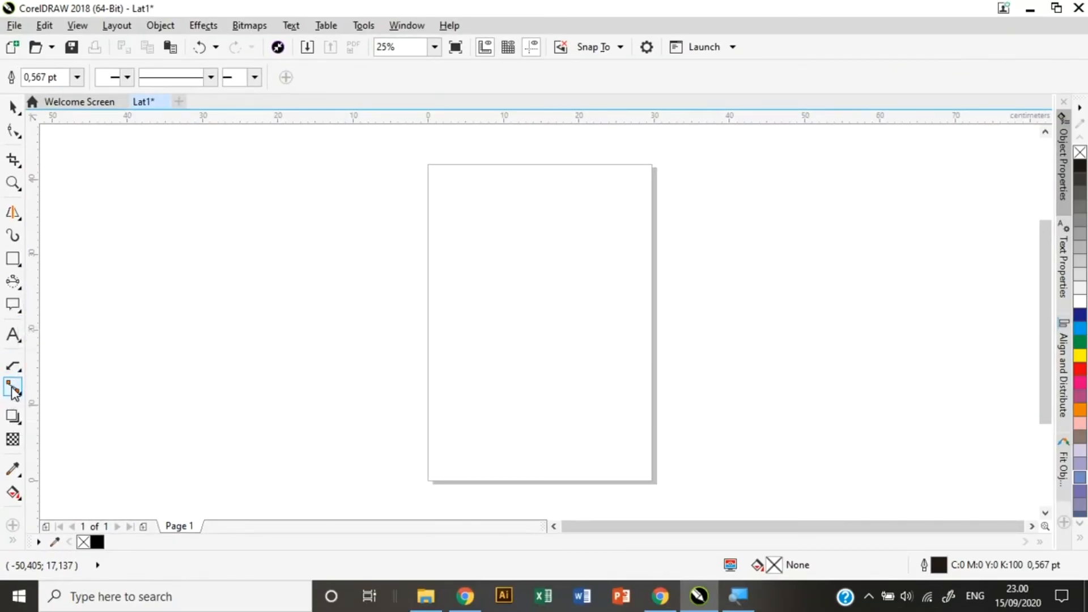
Draw two rectangles on Lat1, one near the top and one over the right page edge.
click(12, 258)
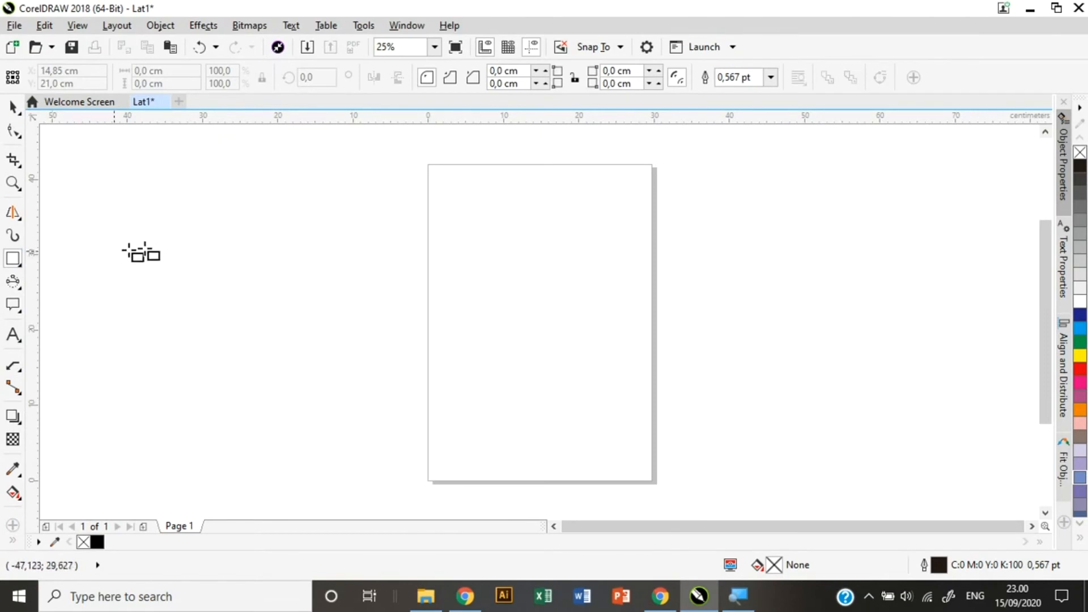
drag(477, 176, 600, 240)
drag(637, 286, 784, 390)
click(595, 300)
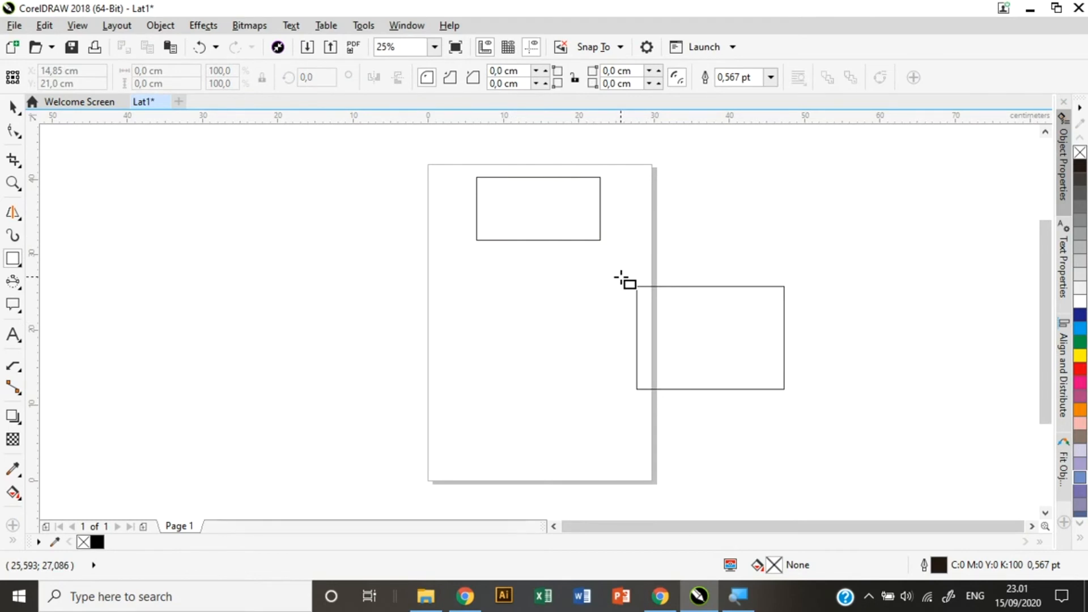
click(12, 393)
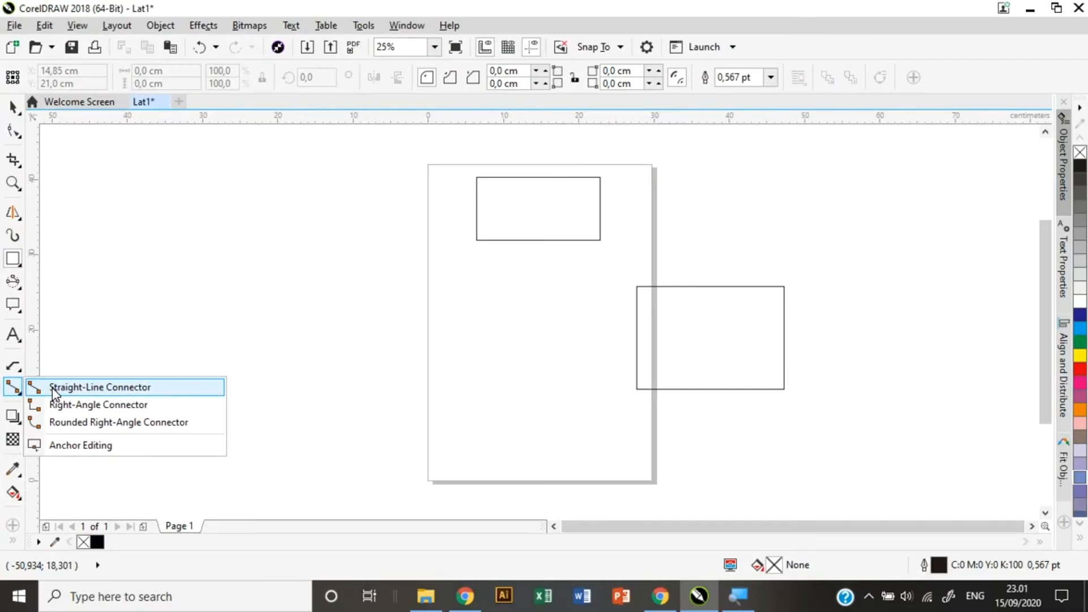
Draw a straight connector between the rectangles: 12 pt, dashed, with a filled start arrowhead.
click(61, 382)
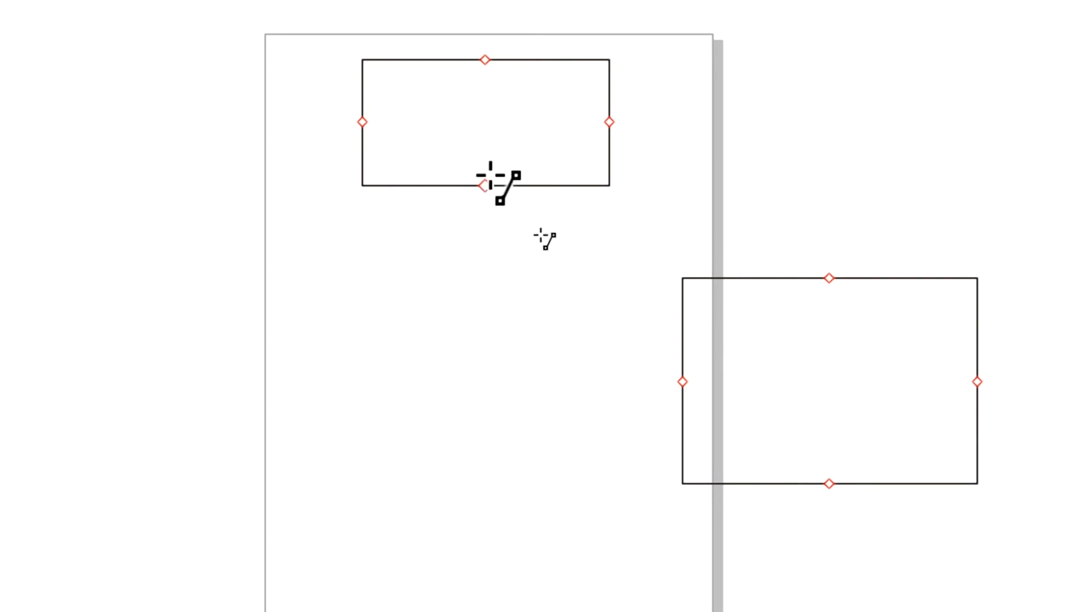
drag(487, 184, 678, 390)
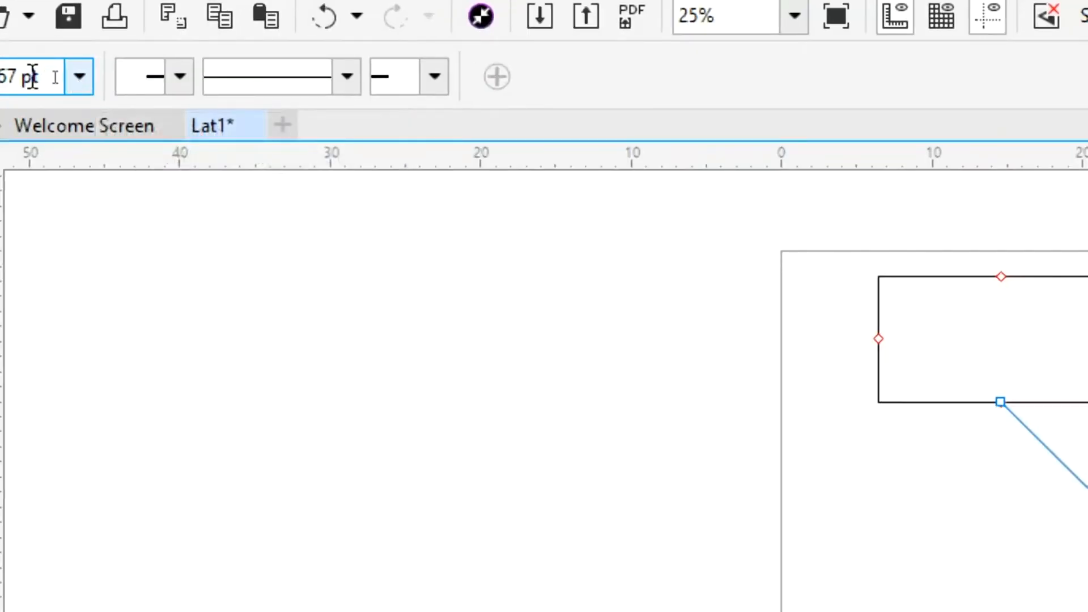
click(79, 77)
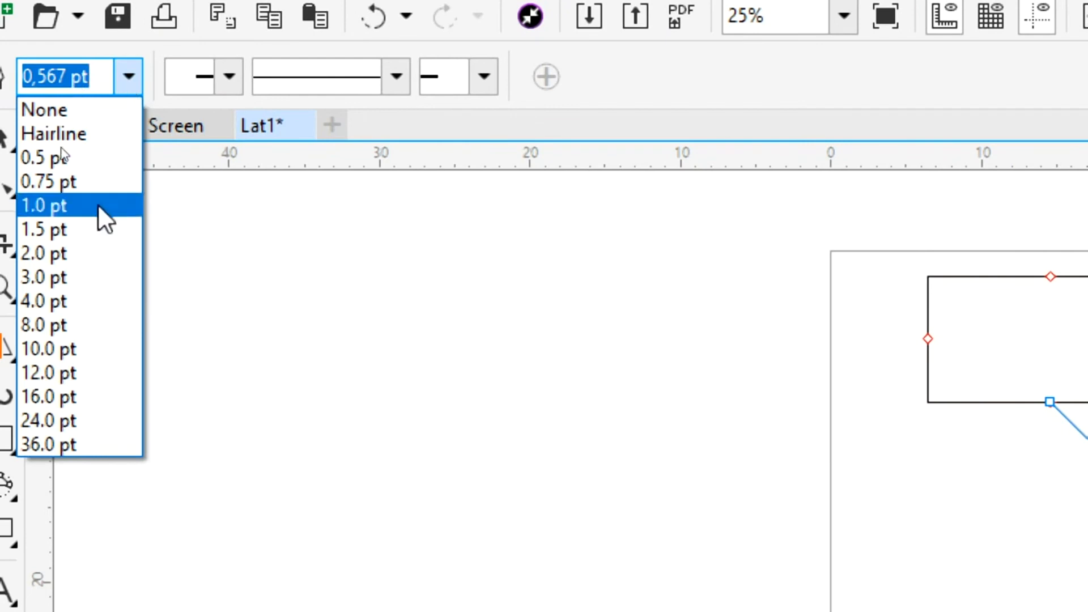
click(81, 372)
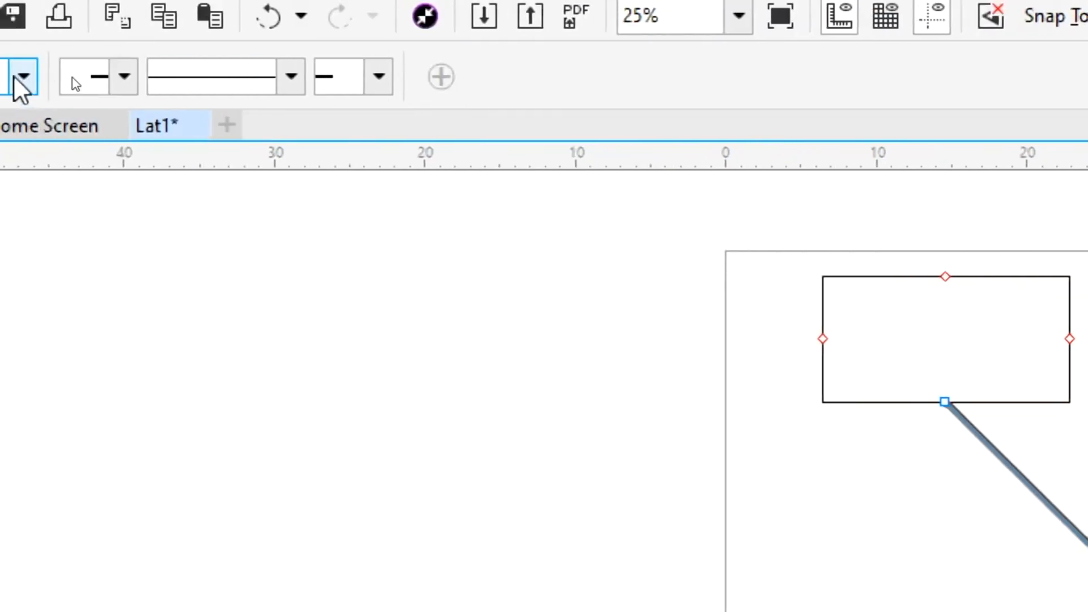
click(122, 79)
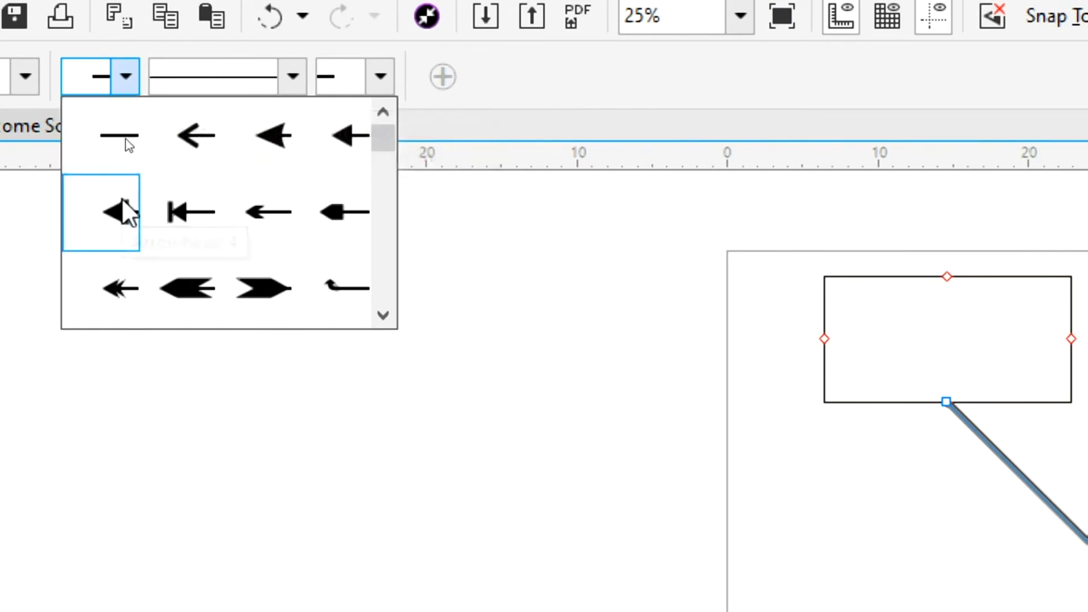
click(124, 213)
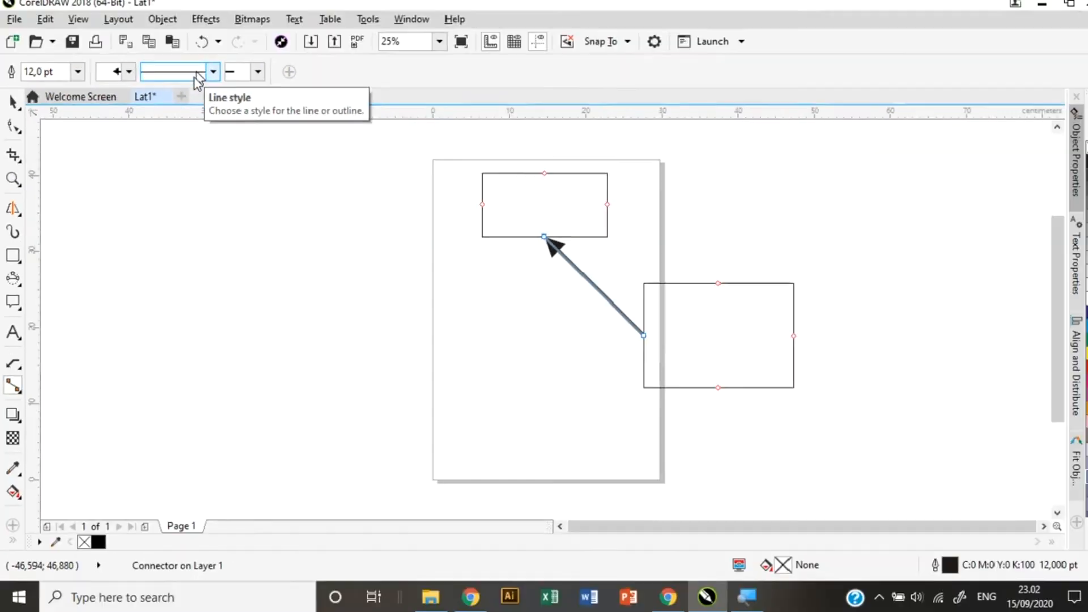
click(213, 72)
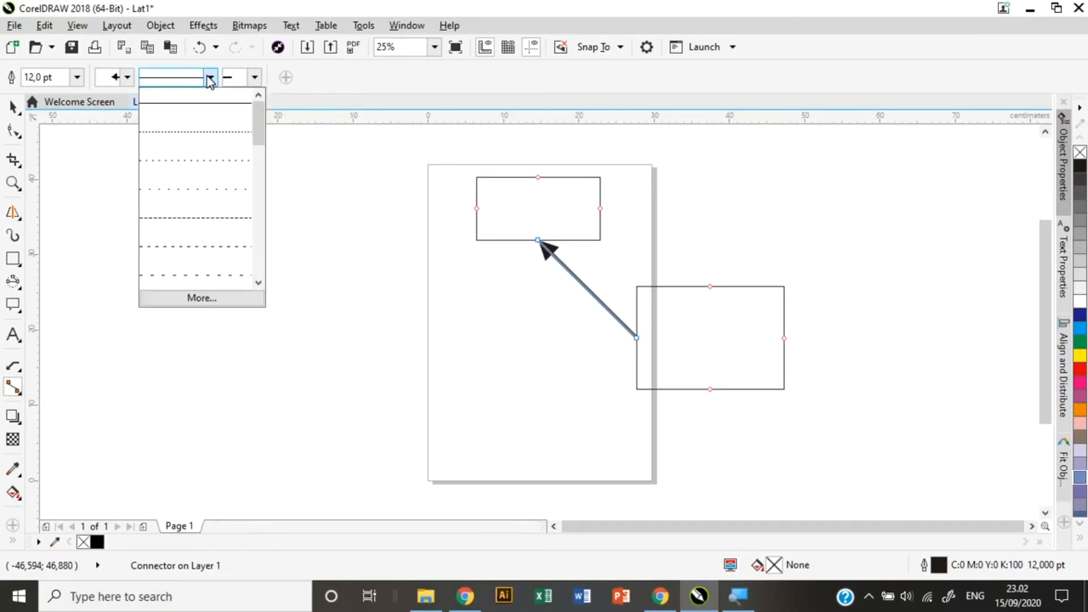
click(196, 225)
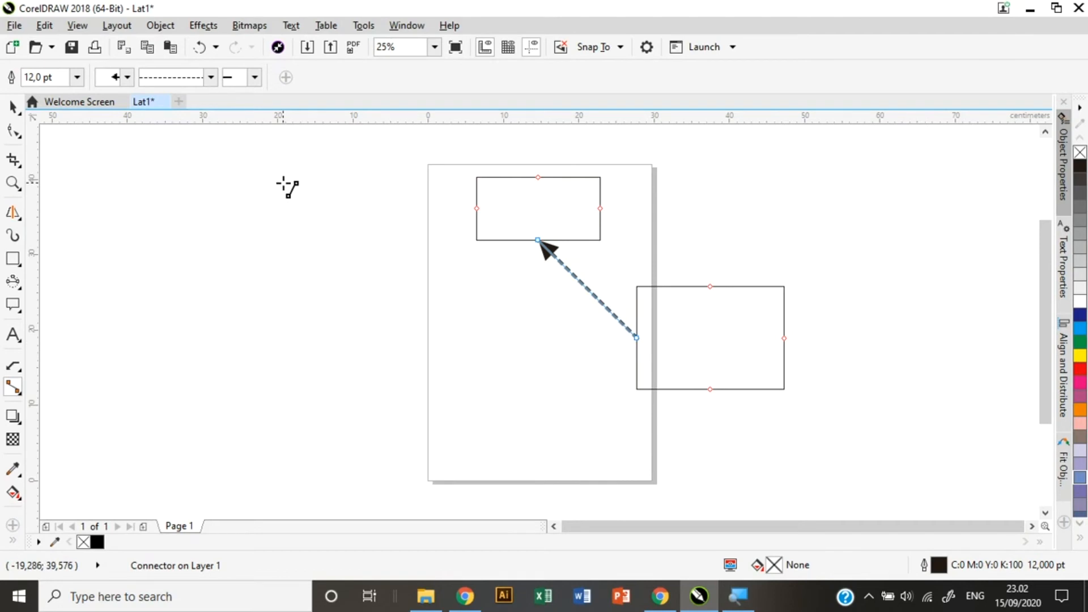
click(12, 390)
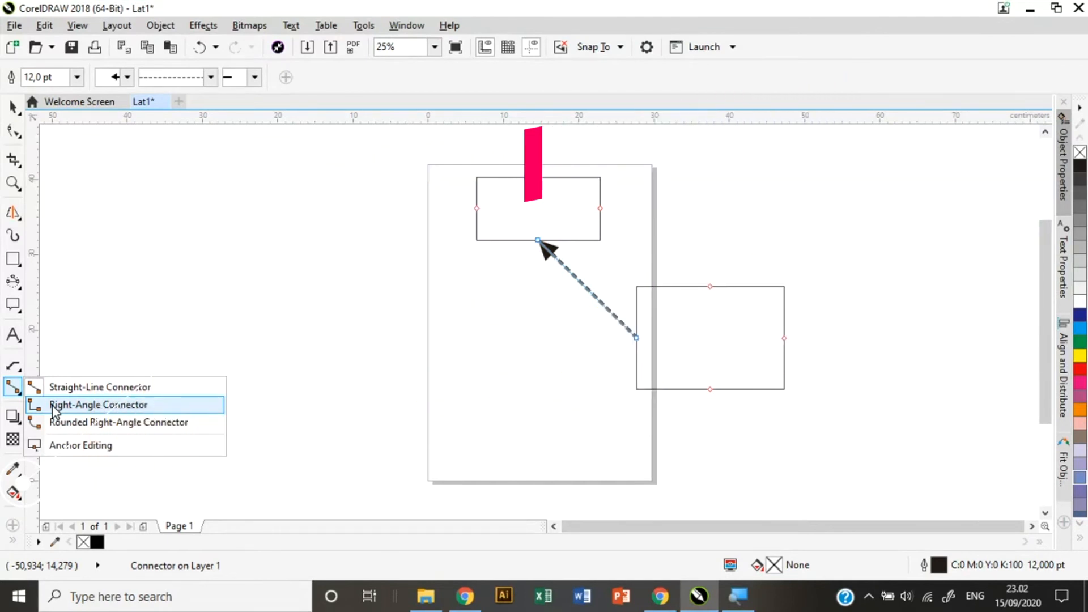
Draw a right-angle connector from the top rectangle's right side to the lower rectangle's right side.
click(52, 406)
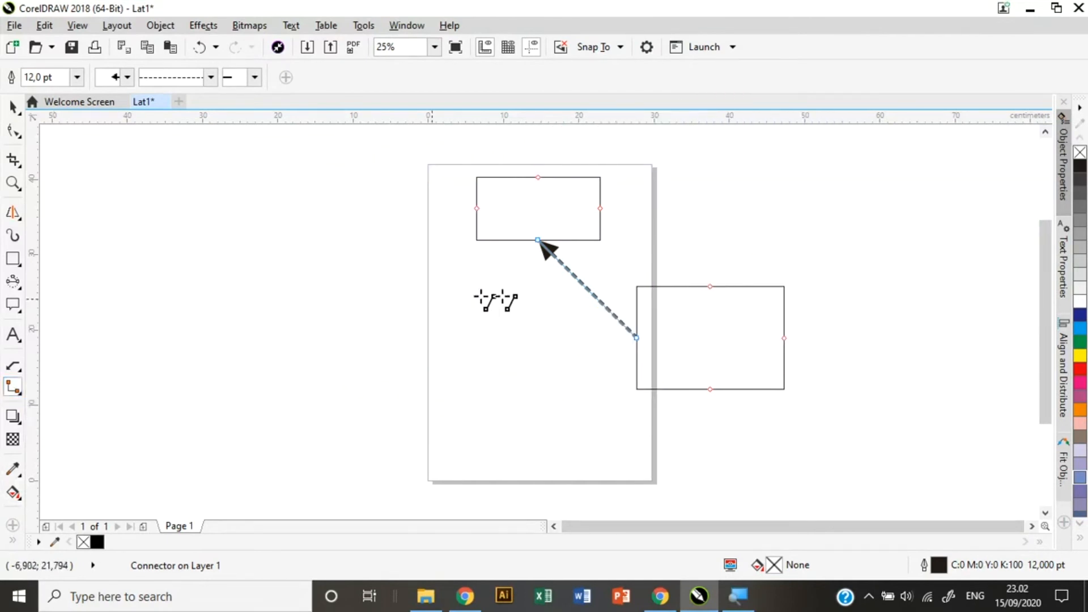
drag(600, 208, 786, 338)
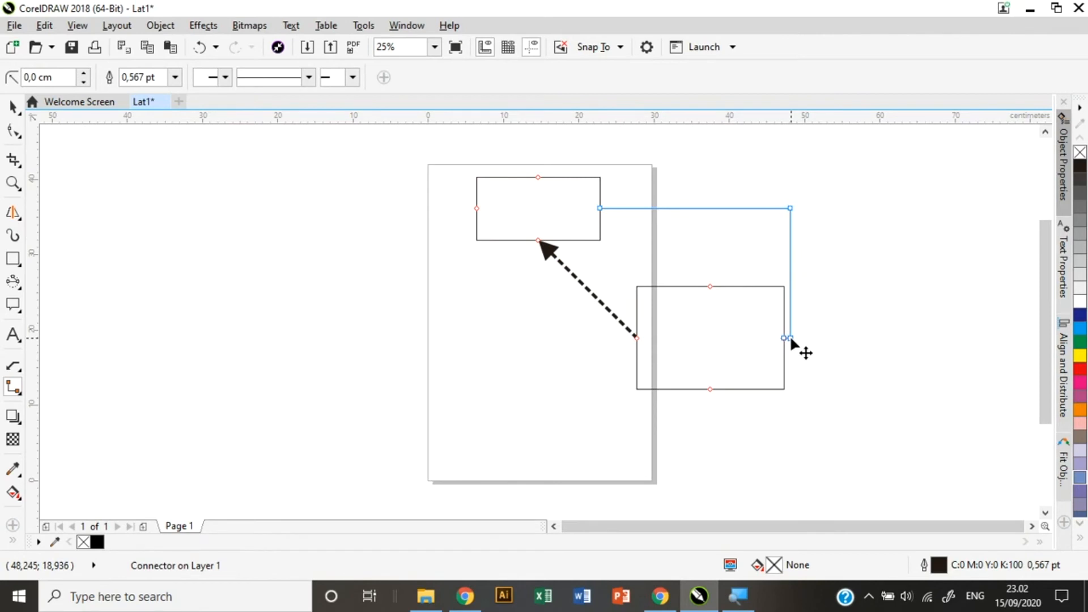
scroll(792, 337, up, 5)
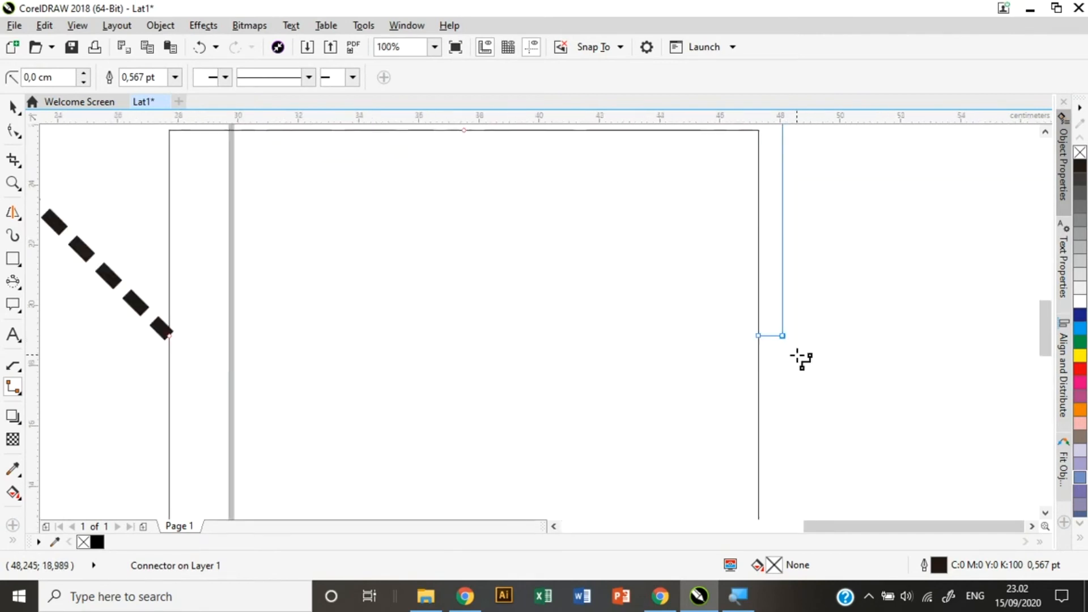
scroll(787, 359, down, 5)
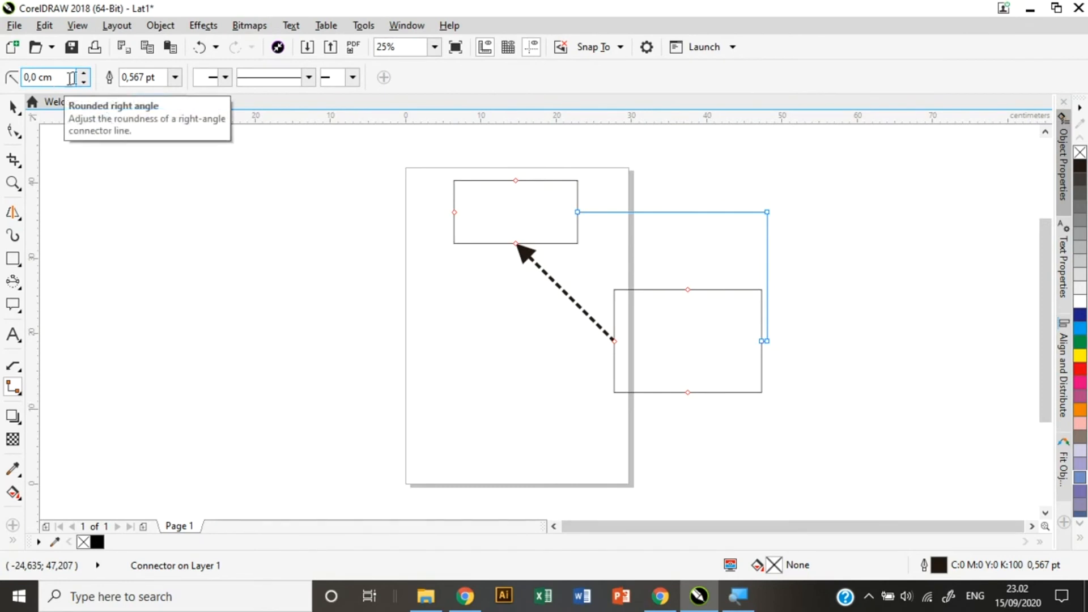
Give the right-angle connector a 12.0 pt outline, a filled start arrowhead and a dotted style.
click(174, 77)
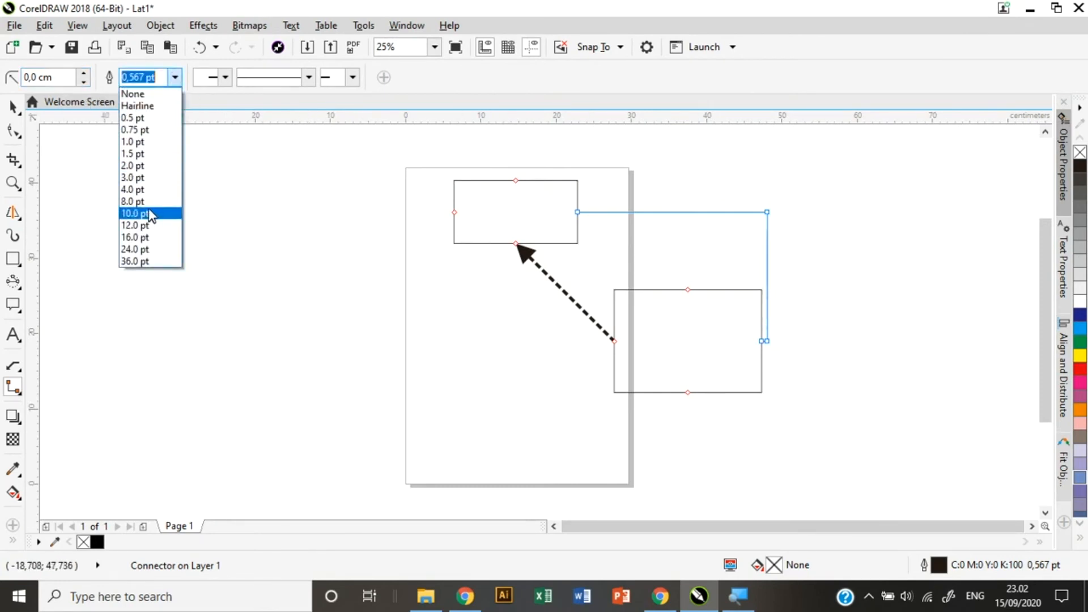
click(152, 179)
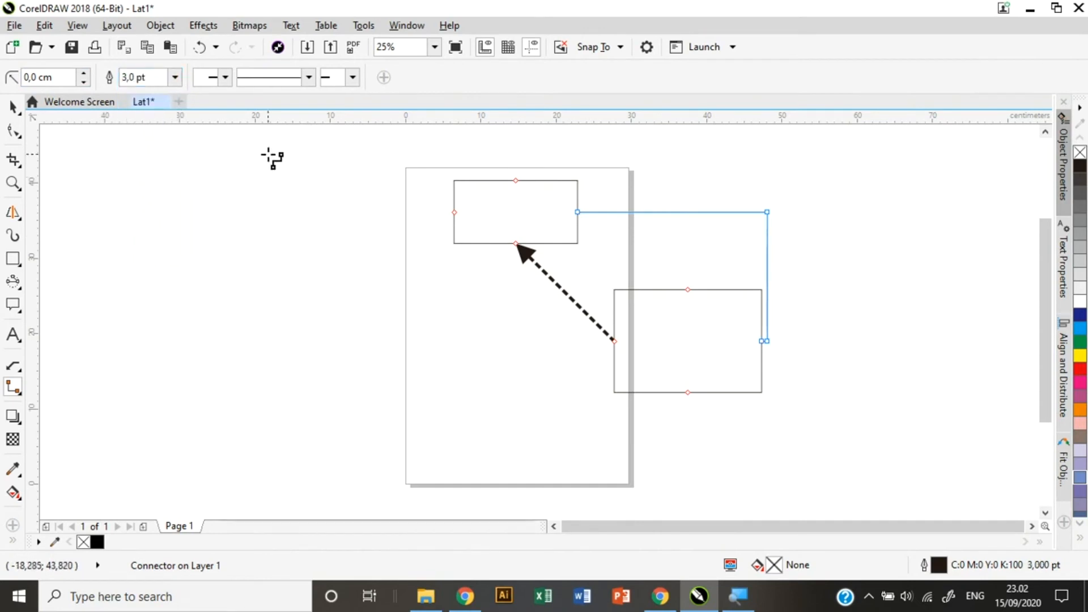
click(176, 77)
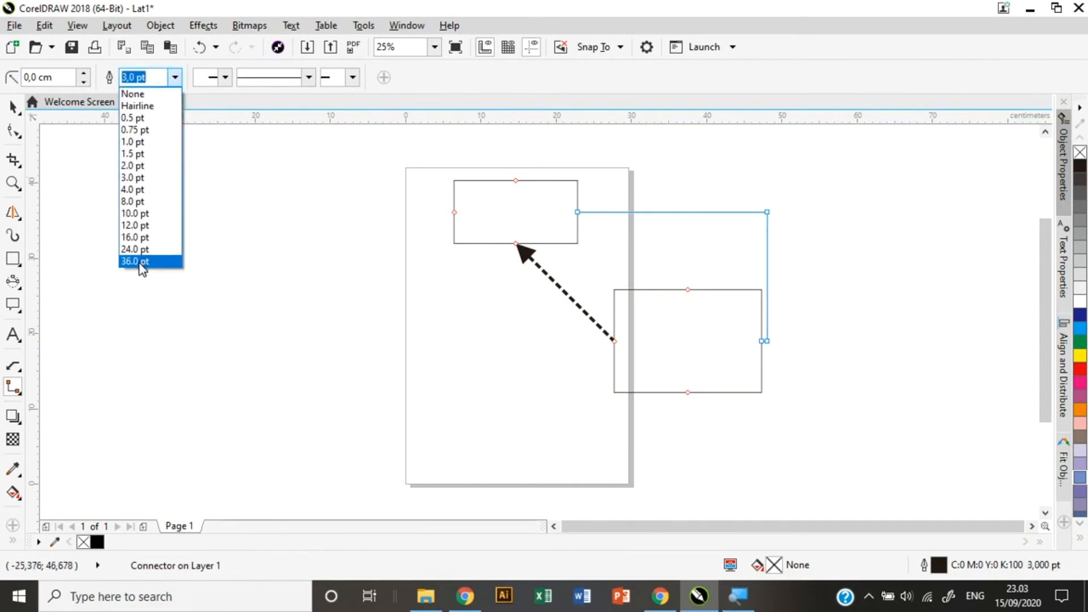
click(136, 225)
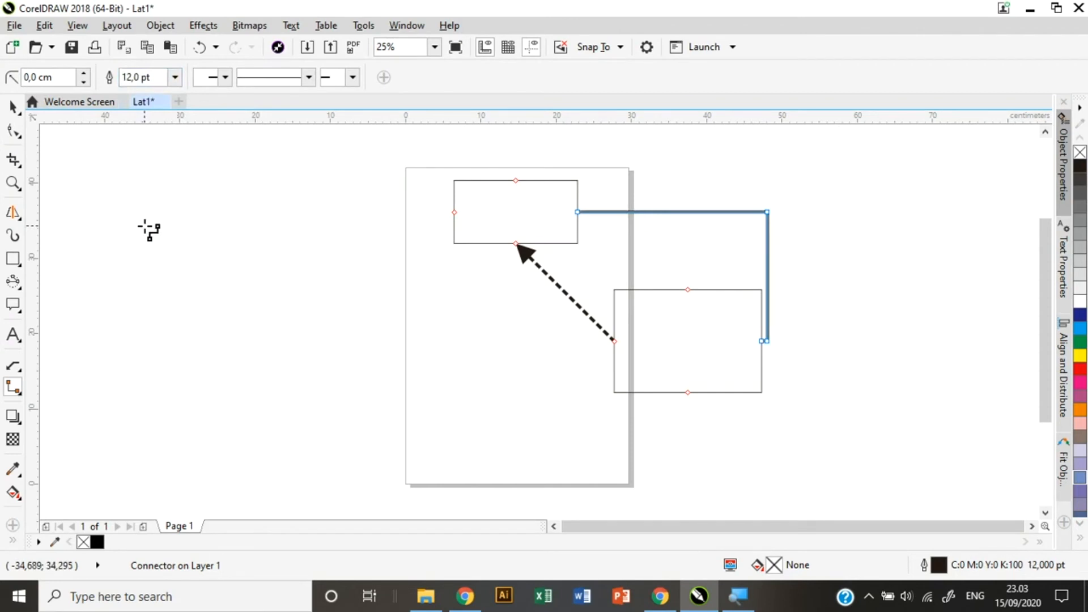
click(225, 77)
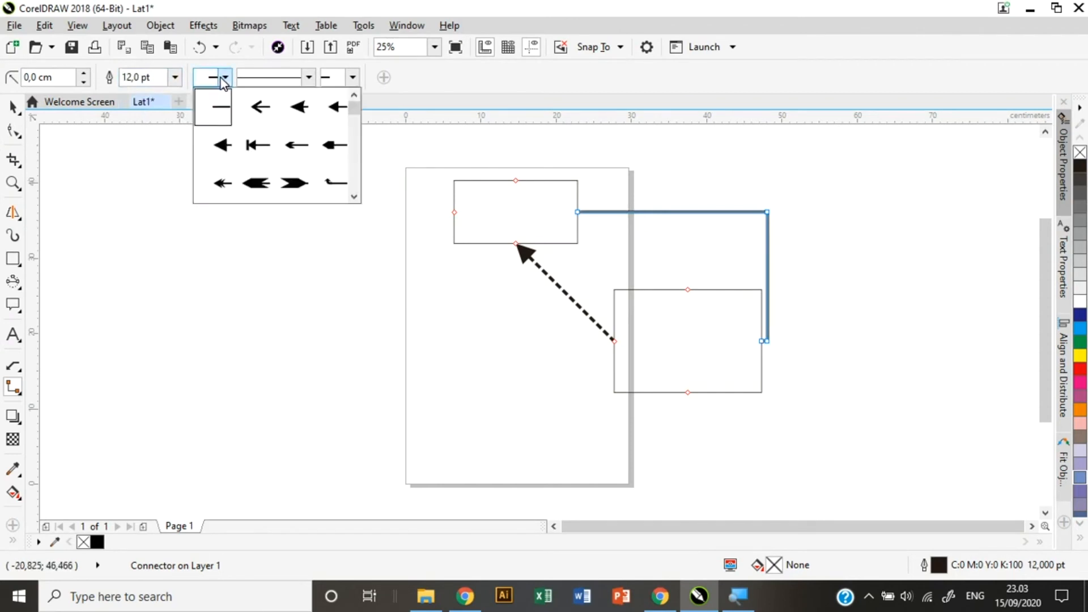
click(300, 109)
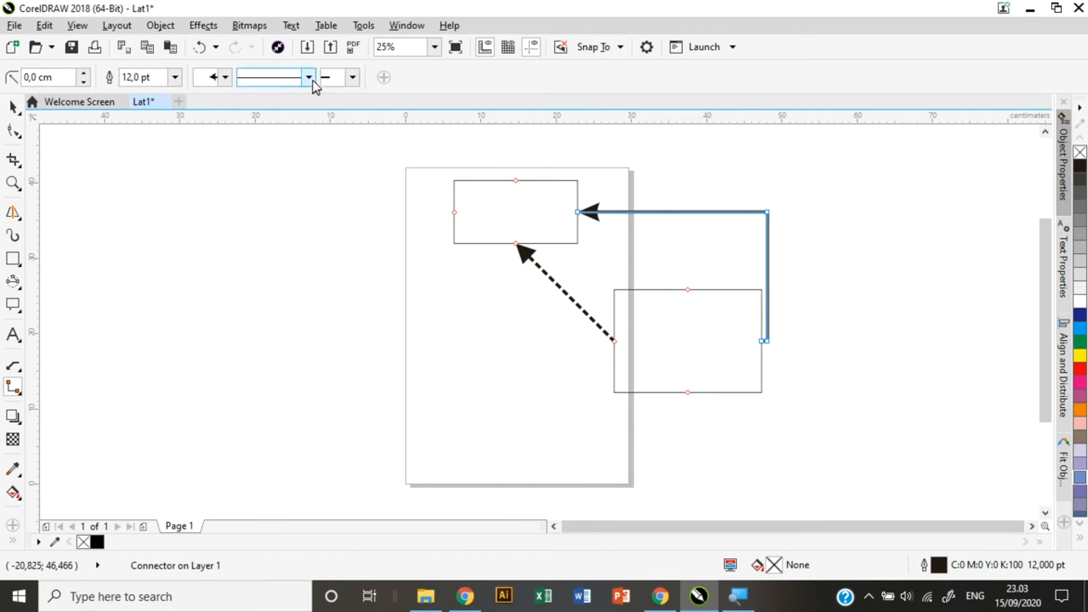
click(309, 78)
click(309, 126)
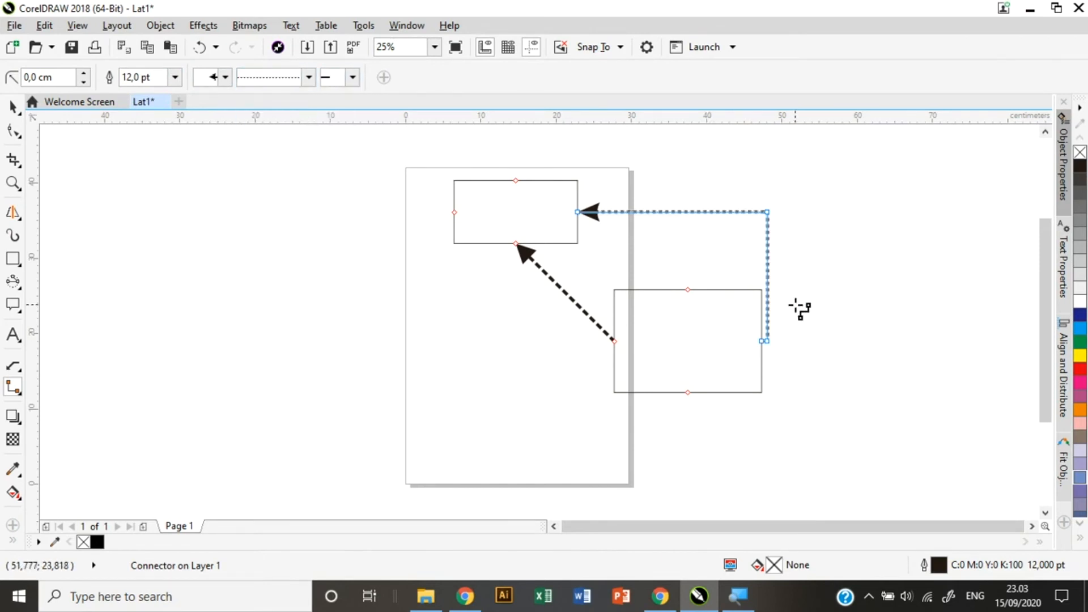
click(15, 386)
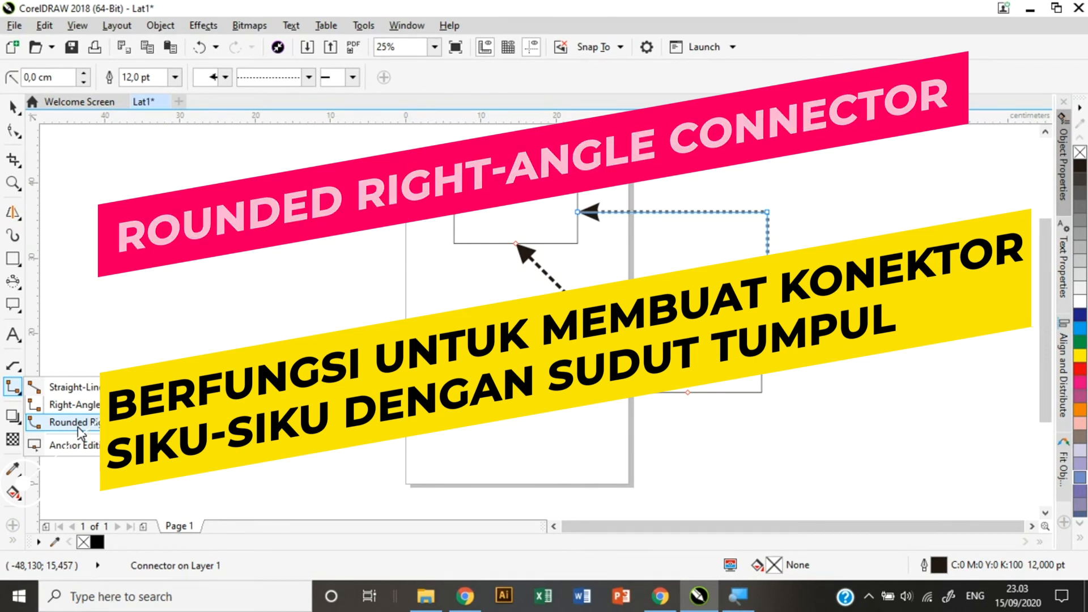
Draw a rounded right-angle connector from the top rectangle's left side to the lower rectangle's bottom.
click(81, 423)
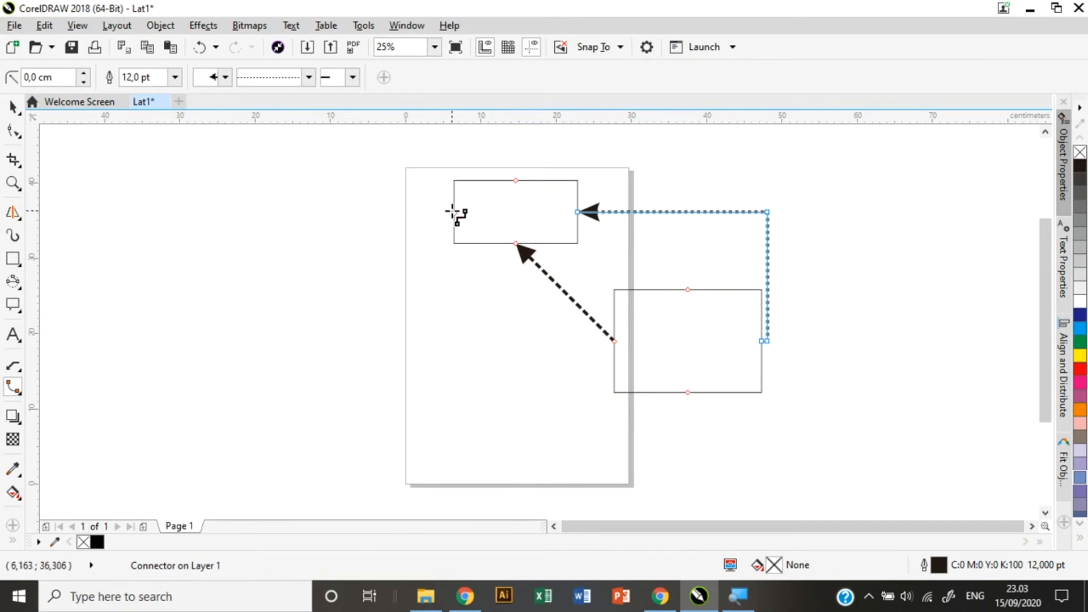
key(Escape)
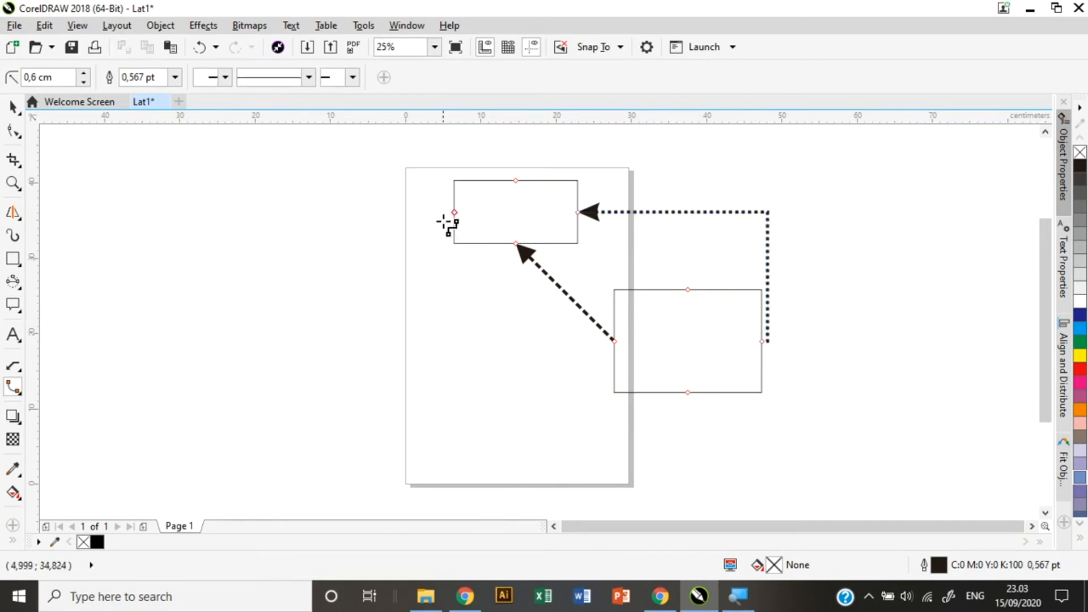
drag(452, 213, 688, 395)
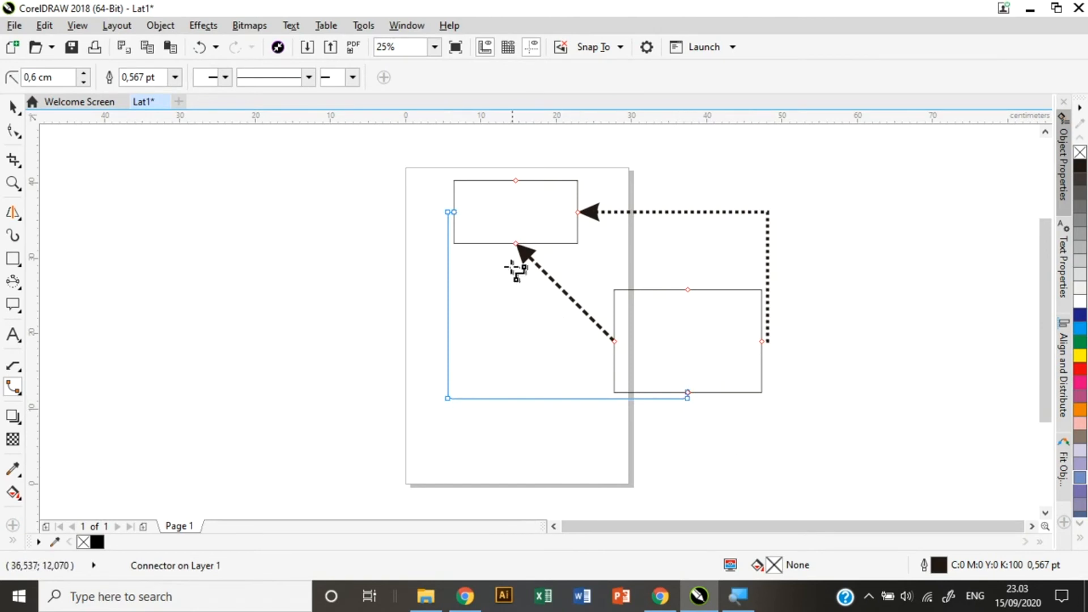
scroll(448, 224, up, 5)
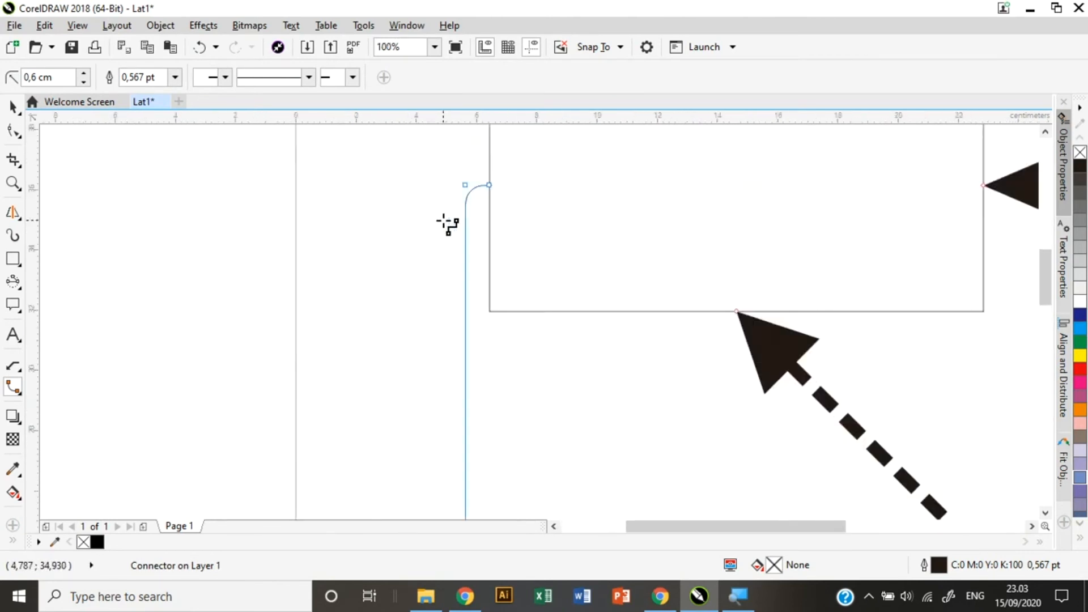
Give the rounded connector a start arrowhead and a final 3.0 pt outline.
scroll(700, 367, down, 5)
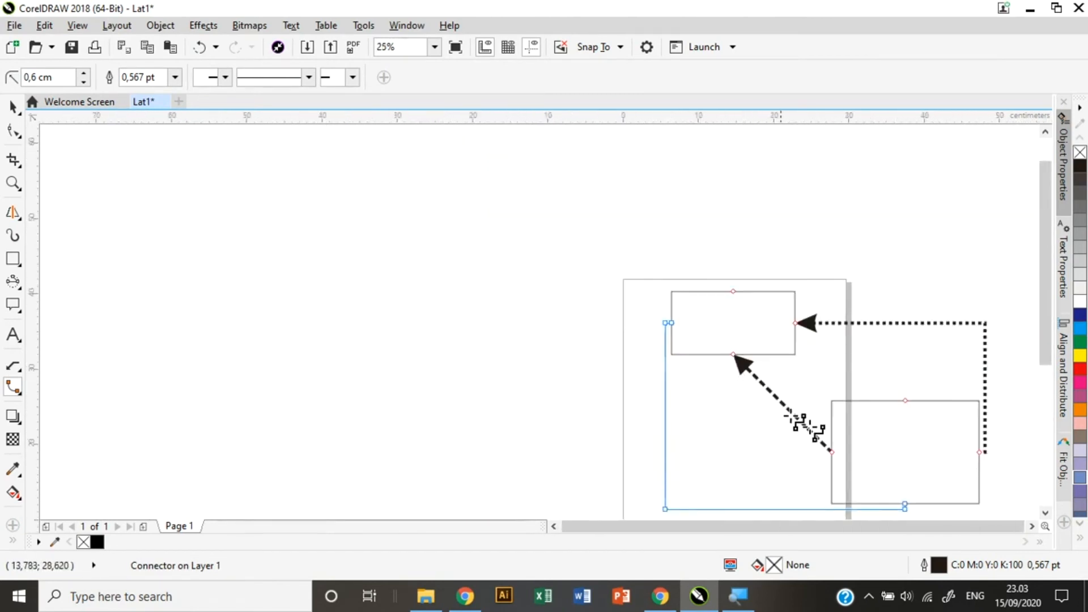
scroll(900, 494, up, 1)
scroll(901, 496, down, 1)
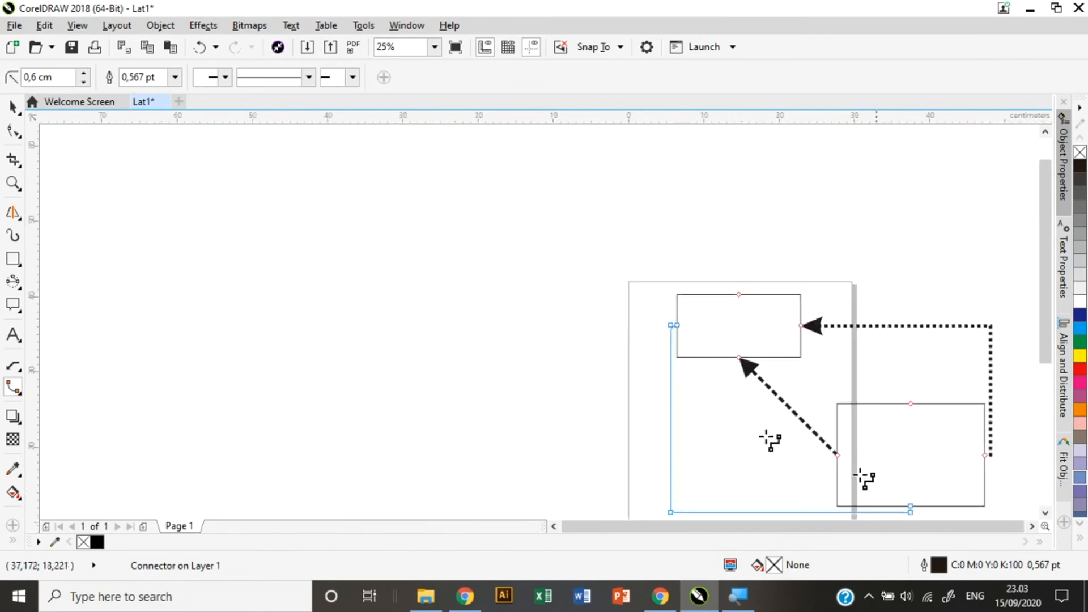
click(176, 79)
click(146, 214)
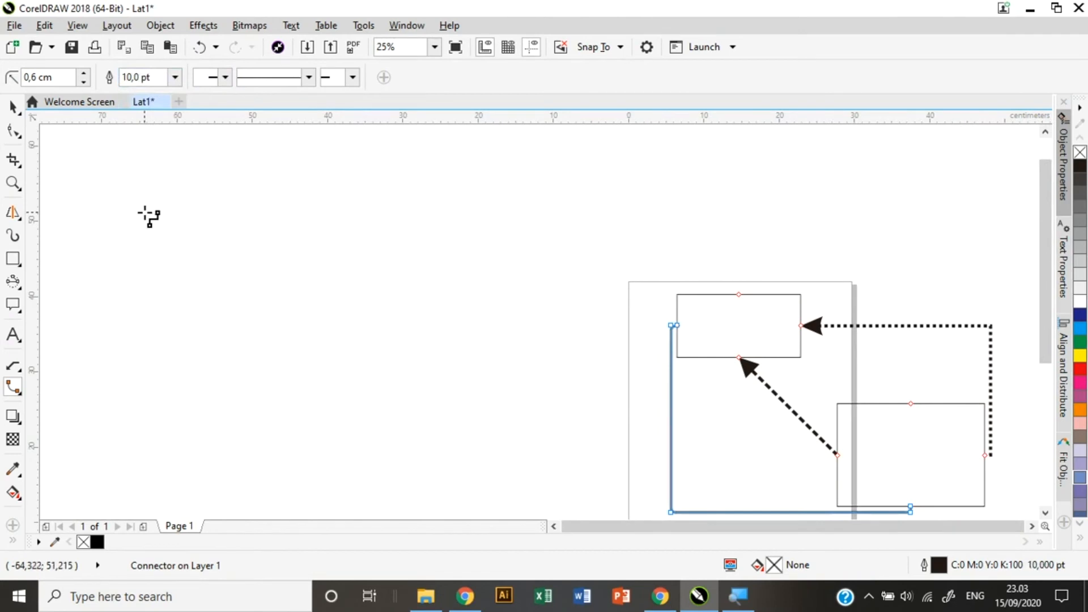
click(225, 77)
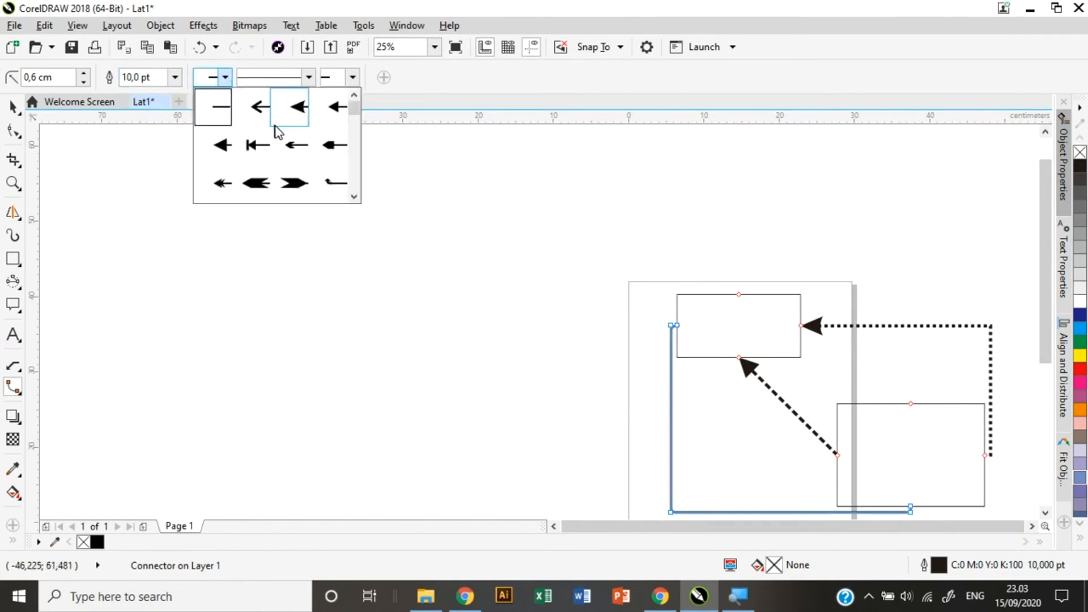
click(332, 111)
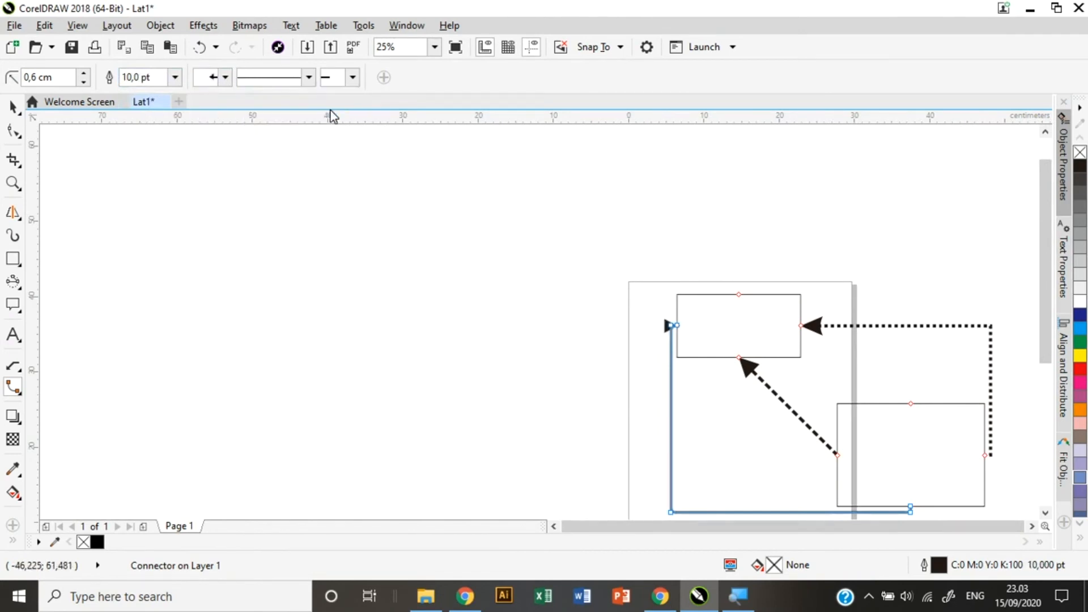
click(174, 80)
click(141, 177)
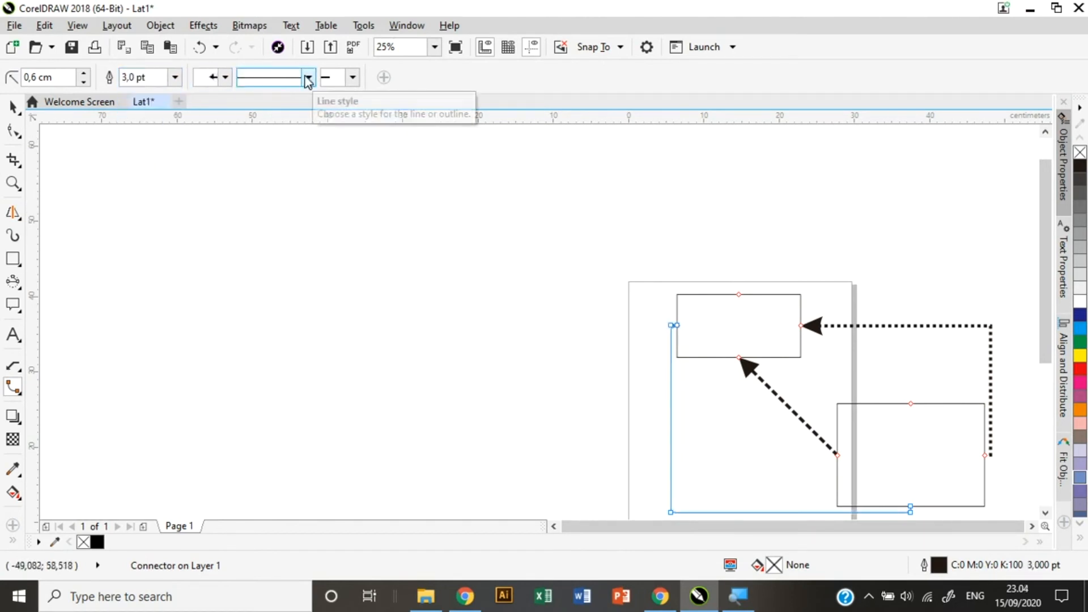
scroll(672, 318, up, 3)
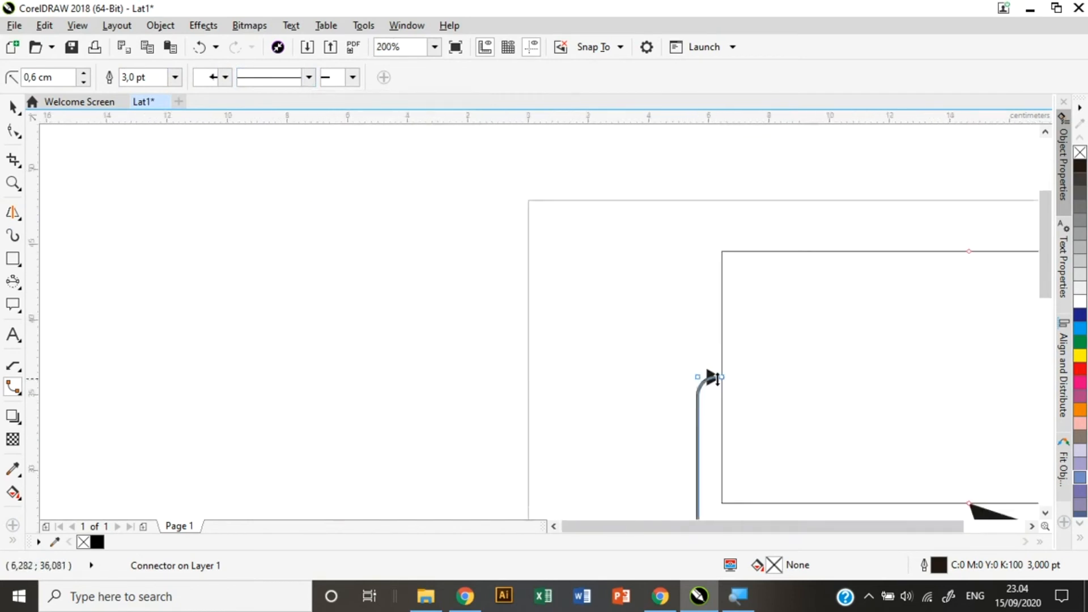
scroll(709, 377, down, 2)
scroll(717, 379, down, 1)
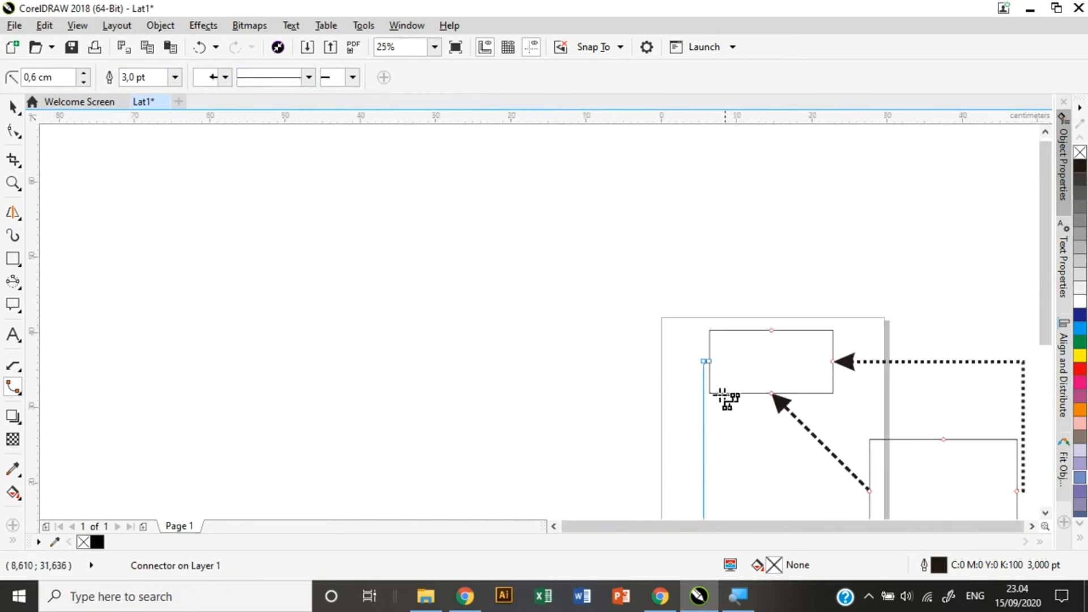
click(17, 395)
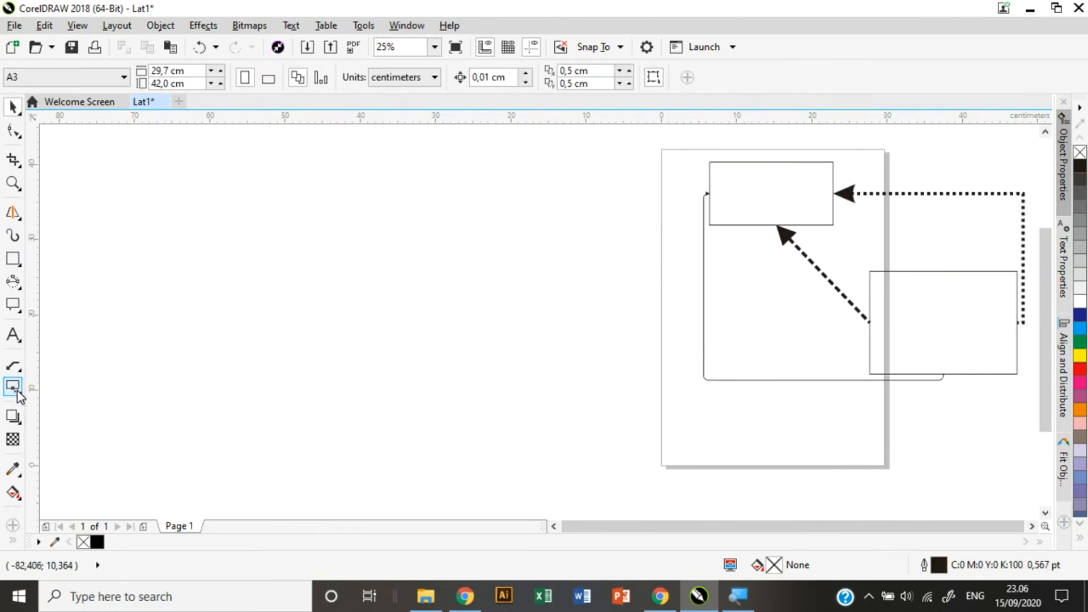
With Anchor Editing, slide the dashed arrow's anchor left along the top rectangle's bottom edge.
click(15, 388)
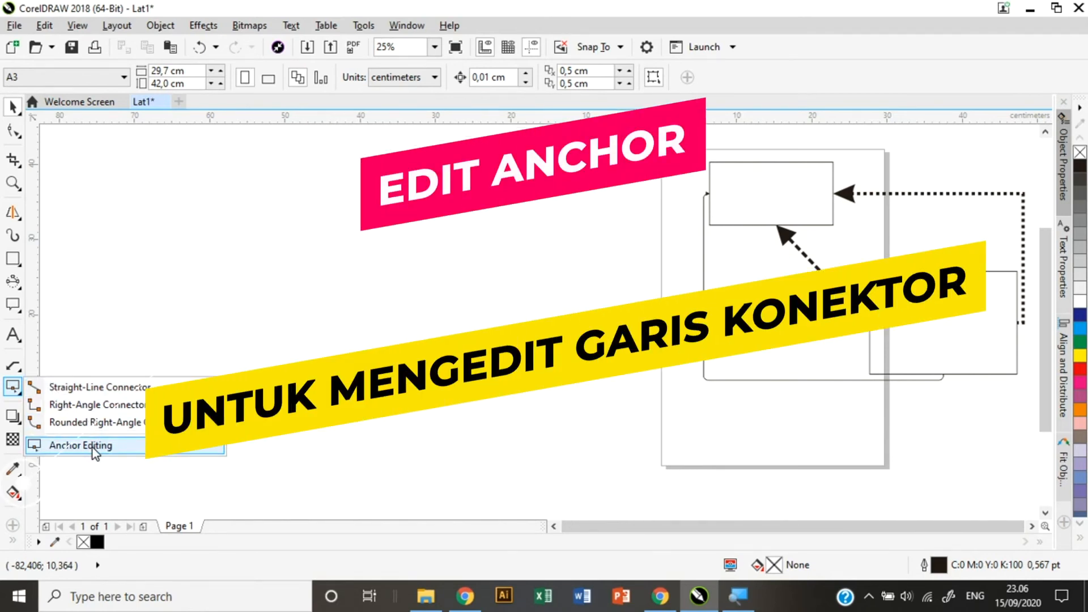
click(93, 448)
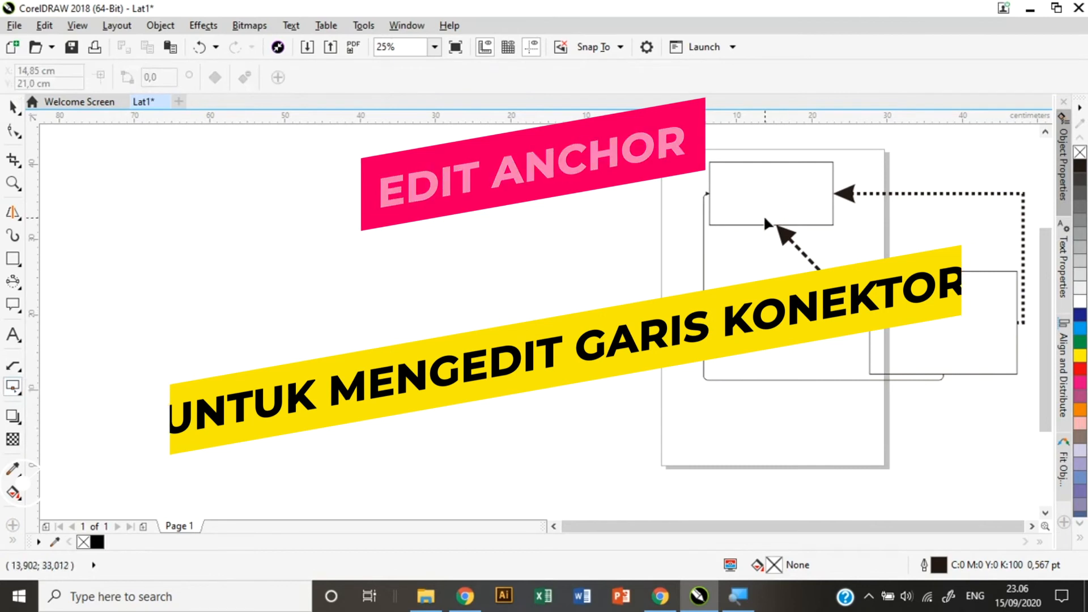
click(763, 224)
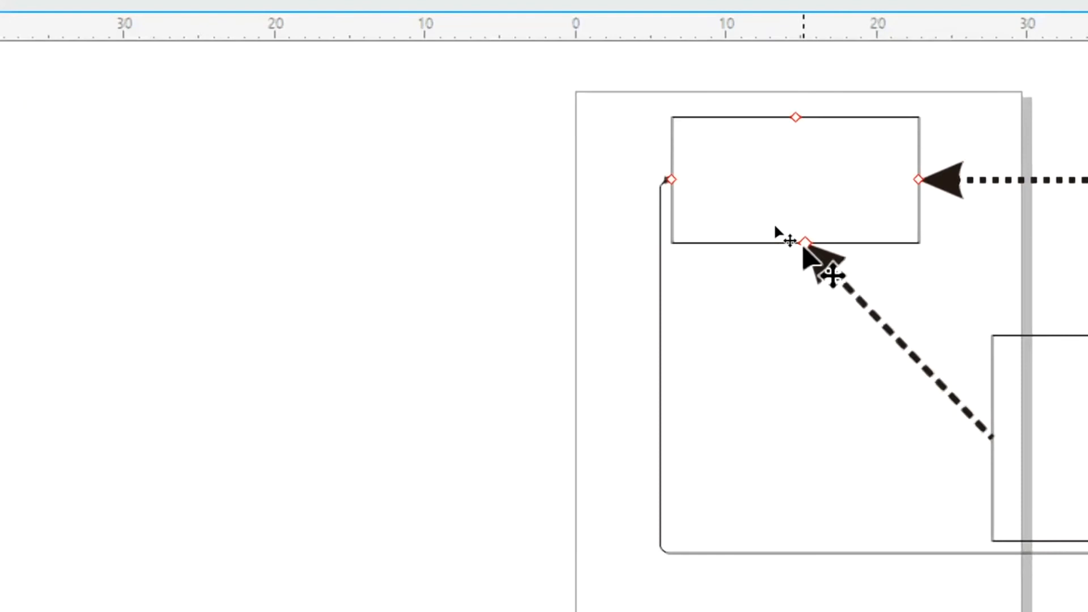
click(807, 244)
drag(806, 244, 726, 244)
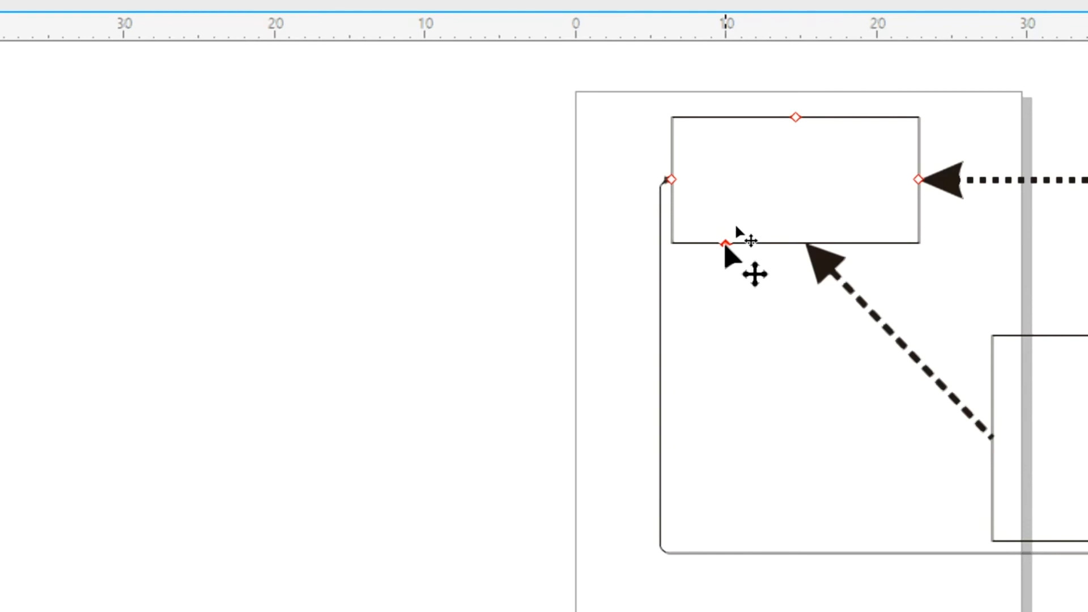
drag(726, 244, 726, 244)
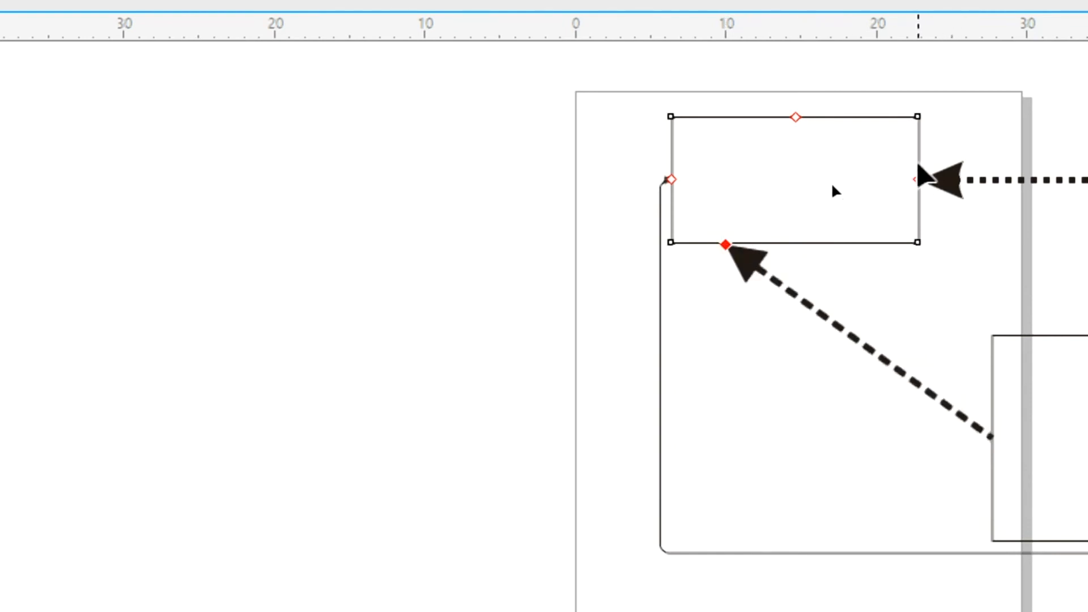
drag(918, 180, 918, 134)
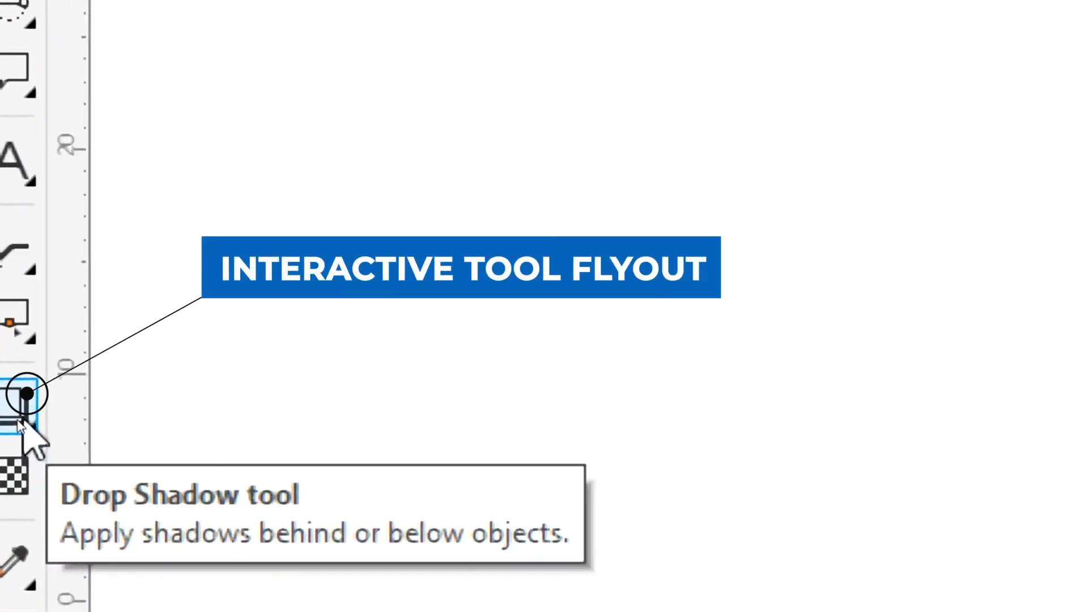
Select the Drop Shadow tool from the interactive effects.
click(17, 425)
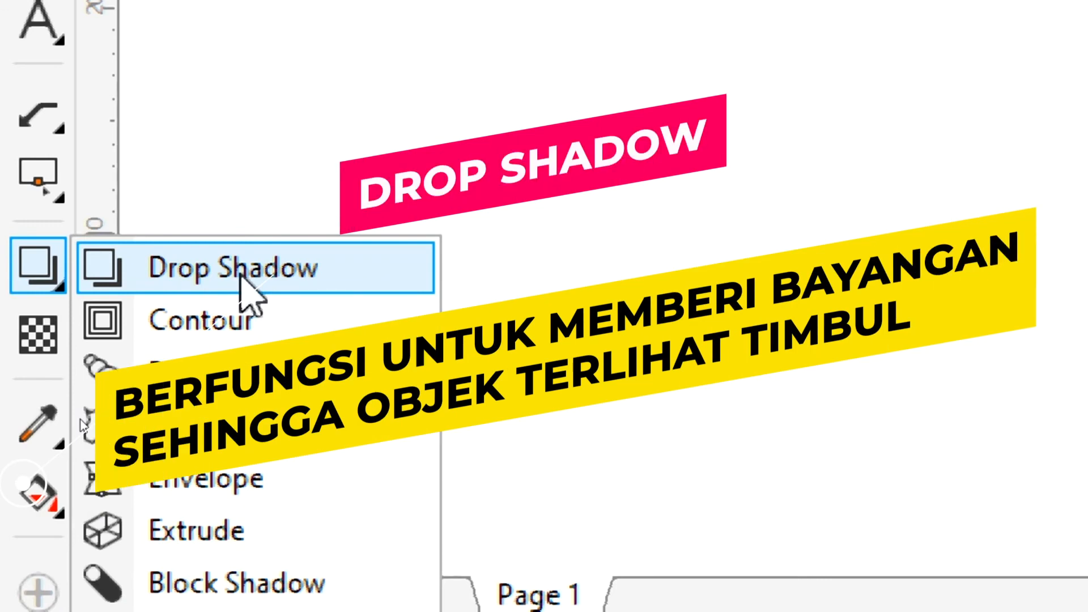
click(240, 275)
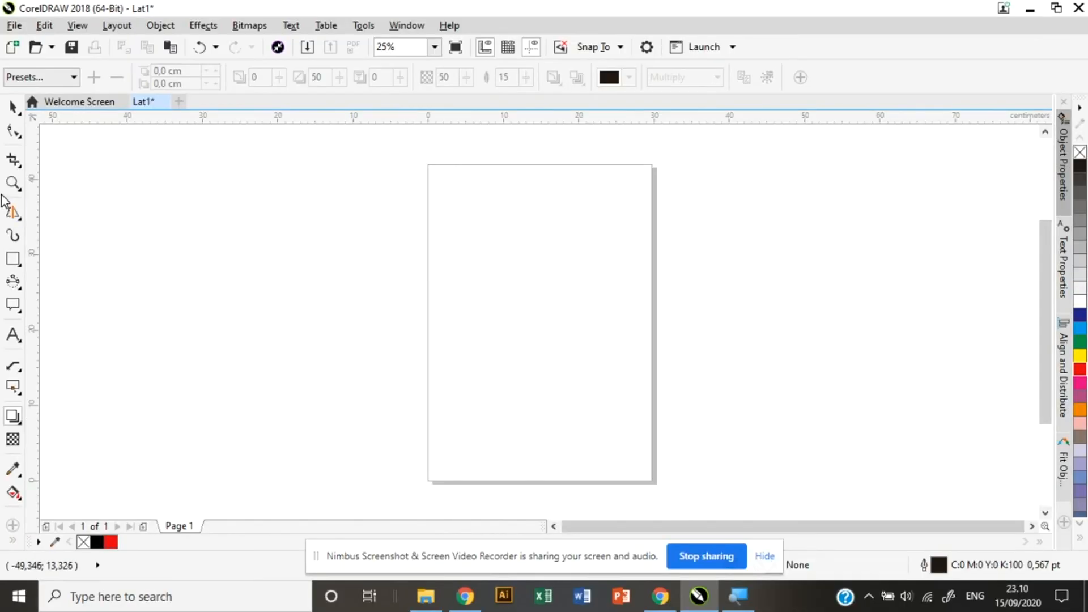
Draw a square in the upper middle of the page and fill it red.
key(F6)
drag(493, 230, 617, 360)
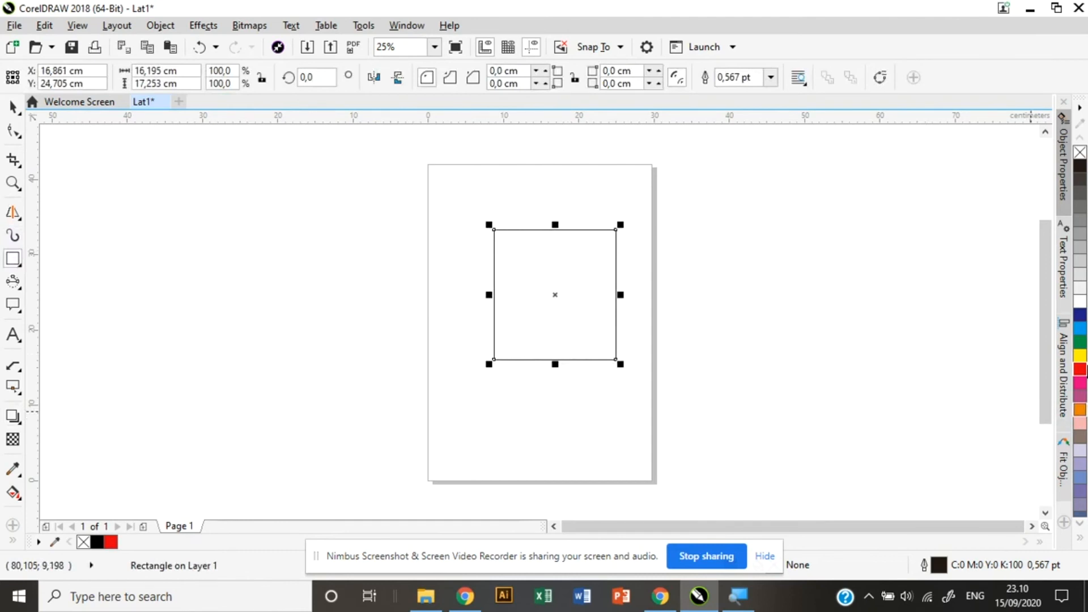
click(1082, 370)
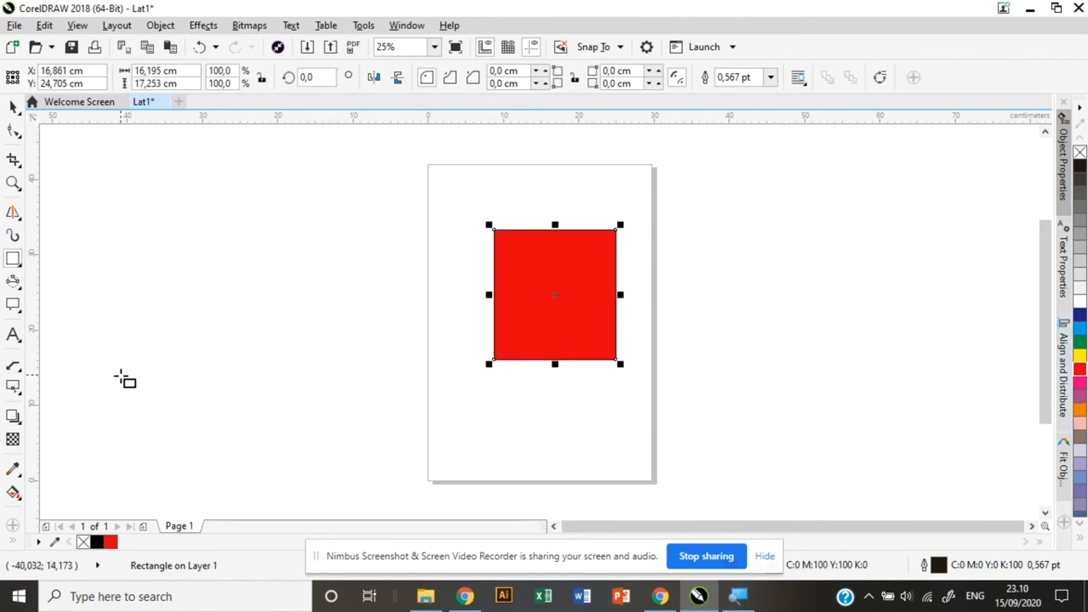
click(12, 416)
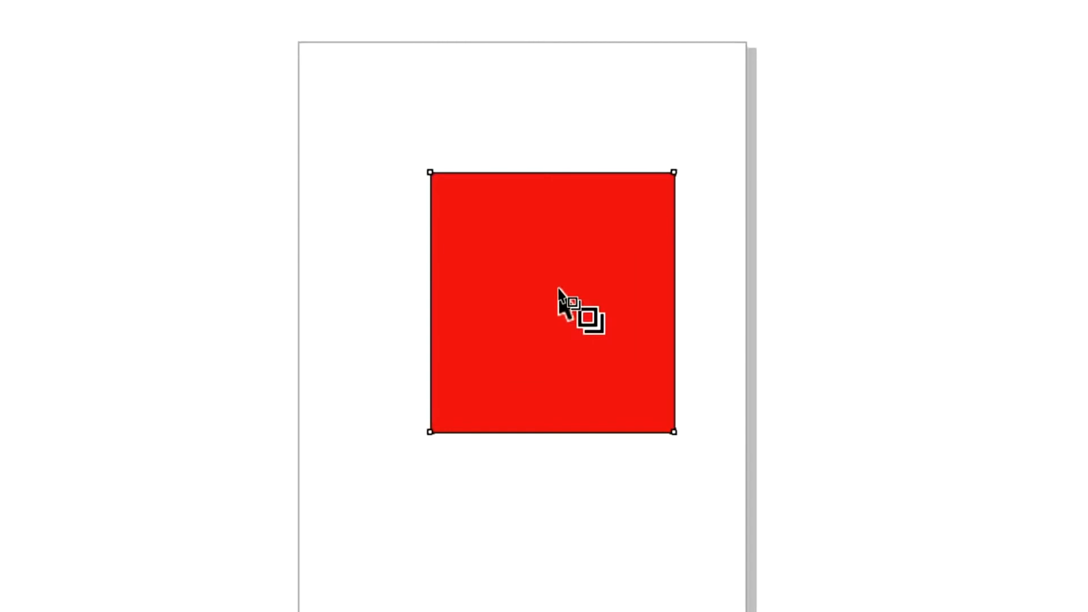
drag(545, 292, 367, 296)
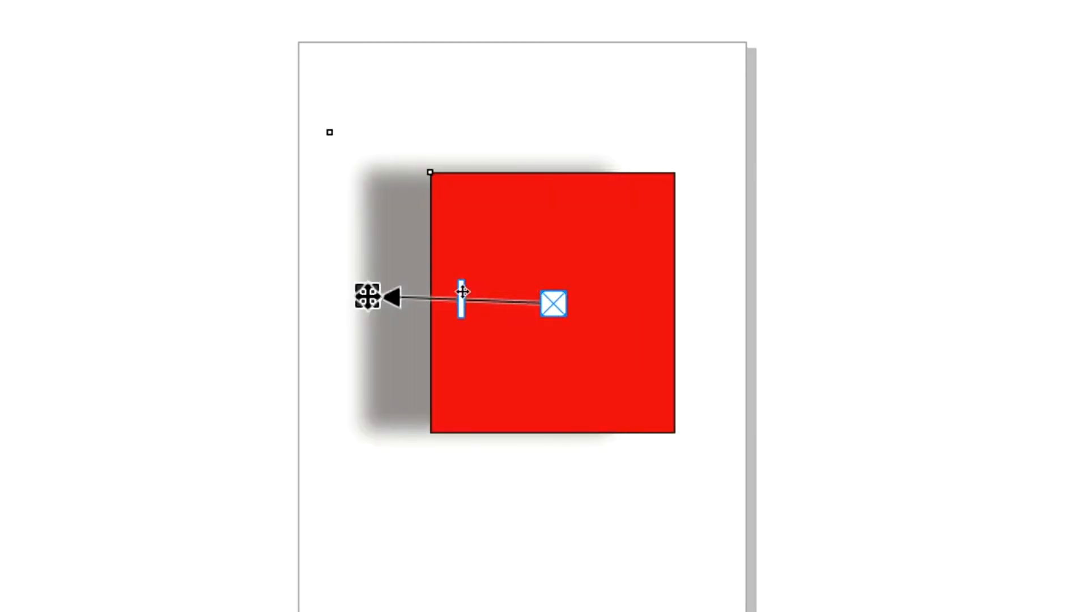
key(ctrl+z)
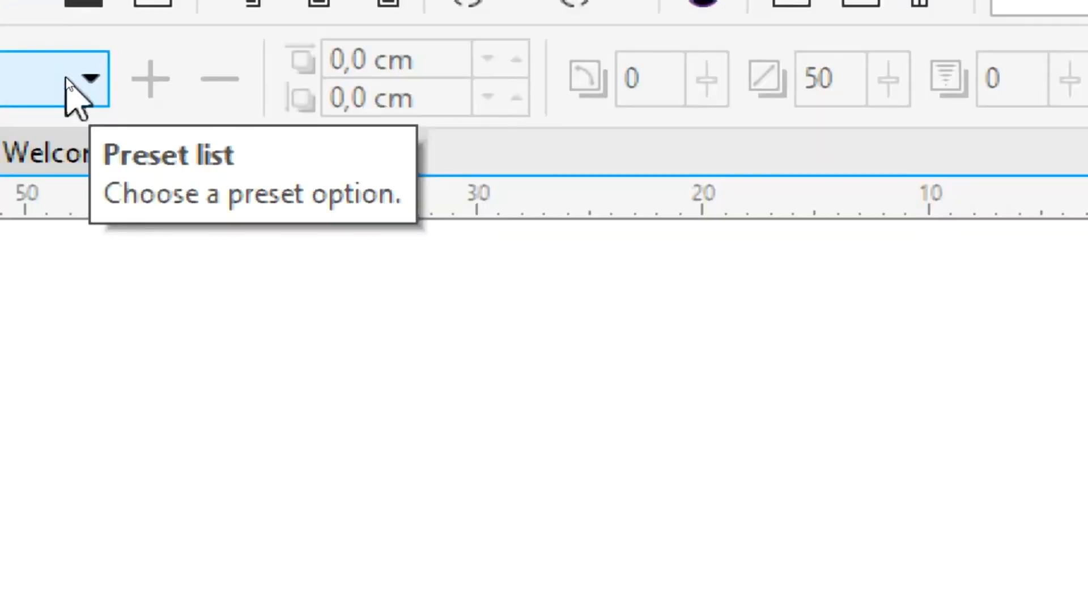
click(55, 75)
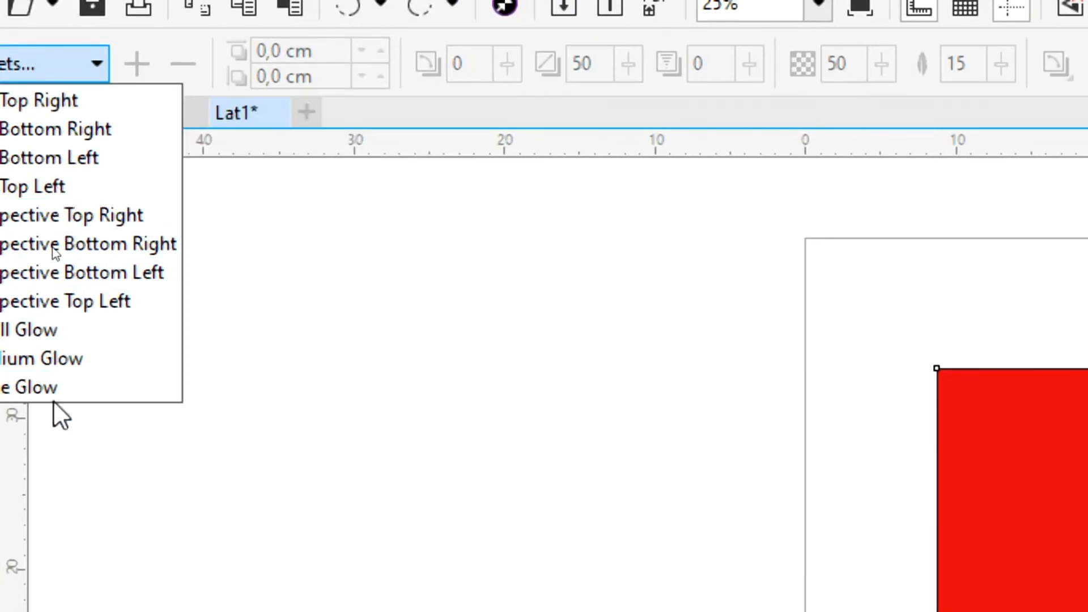
click(58, 300)
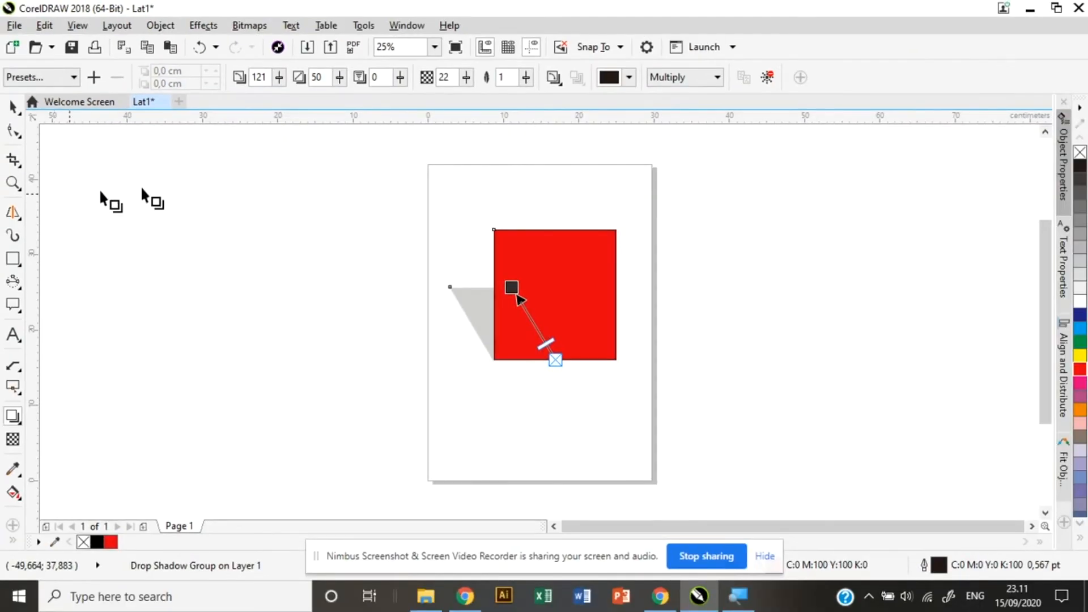
key(ctrl+z)
click(13, 416)
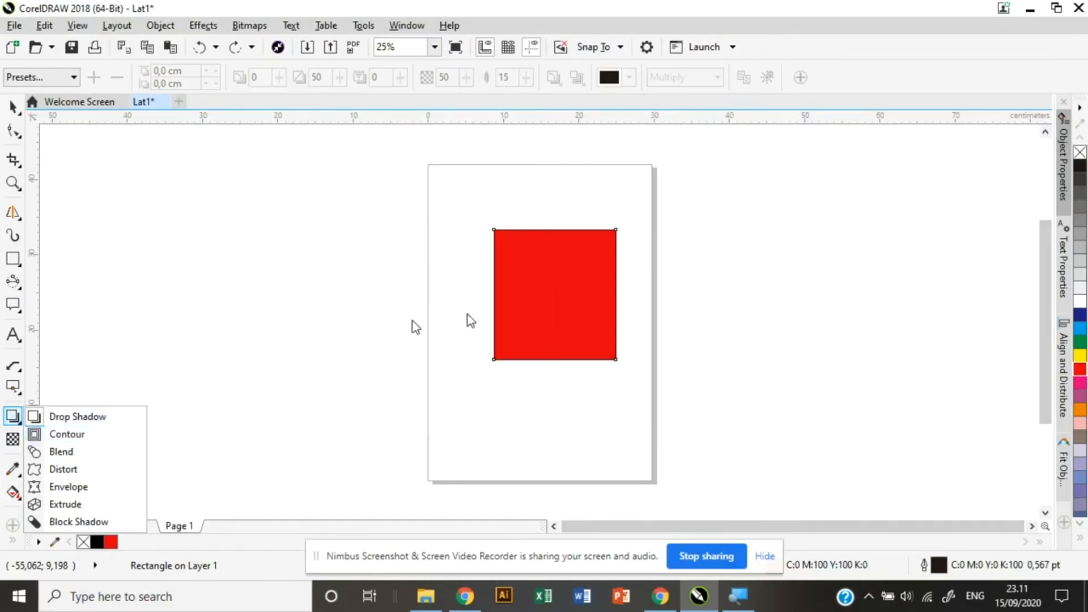
Try an inner, then an outward contour on the red square, then delete it.
click(79, 434)
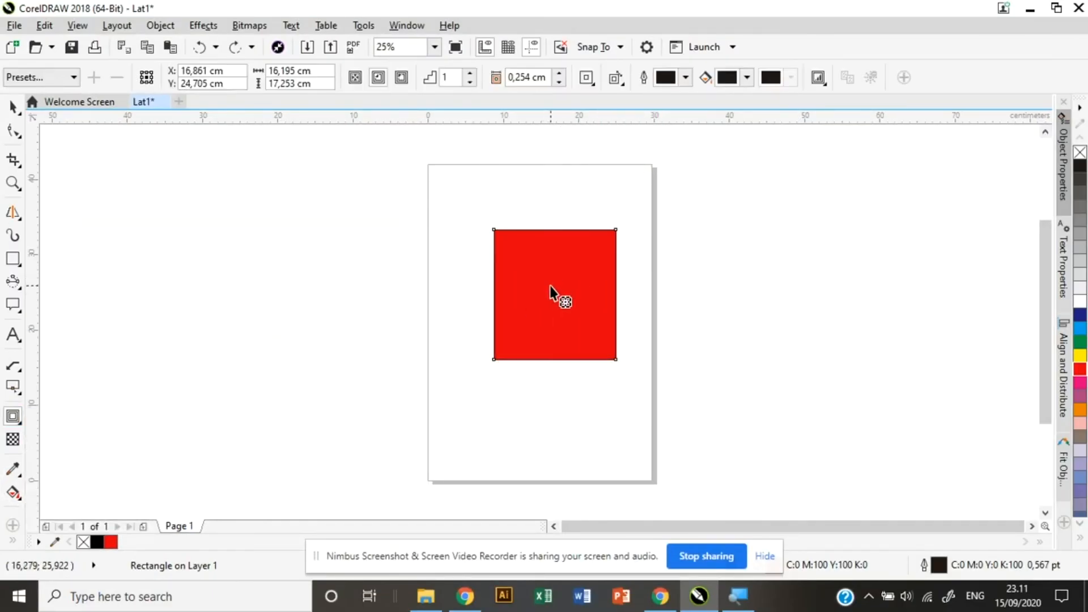
drag(557, 290, 573, 251)
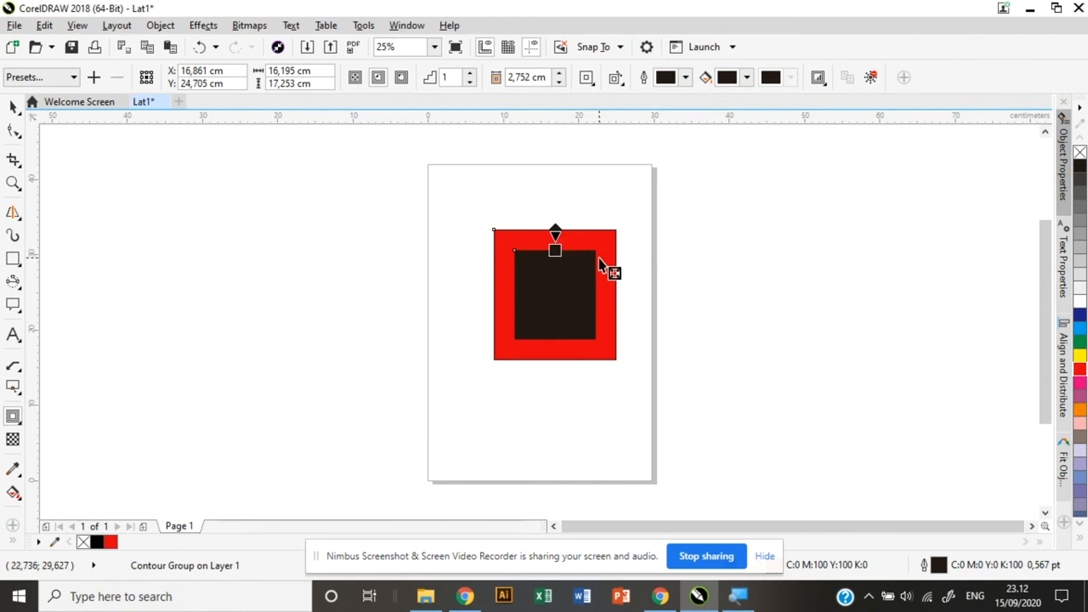
key(ctrl+z)
drag(560, 280, 616, 181)
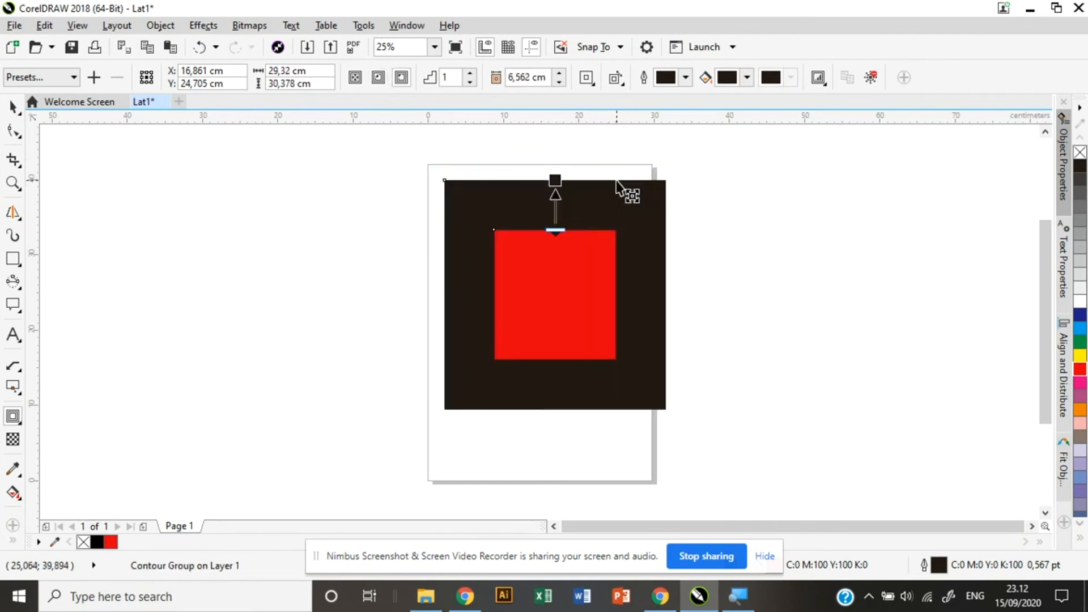
key(space)
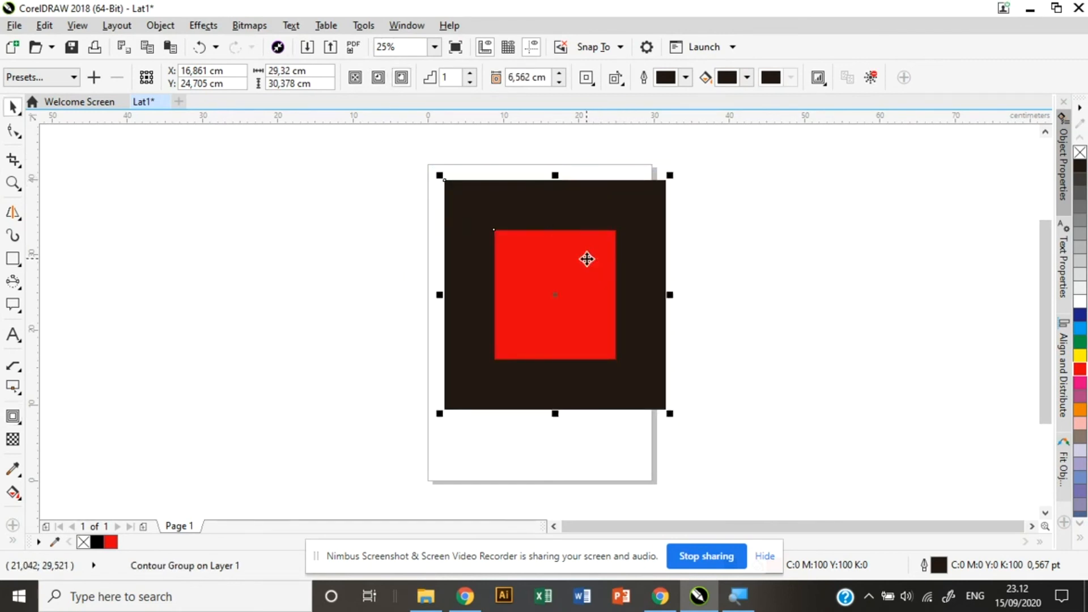
key(Delete)
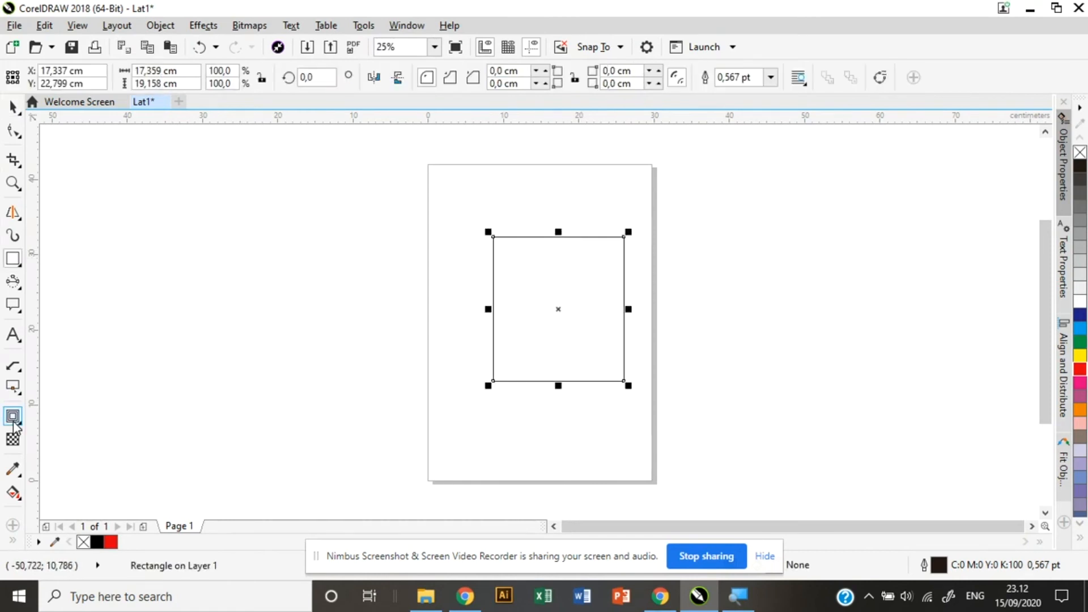
click(13, 422)
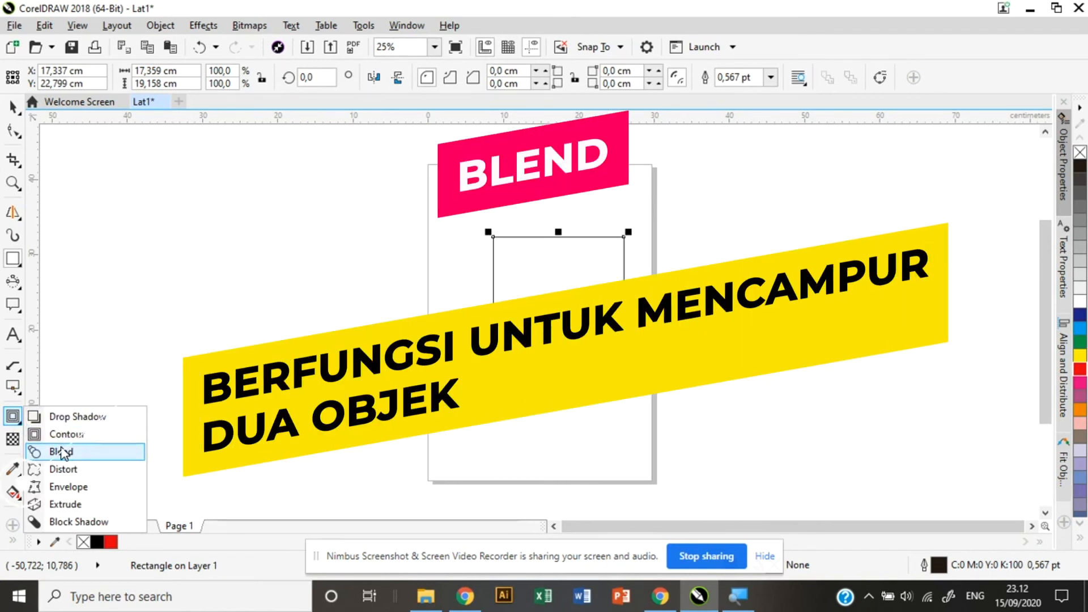
Draw a plain ellipse overlapping the rectangle's left side.
click(85, 452)
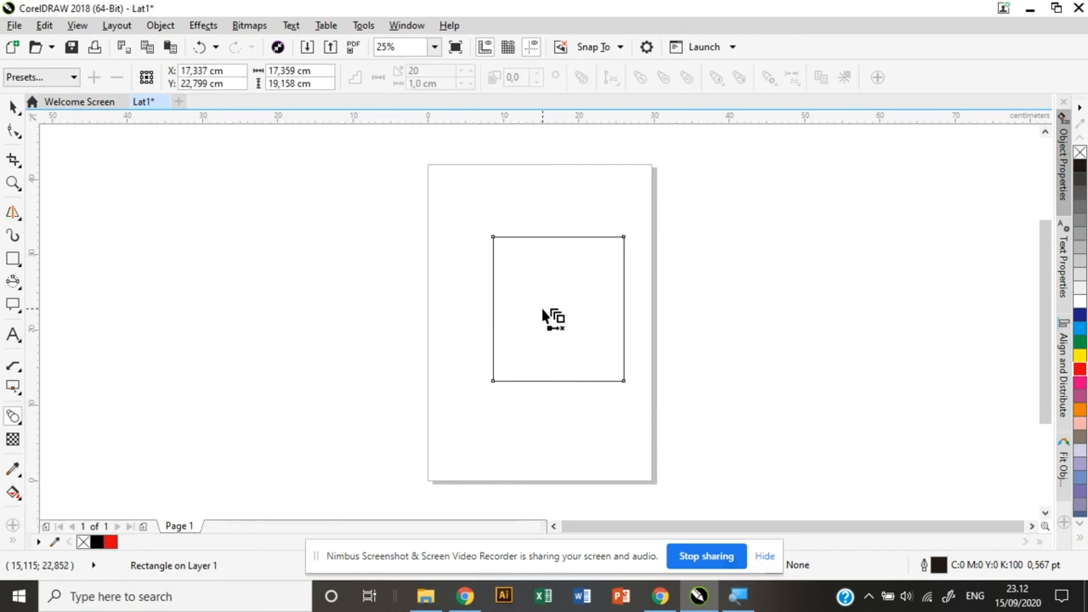
click(13, 258)
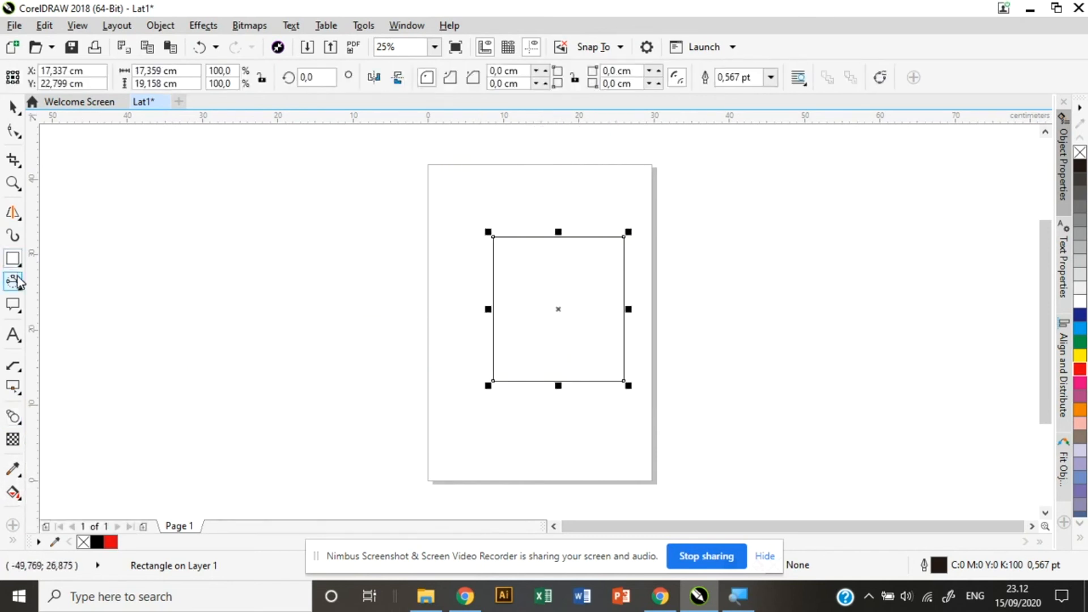
click(18, 261)
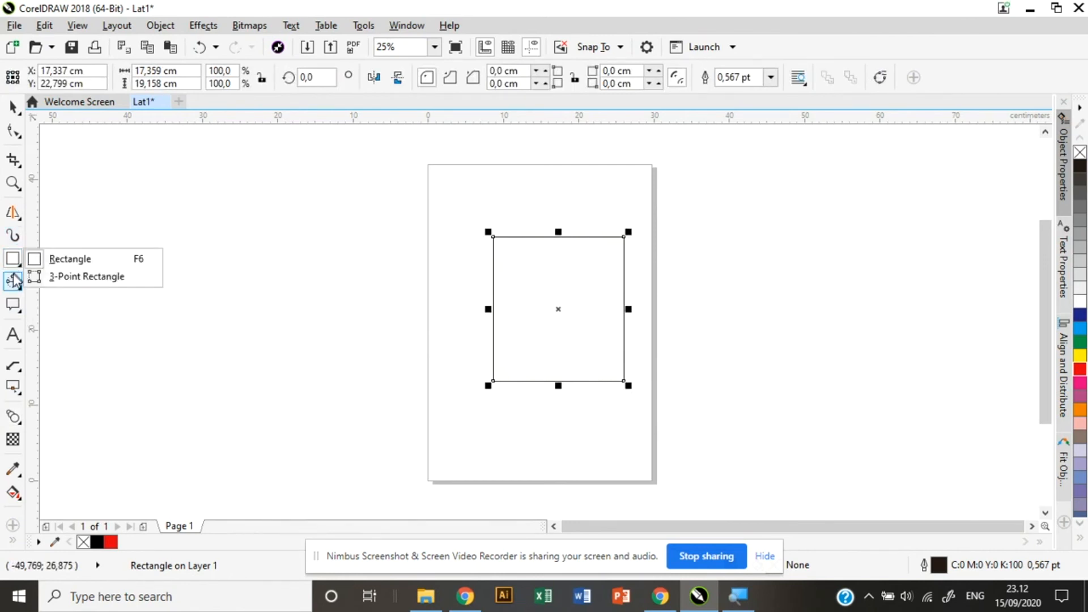
click(15, 280)
click(16, 283)
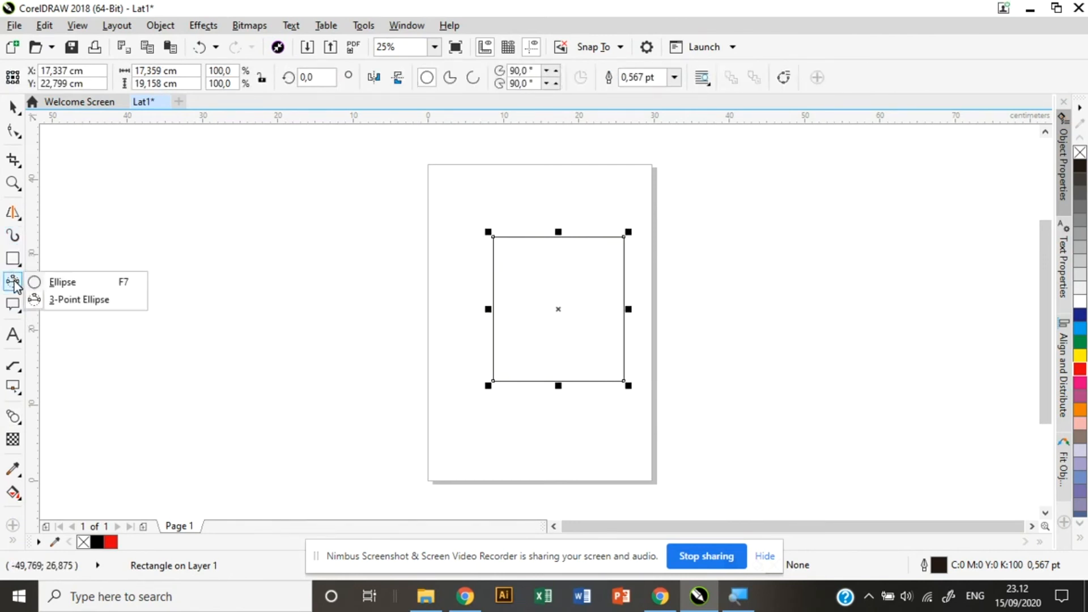
click(45, 283)
drag(418, 272, 591, 429)
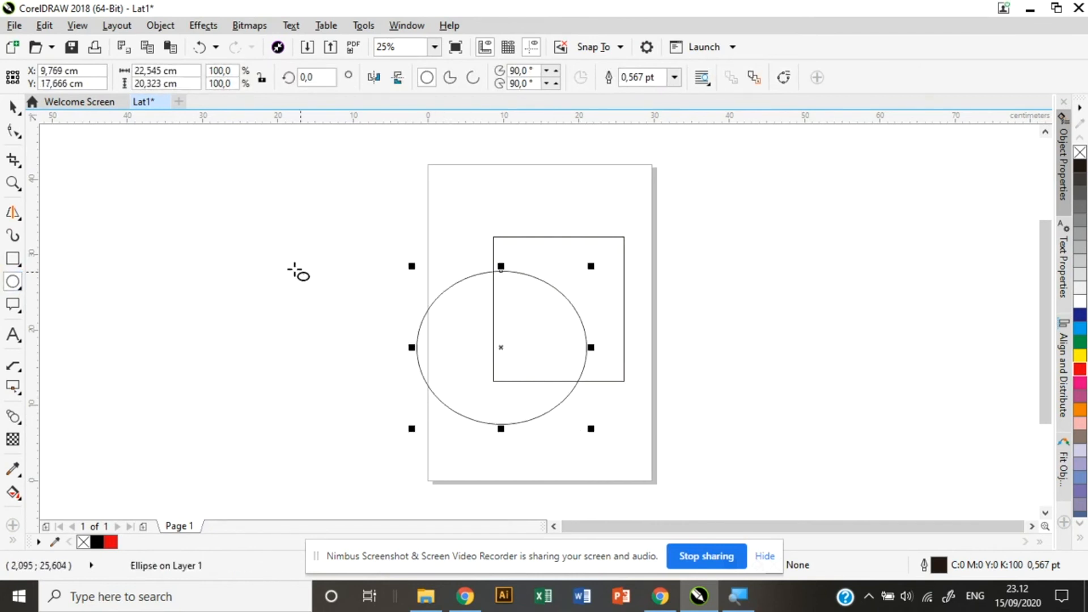
Move the ellipse off the page to the left of the rectangle.
click(13, 107)
drag(454, 325, 299, 312)
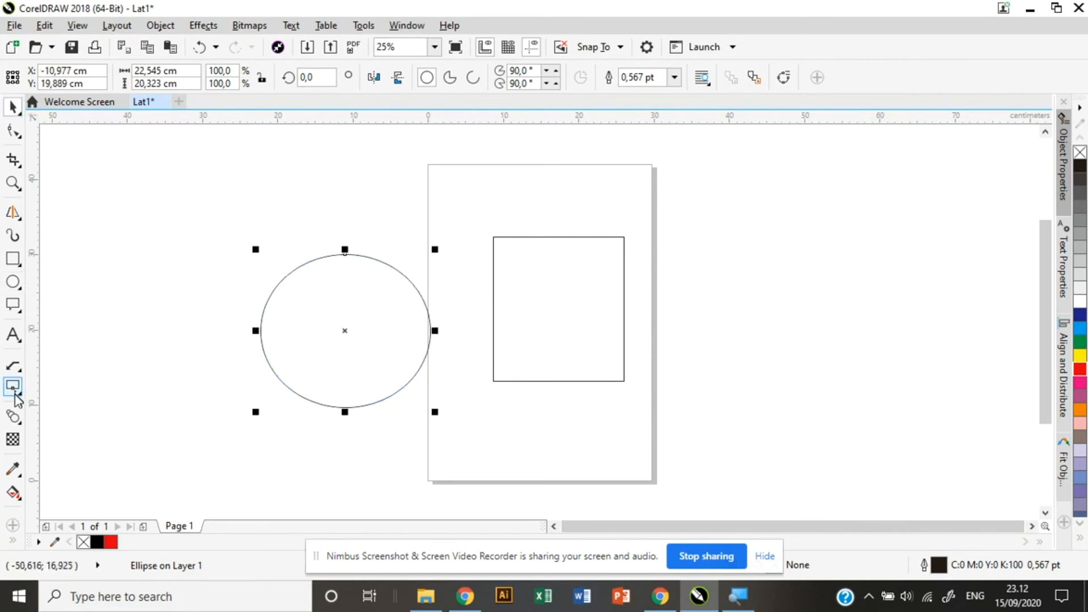
click(12, 417)
Blend the ellipse into the rectangle, then undo the blend.
drag(365, 326, 541, 321)
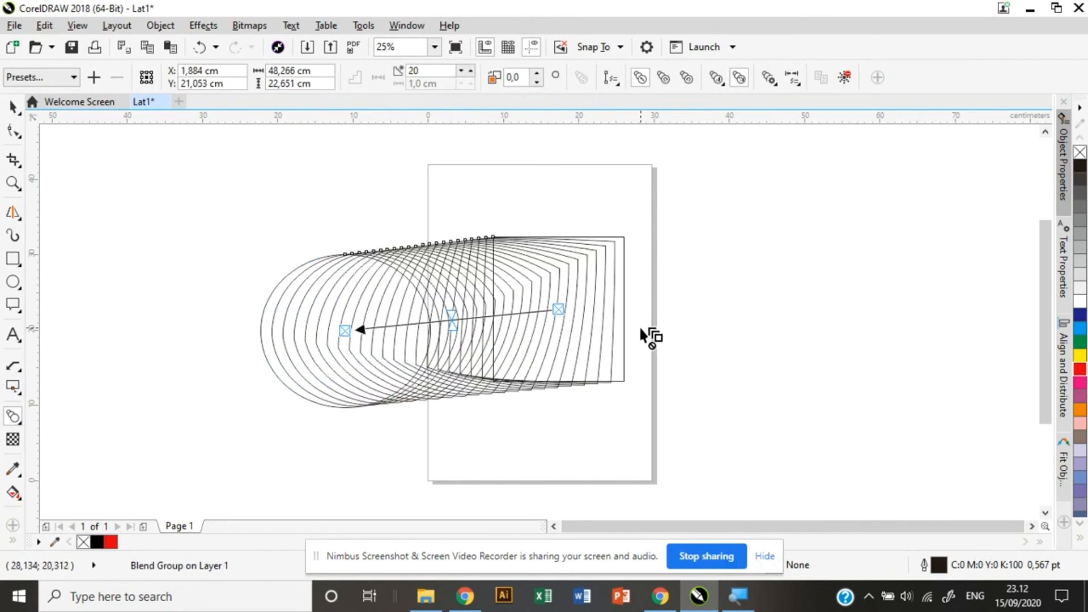
key(ctrl+z)
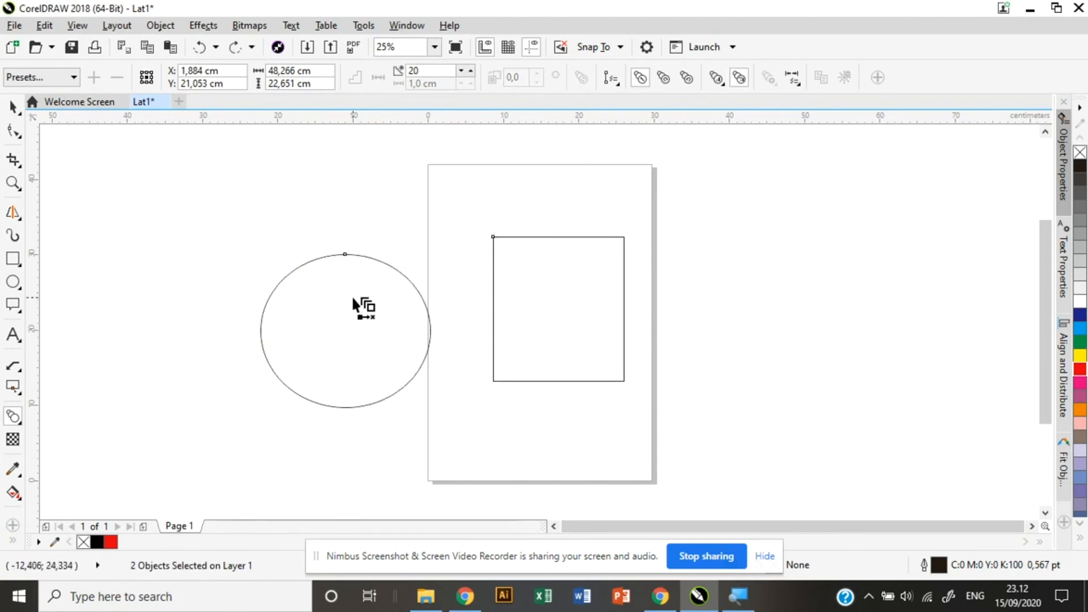
click(14, 418)
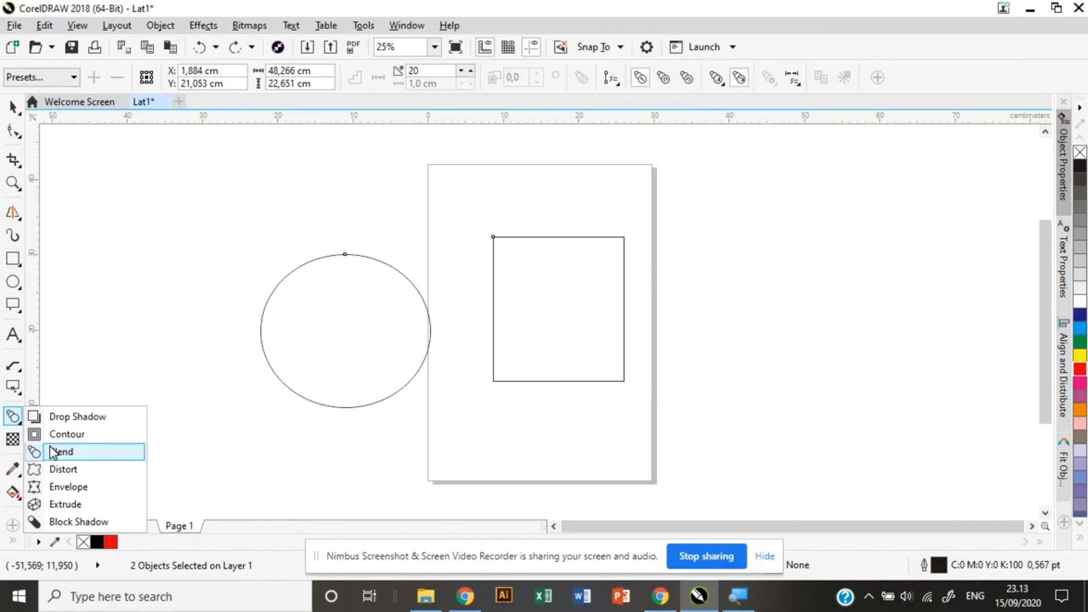
click(52, 452)
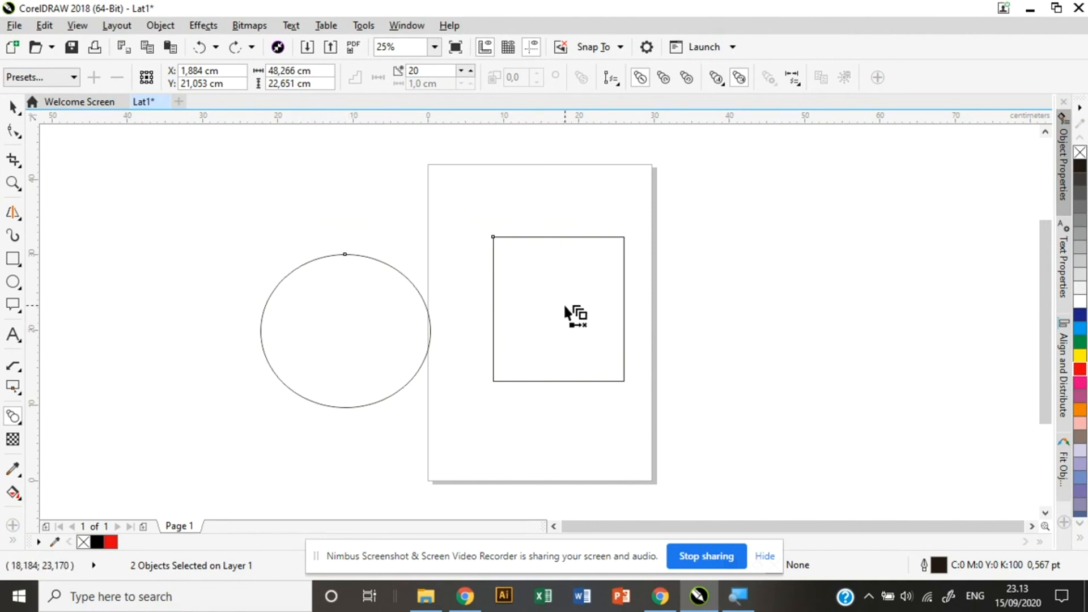
click(765, 558)
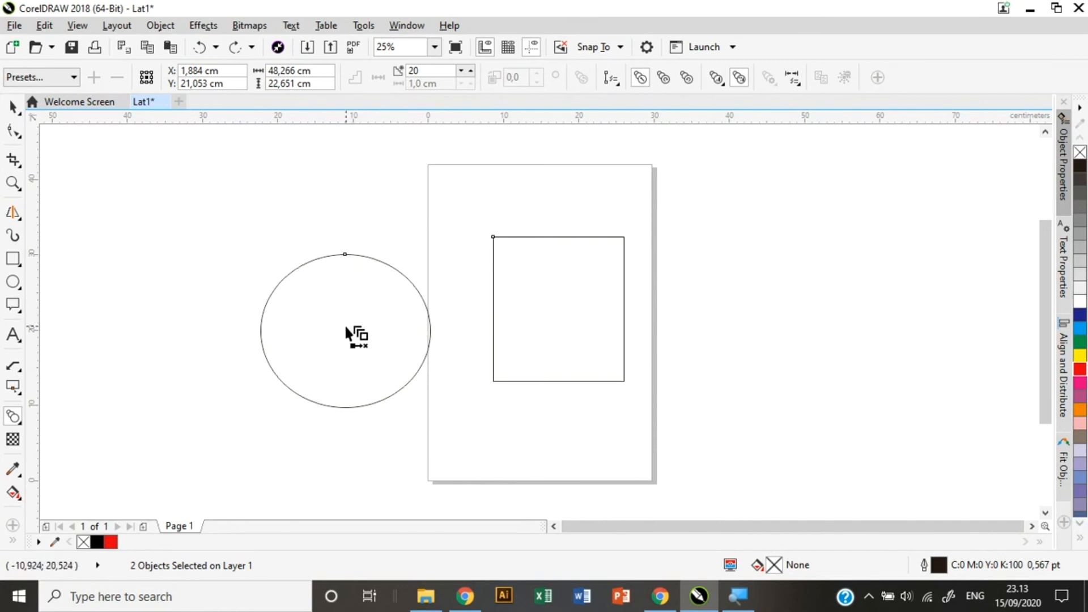
Blend the circle into the rectangle again, shift its acceleration both ways, then undo it.
drag(366, 324, 529, 310)
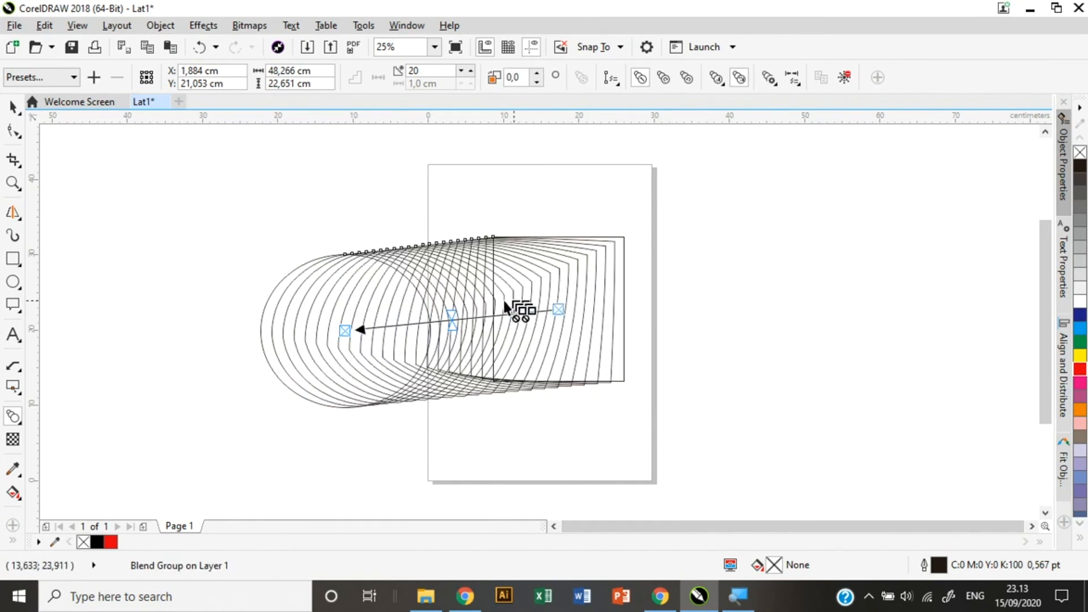
drag(452, 310, 530, 303)
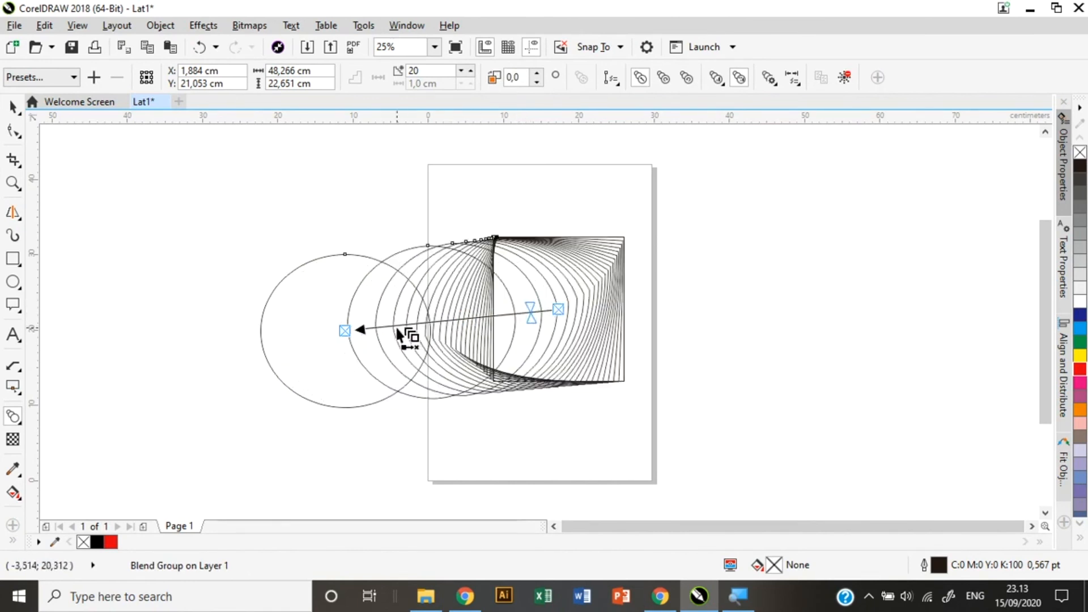
drag(529, 304, 399, 322)
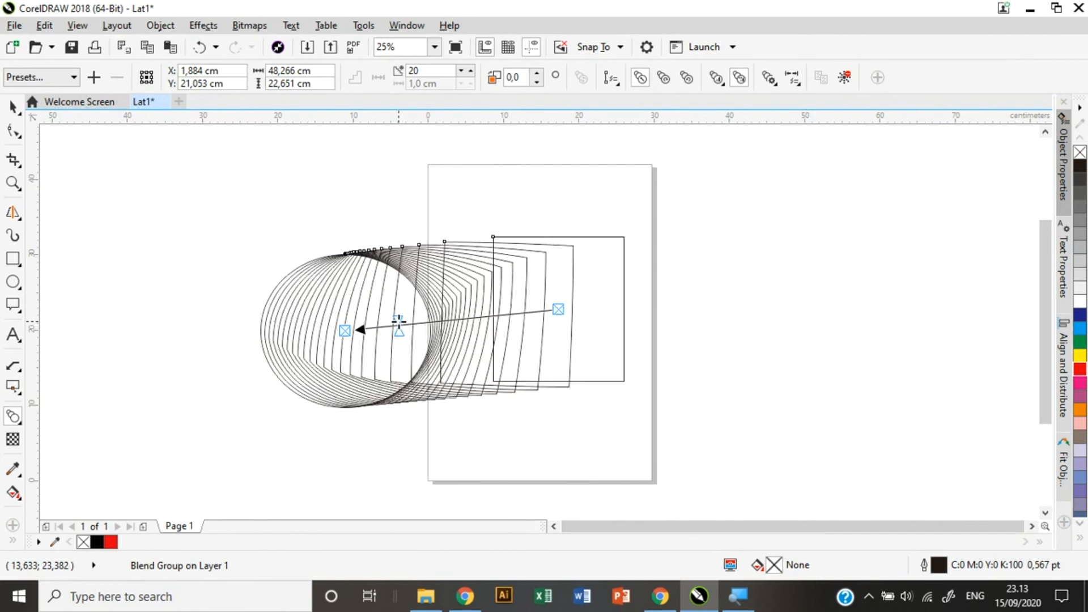
key(space)
key(ctrl+z)
key(ctrl+z)
key(ctrl+z)
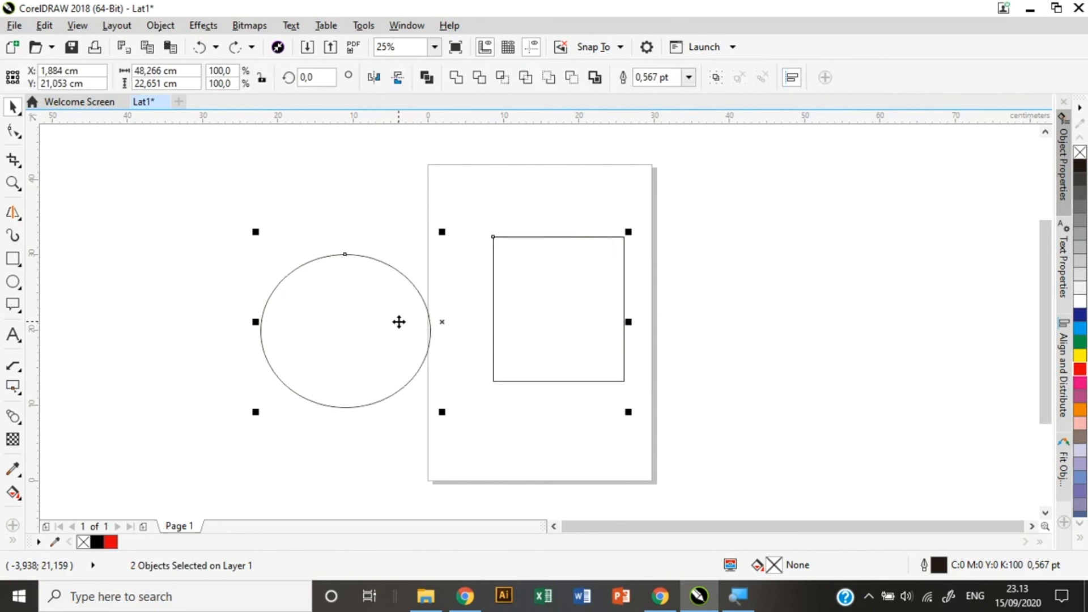
click(13, 417)
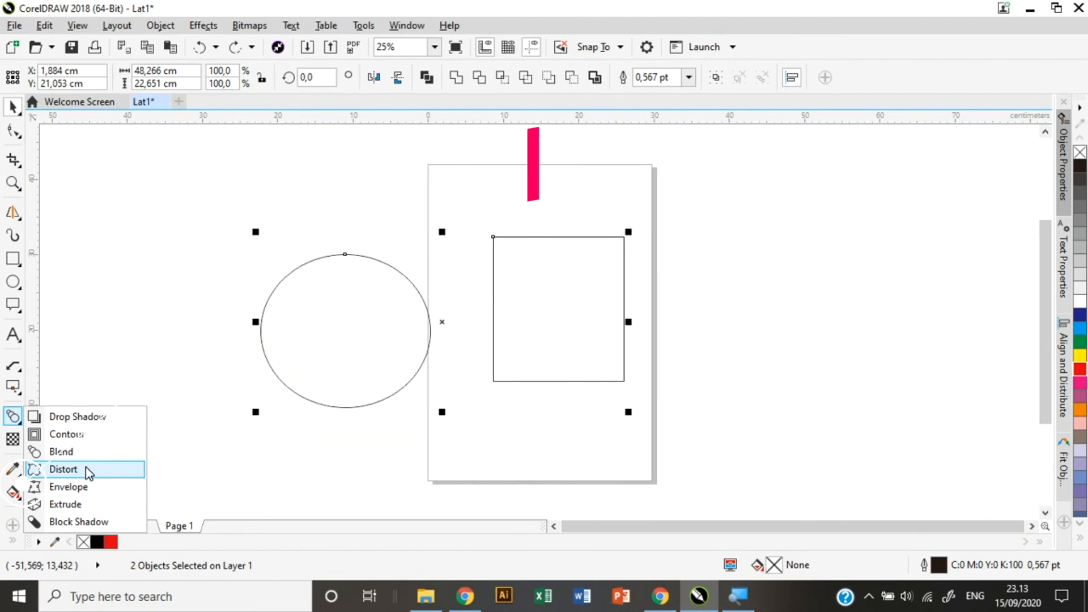
click(88, 472)
mouse_move(343, 324)
mouse_down()
mouse_move(417, 324)
mouse_move(313, 334)
mouse_move(363, 334)
mouse_move(319, 334)
mouse_move(331, 333)
mouse_up()
drag(628, 297, 716, 300)
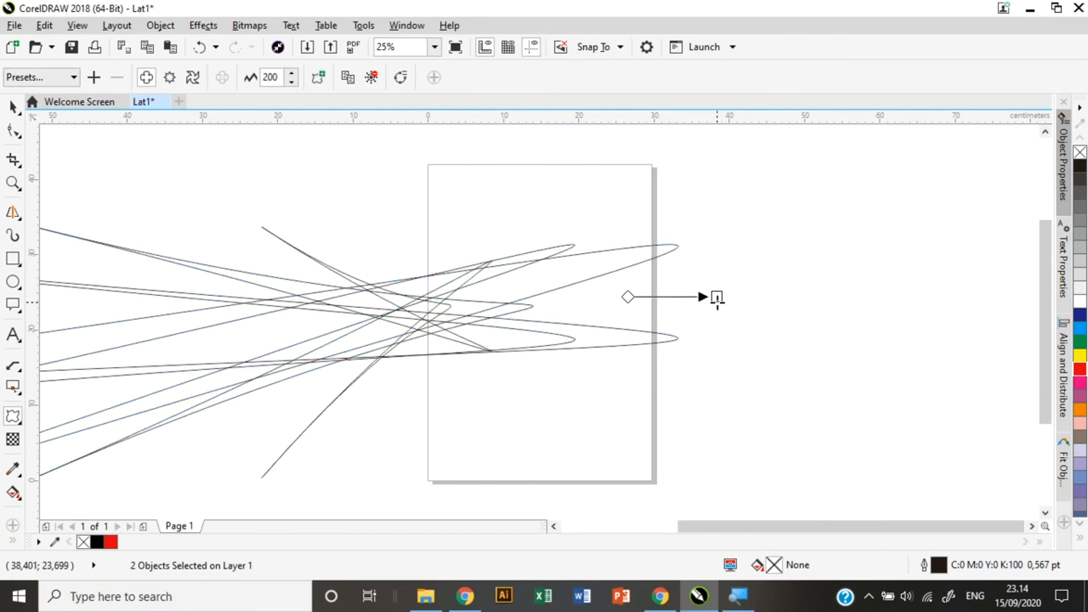
mouse_move(552, 270)
mouse_down()
mouse_move(565, 304)
mouse_move(483, 273)
mouse_move(541, 279)
mouse_up()
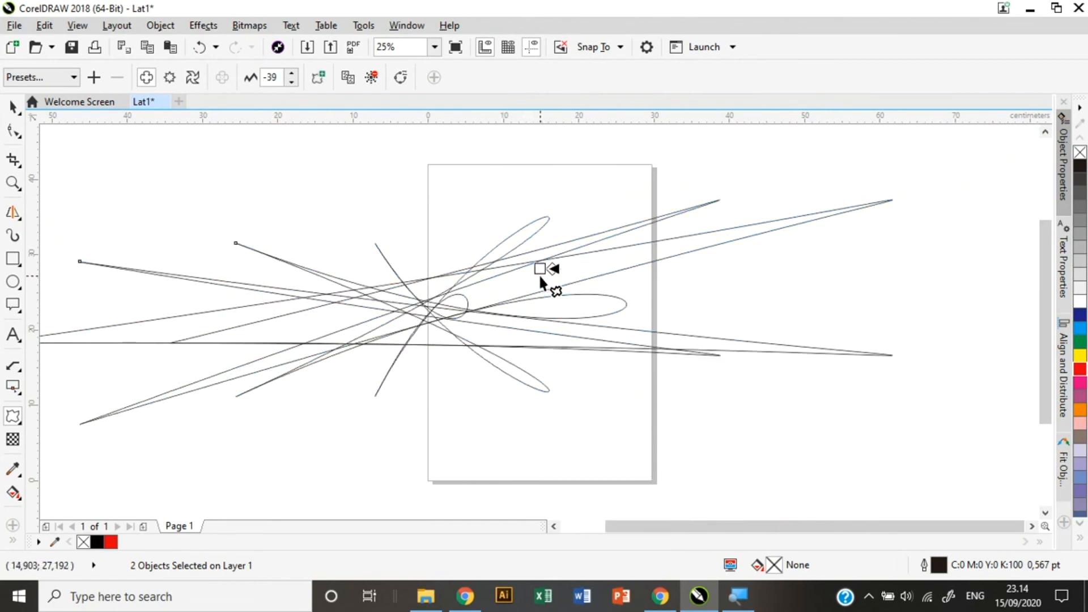
key(ctrl+z)
key(ctrl+z)
key(ctrl+z)
key(ctrl+z)
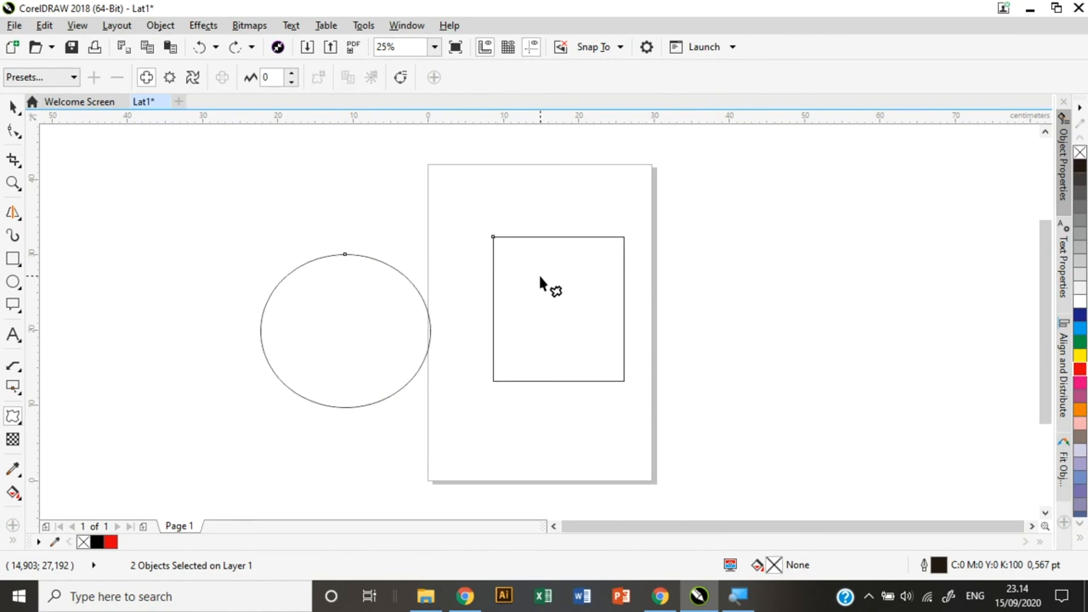
Envelope-warp the circle, pulling its top node down and bending the right side up into a dented blob.
click(21, 420)
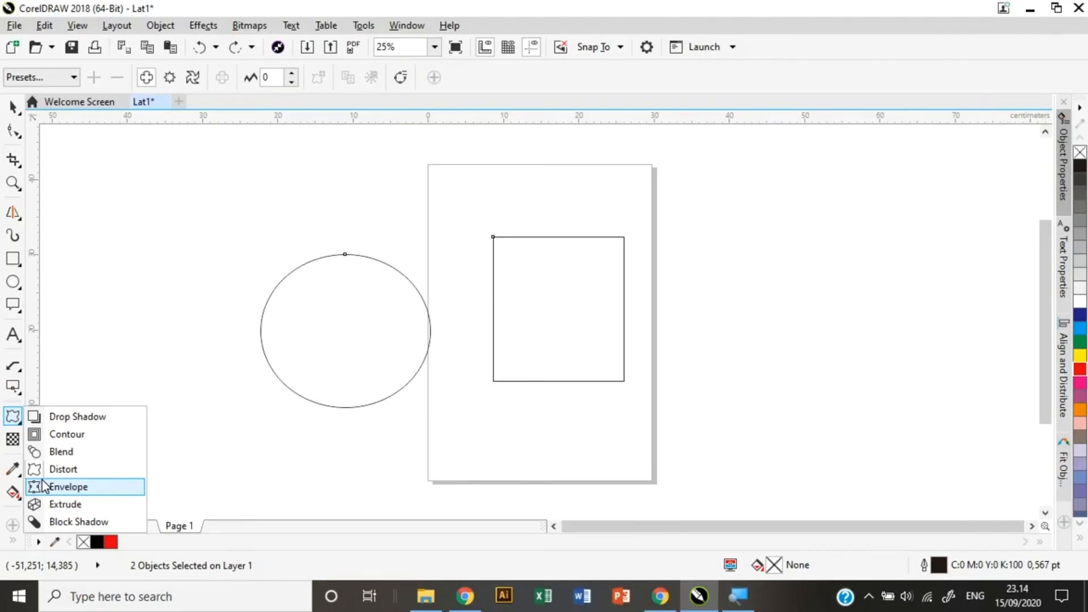
click(43, 483)
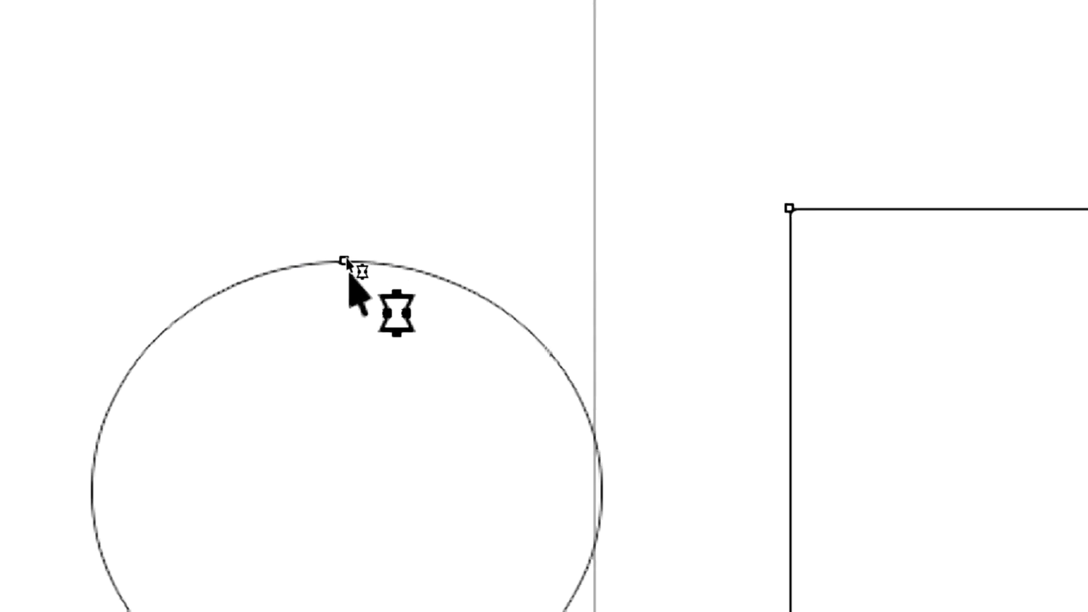
drag(345, 261, 347, 386)
click(515, 262)
drag(515, 262, 538, 152)
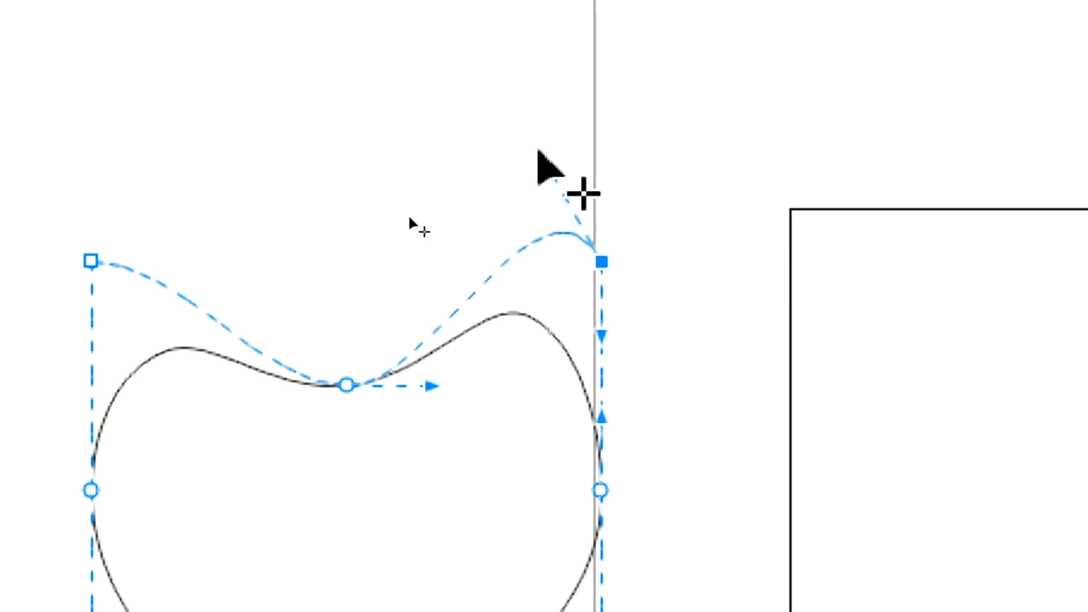
click(430, 386)
drag(429, 383, 221, 250)
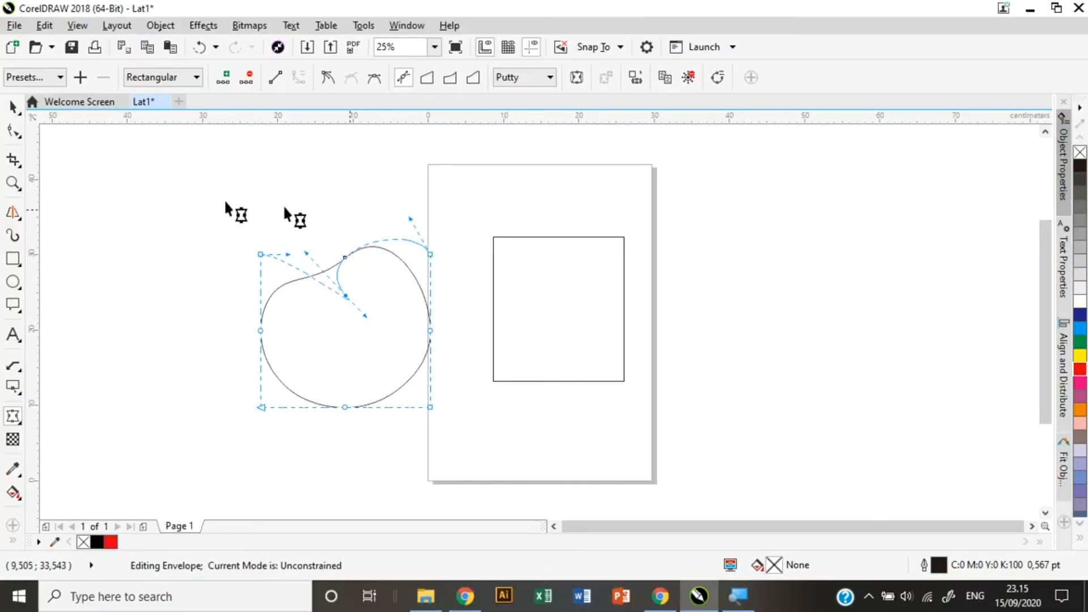
click(13, 107)
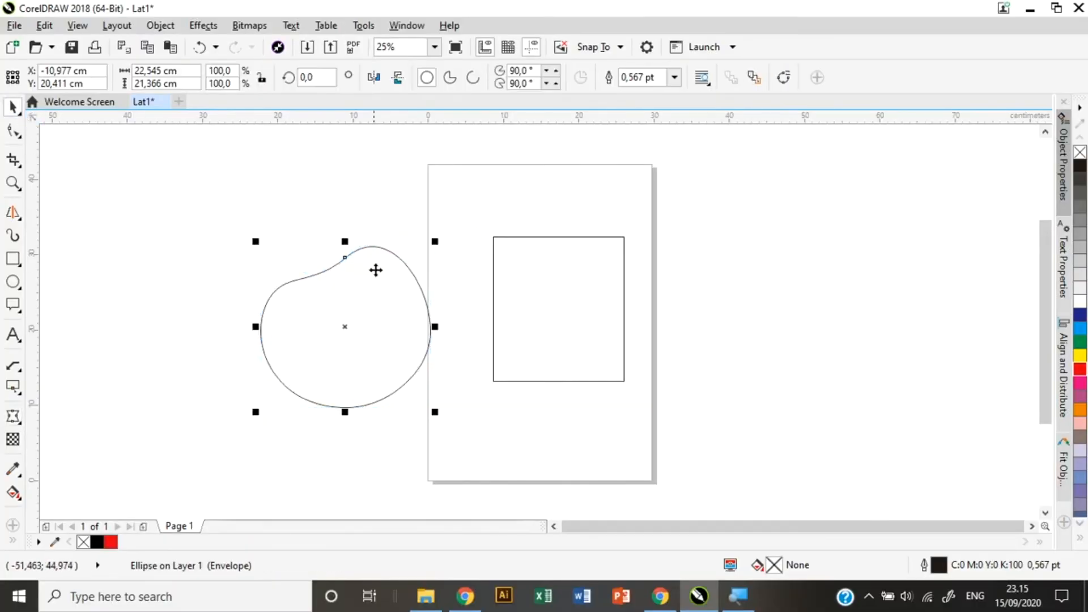
click(527, 270)
Envelope the rectangle, pulling its top-left corner inward and bulging the top edge into a curve.
click(13, 416)
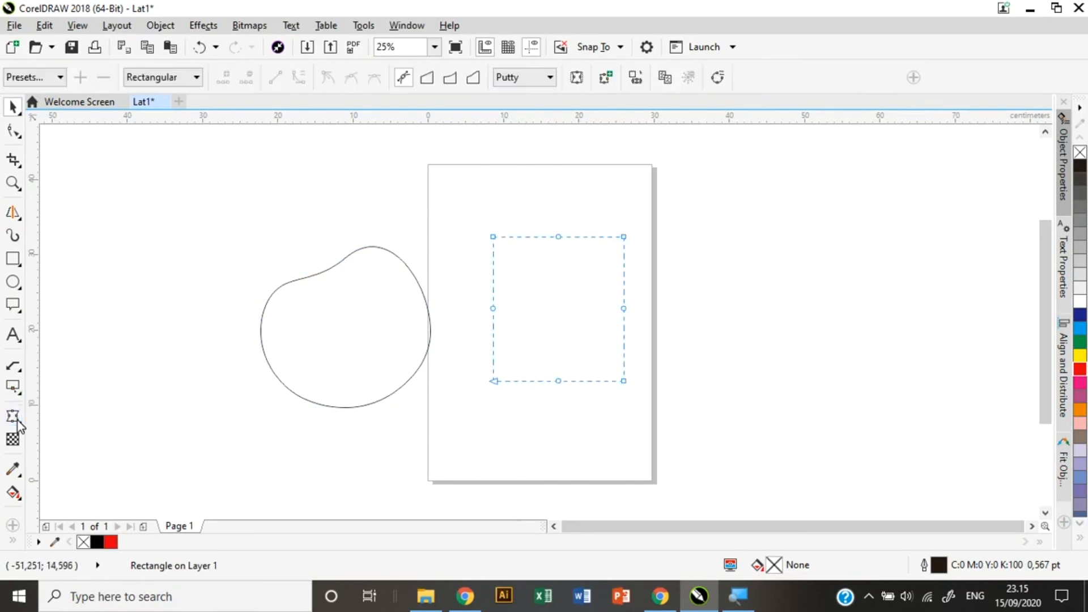
drag(494, 237, 552, 291)
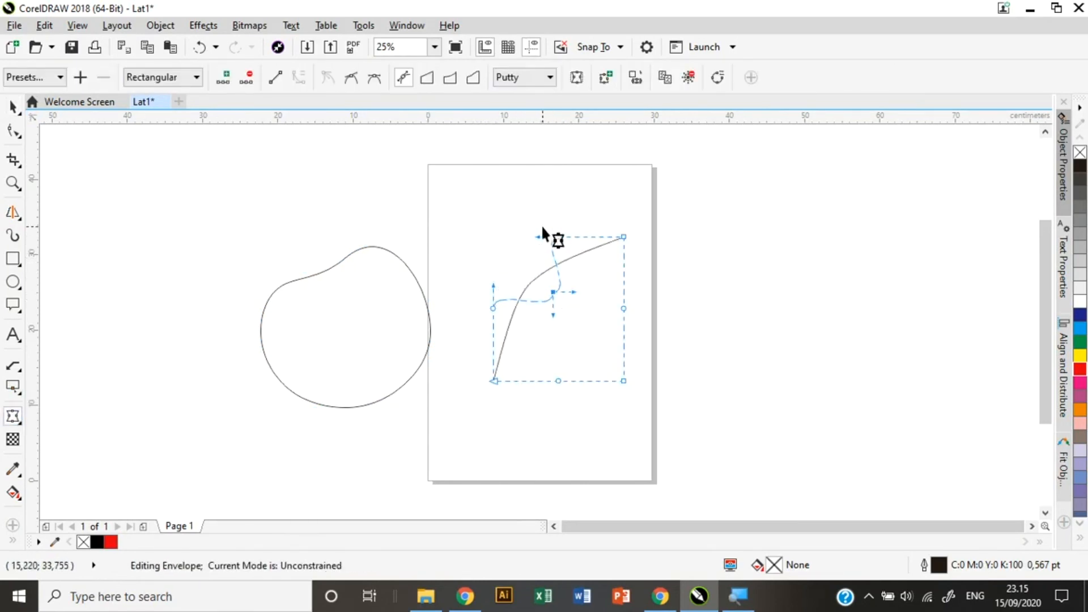
drag(542, 237, 632, 265)
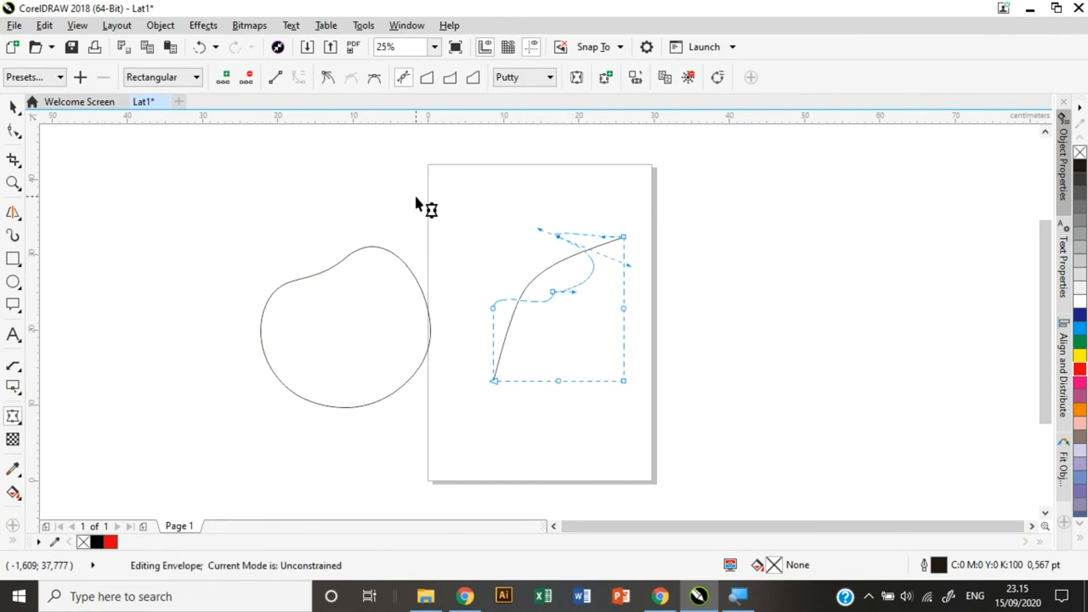
click(17, 108)
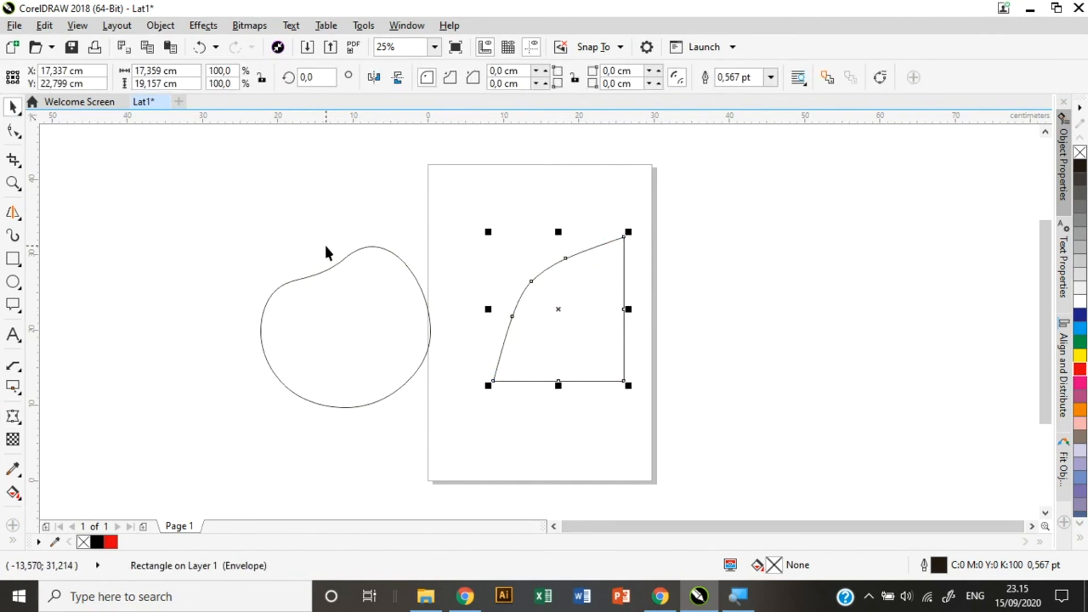
click(14, 420)
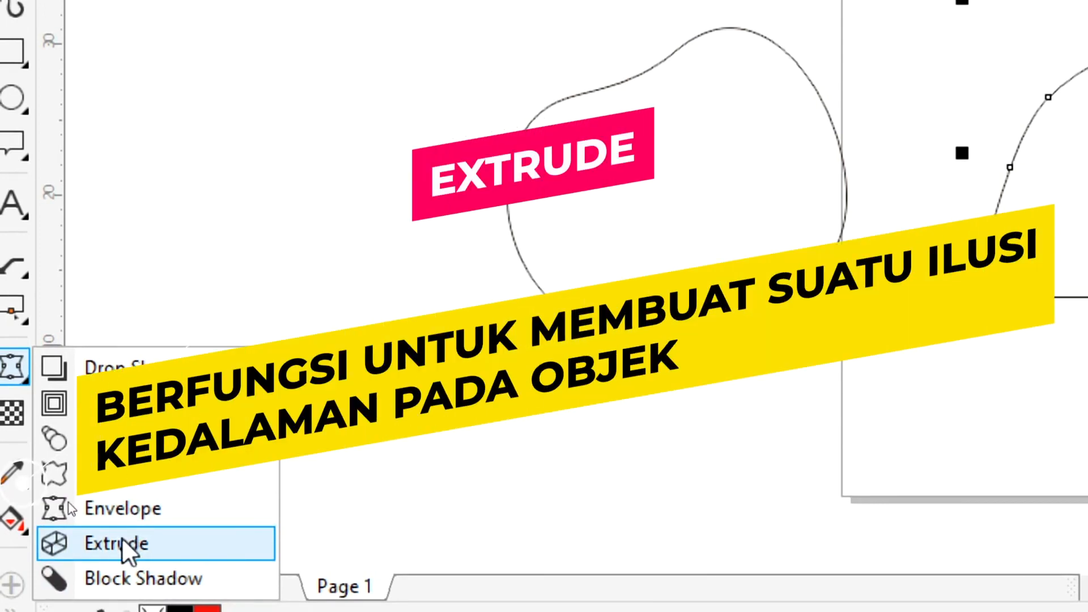
Extrude the curved shape up and to the right to give it 3-D depth.
click(121, 543)
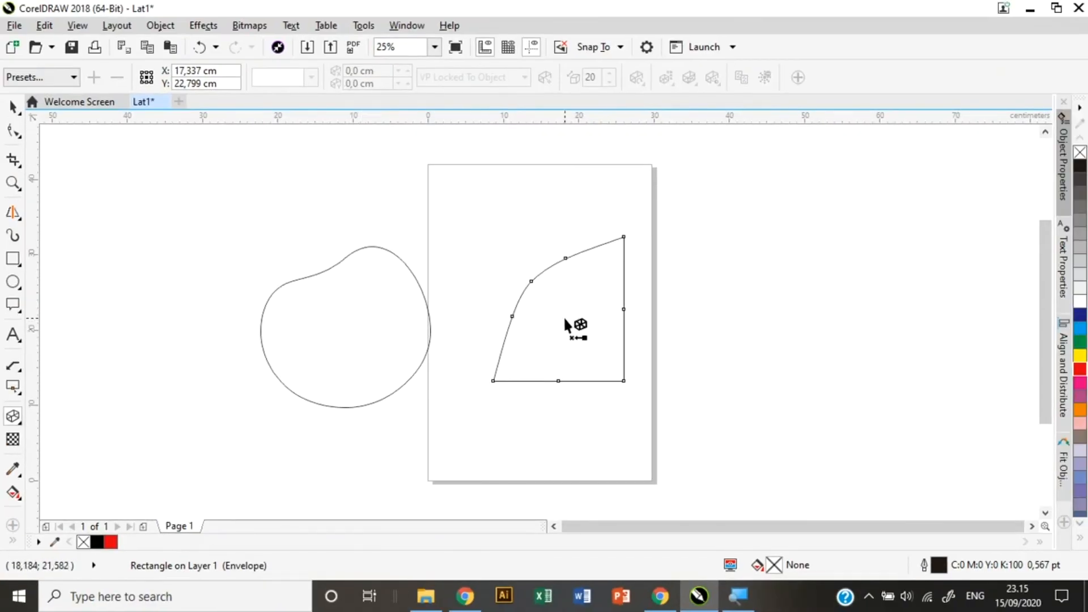
drag(564, 317, 897, 233)
click(802, 338)
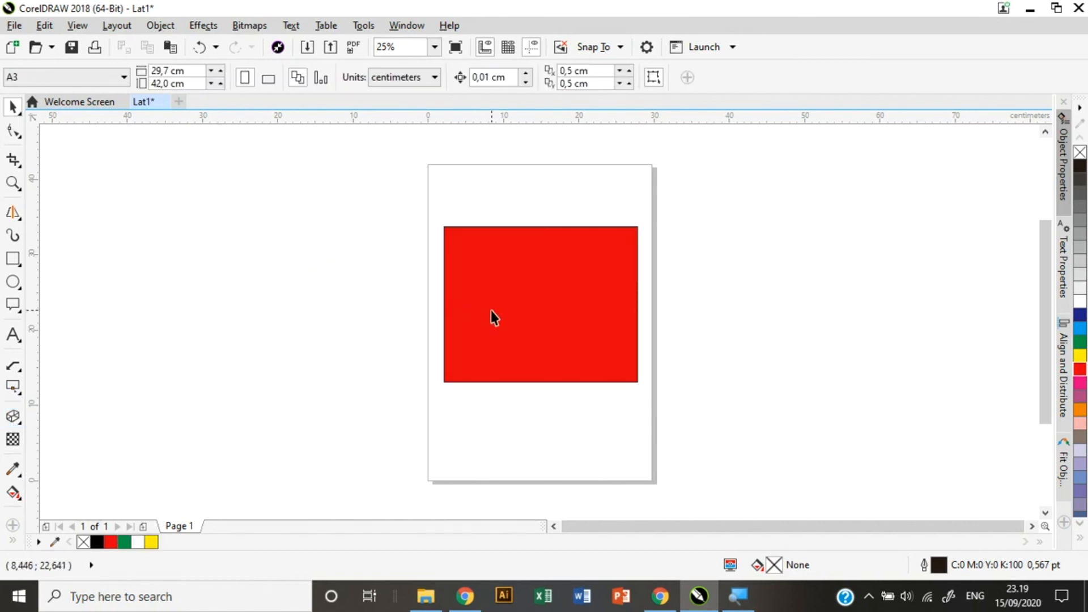
click(492, 310)
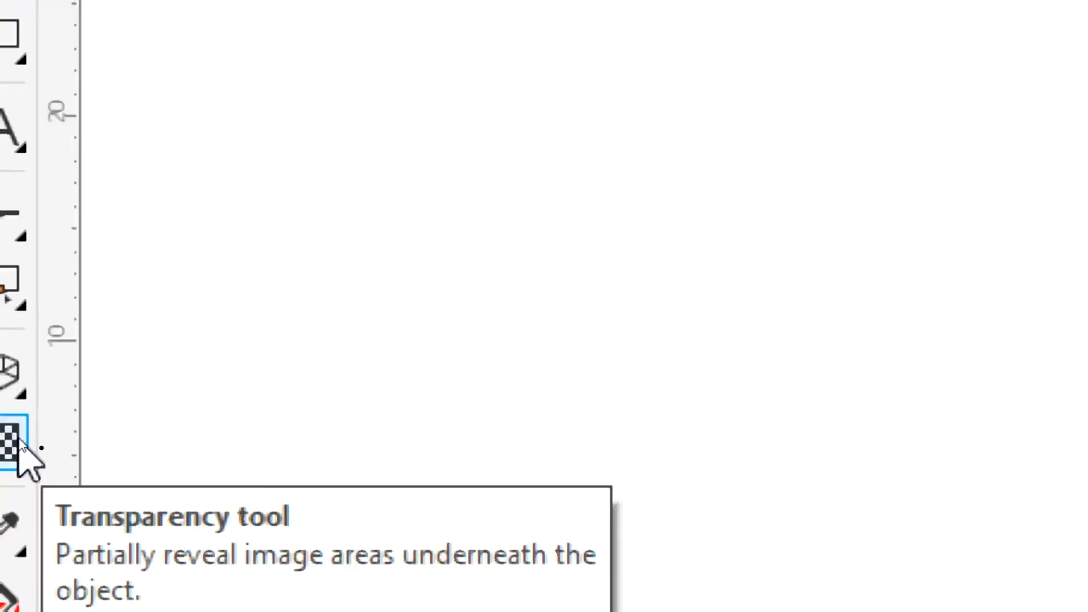
Apply a linear transparency so the red rectangle fades out toward its right edge.
click(11, 445)
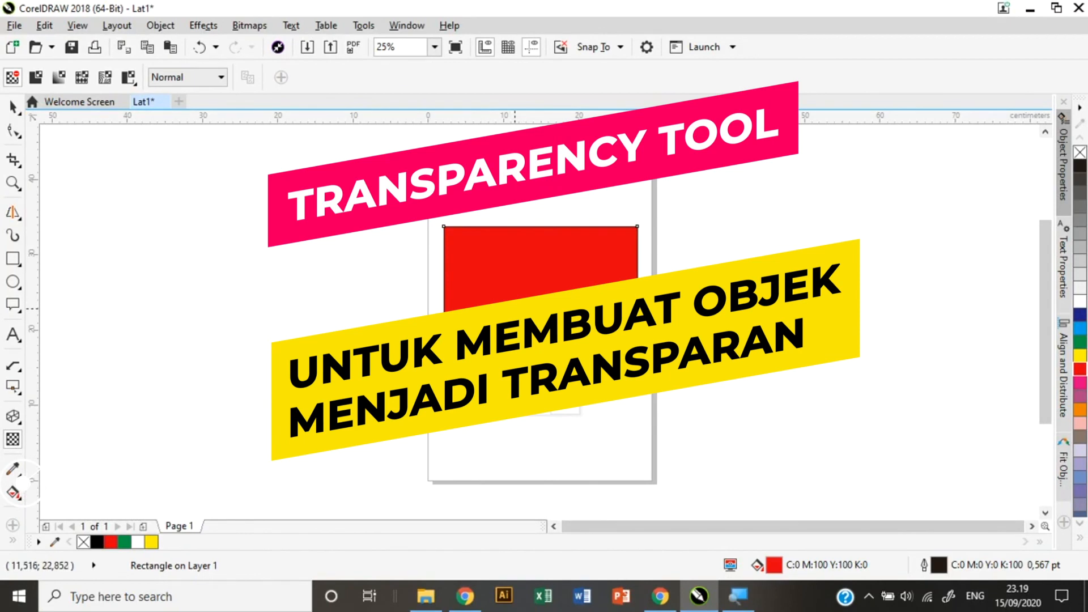
drag(534, 301, 652, 280)
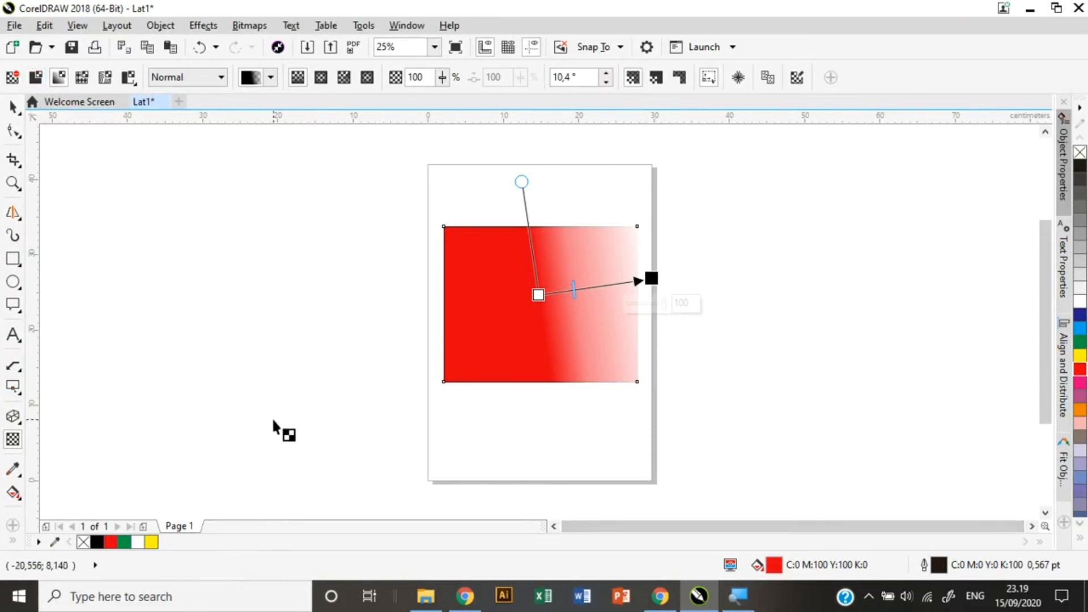
click(13, 105)
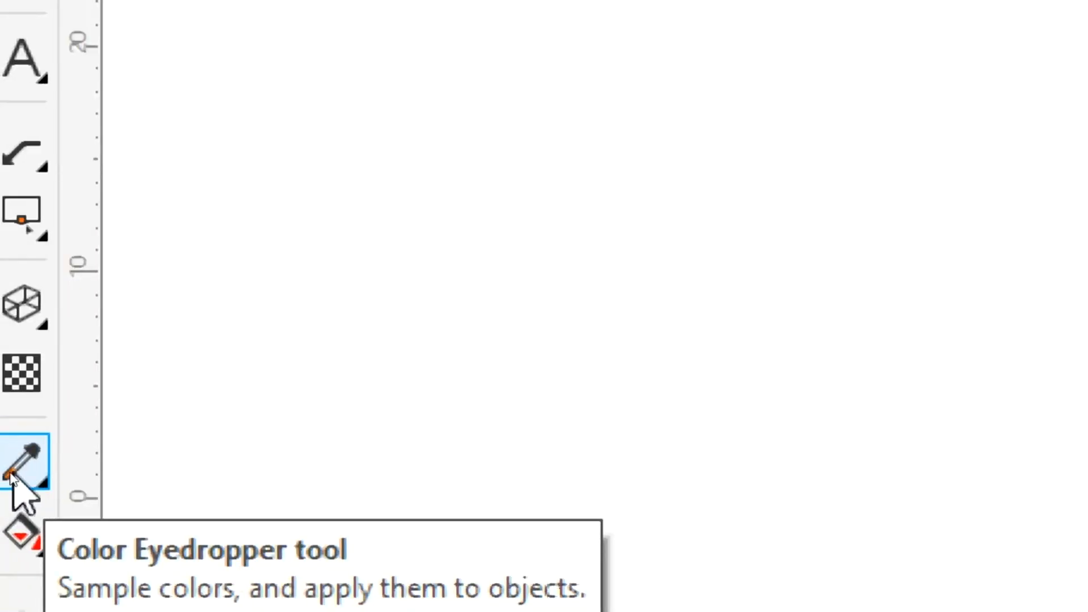
Sample the rectangle's red, C:0 M:100 Y:100 K:0, with the Color Eyedropper.
click(43, 482)
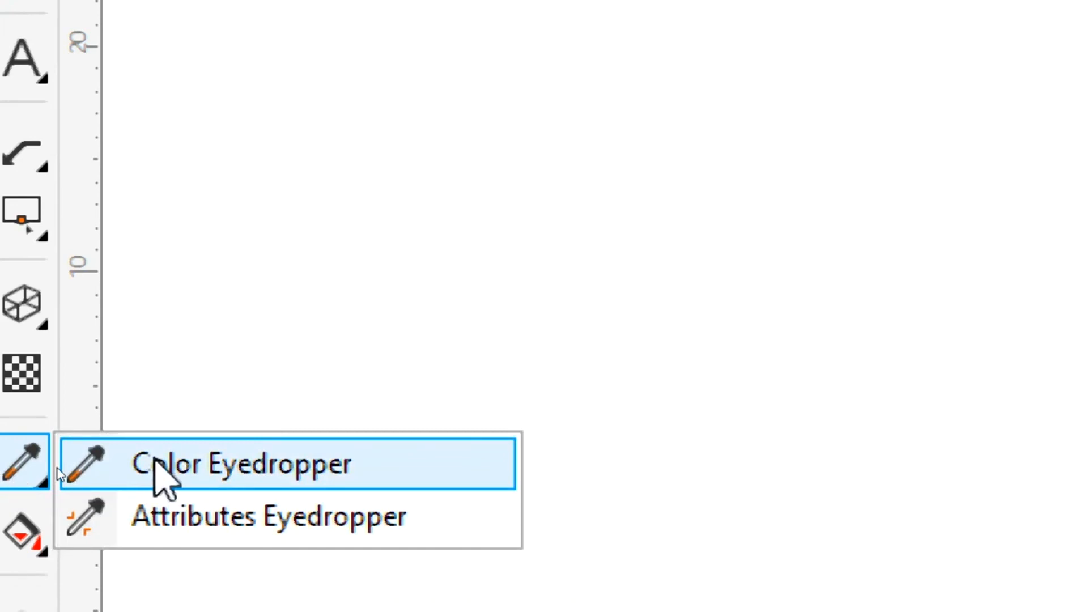
click(156, 464)
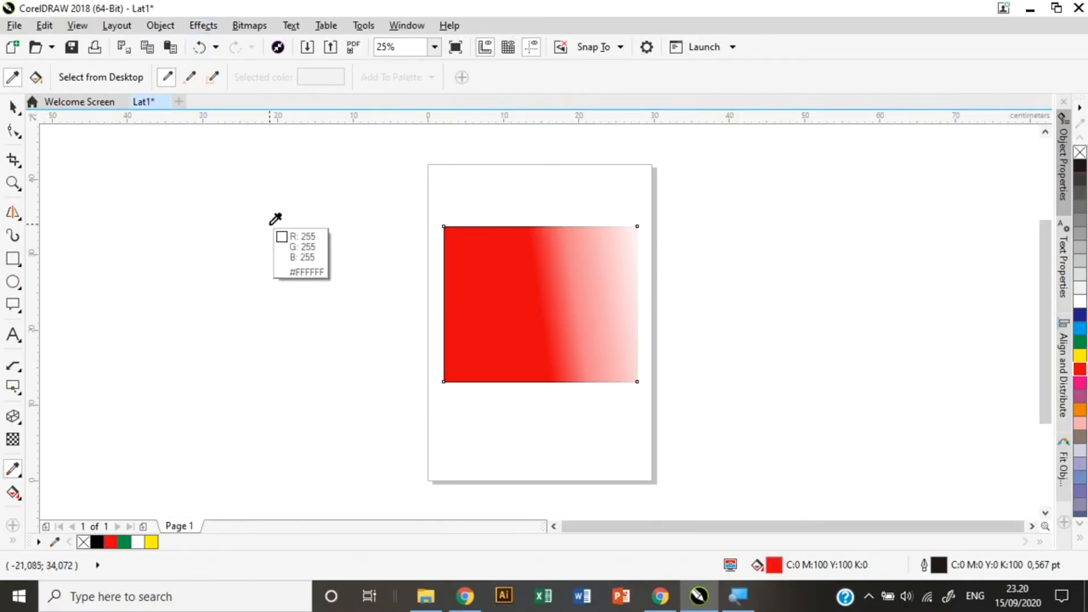
click(469, 304)
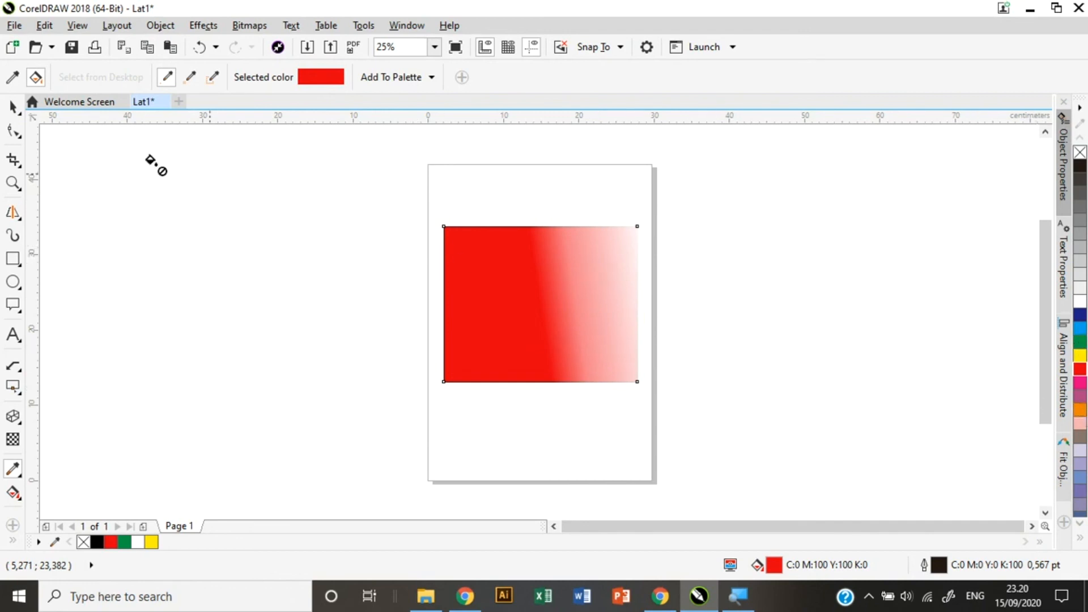
click(13, 280)
Draw a tall ellipse left of the page and fill it with red sampled from the rectangle.
click(40, 282)
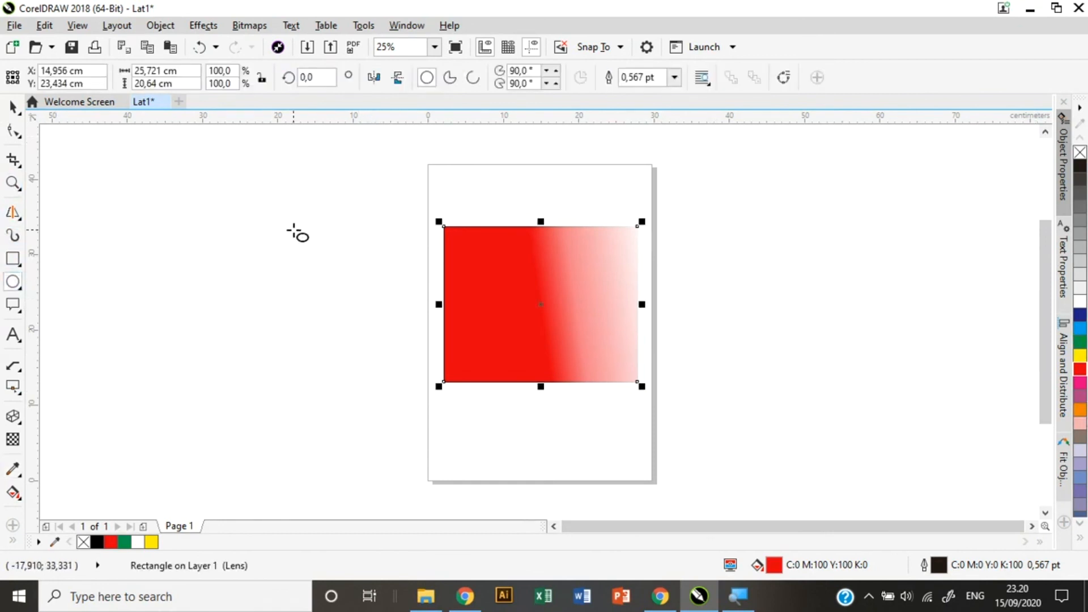
drag(294, 230, 429, 439)
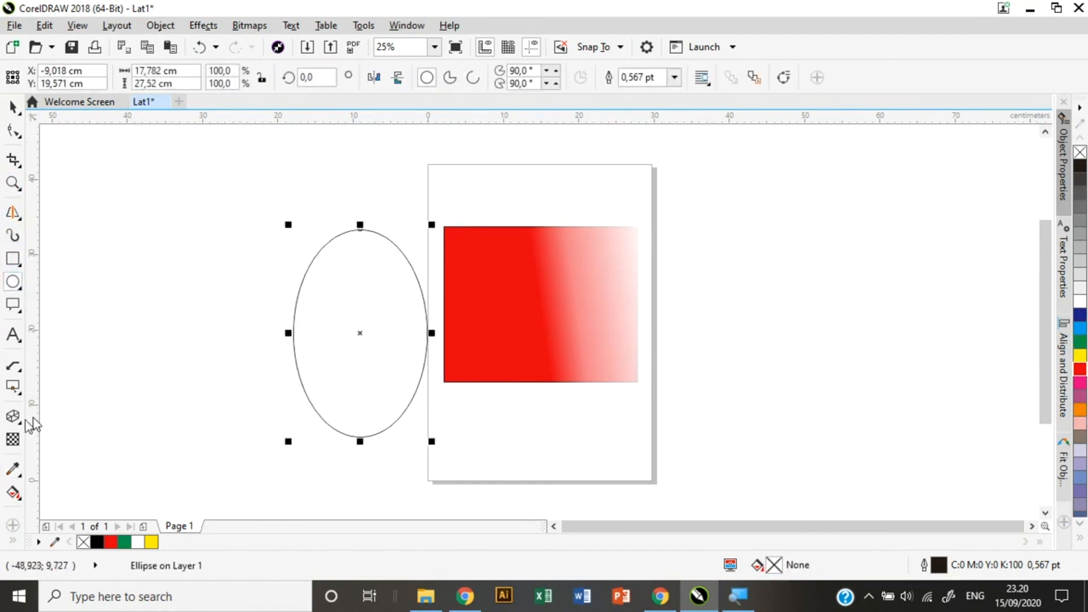
click(19, 475)
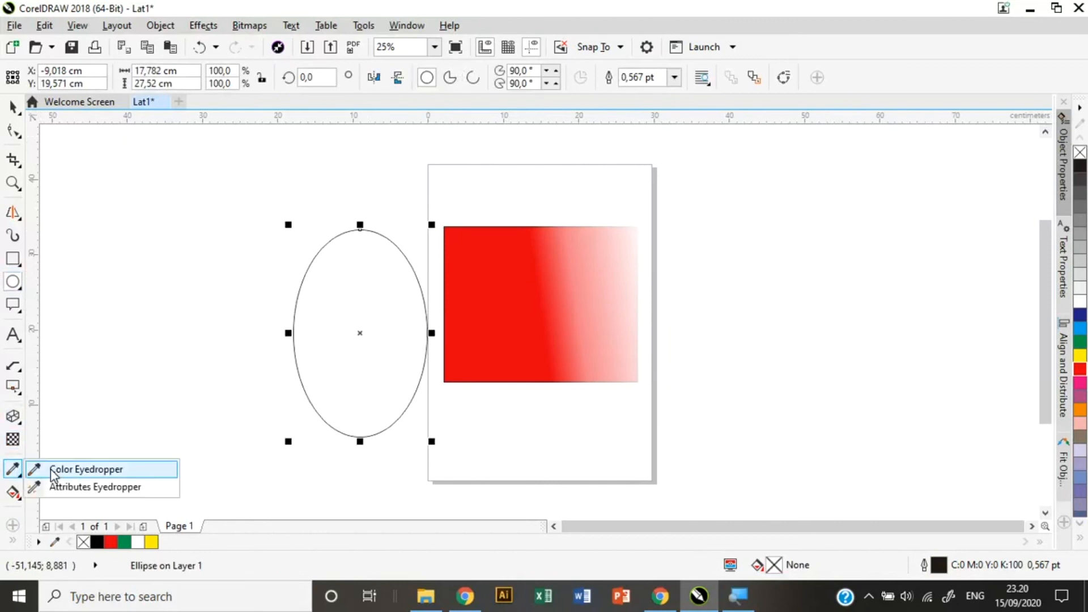
click(39, 469)
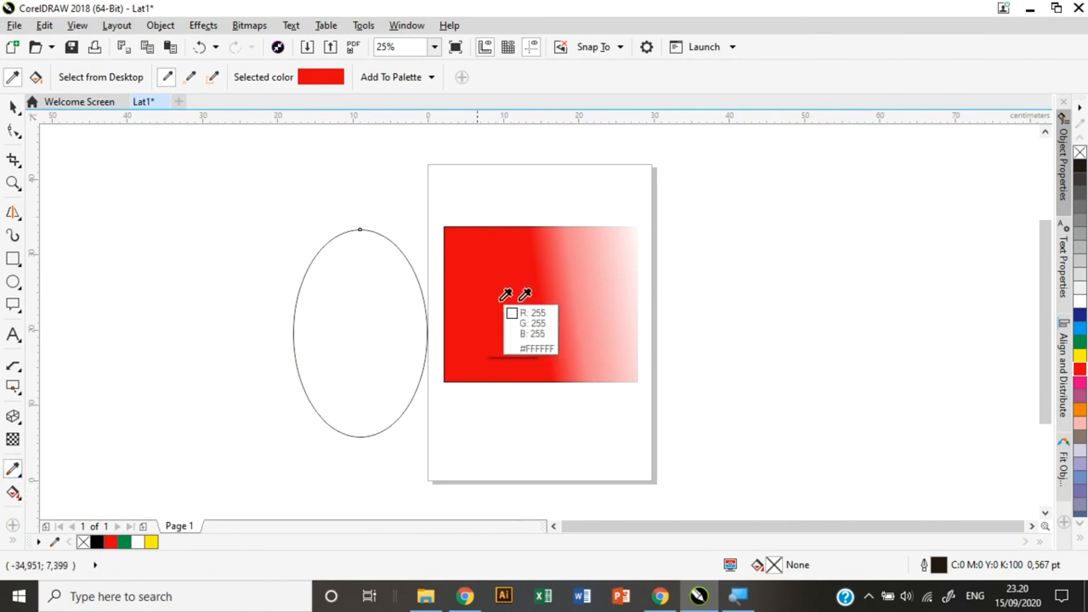
click(497, 277)
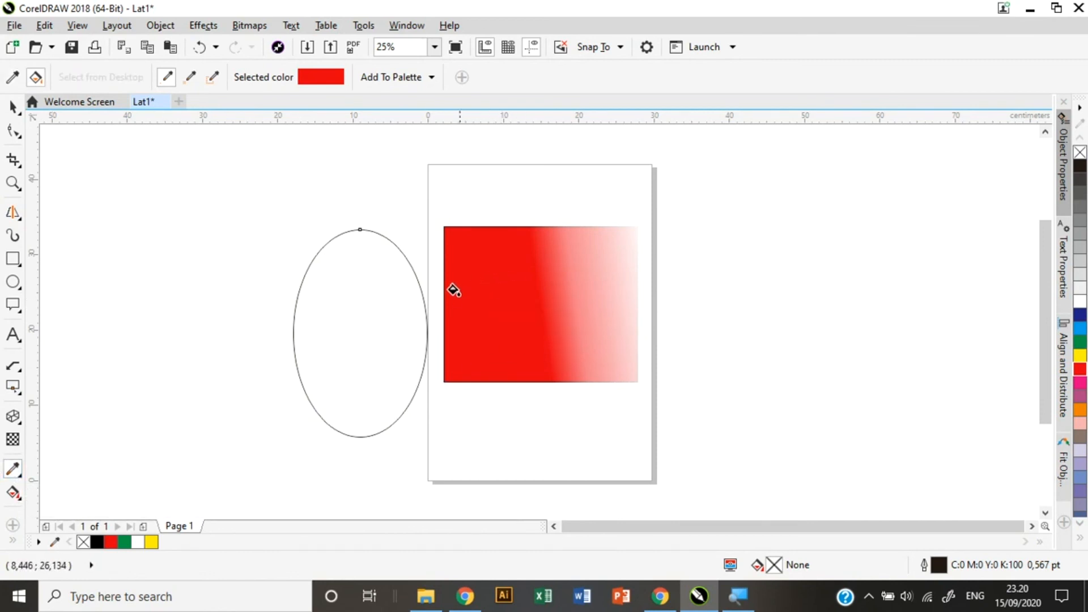
click(359, 295)
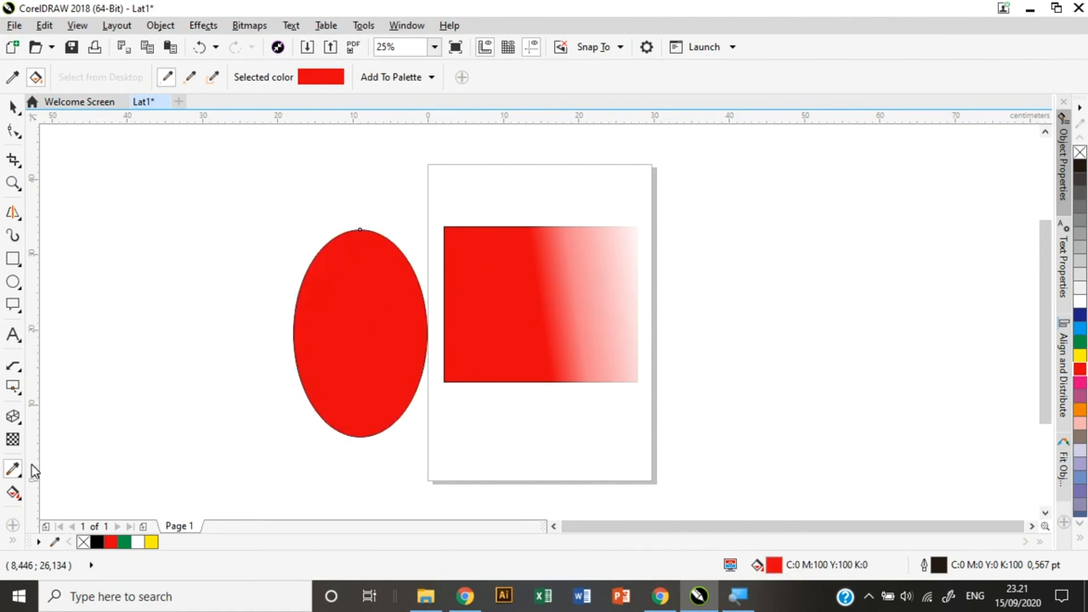
Sample the gradient rectangle's attributes with the Attributes Eyedropper.
click(11, 474)
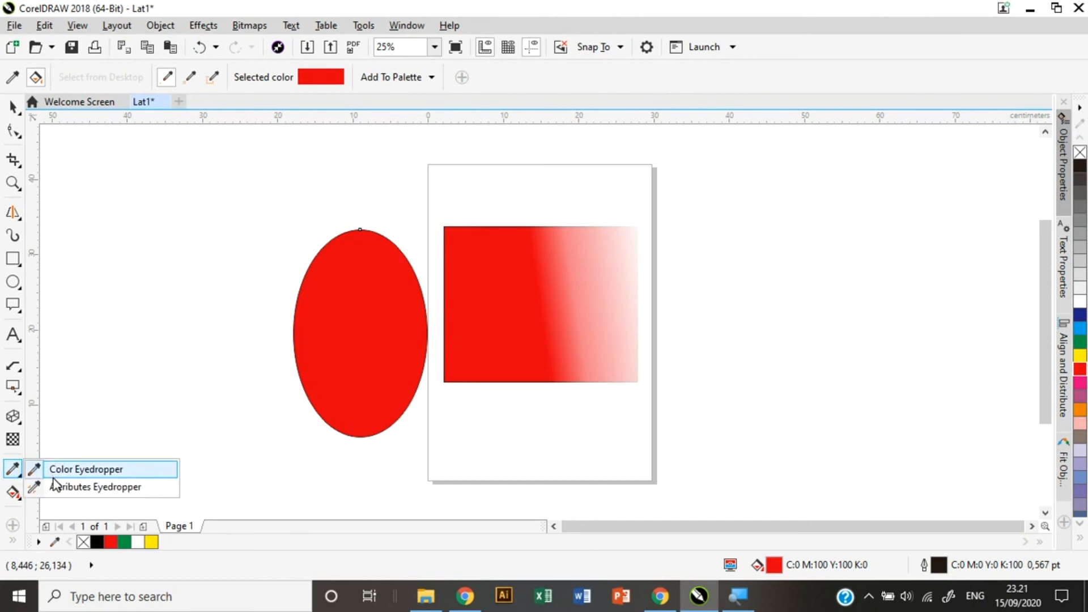
click(83, 487)
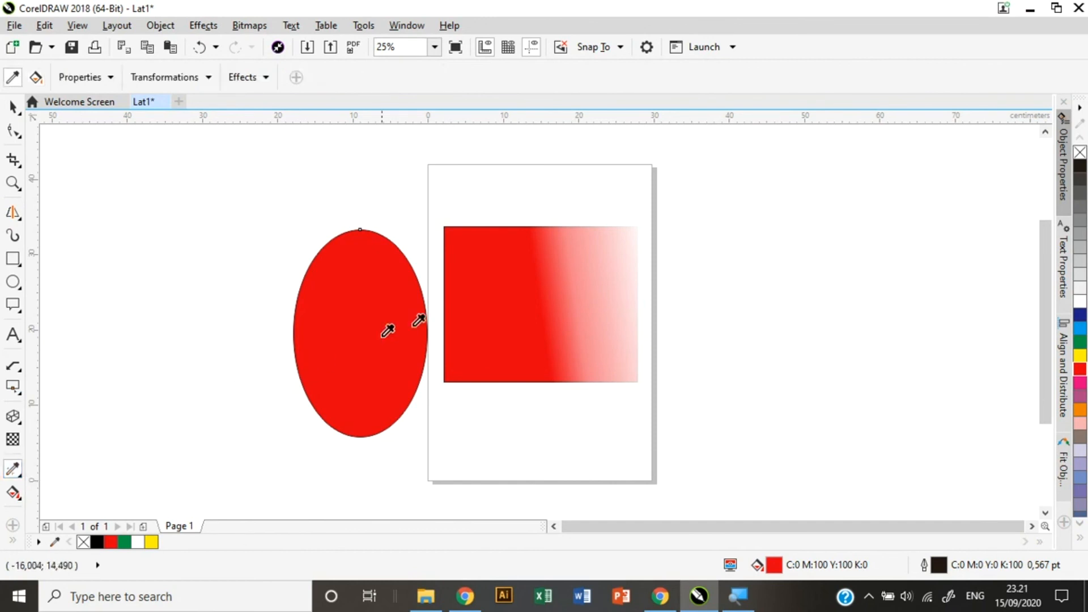
click(503, 308)
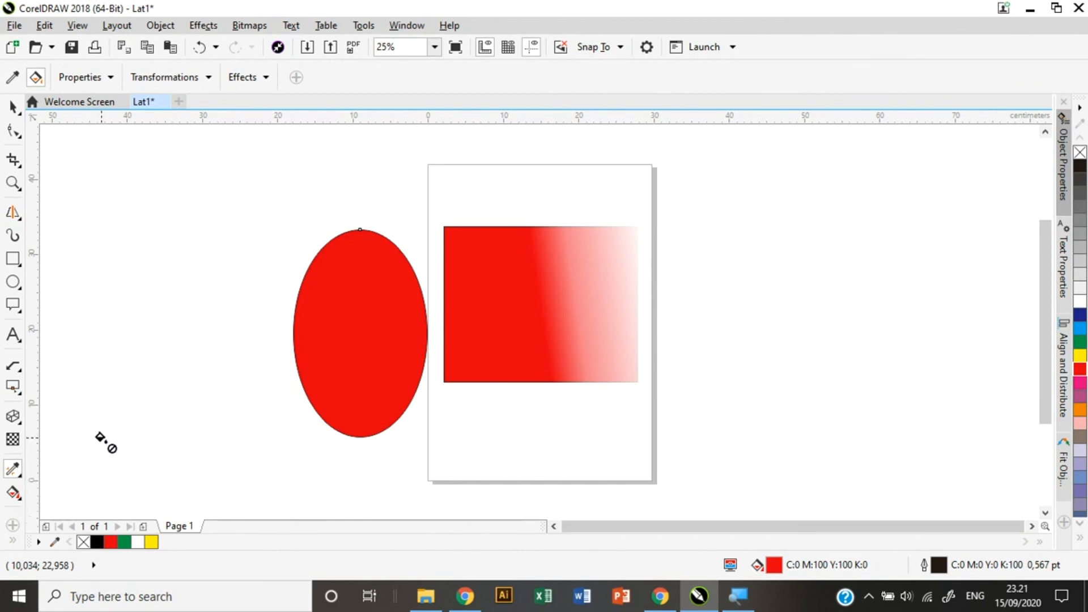
Draw a rectangle right of the page and give it a green fill.
click(13, 493)
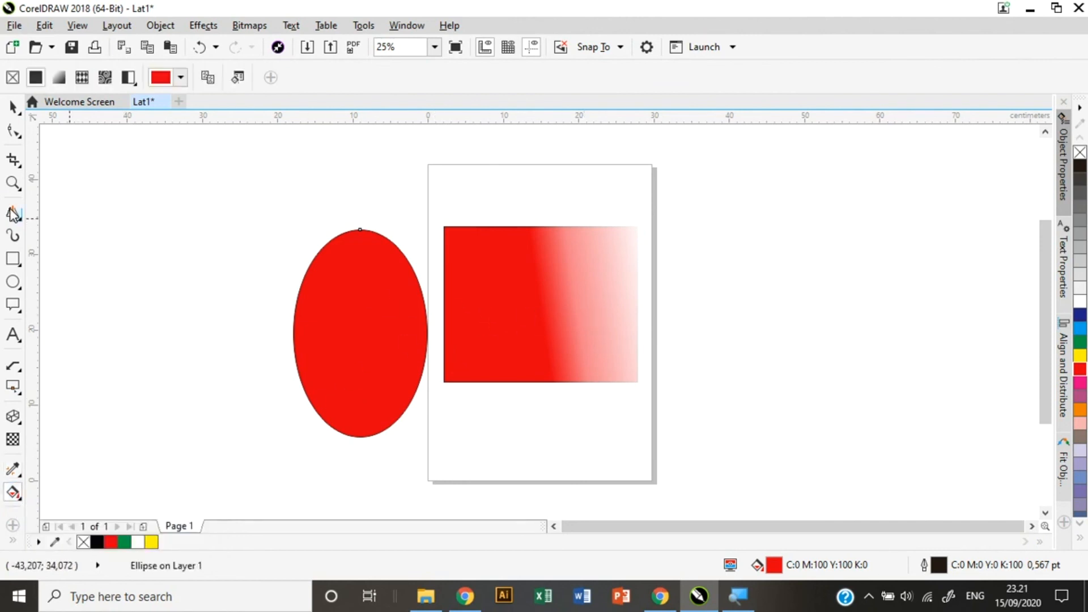
click(13, 258)
drag(754, 326, 939, 469)
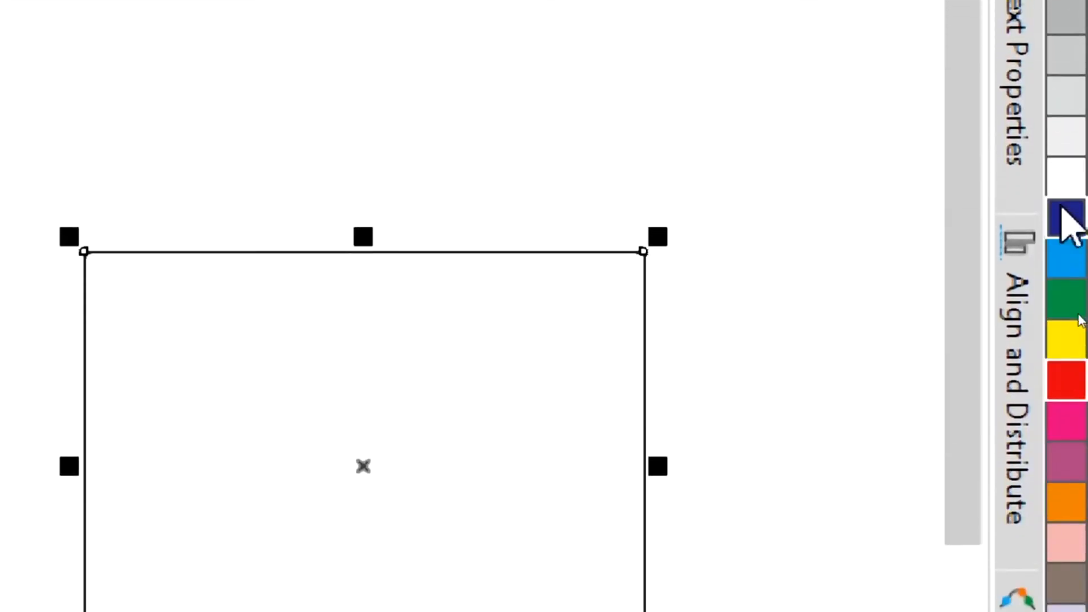
click(1061, 296)
drag(1062, 299, 347, 337)
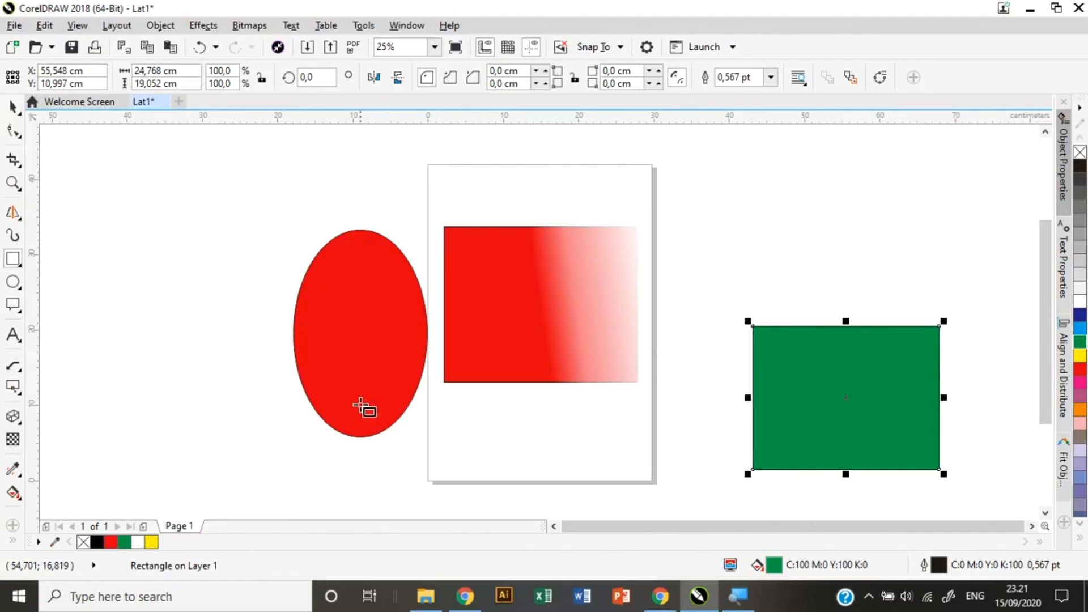
Try lavender, grey-brown, pink, orange and mauve fills, settling on magenta C:0 M:100 Y:0 K:0.
click(17, 495)
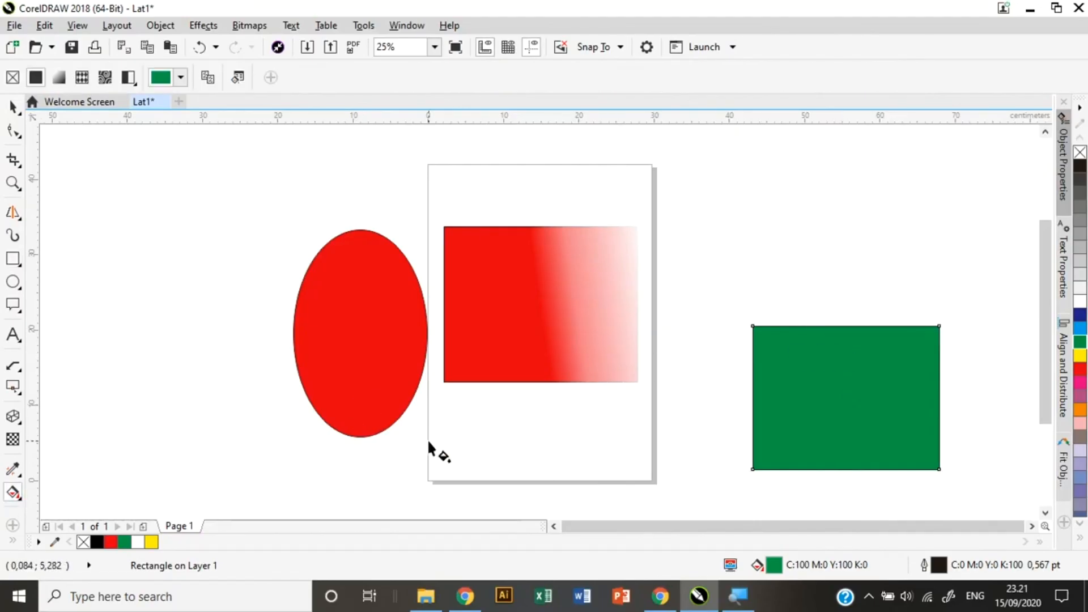
click(1080, 451)
click(1080, 437)
click(1081, 423)
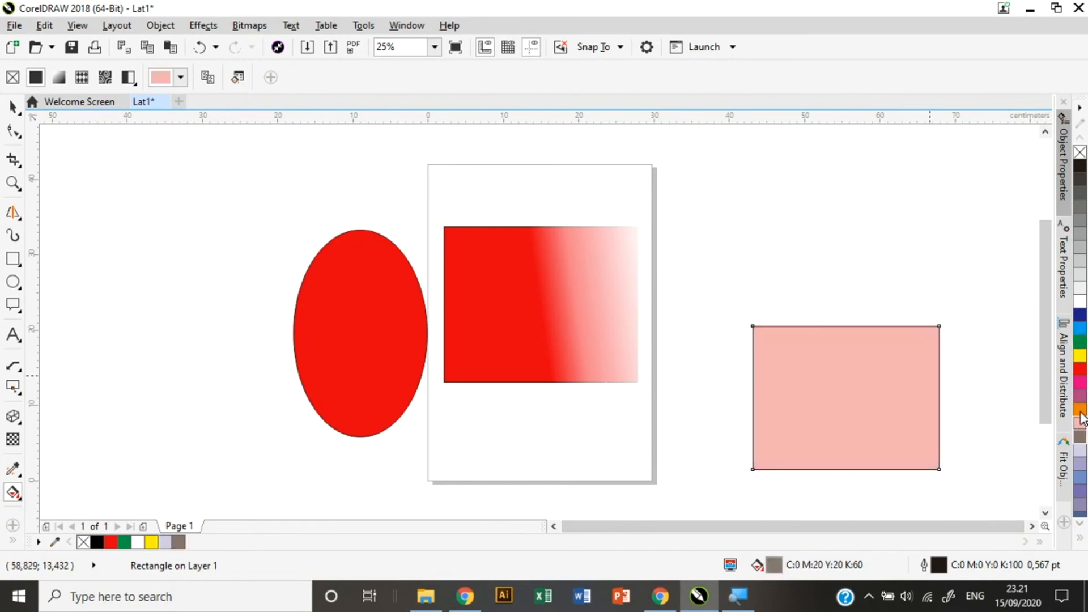
click(1081, 410)
click(1080, 395)
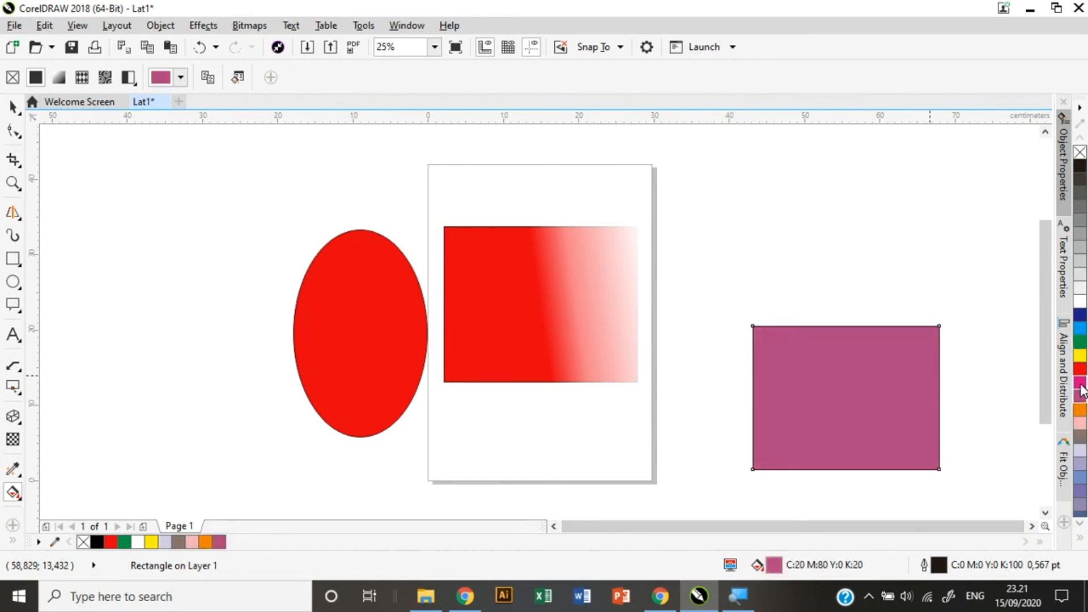
click(1082, 385)
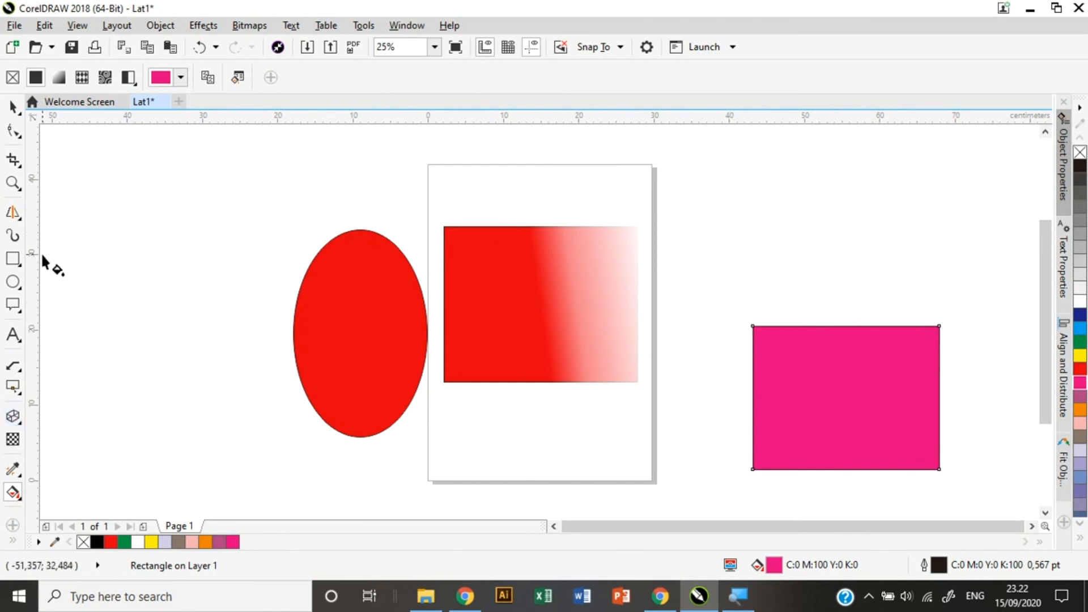
click(12, 214)
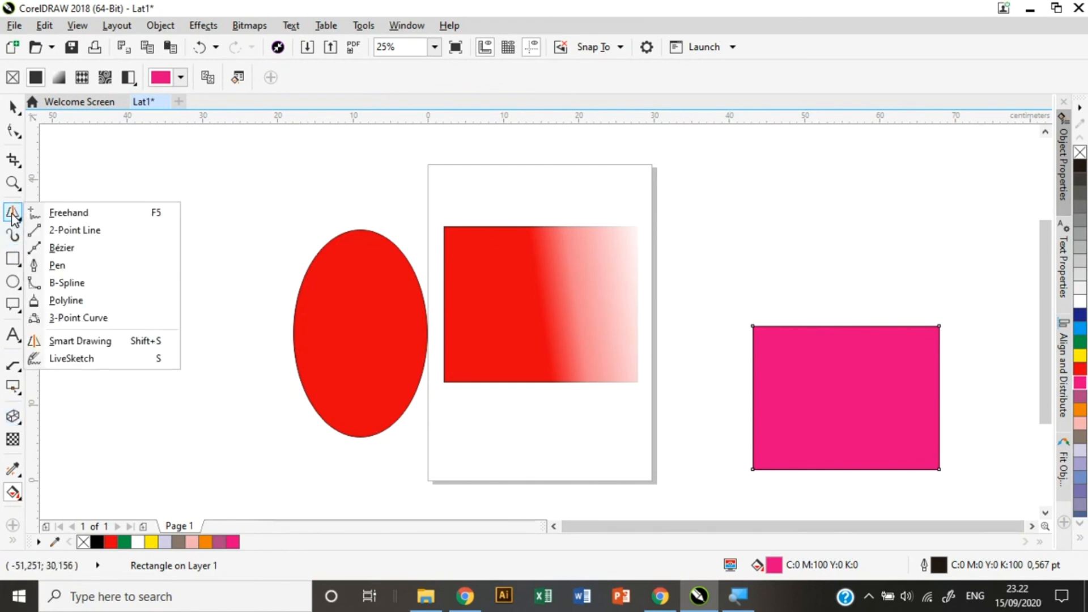
Draw a wavy open curve with the Pen tool above the ellipse toward the page.
click(66, 260)
drag(163, 217, 364, 171)
click(396, 179)
double_click(631, 205)
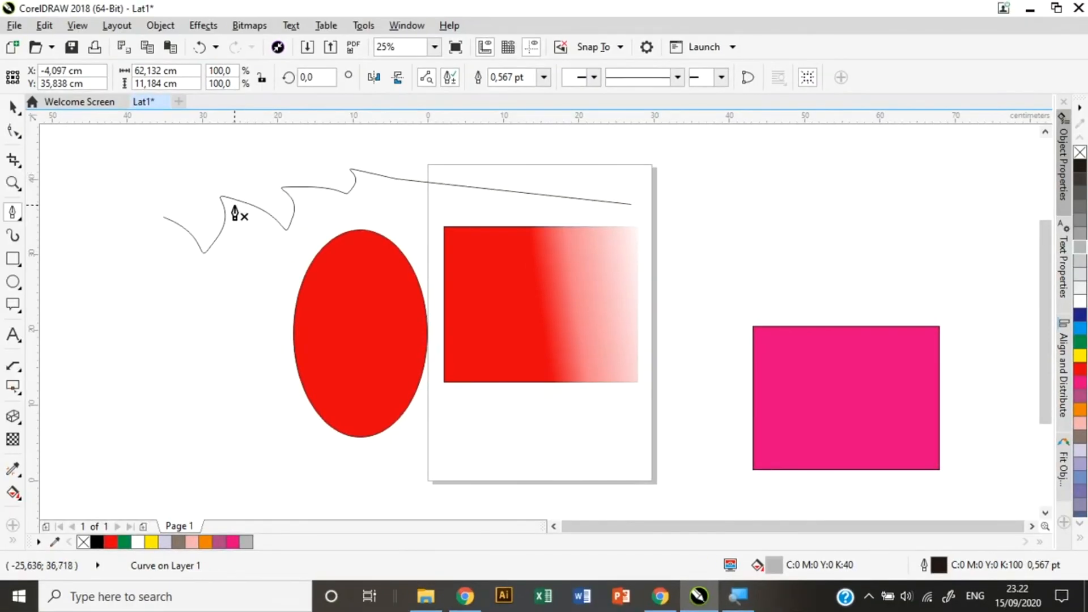
Try grey and yellow fills on the curve, then give it an orange outline.
click(13, 107)
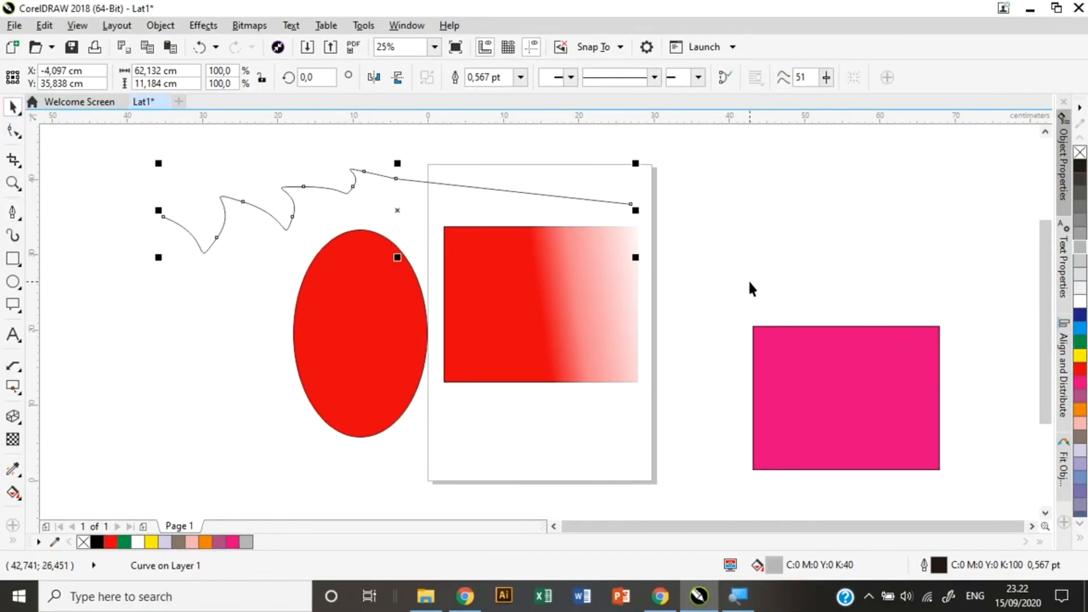
click(1081, 260)
click(1079, 234)
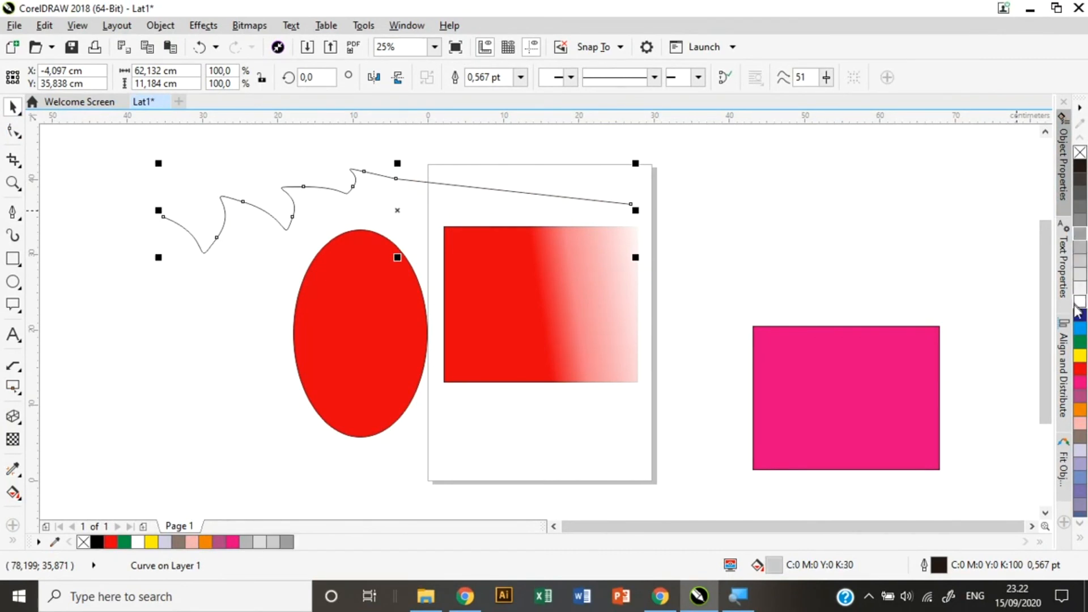
click(1080, 357)
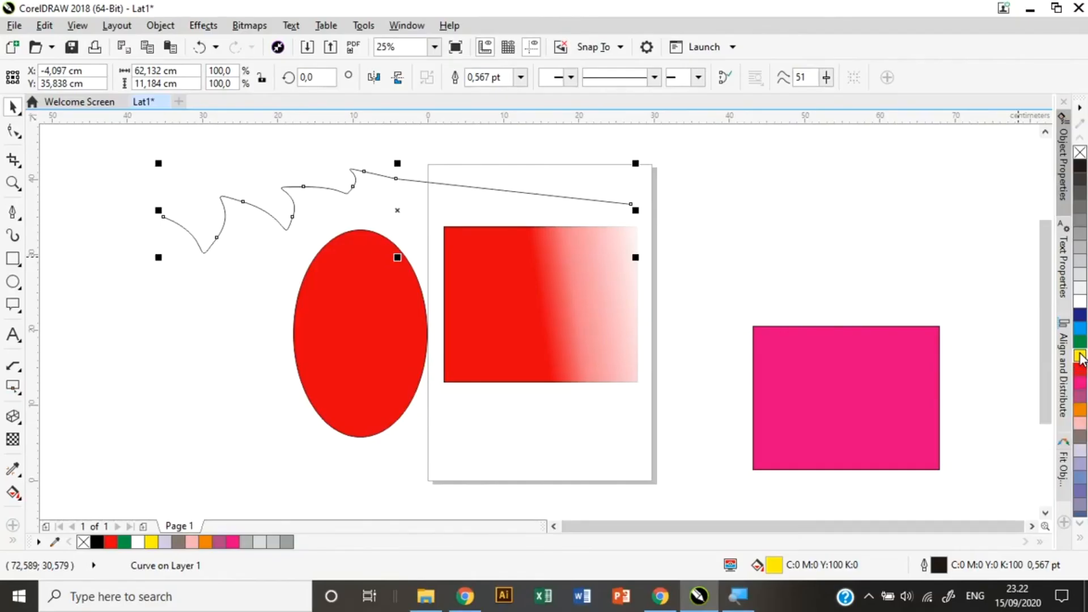
right_click(1081, 358)
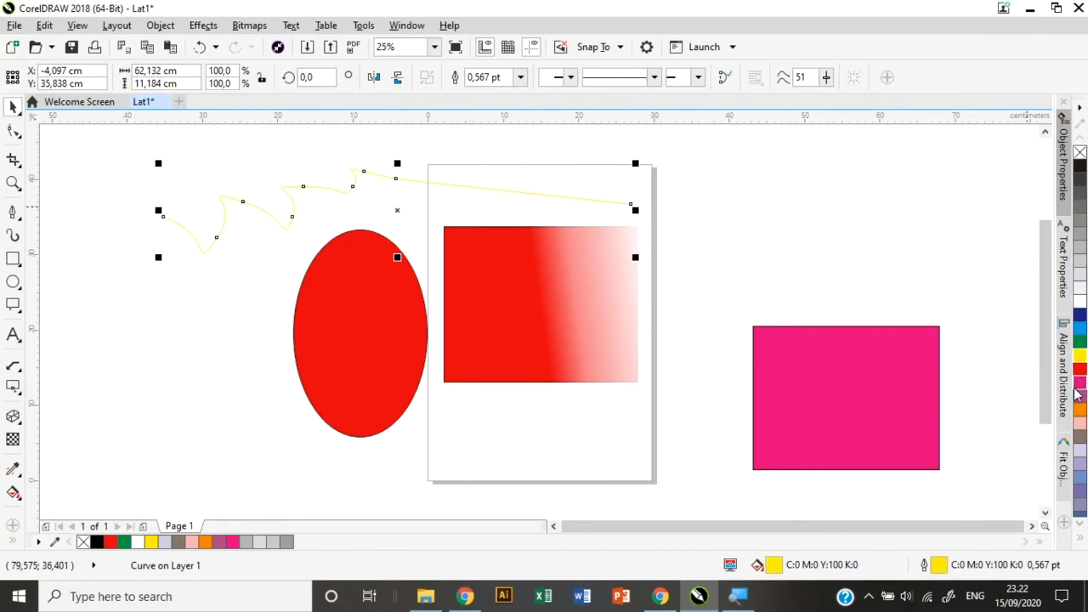
right_click(1080, 413)
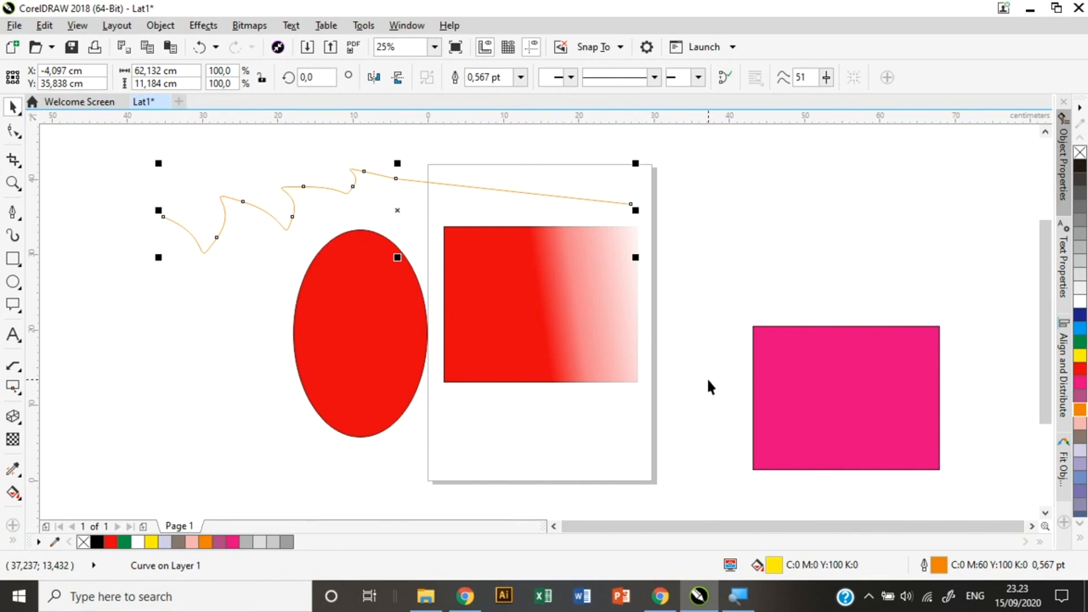
mouse_move(660, 596)
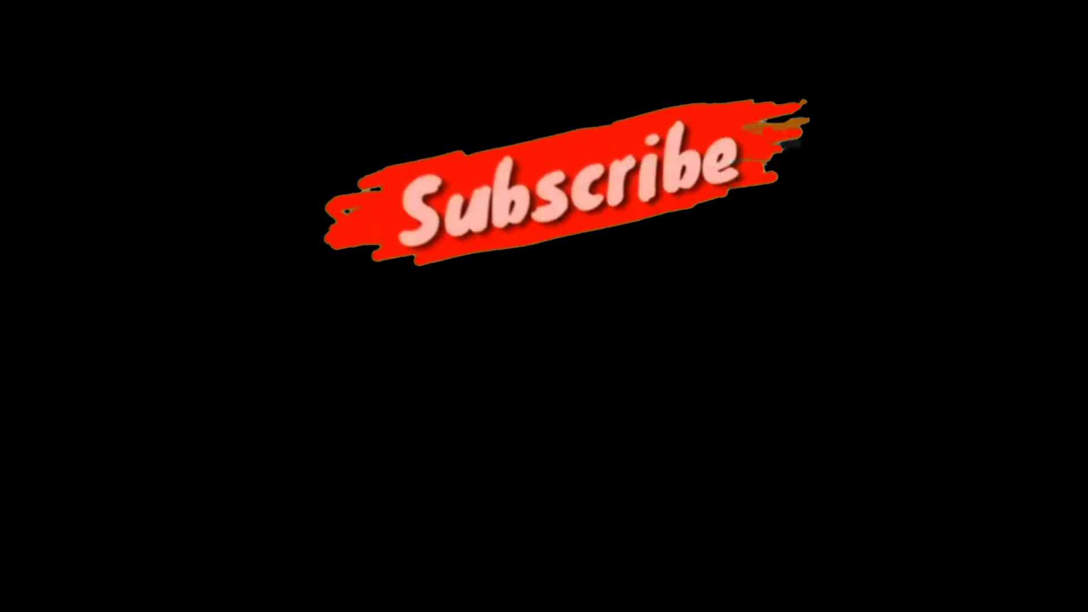